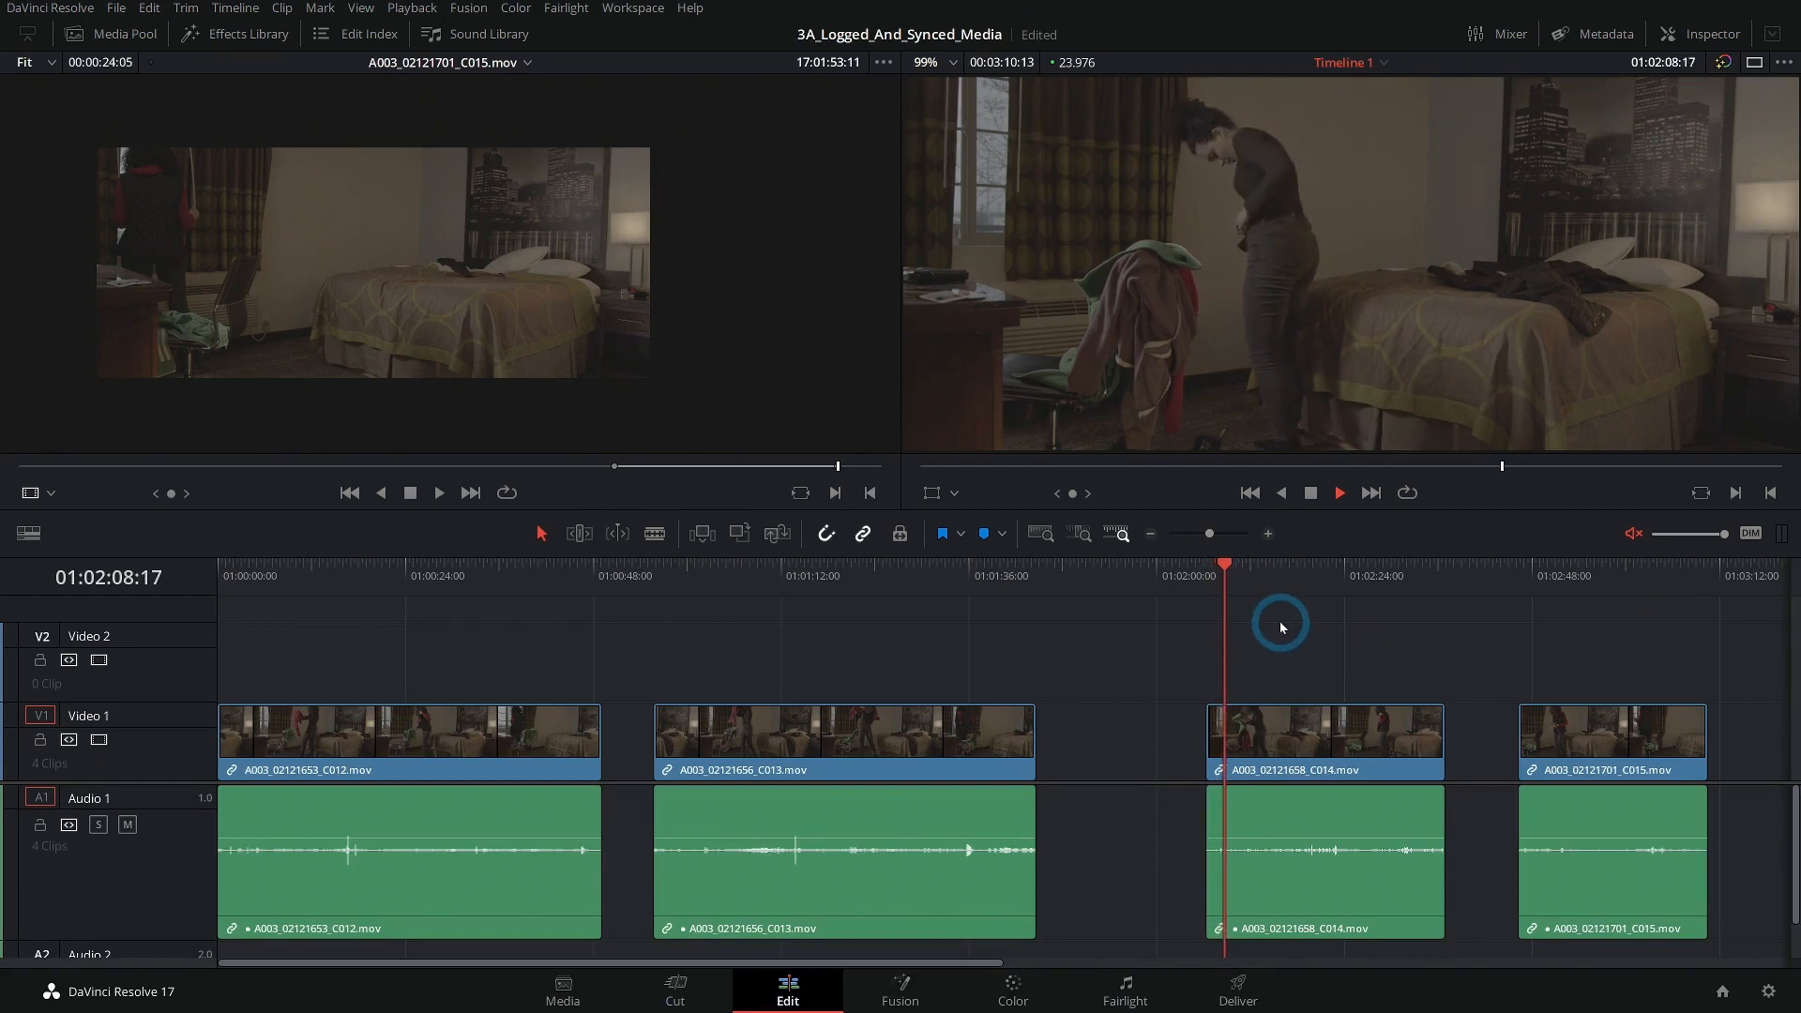
Close the gap between the A003_02121658_C014 and A003_02121701_C015 clips and scrub across the joined clips.
key("l")
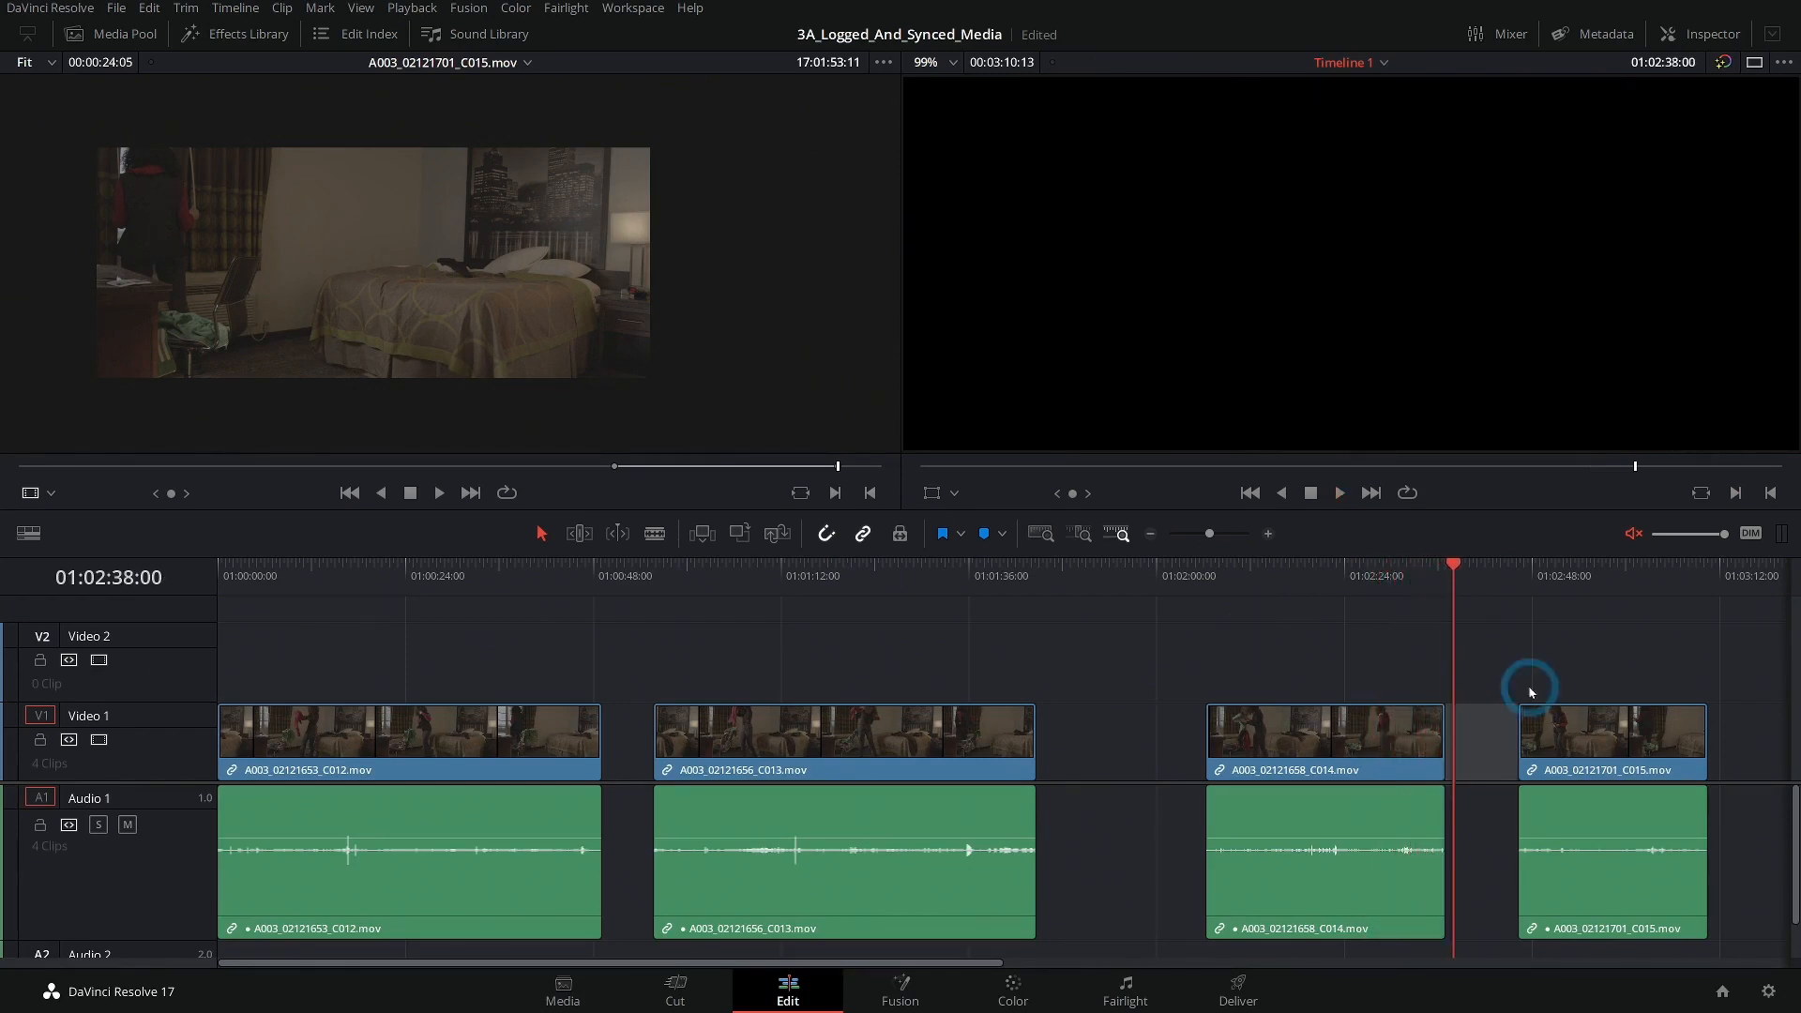
left_click_drag(1532, 691, 958, 733)
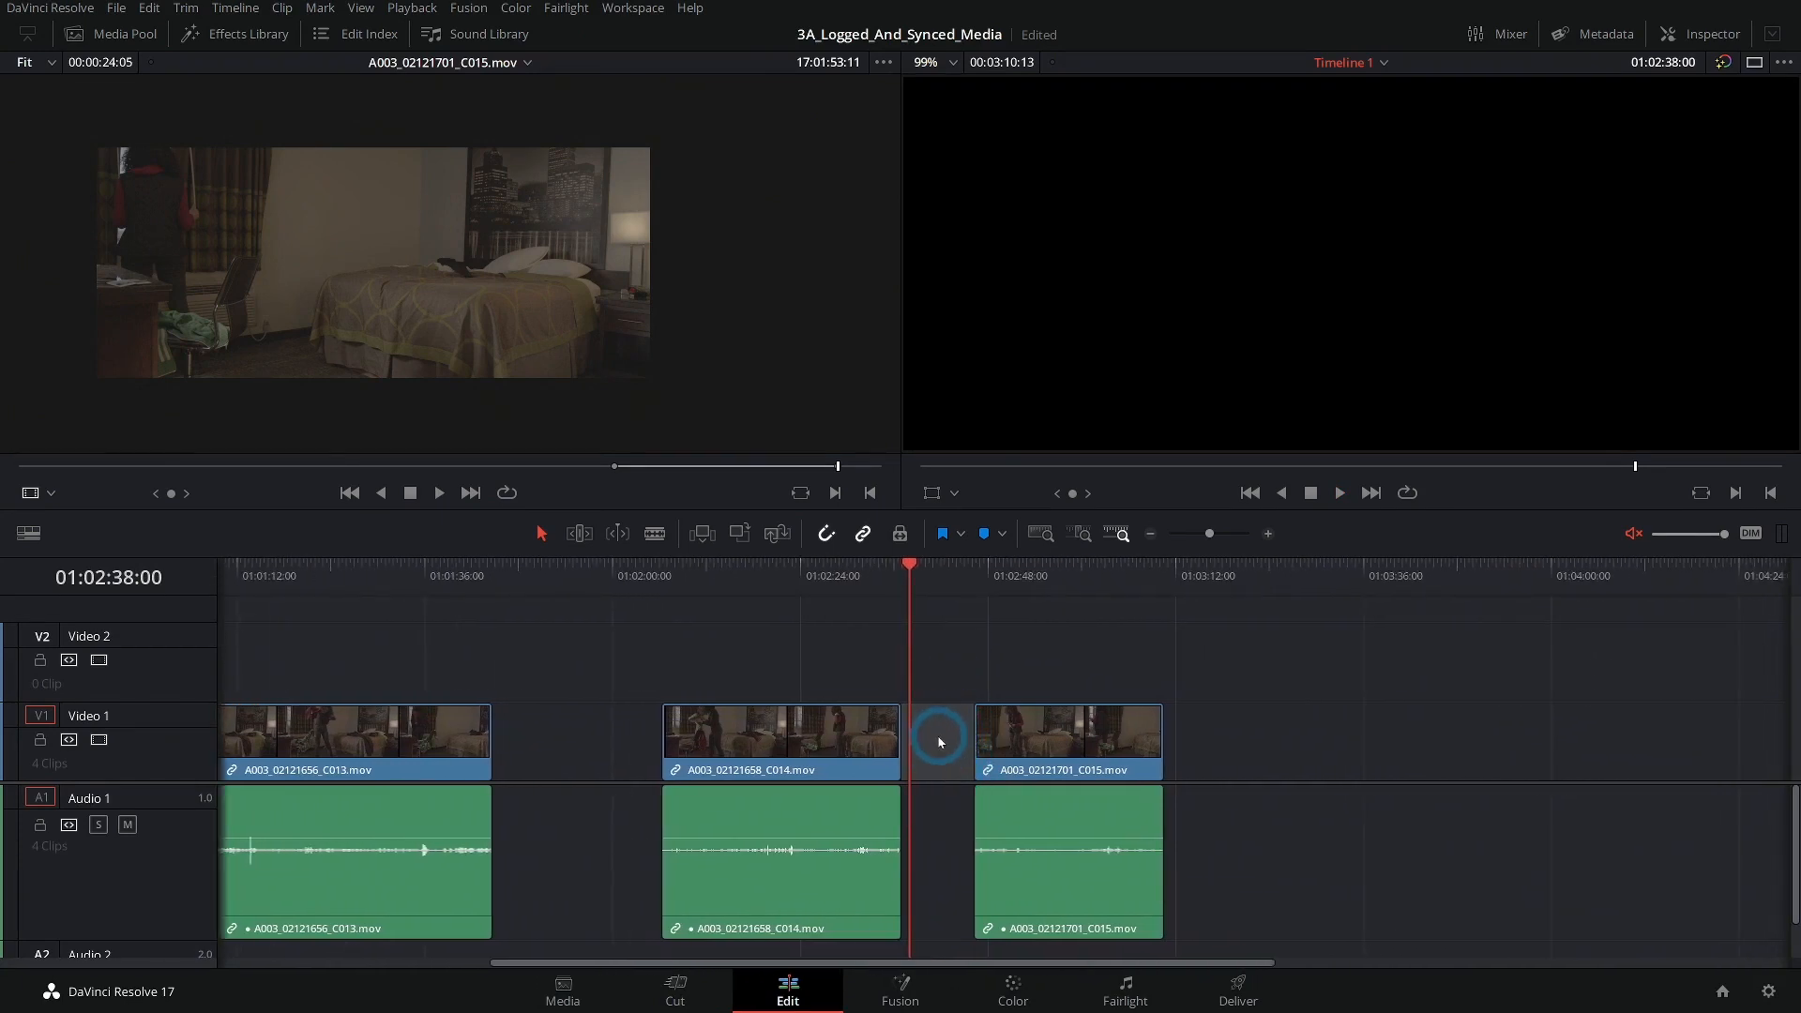
left_click(946, 744)
left_click(941, 748)
key("Delete")
left_click_drag(709, 653, 1230, 661)
left_click_drag(1282, 580, 1516, 610)
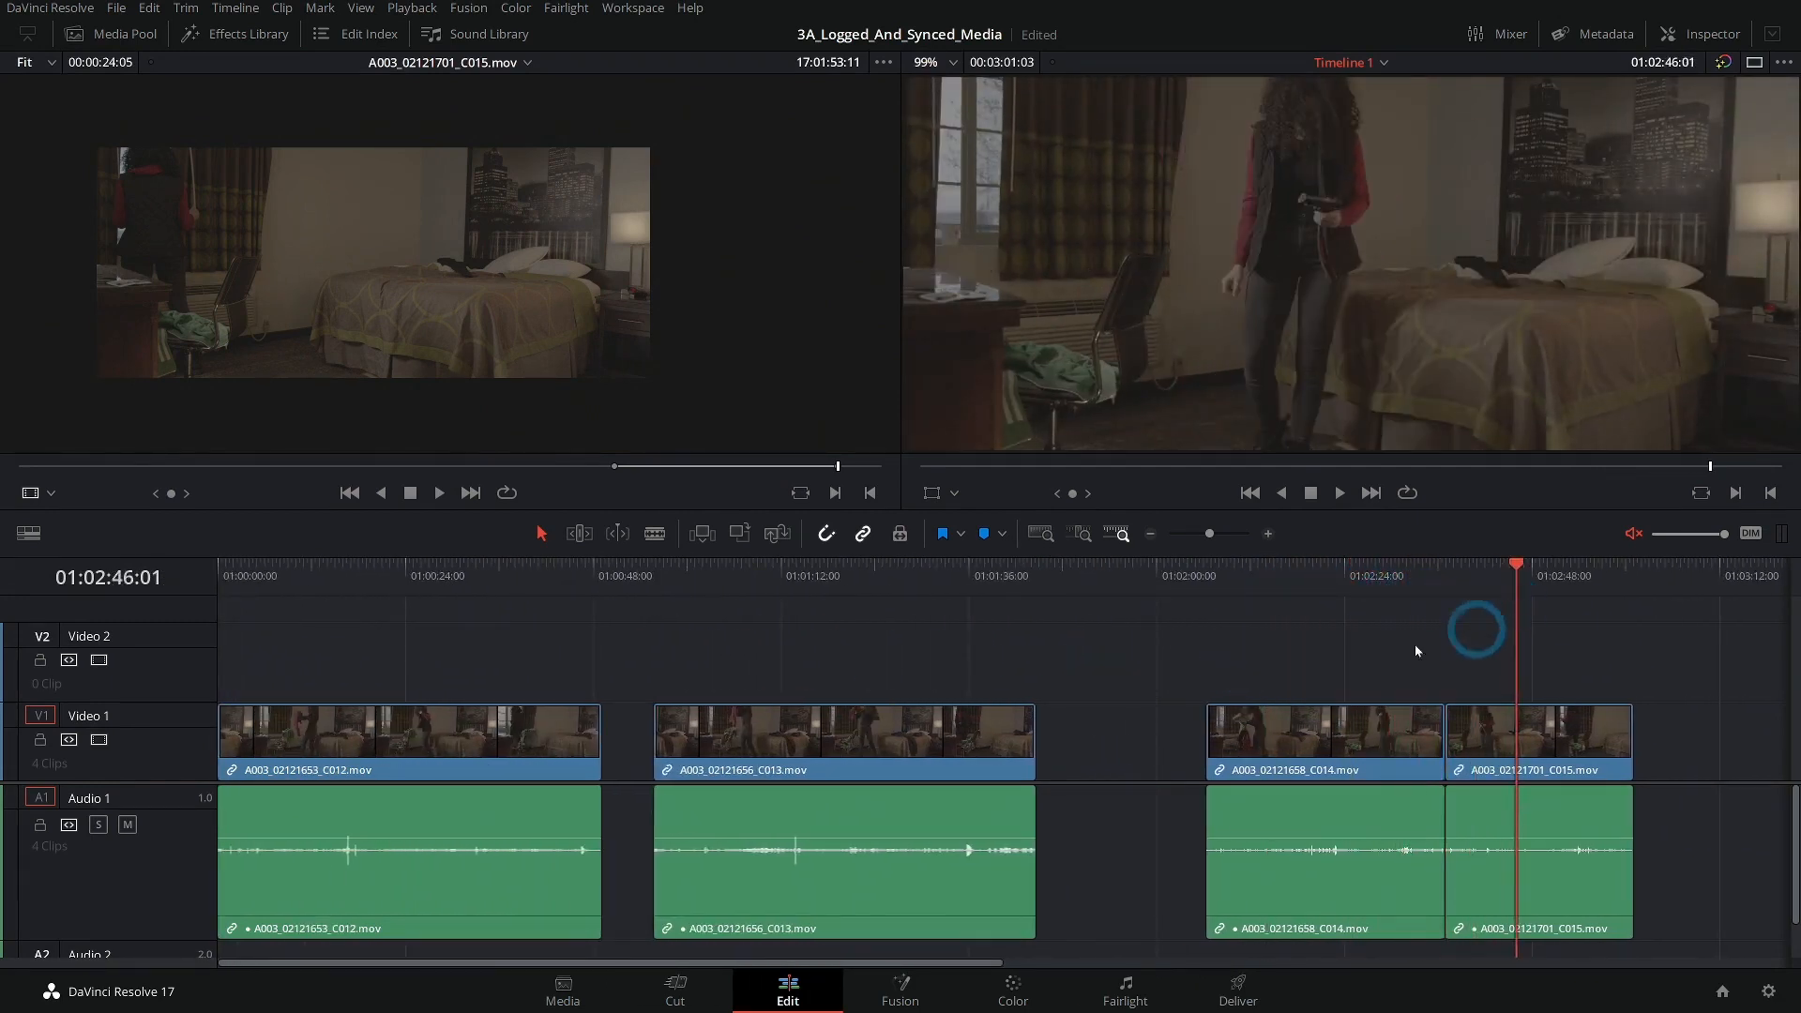
Delete the A003_02121653_C012 and A003_02121656_C013 clips and close the empty space before the remaining clips.
left_click_drag(862, 649, 430, 823)
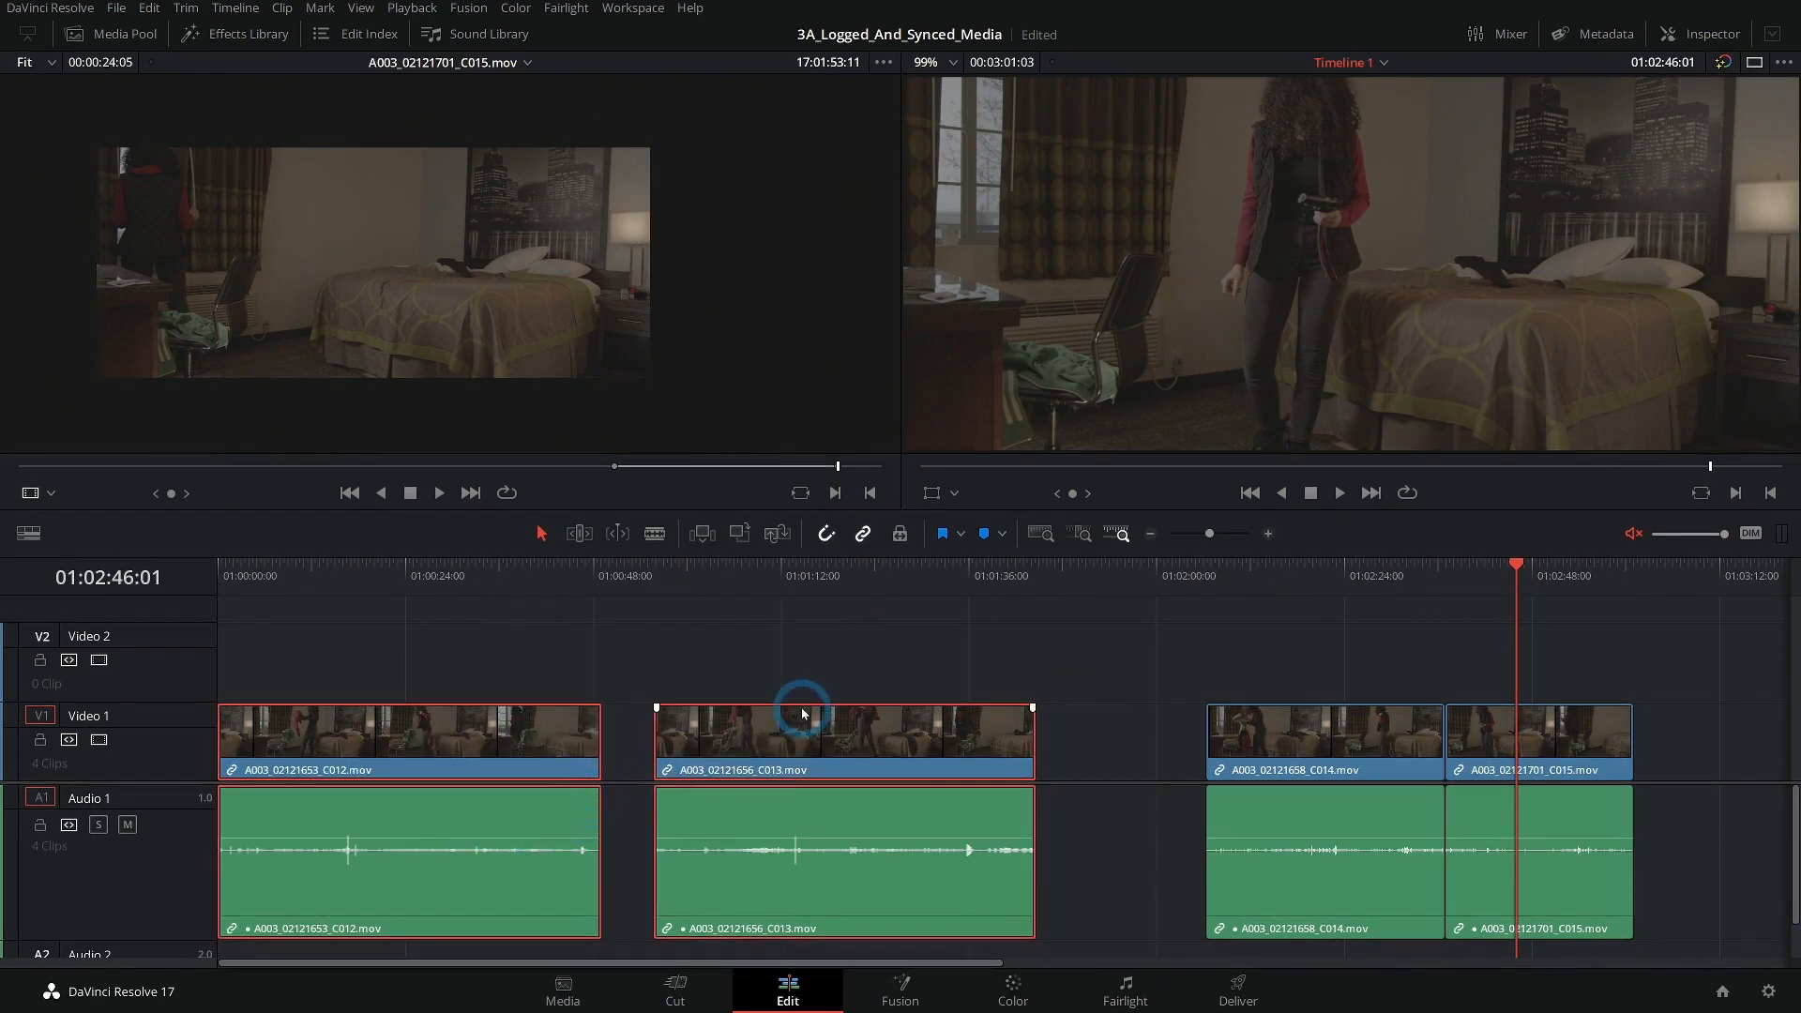
key("Delete")
left_click(889, 770)
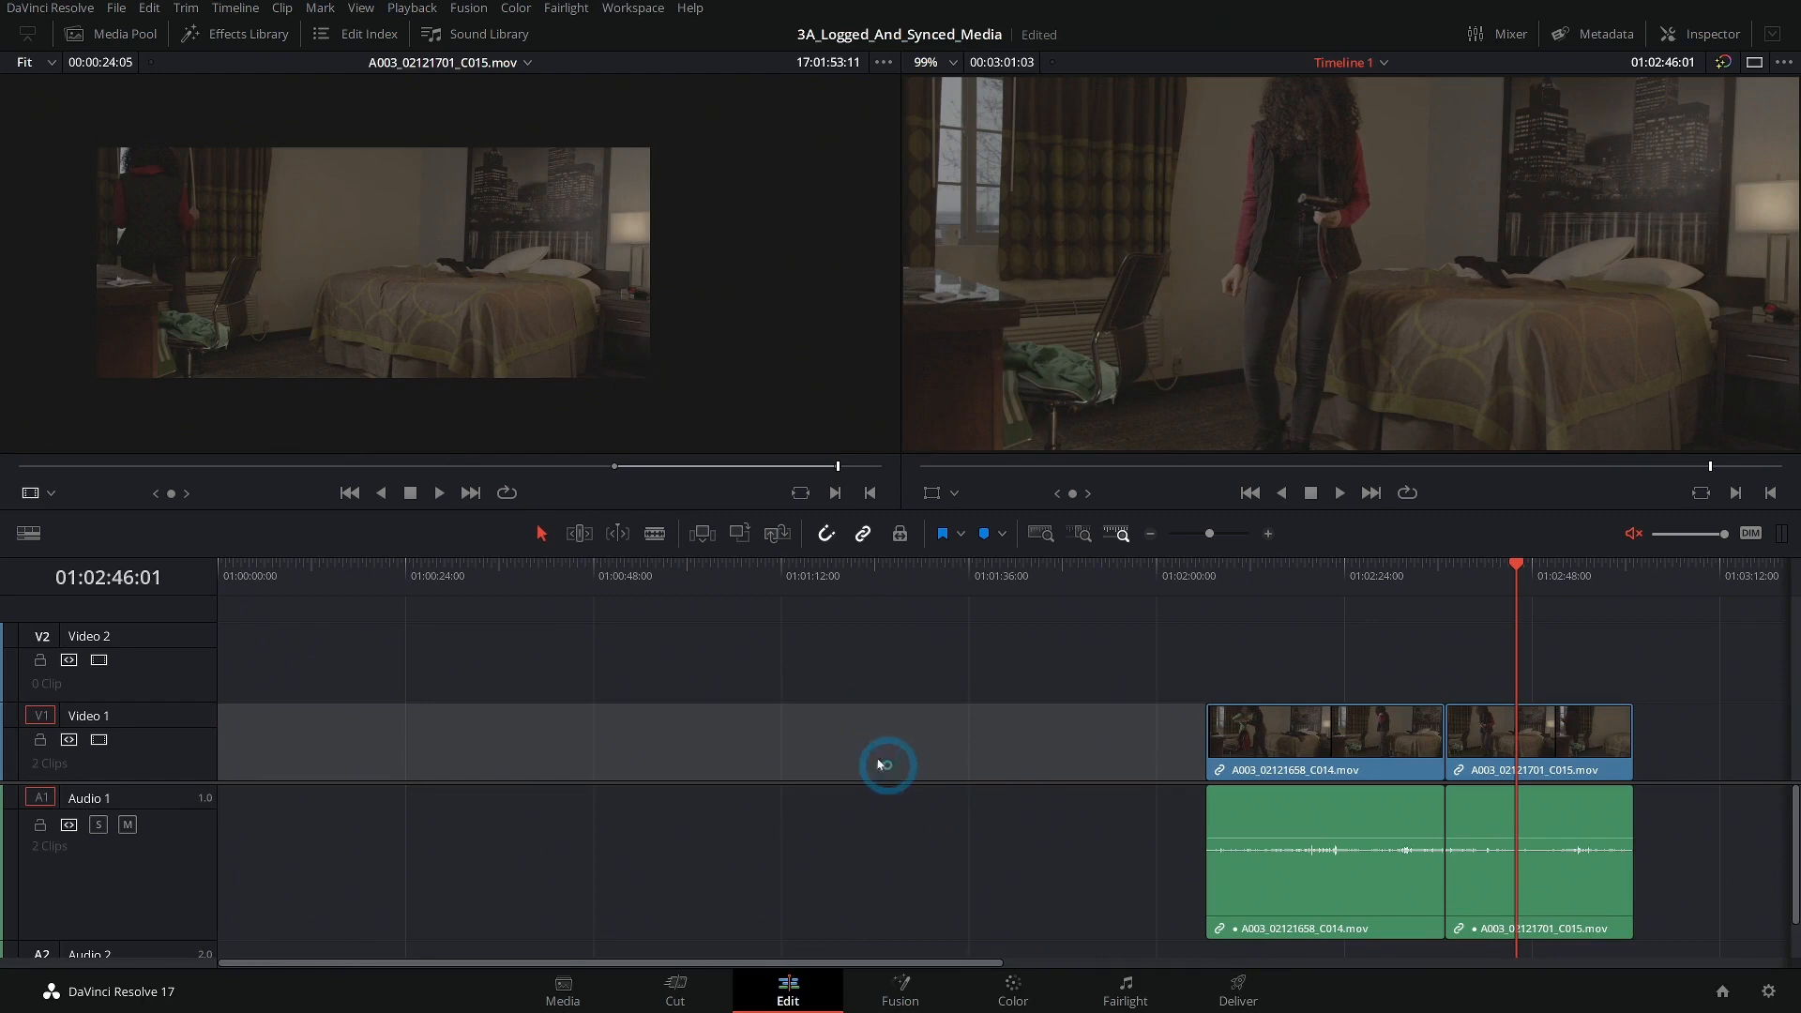
key("Delete")
left_click(586, 657)
left_click_drag(545, 625, 564, 668)
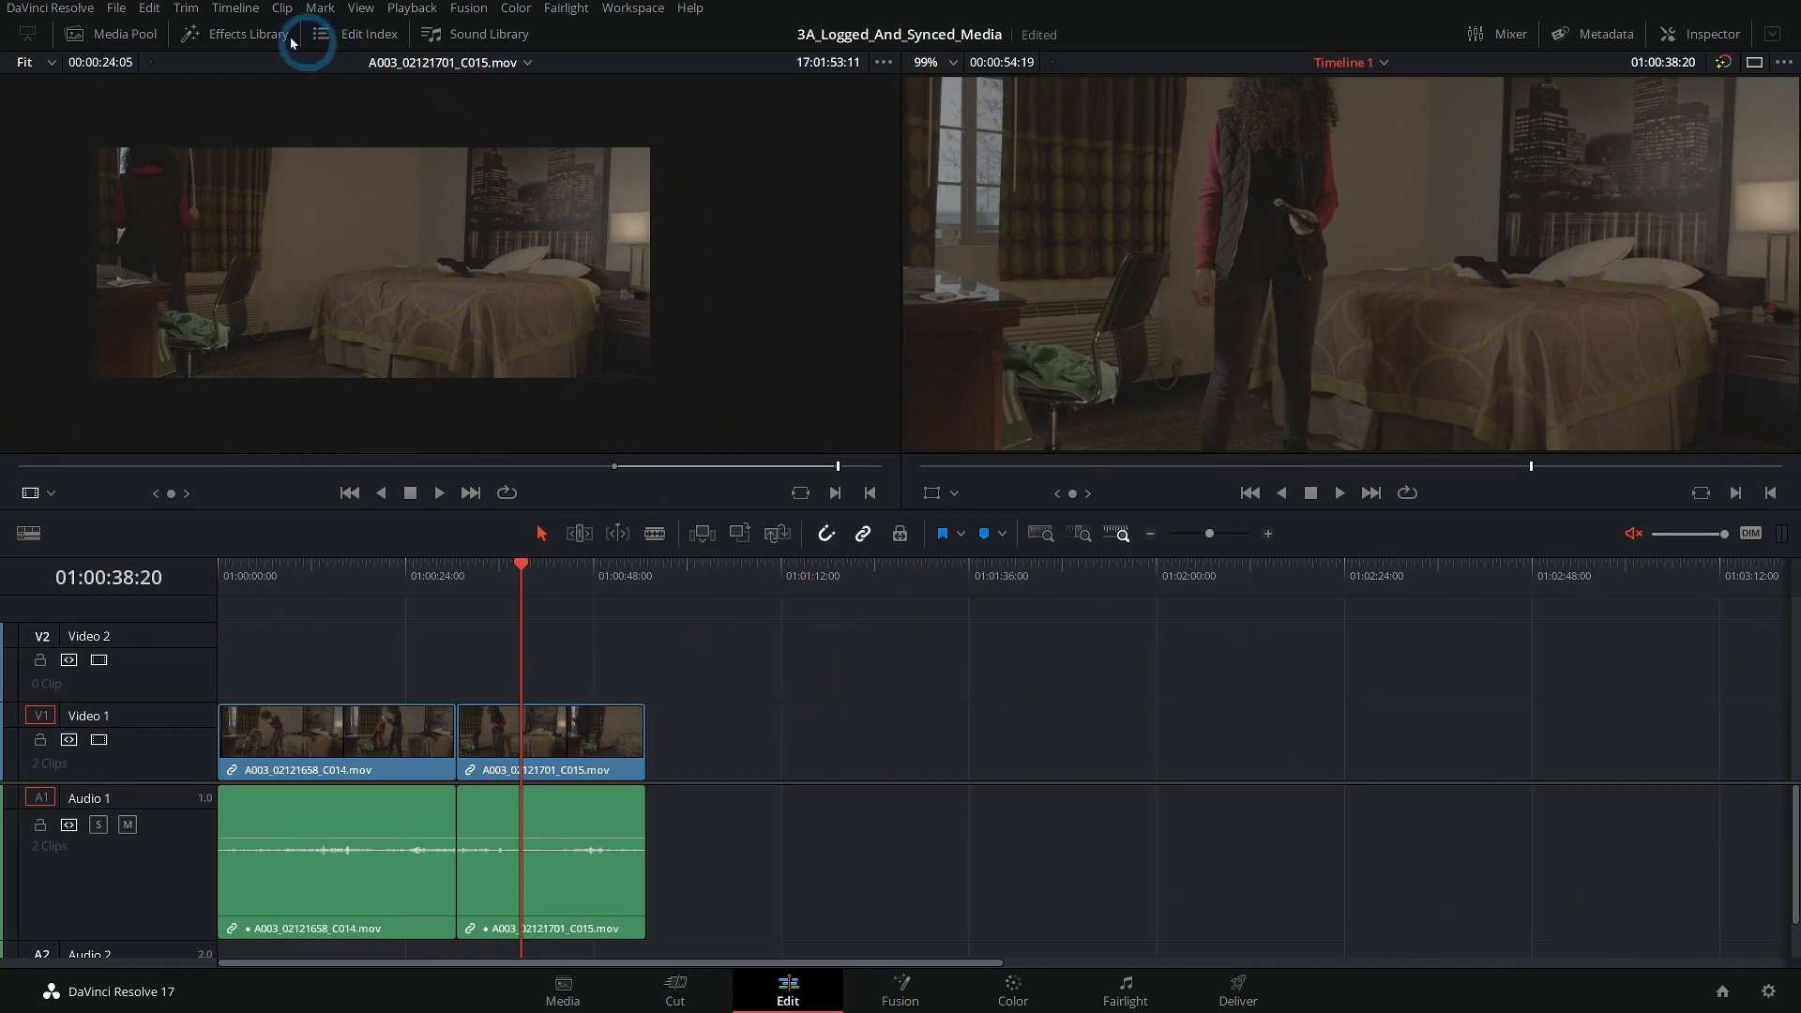
Load Scene 1, Shot 2 from the media pool into the source viewer and scrub through its boot-lacing action.
left_click(136, 36)
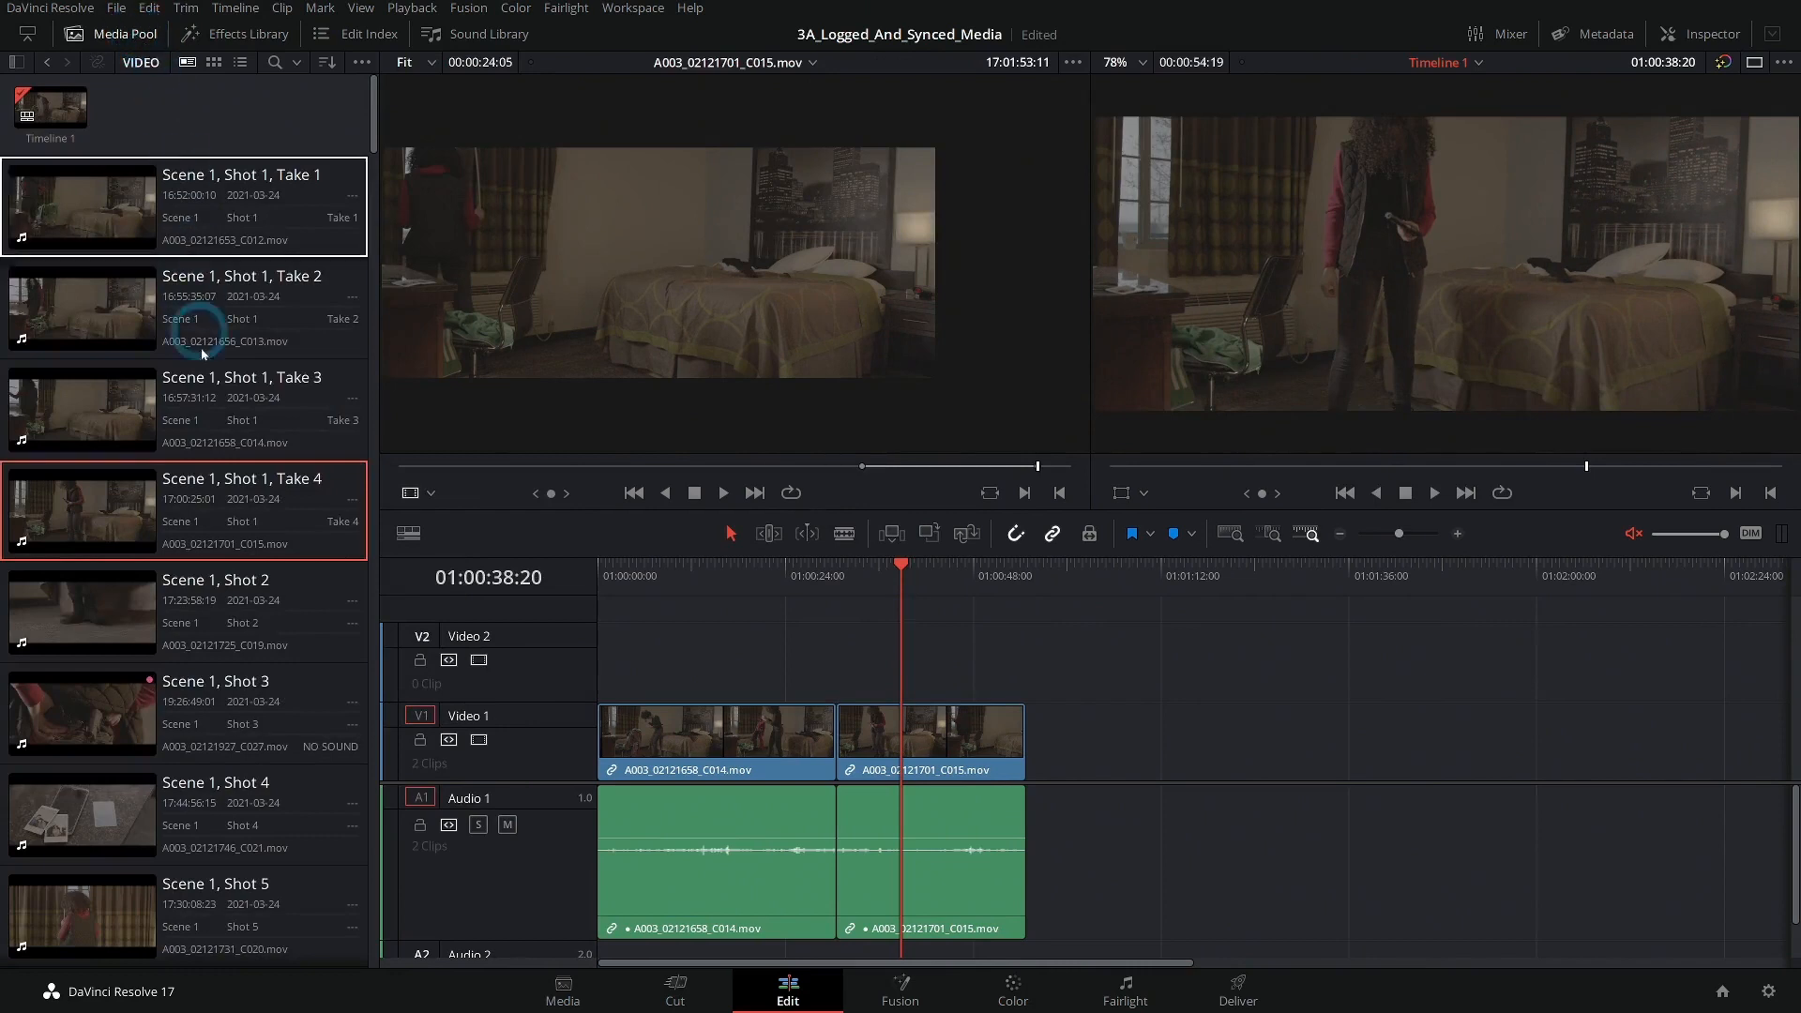
scroll(188, 375, "down", 2)
left_click(134, 466)
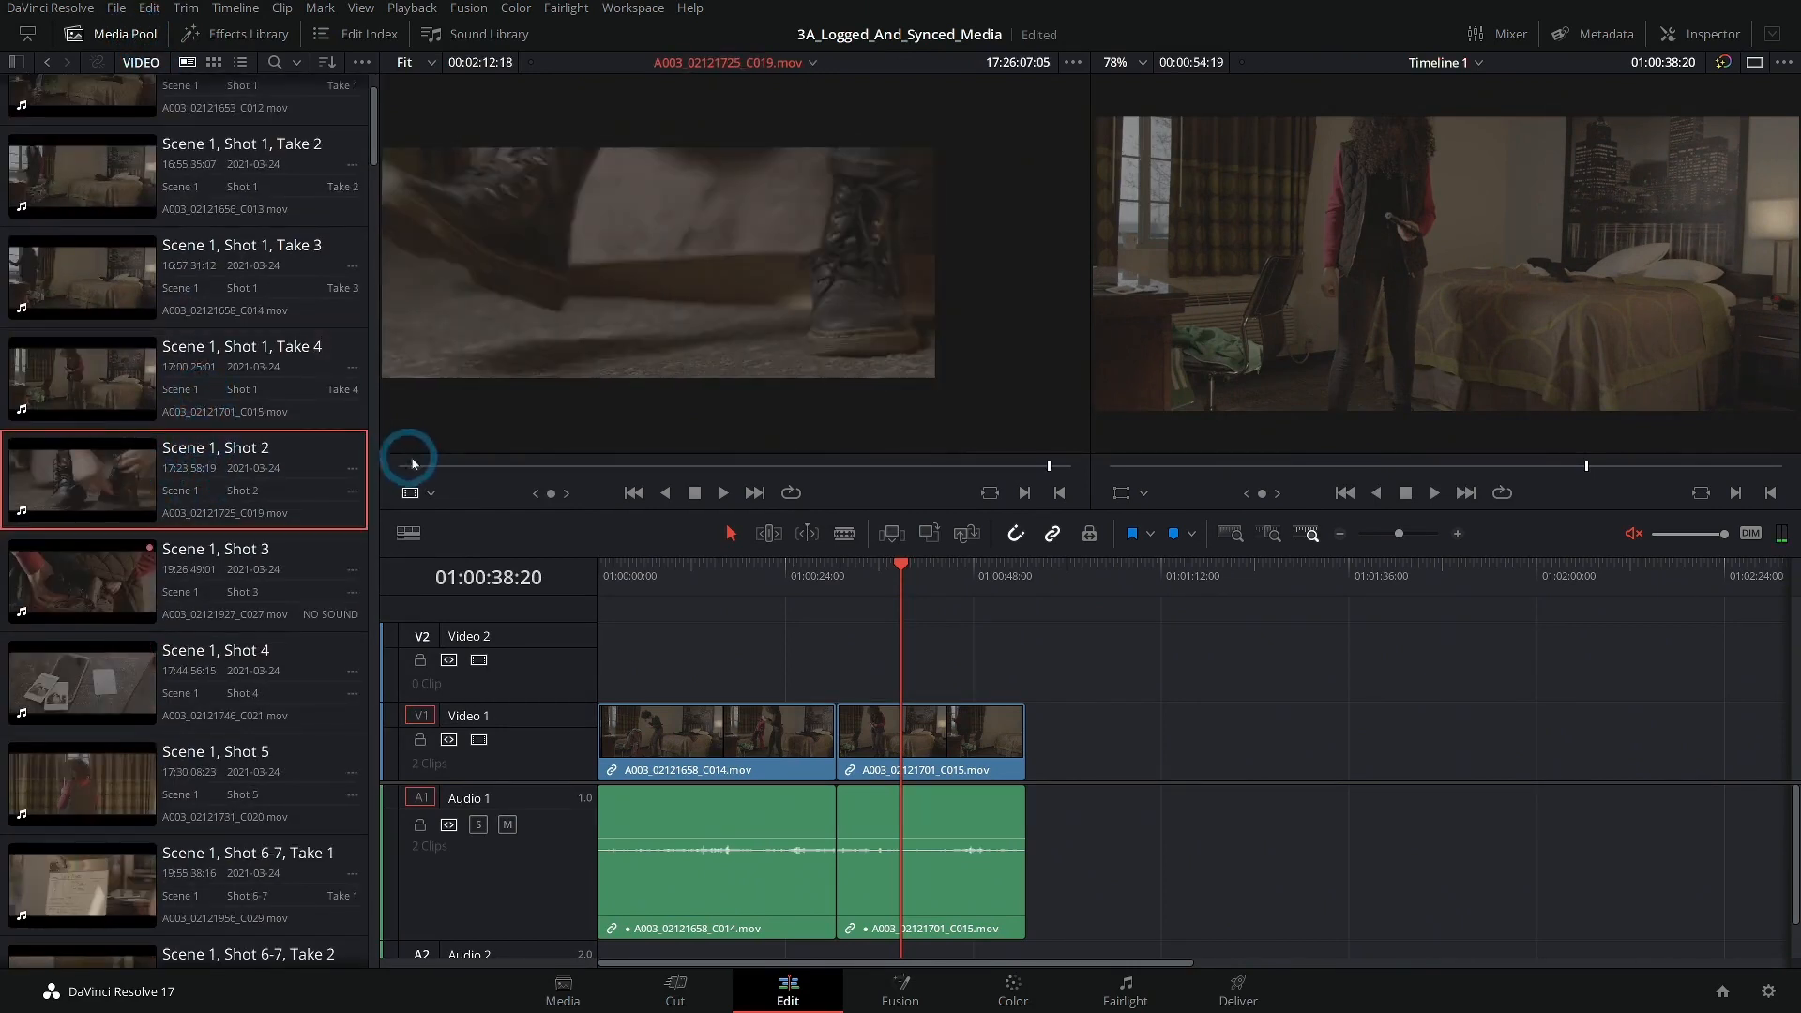
left_click(481, 468)
left_click_drag(480, 471, 525, 471)
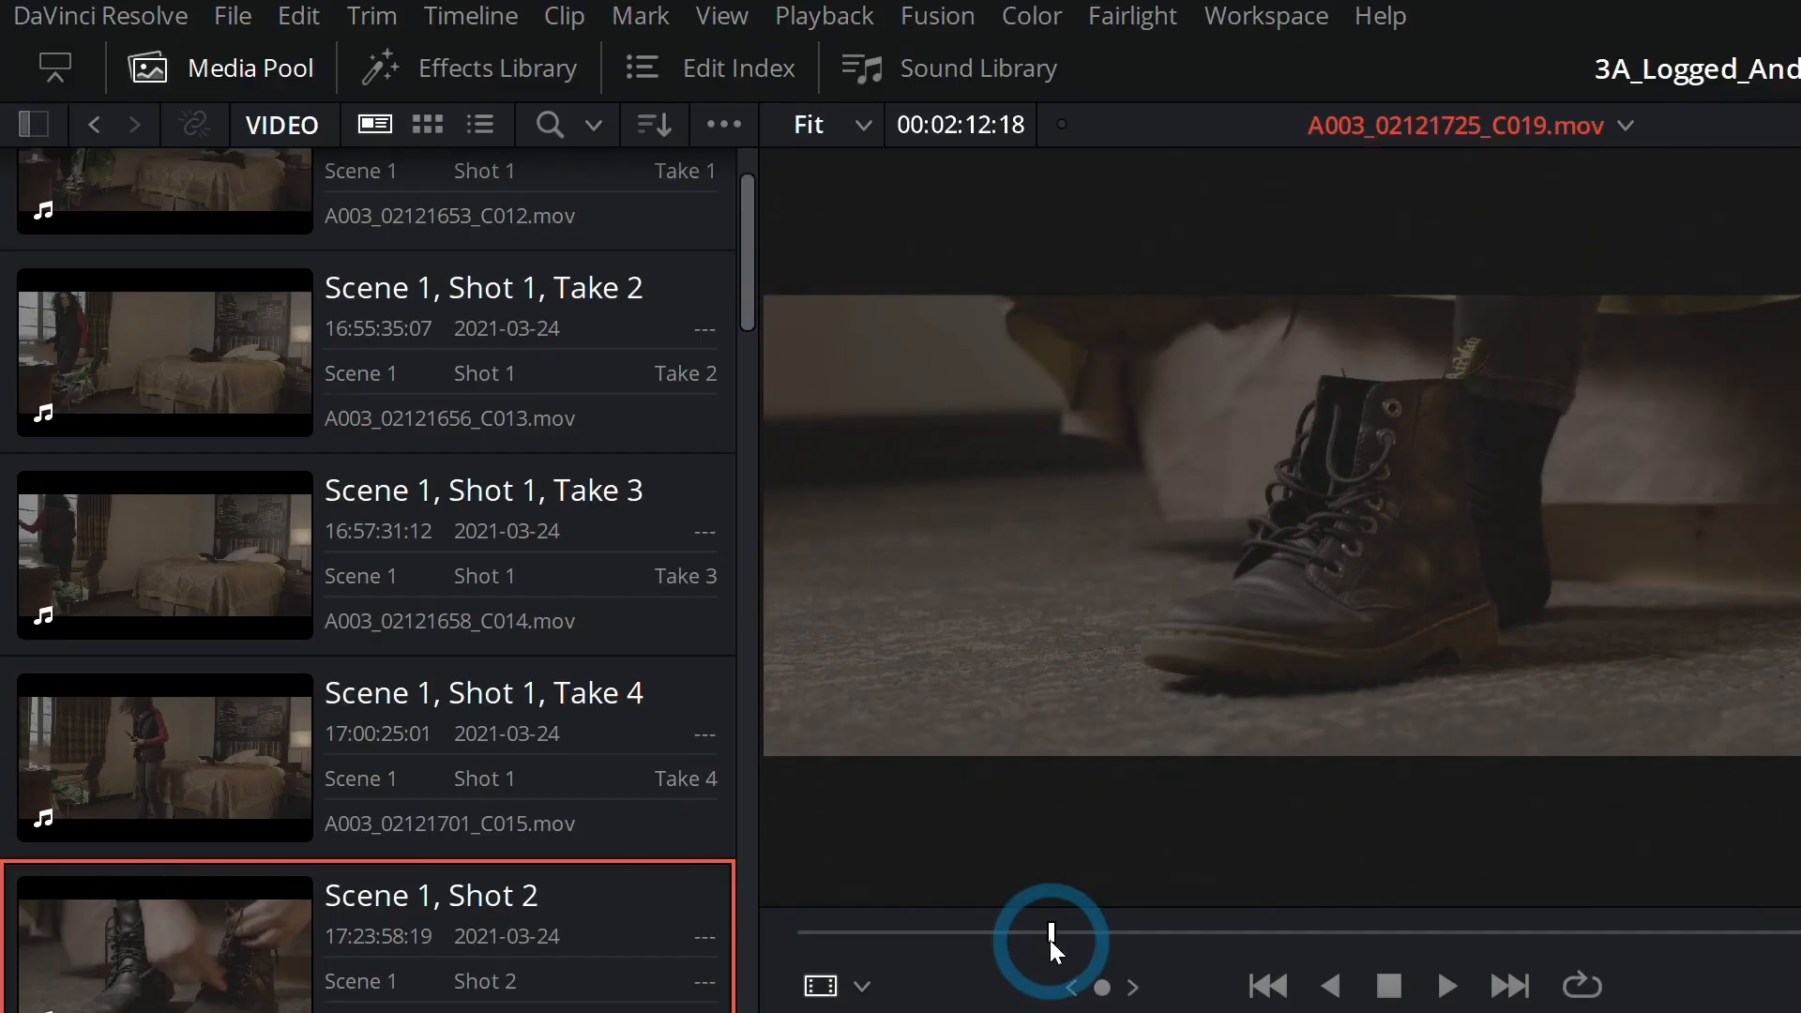
left_click_drag(1049, 940, 1117, 940)
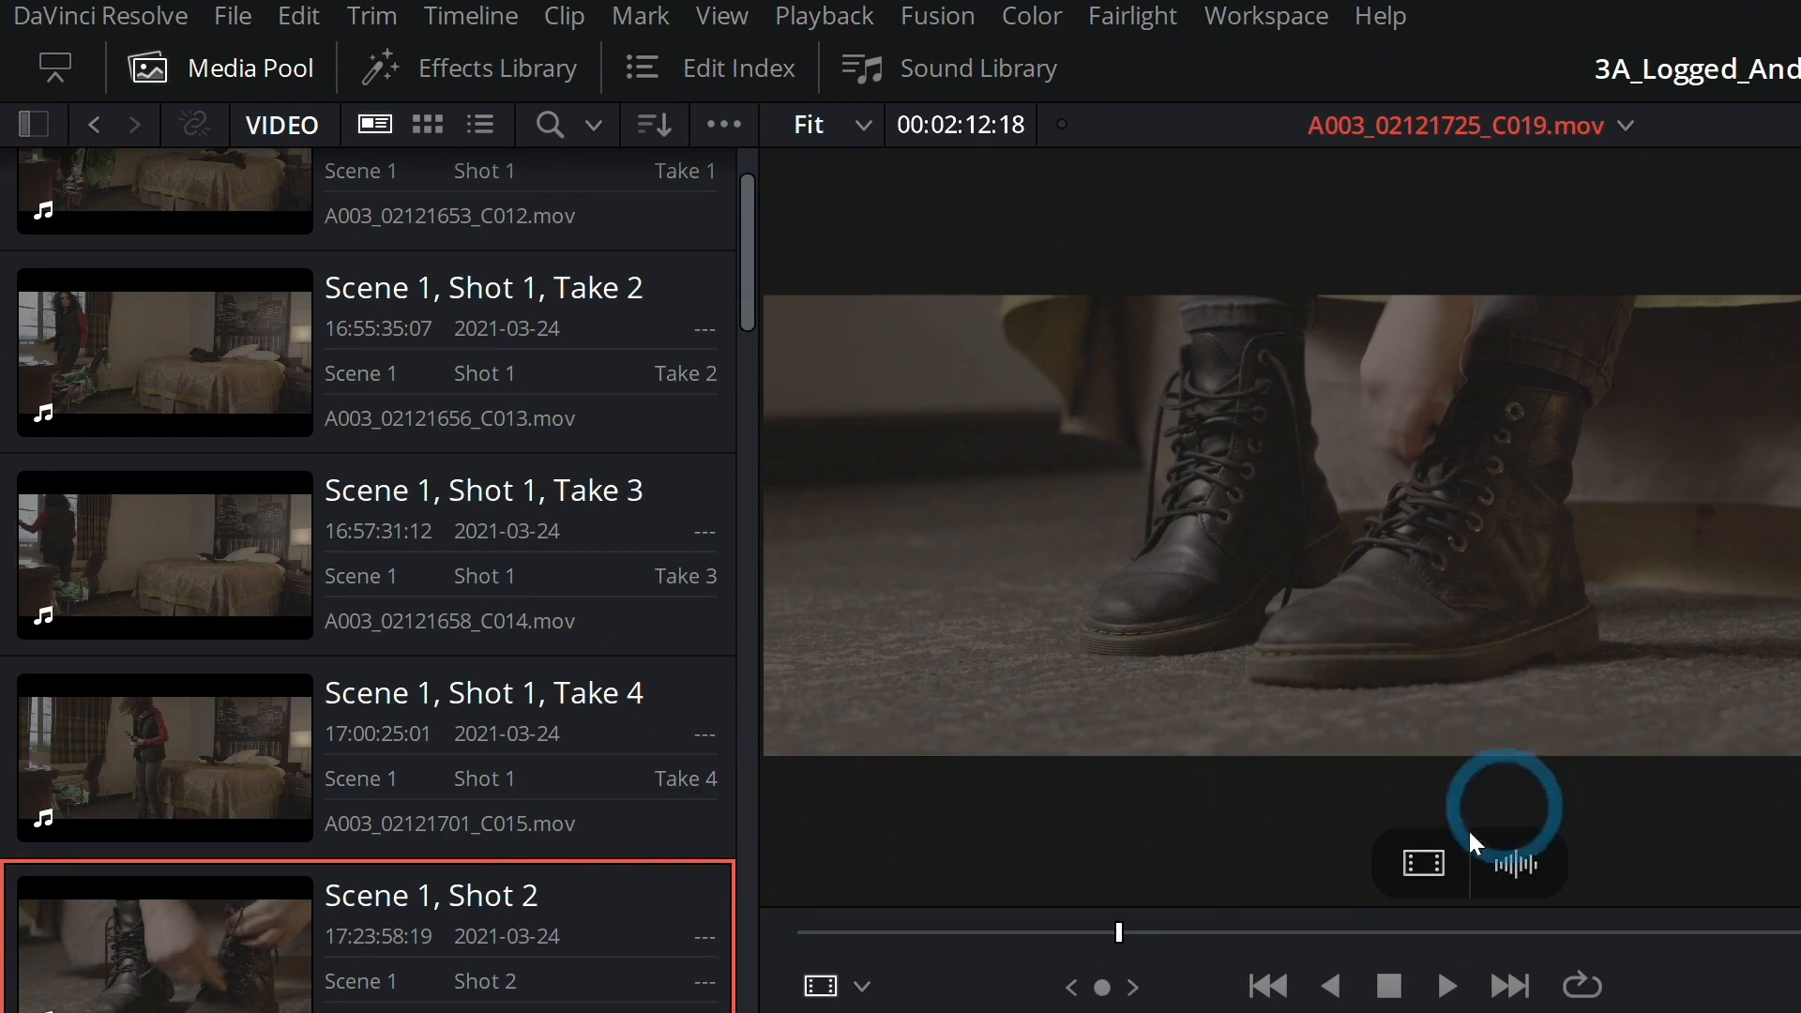
left_click_drag(1142, 936, 1178, 938)
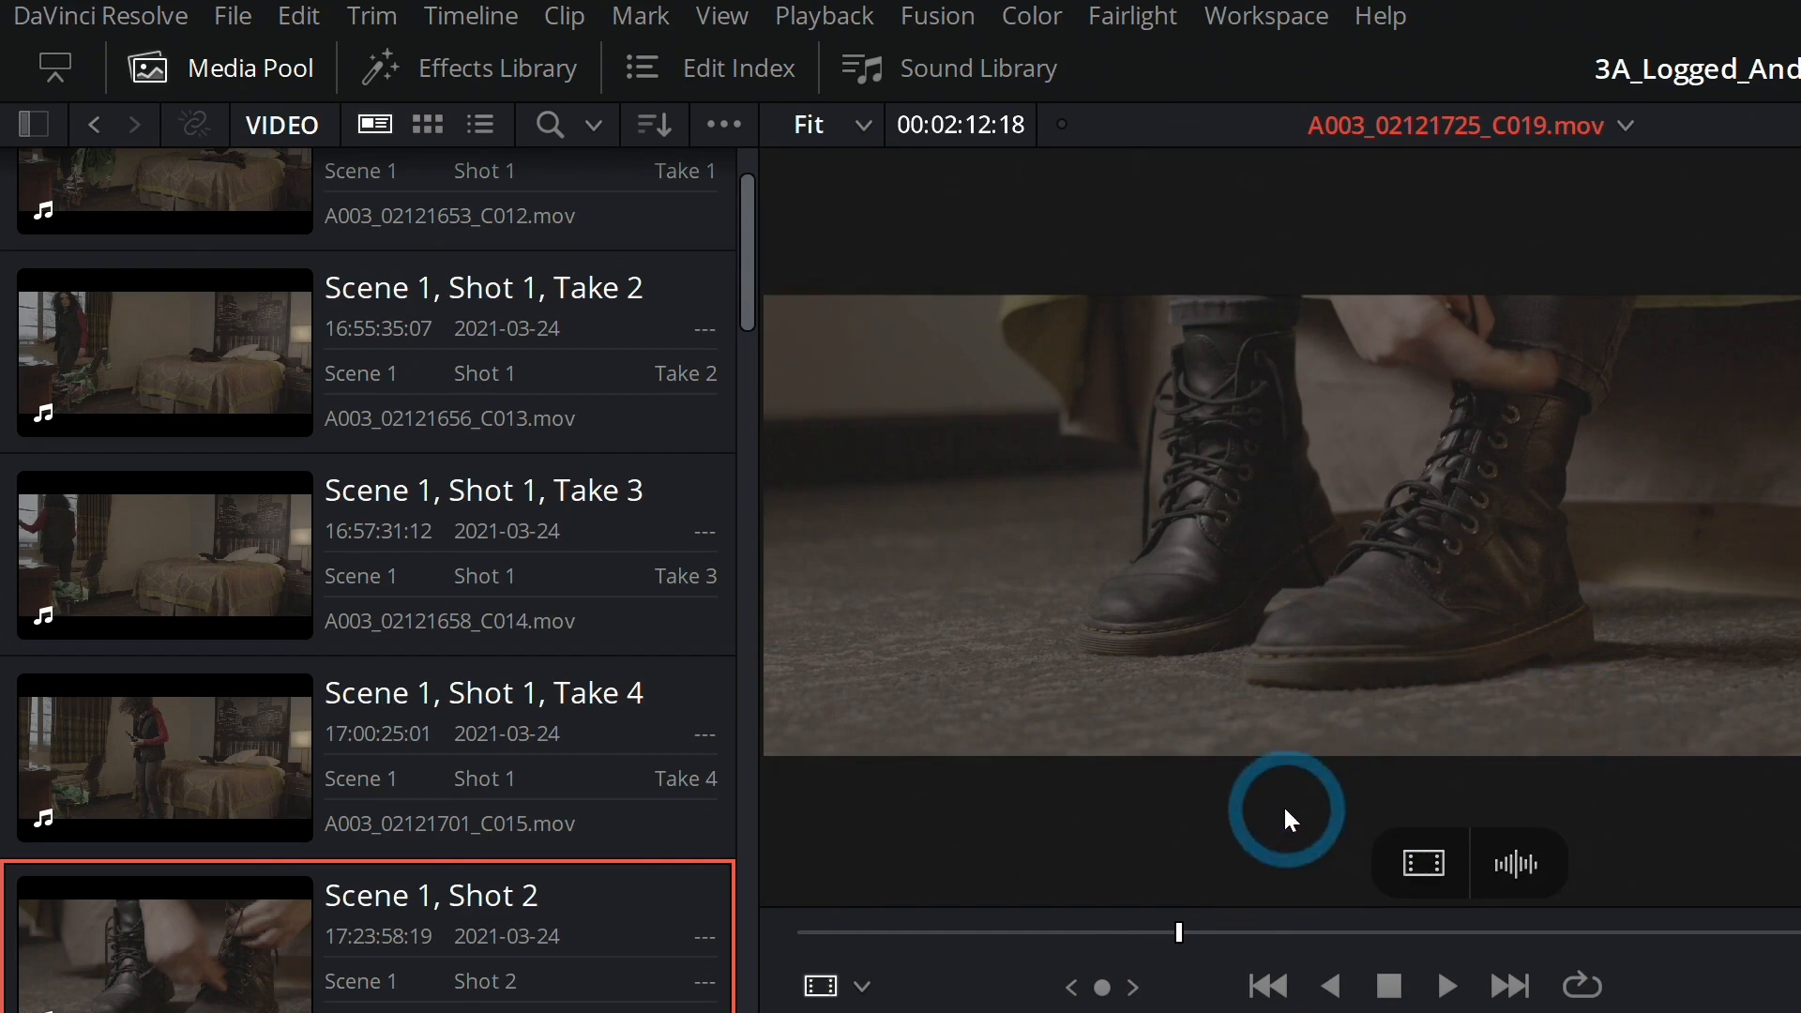
left_click_drag(1179, 936, 1038, 960)
Mark a 00:00:06:12 range of the boot lacing in Scene 1, Shot 2 and place it on Video 1 well after the last clip.
key("space")
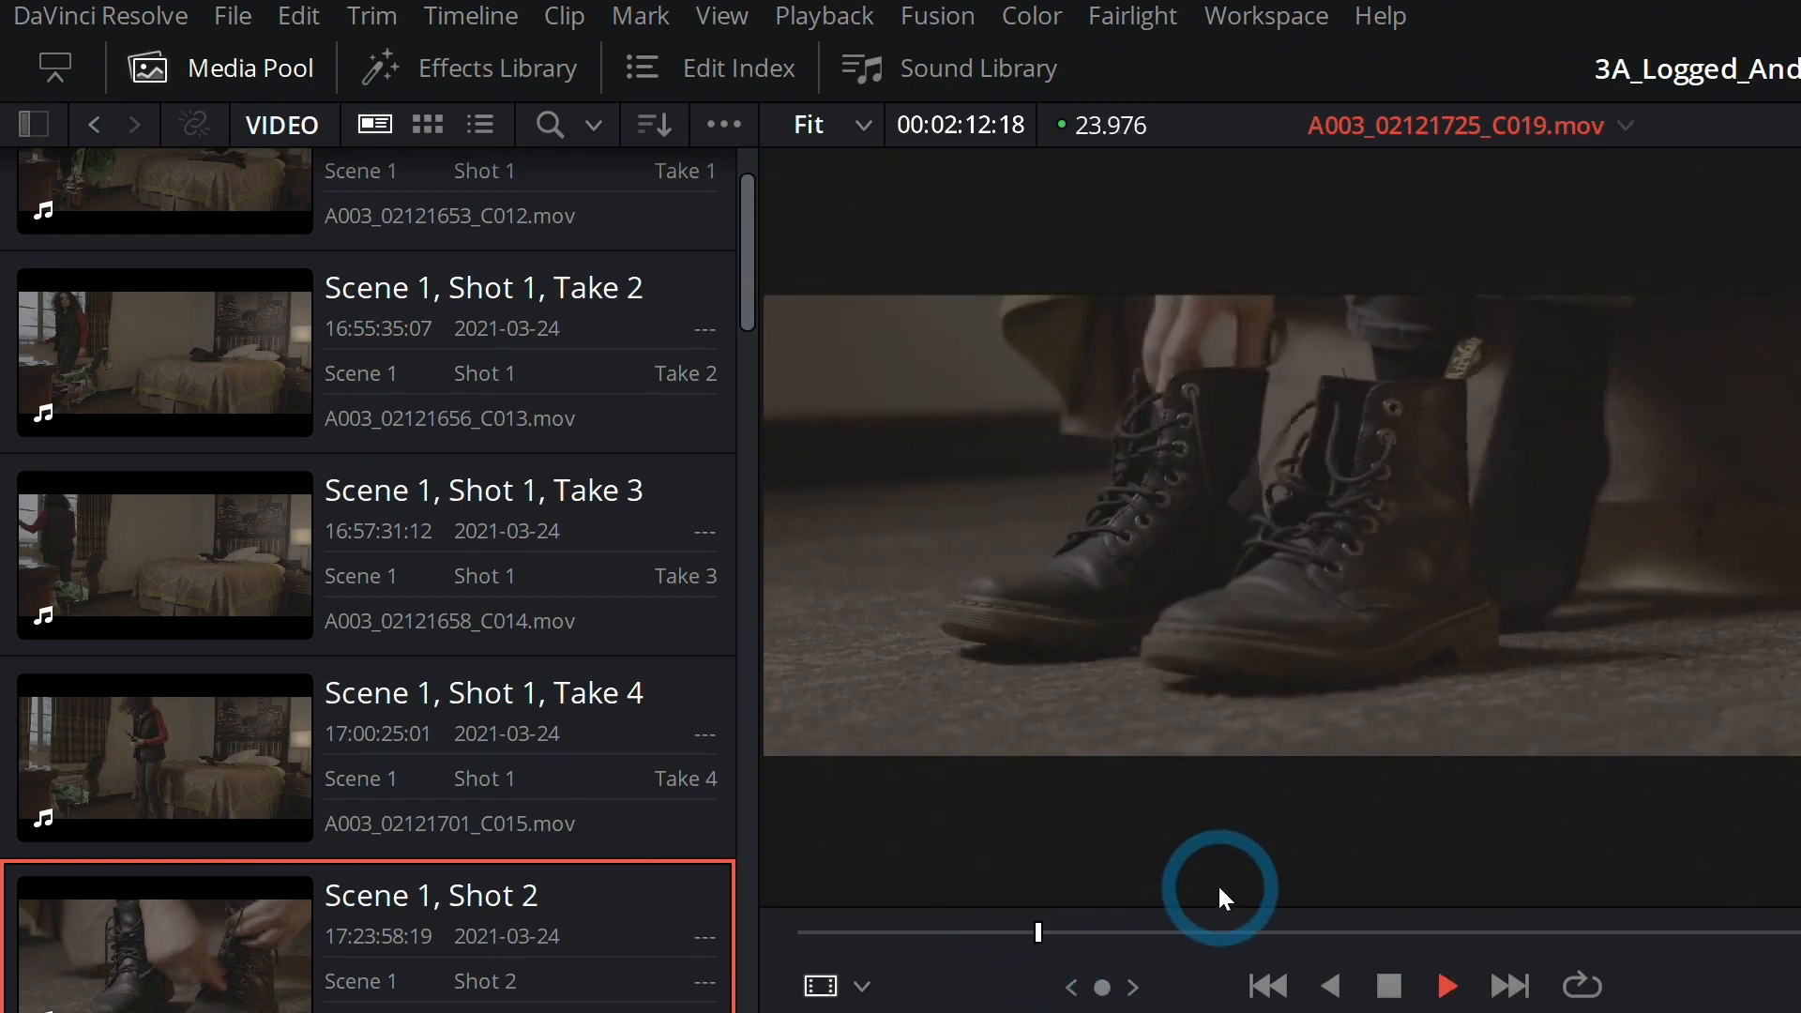
key("space")
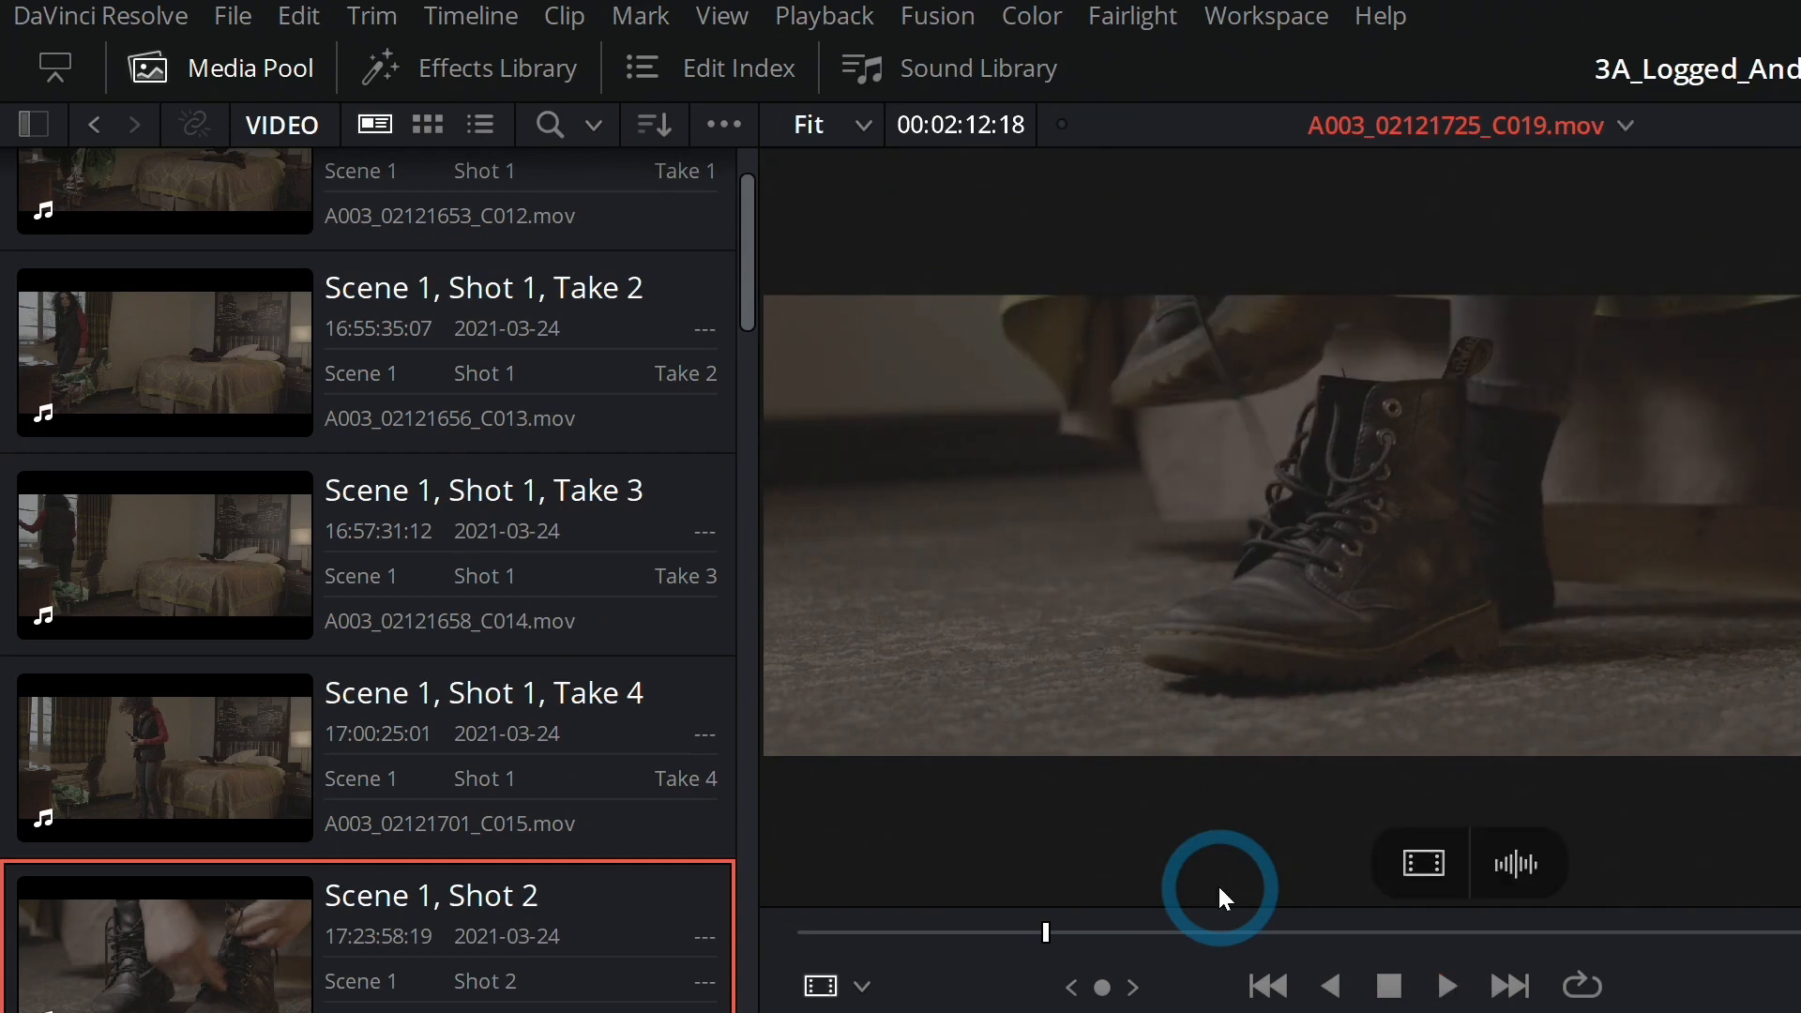
key("space")
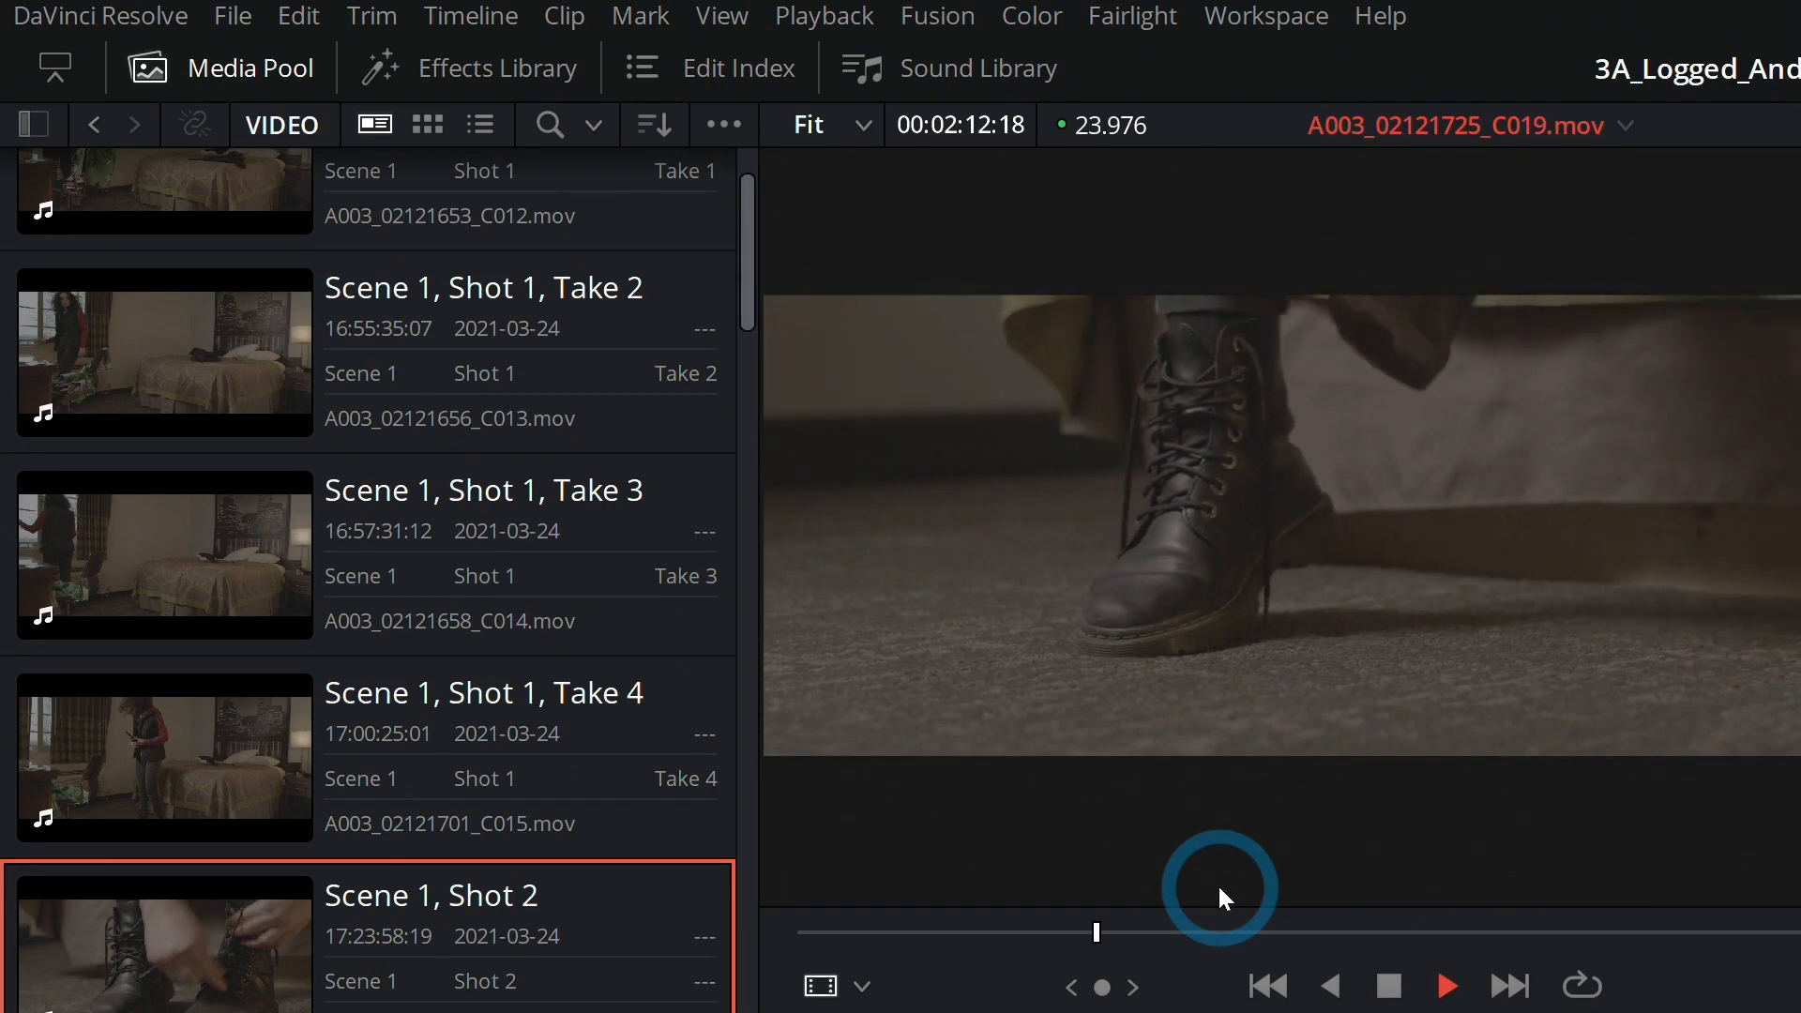
key("space")
key("j")
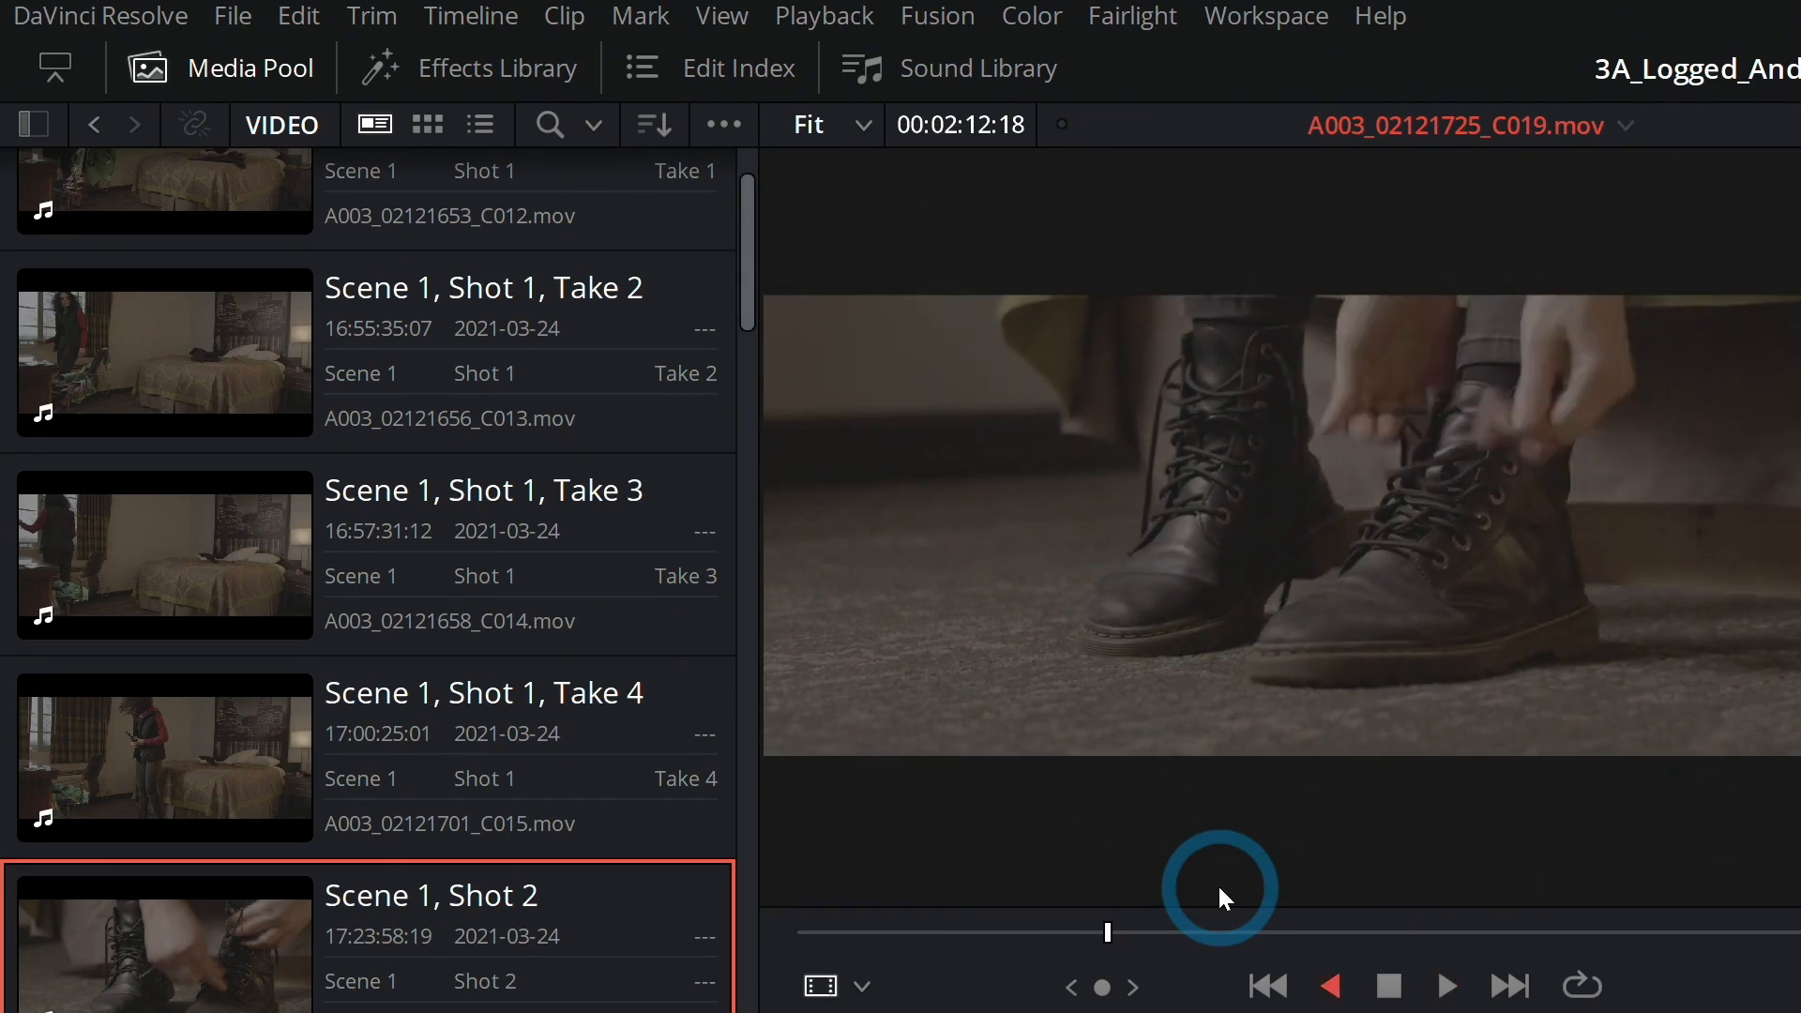
key("k")
key("l")
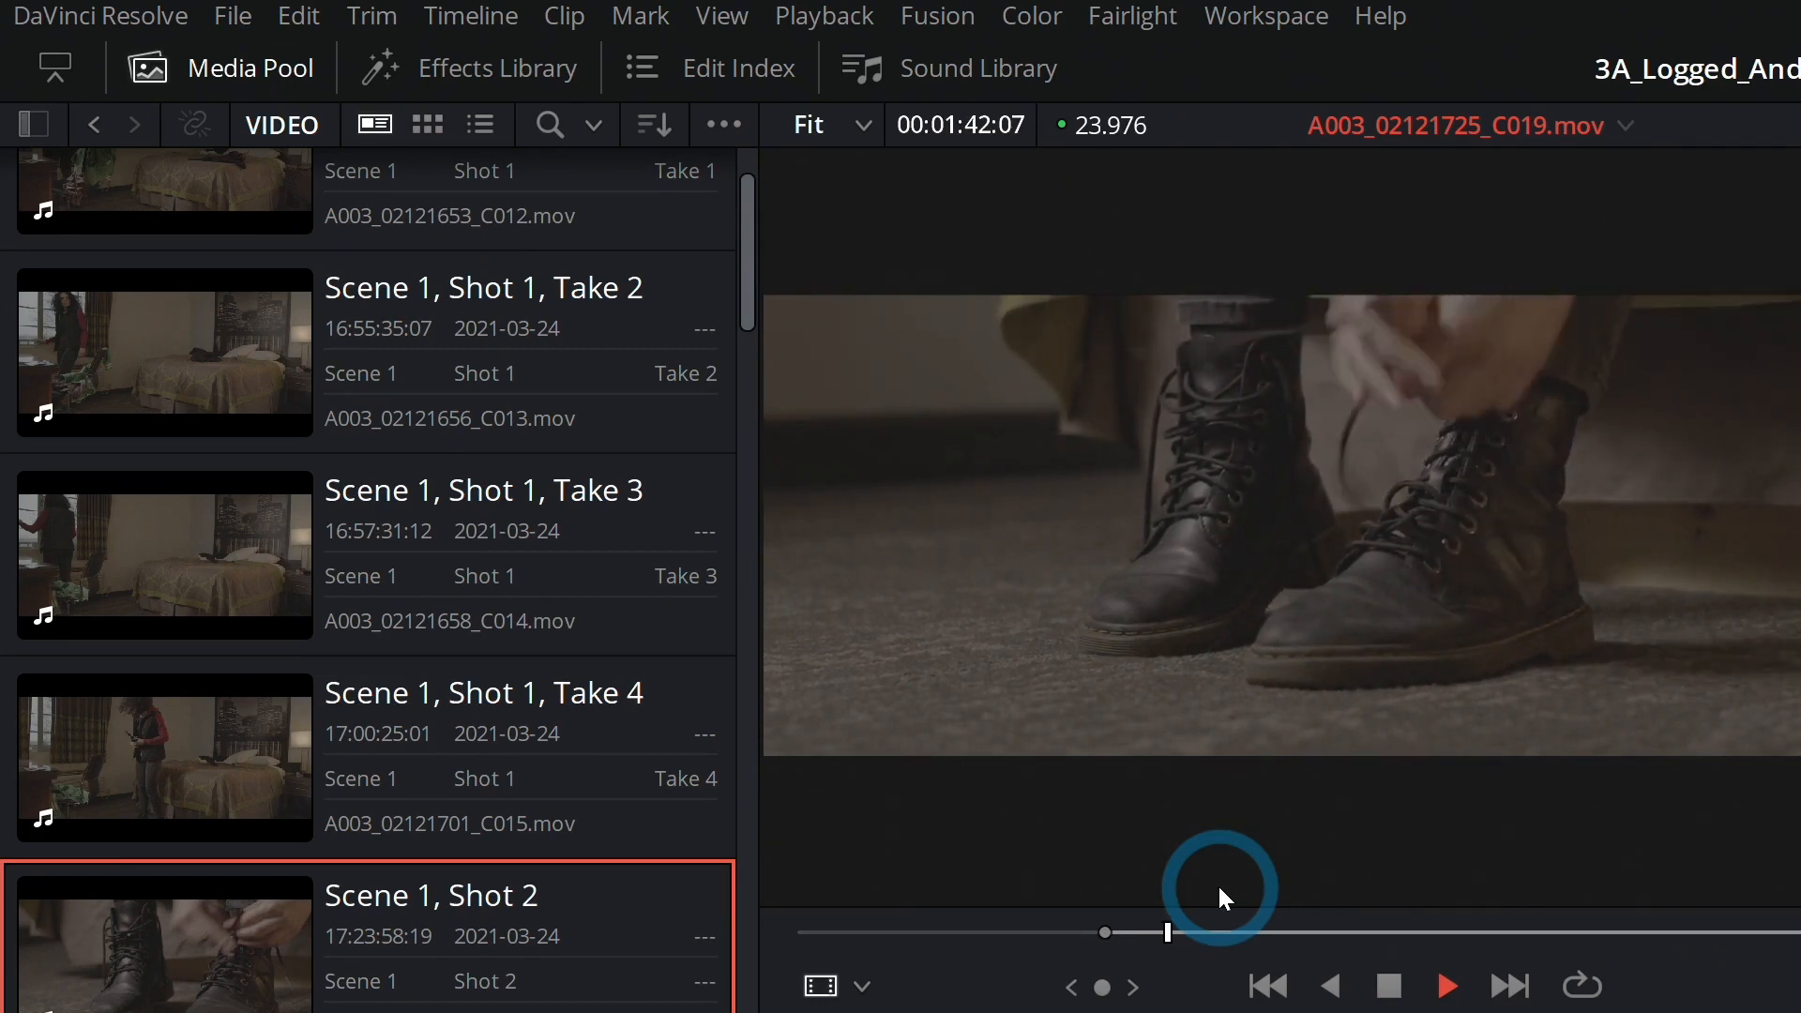
key("space")
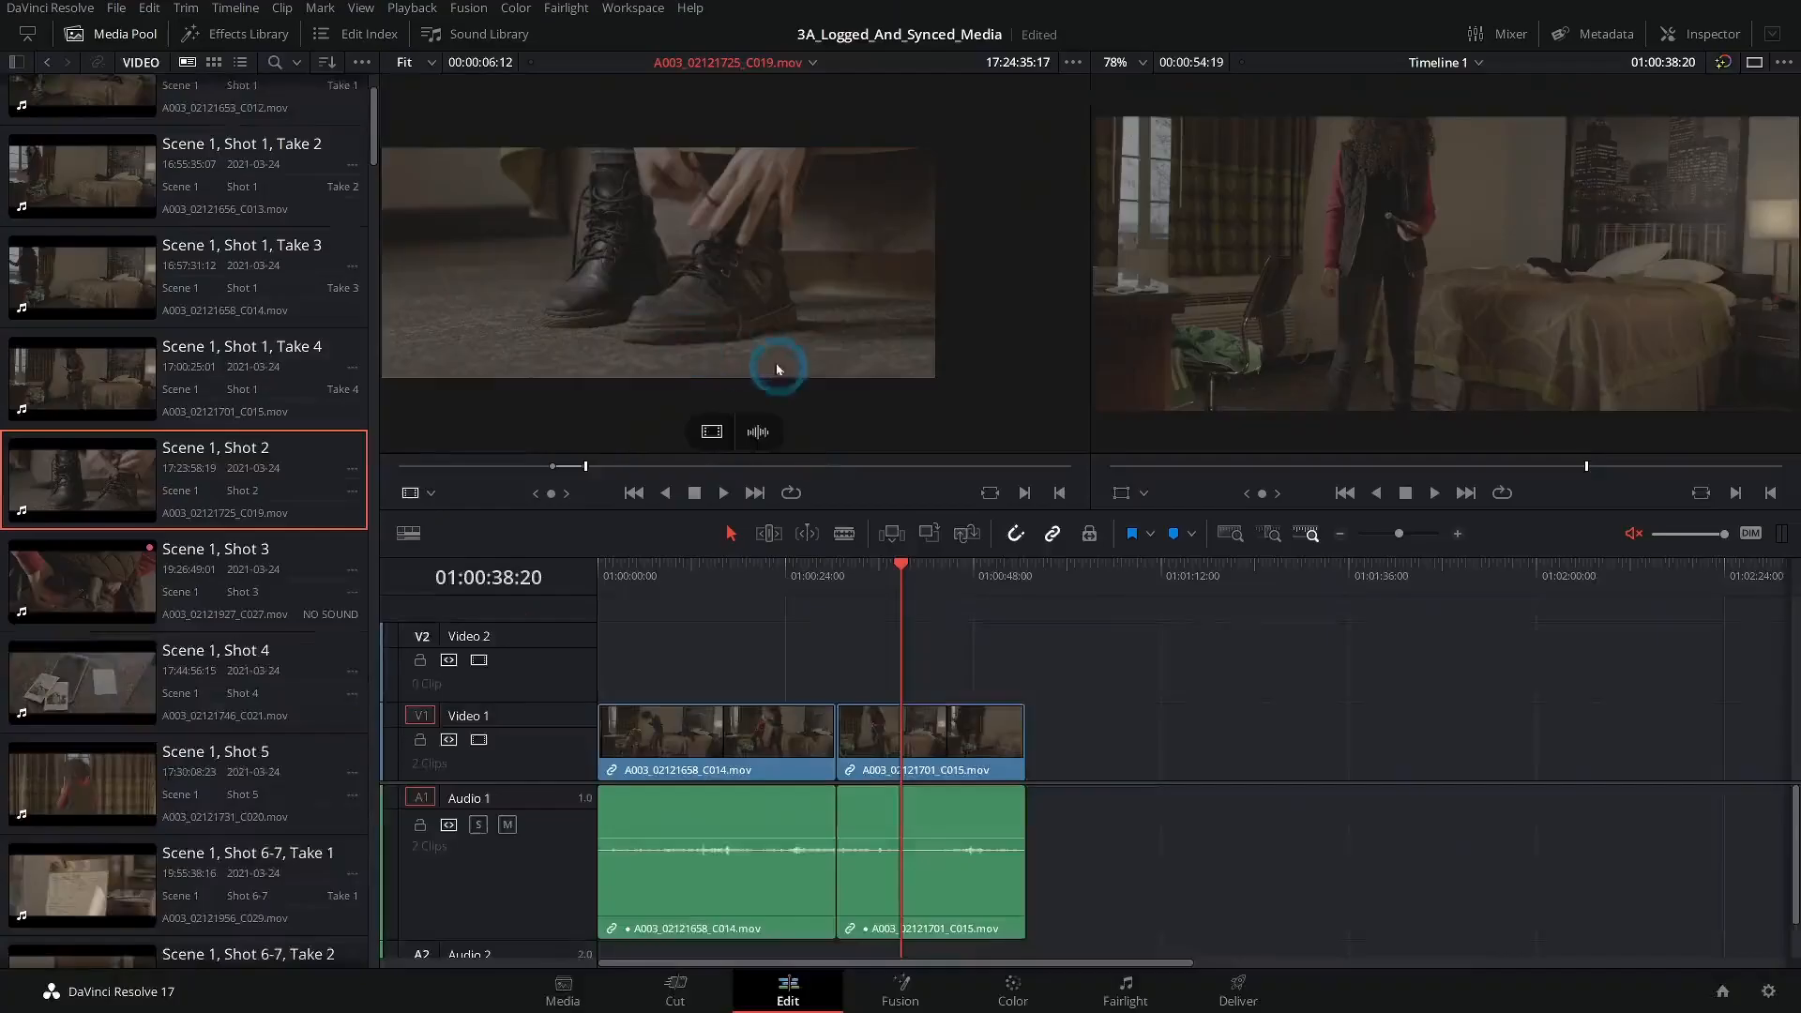
left_click_drag(1328, 569, 1144, 752)
Split the A003_02121658_C014 clip at 01:00:13:07, where the woman sits on the bed.
left_click_drag(902, 583, 701, 649)
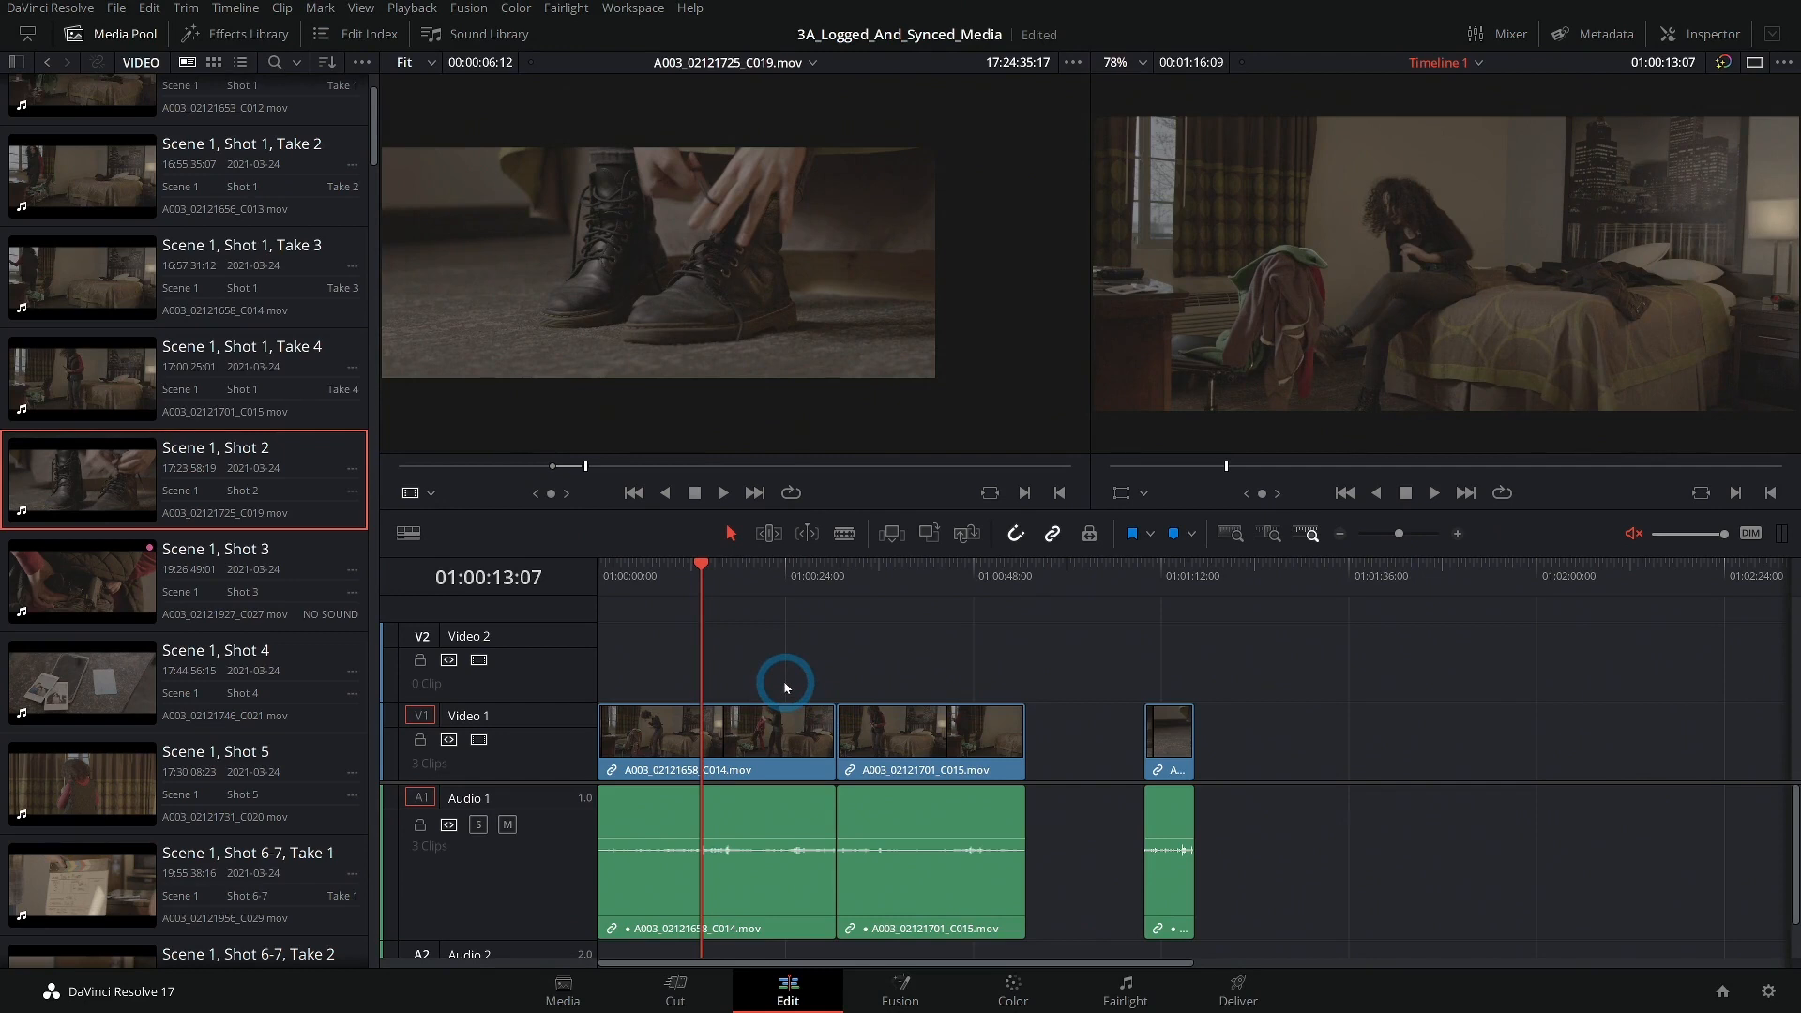
key("ctrl+b")
left_click(765, 751)
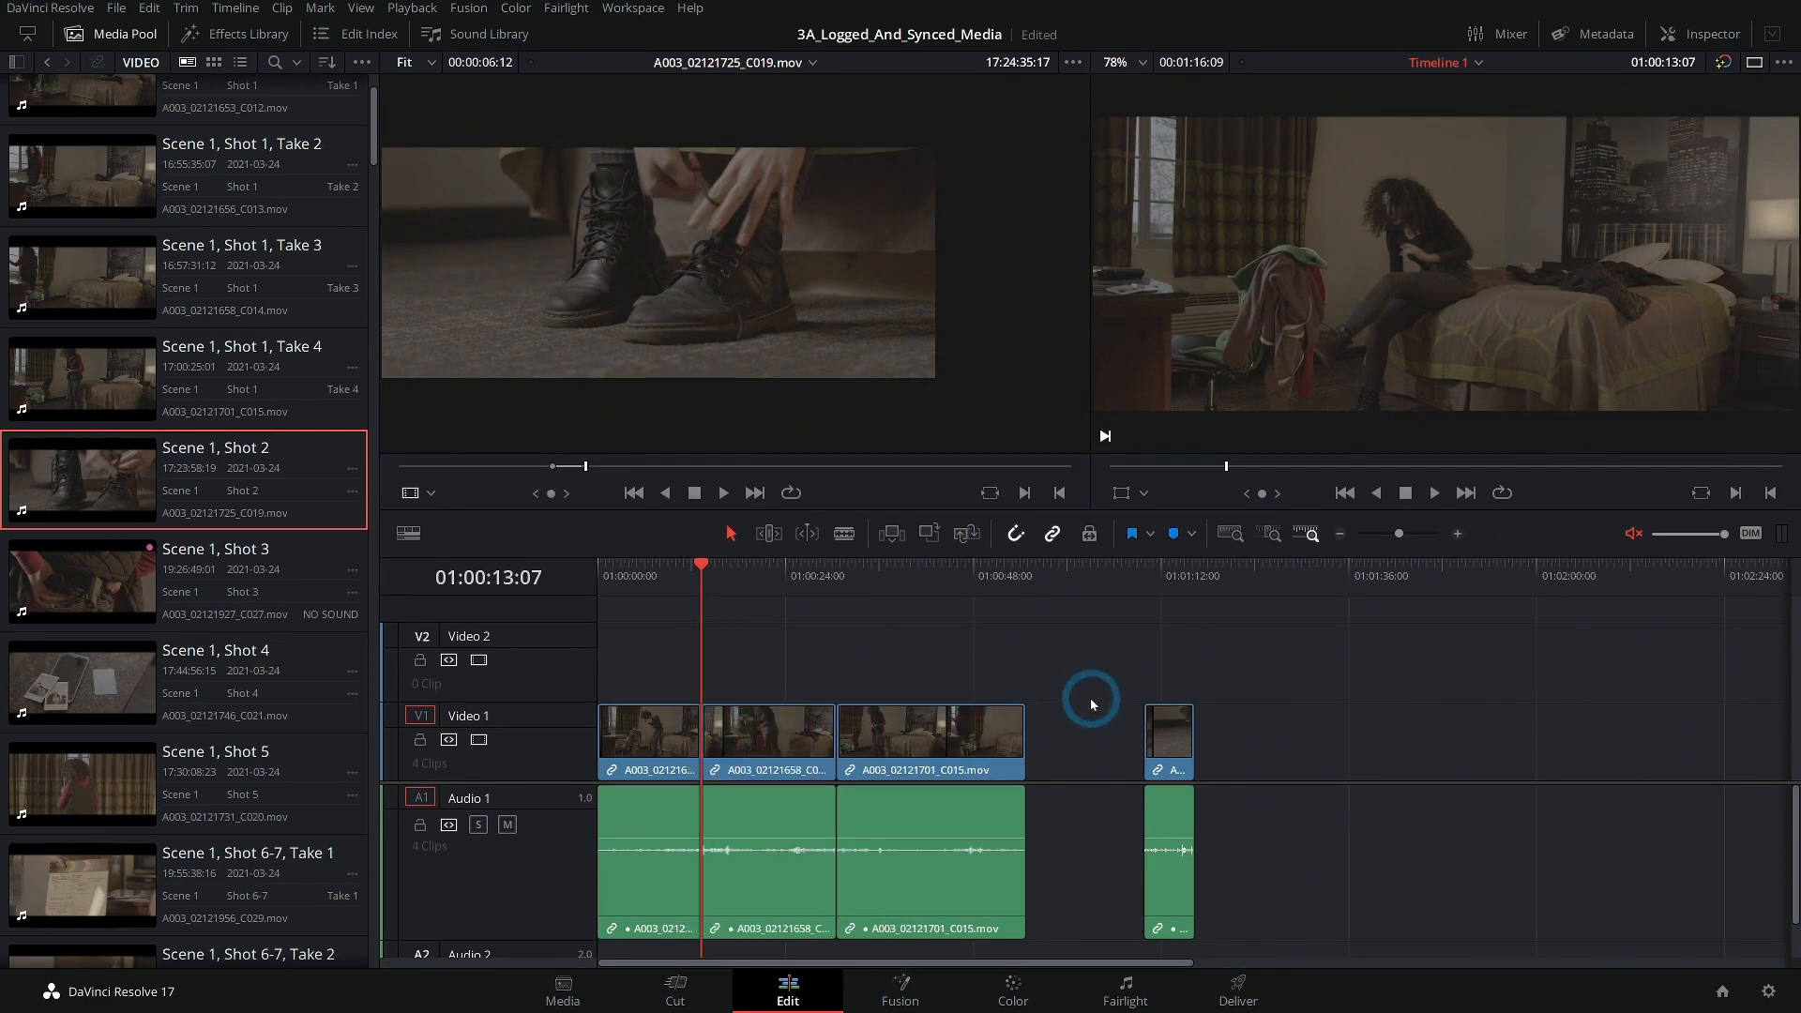
Shift all clips after the cut further along the timeline and place the boot close-up in the opened space.
left_click(1160, 903)
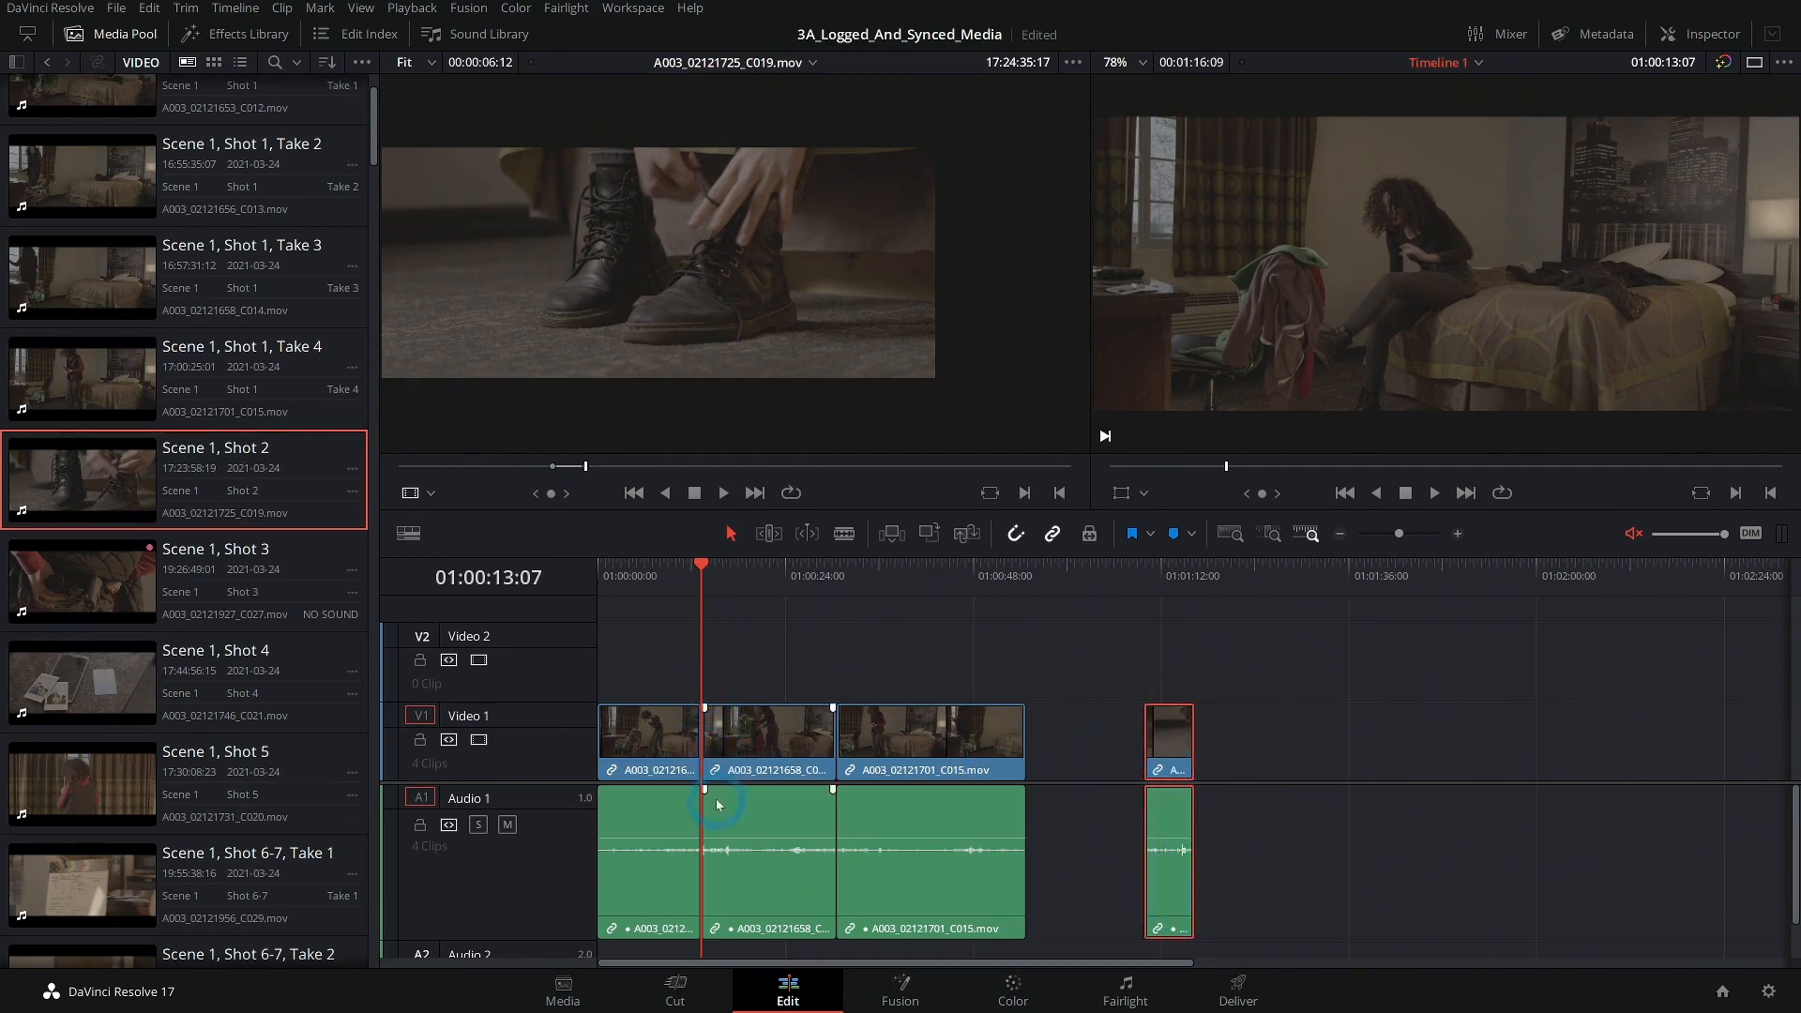
left_click_drag(1300, 659, 769, 896)
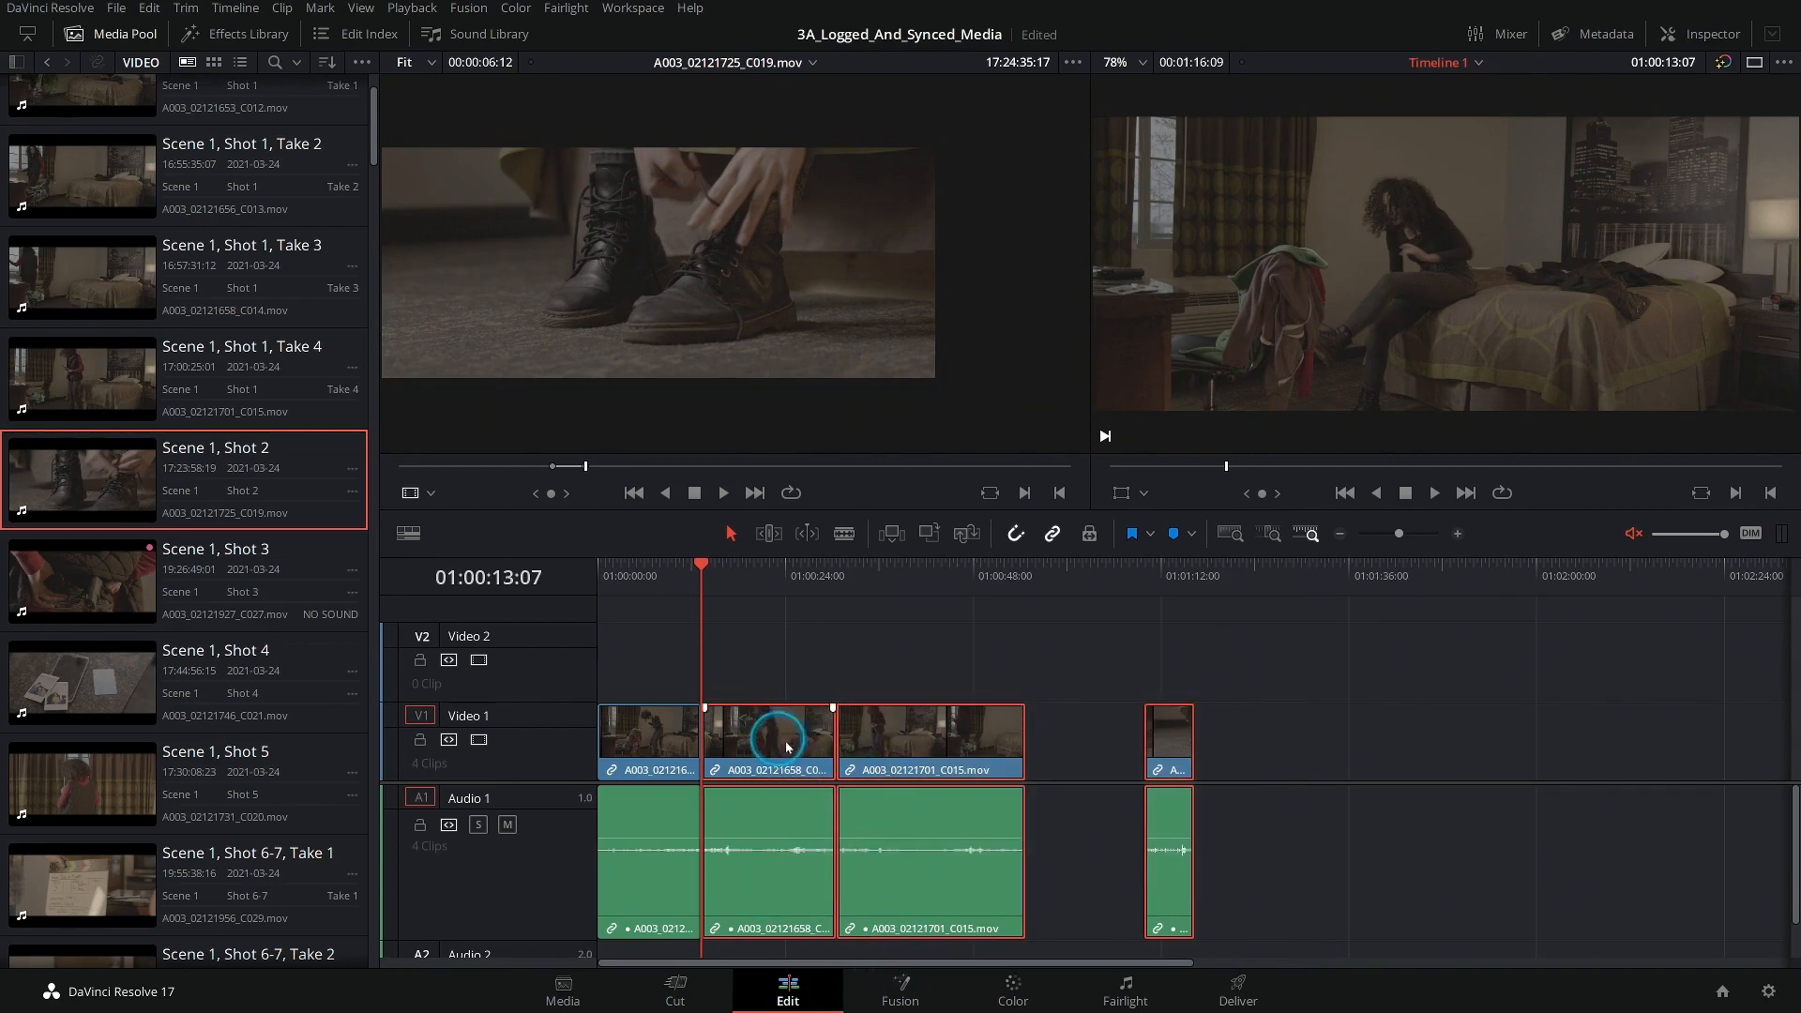
left_click_drag(776, 744, 952, 754)
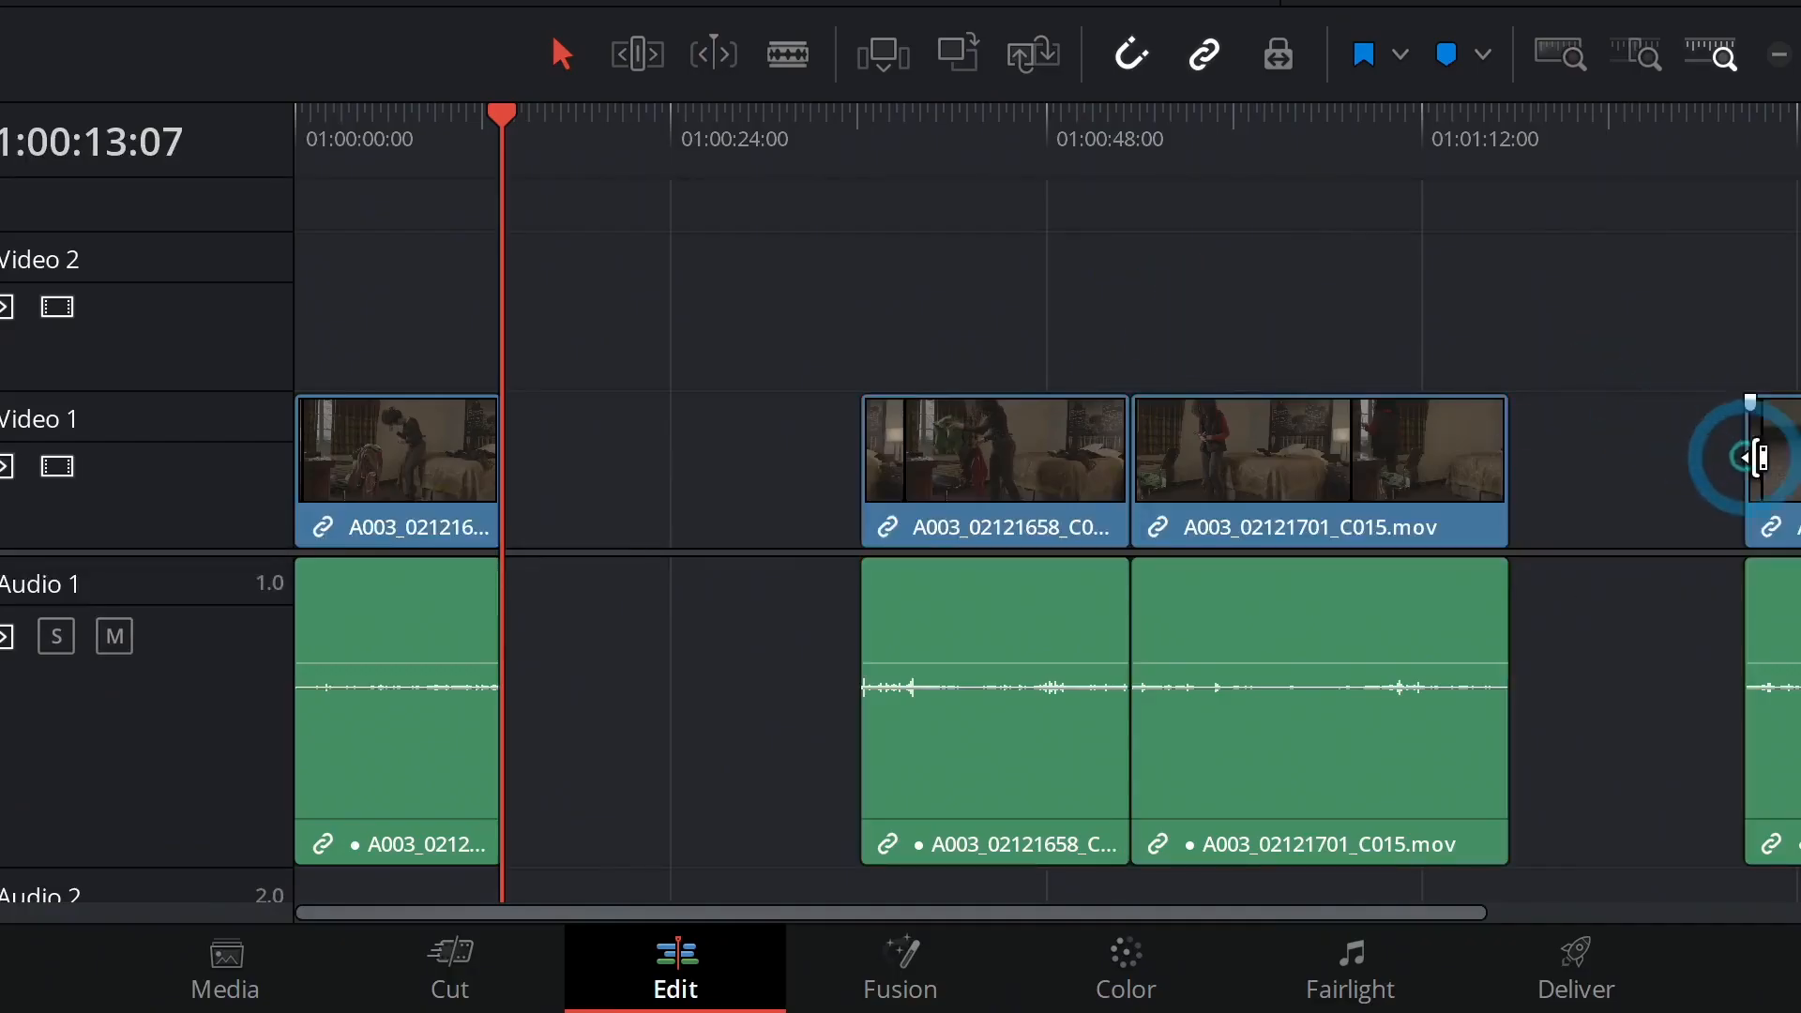
left_click_drag(1326, 734, 782, 737)
left_click_drag(665, 460, 622, 462)
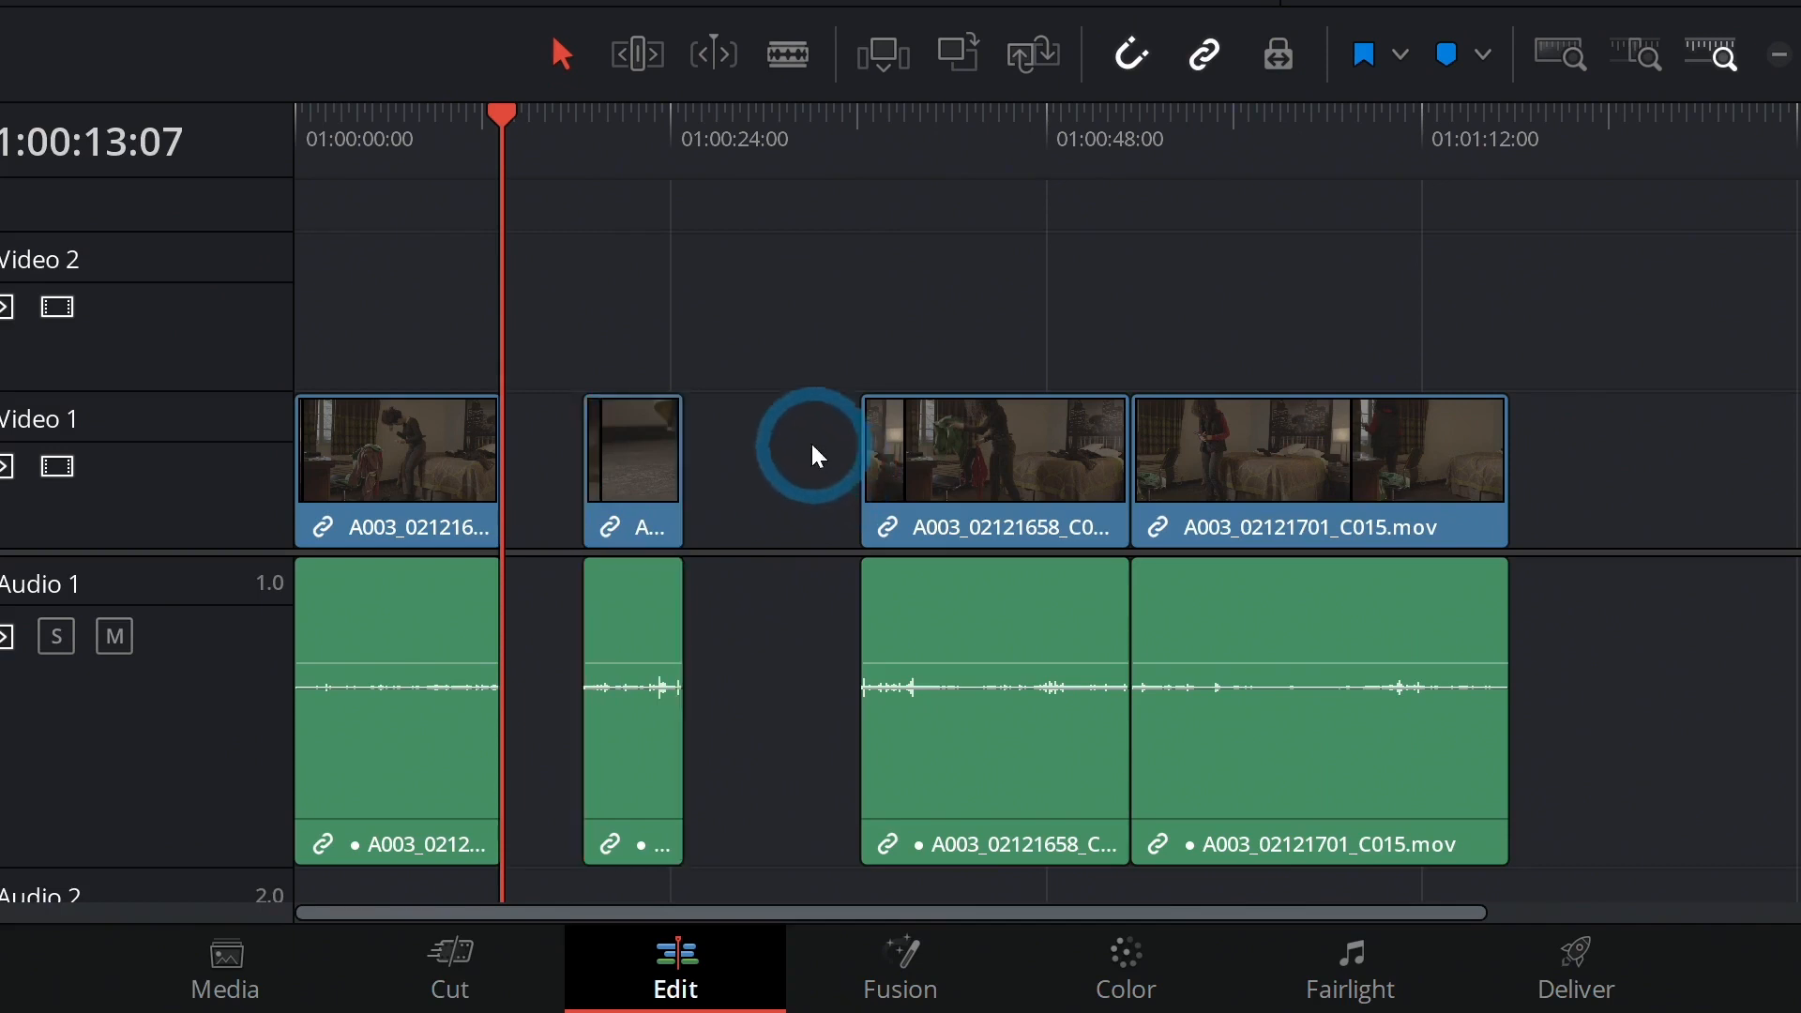
Close the gaps on both sides of the boot close-up.
left_click(819, 501)
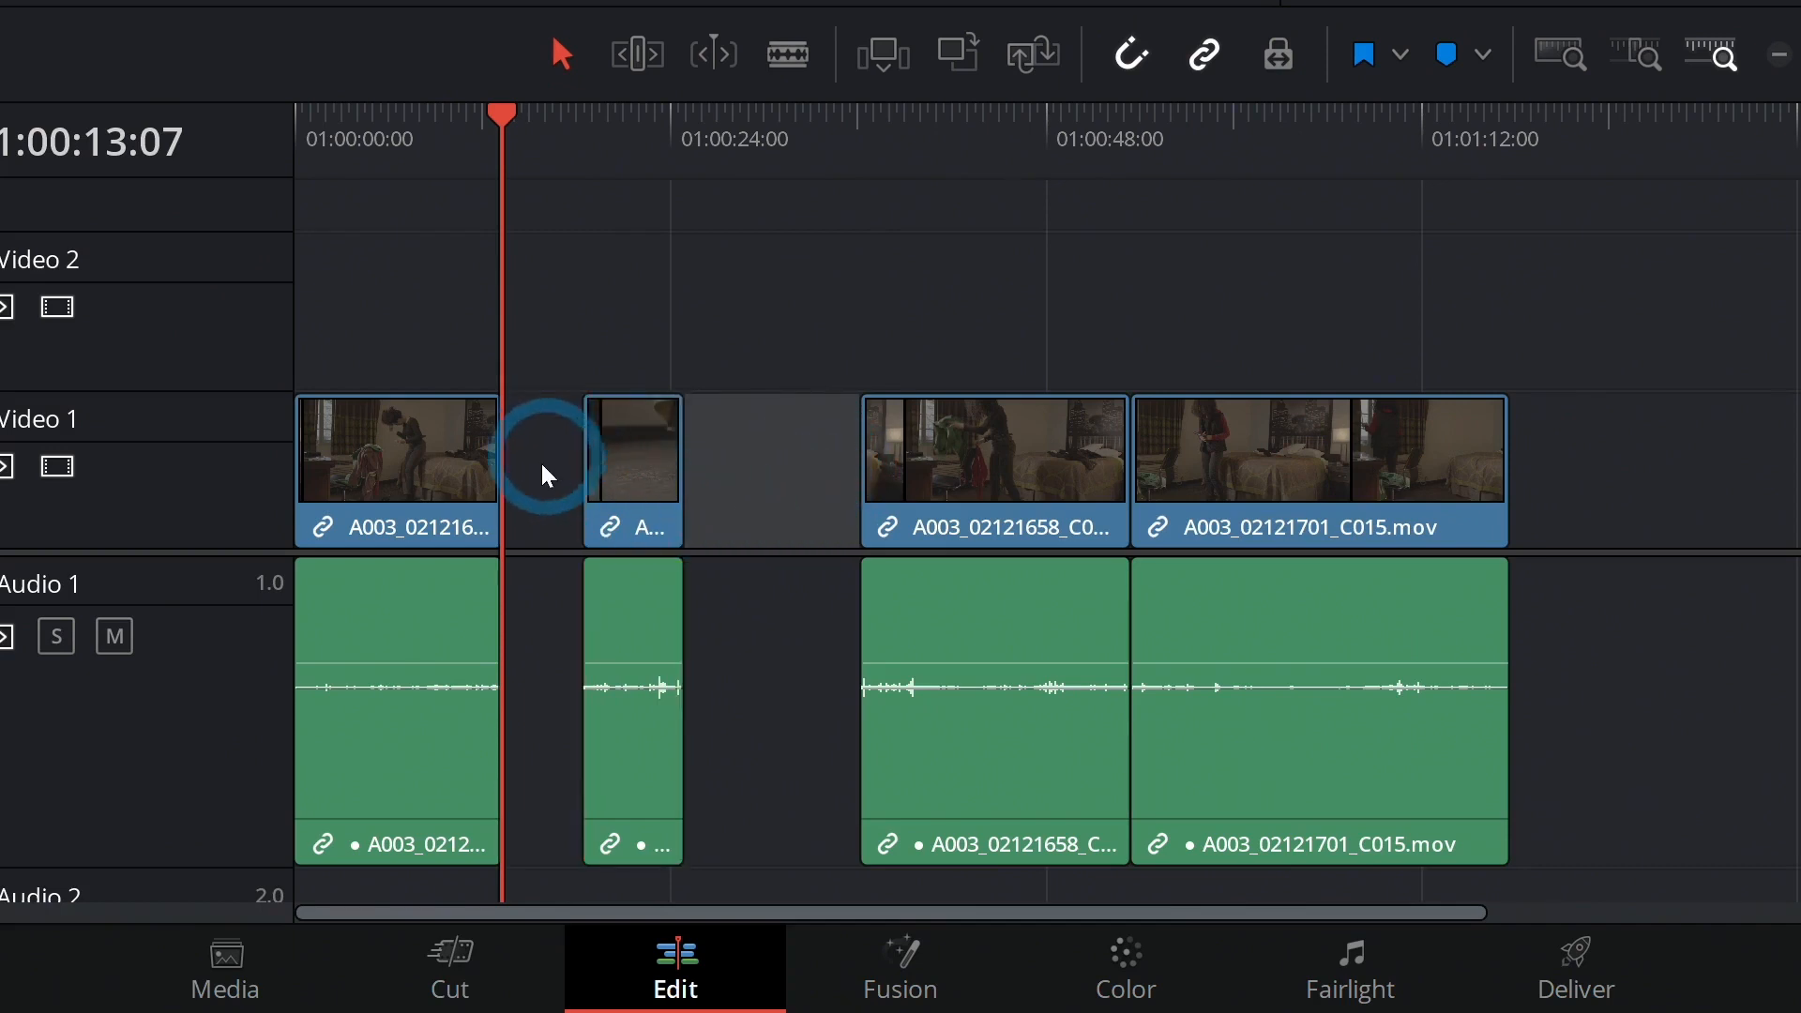
key("Delete")
left_click(555, 506)
key("Delete")
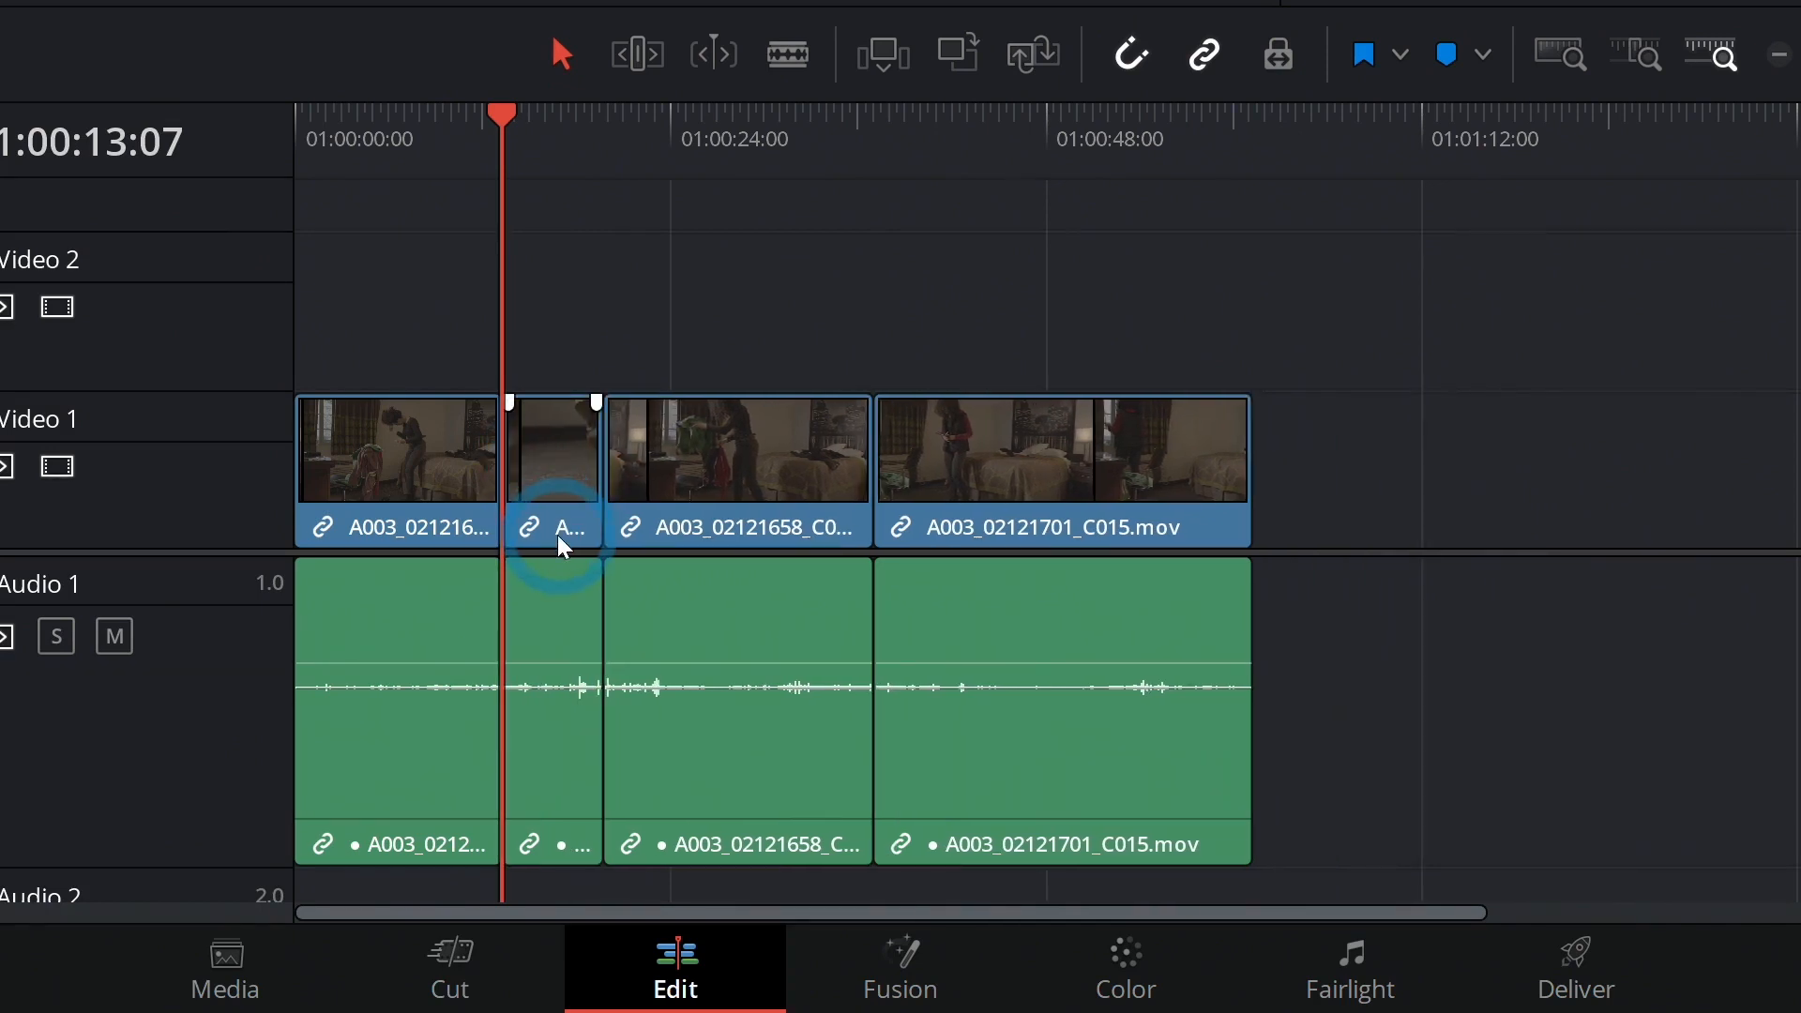
Undo the gap removals and clip moves back to the state just after the split.
left_click(646, 464)
key("ctrl+z")
key("ctrl+z")
key("ctrl+z")
key("ctrl+z")
key("ctrl+z")
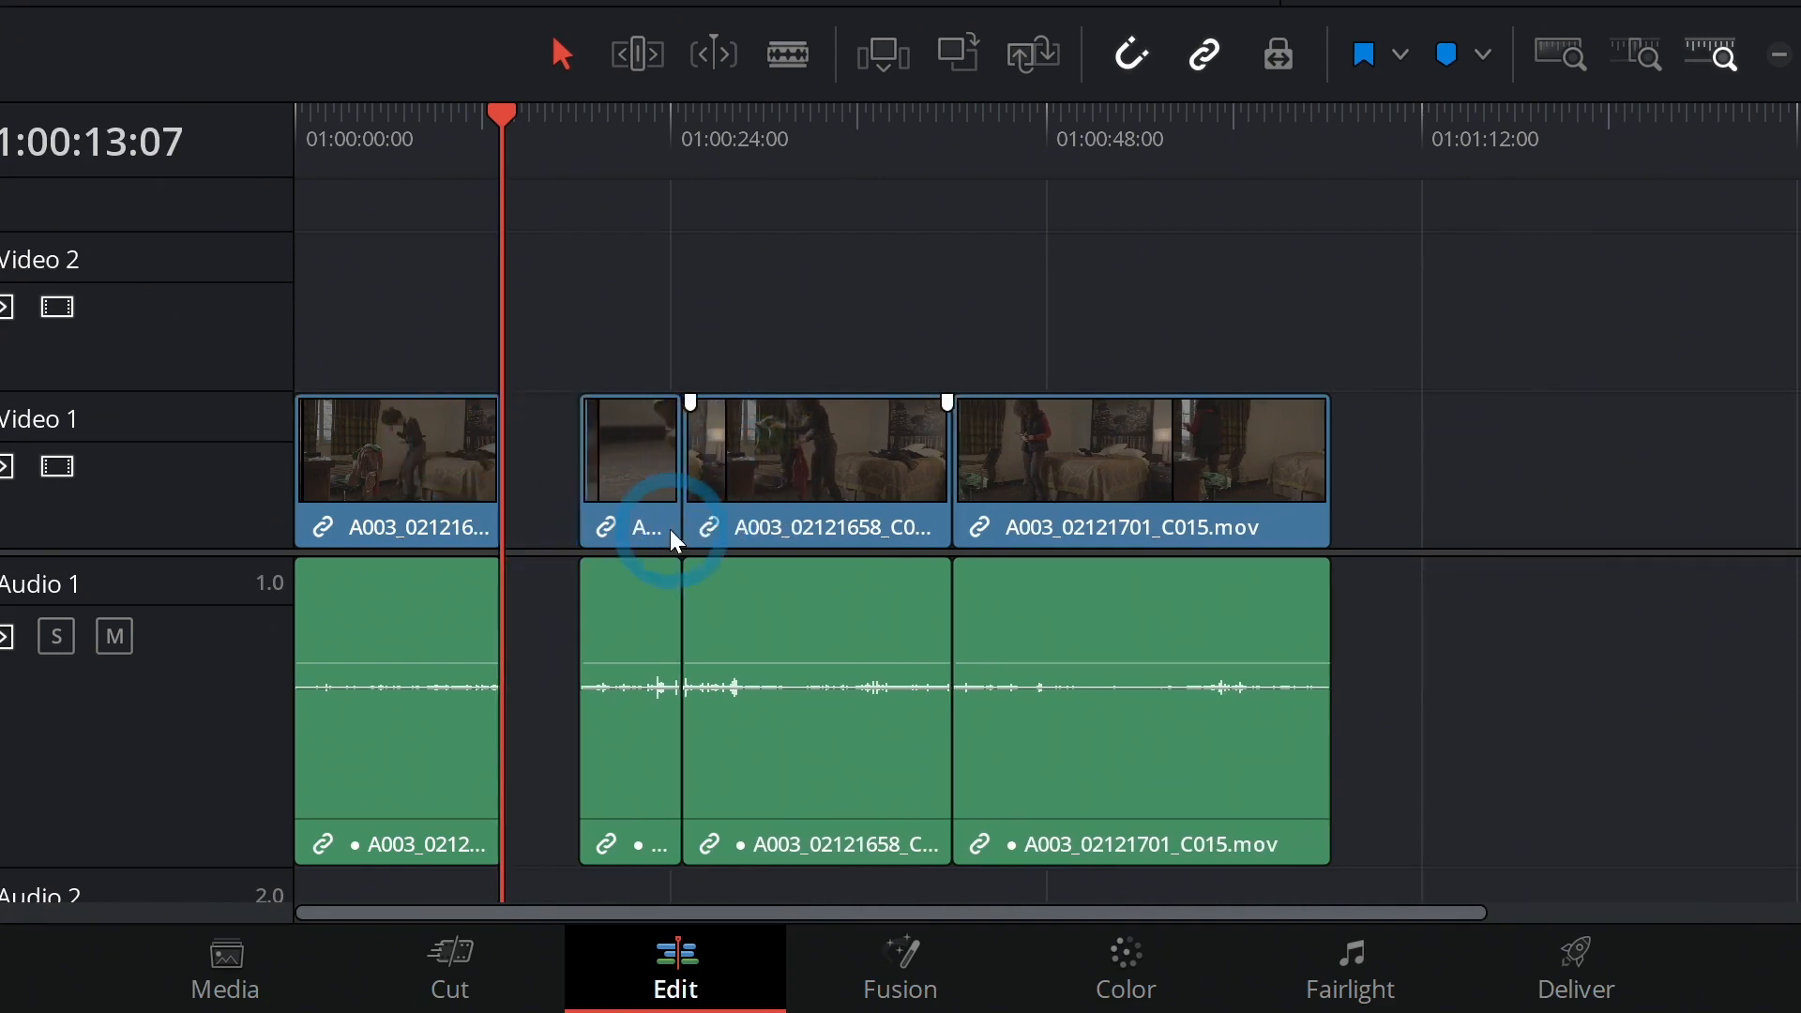
key("ctrl+z")
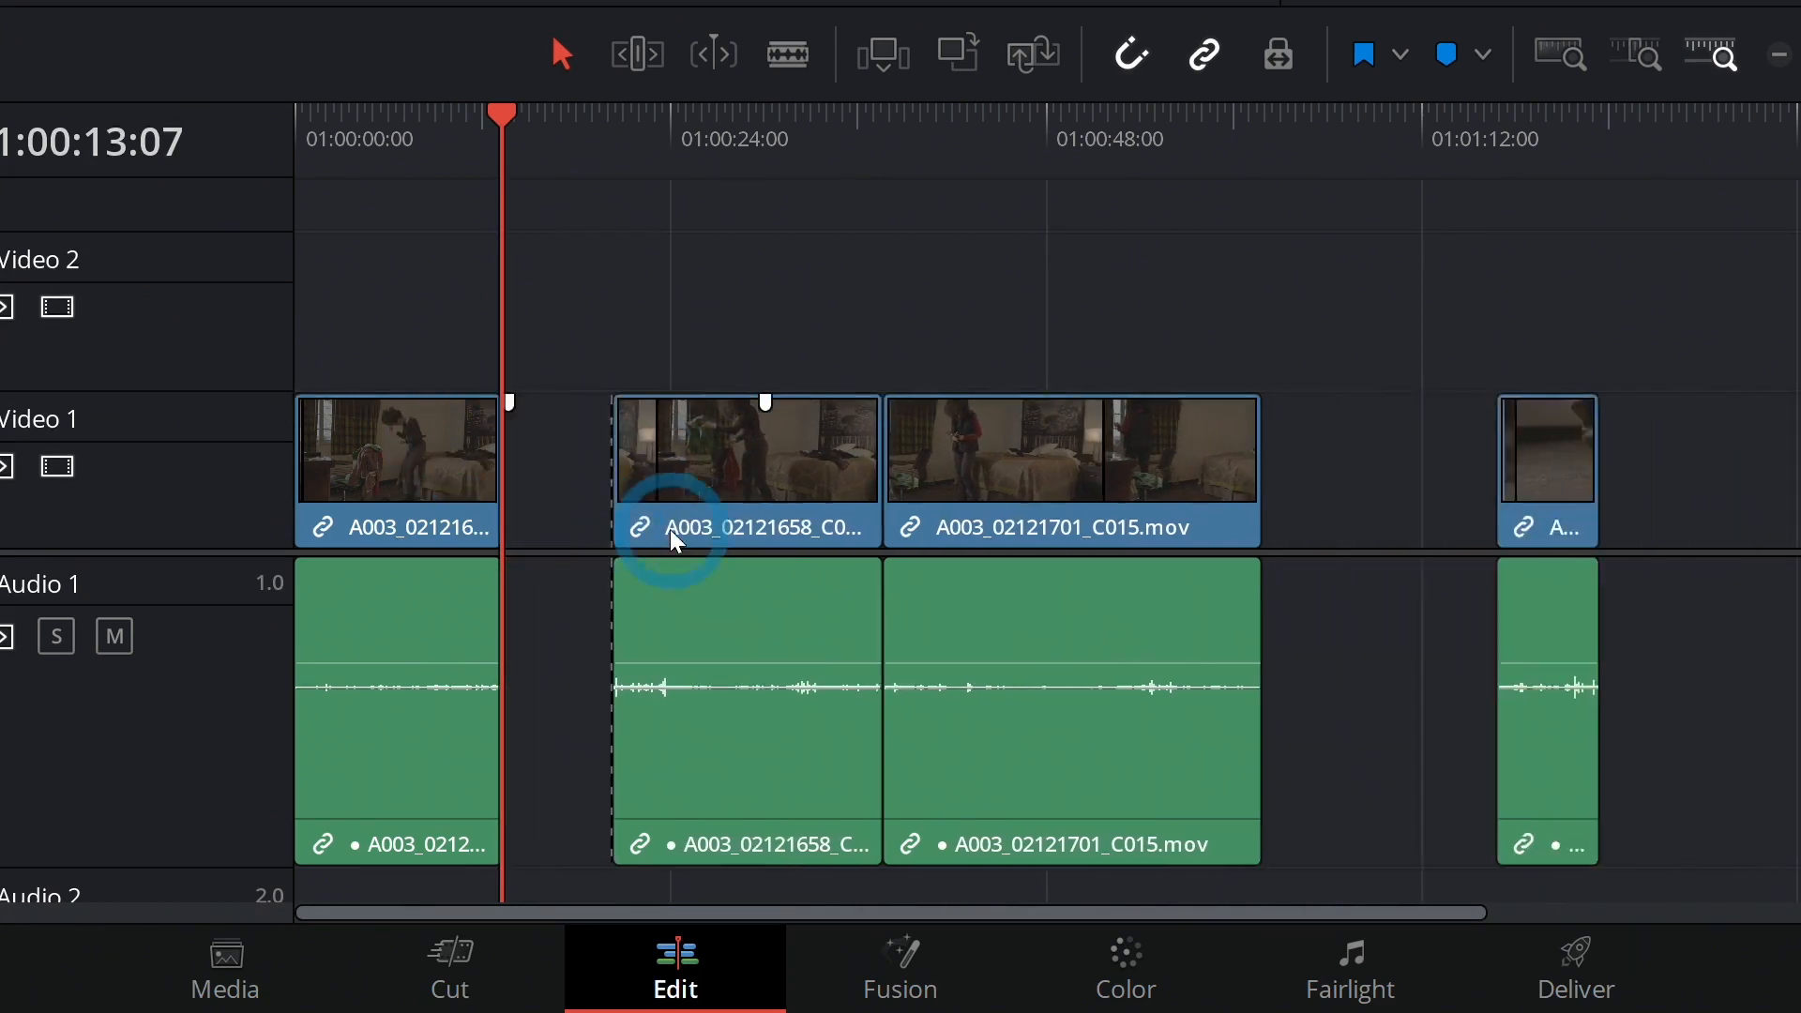
Cut the boot close-up from the end of the timeline and paste-insert it at the split at 01:00:13:07.
left_click_drag(1297, 295, 1557, 656)
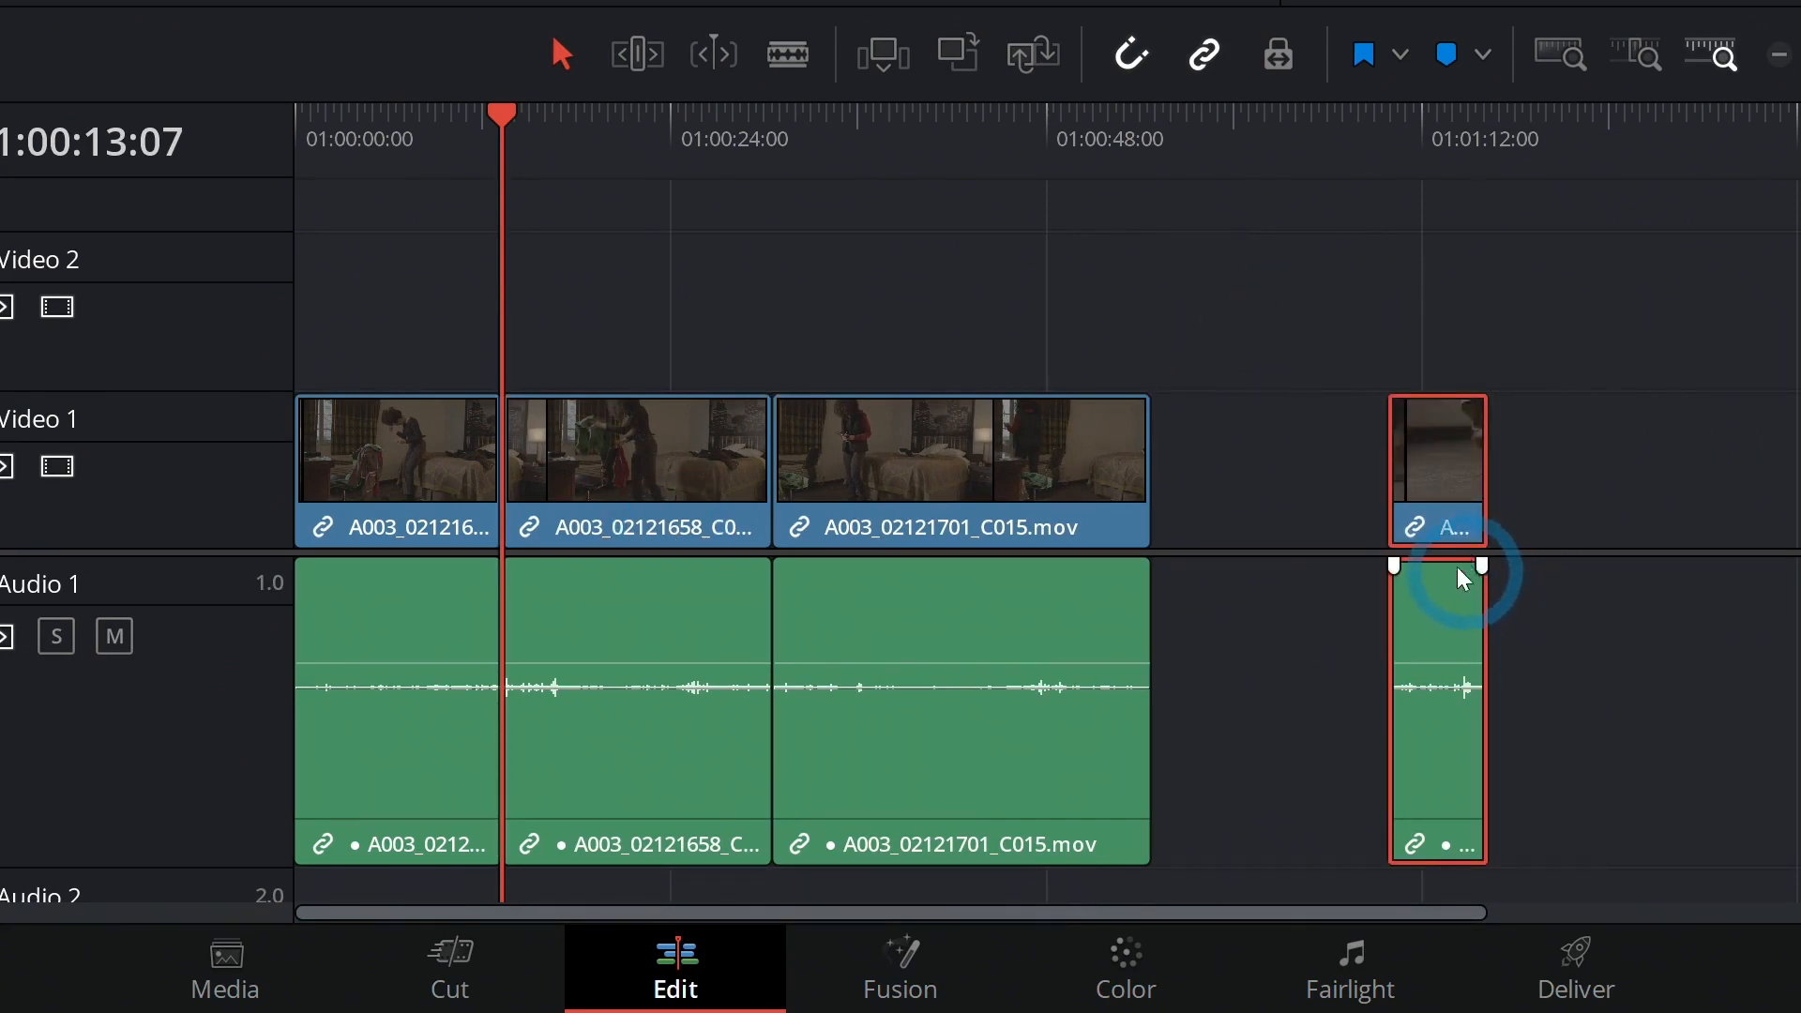
key("Delete")
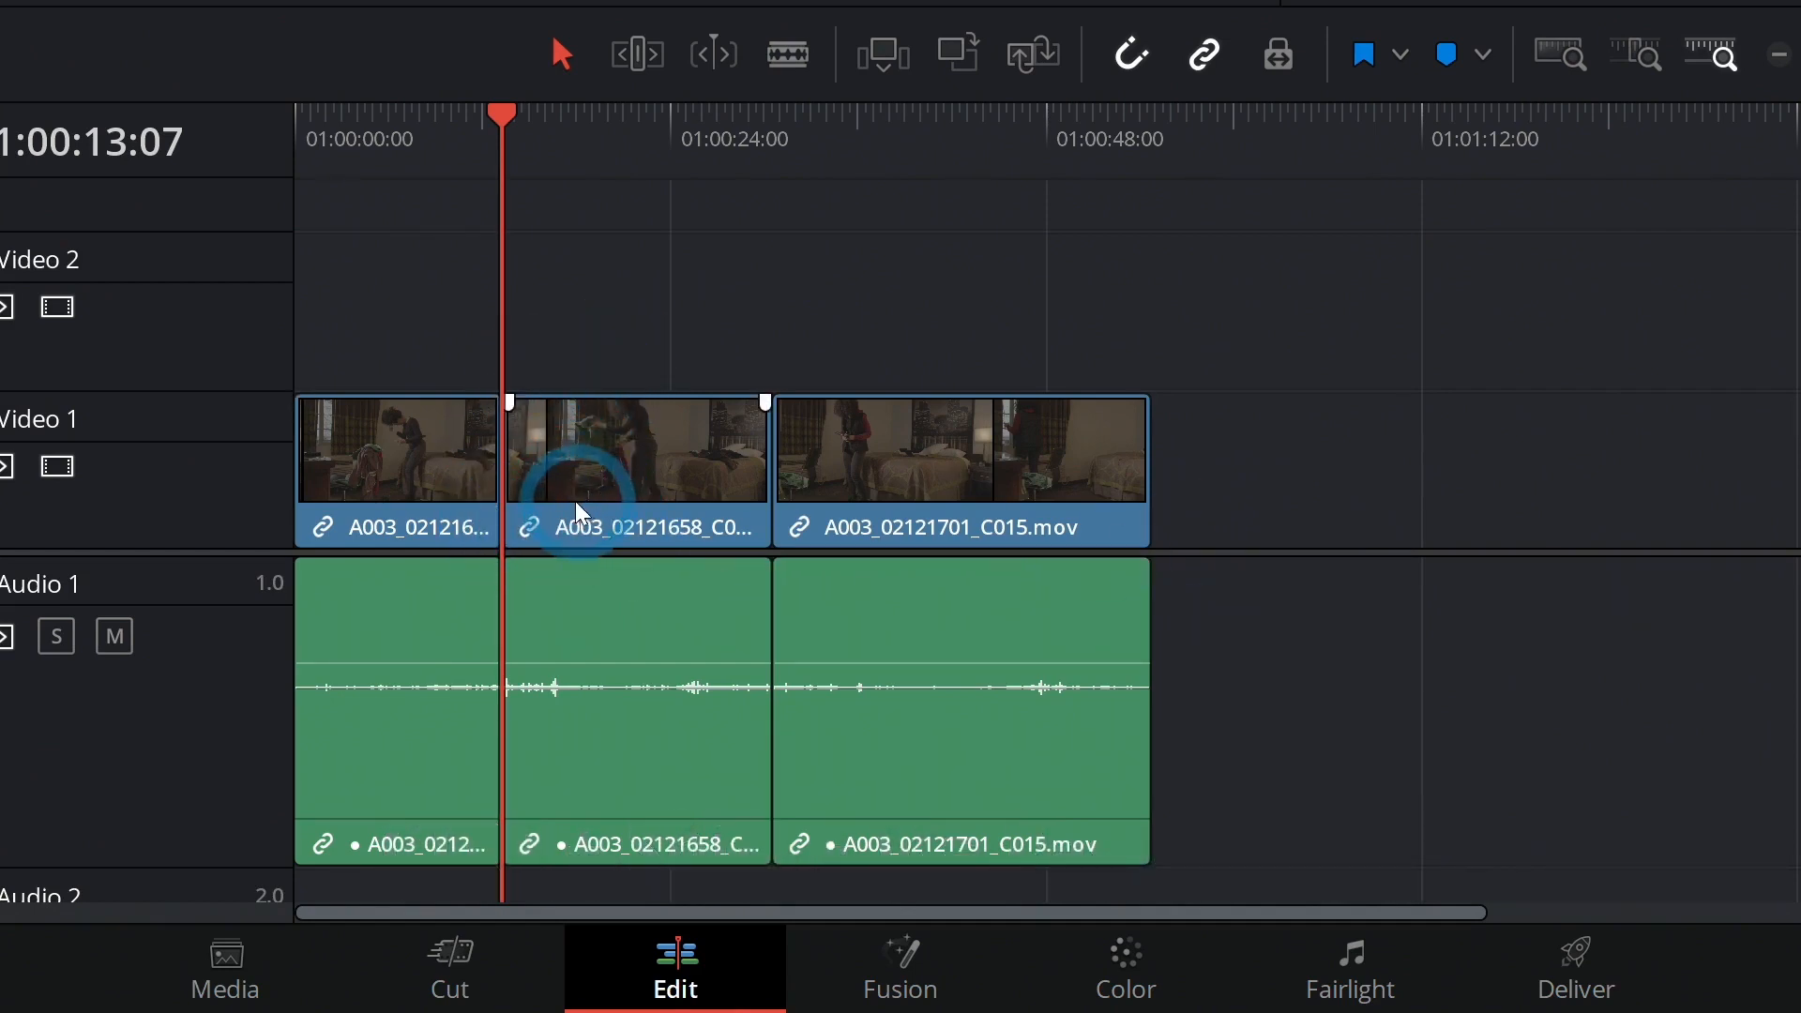
key("ctrl+shift+v")
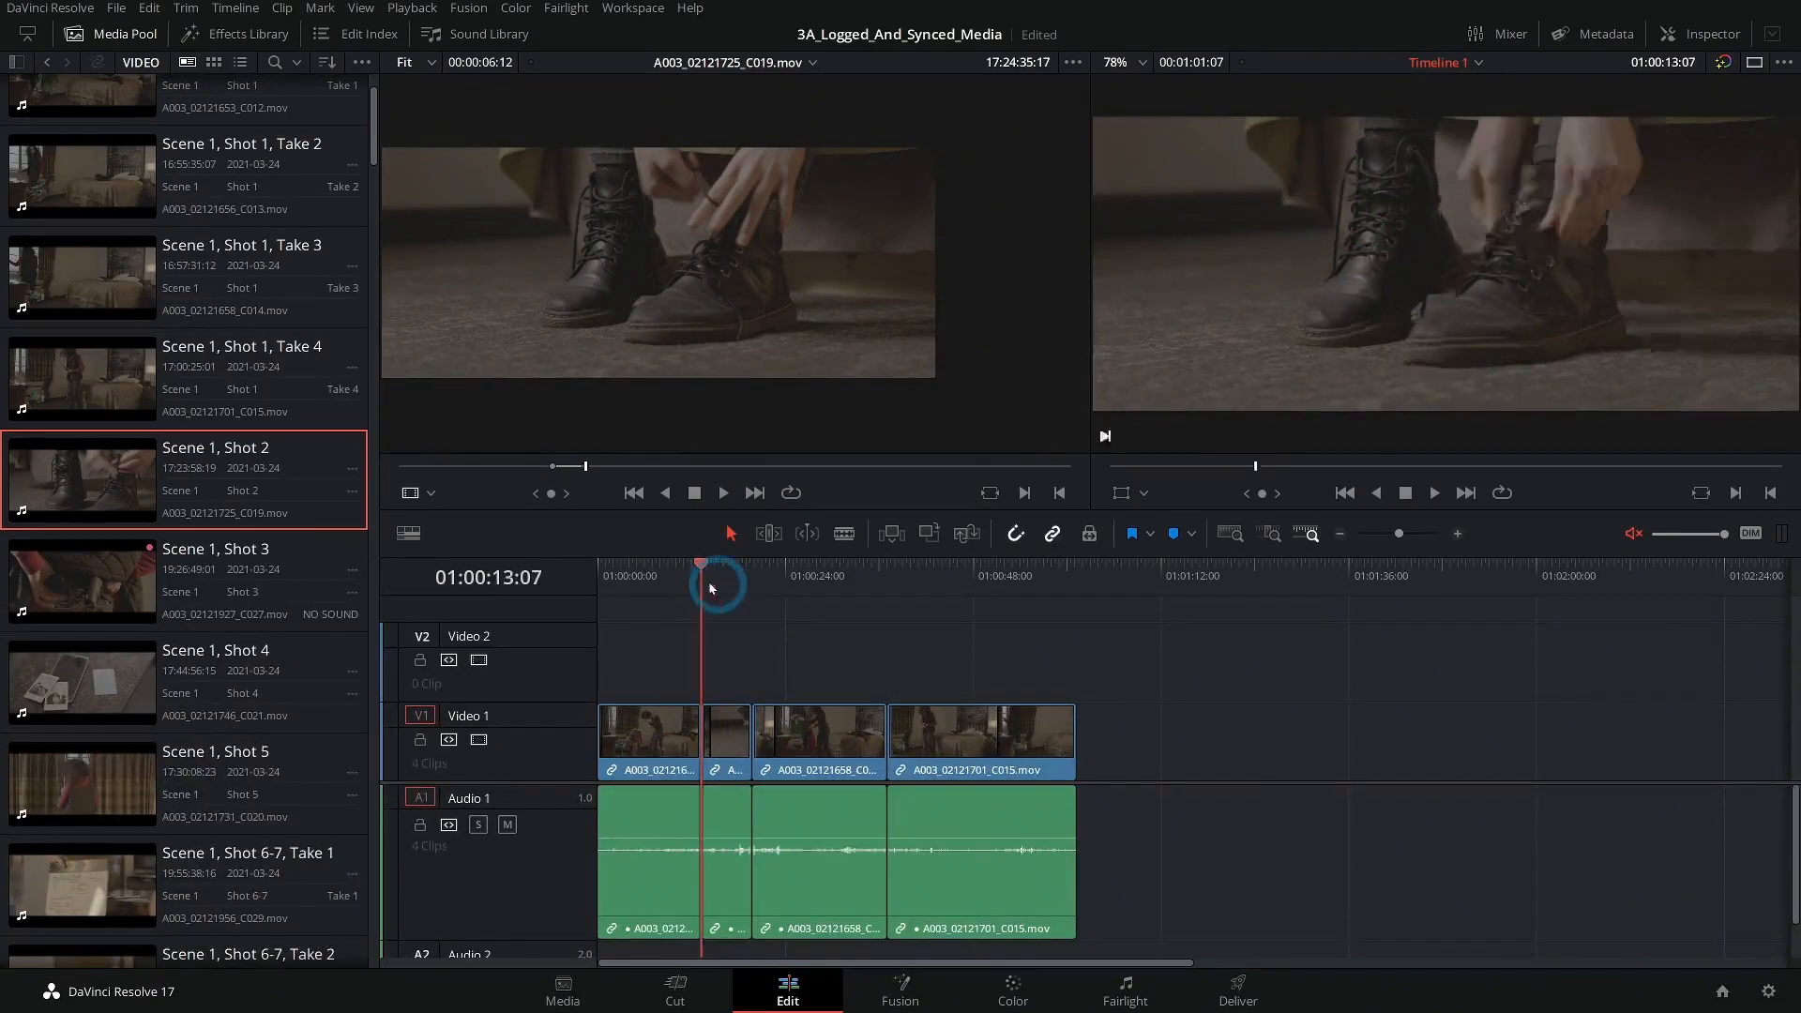
Play back the transition from the wide shot into the boot close-up and step to the wide shot's last frame before the cut.
left_click_drag(720, 589, 658, 586)
key("space")
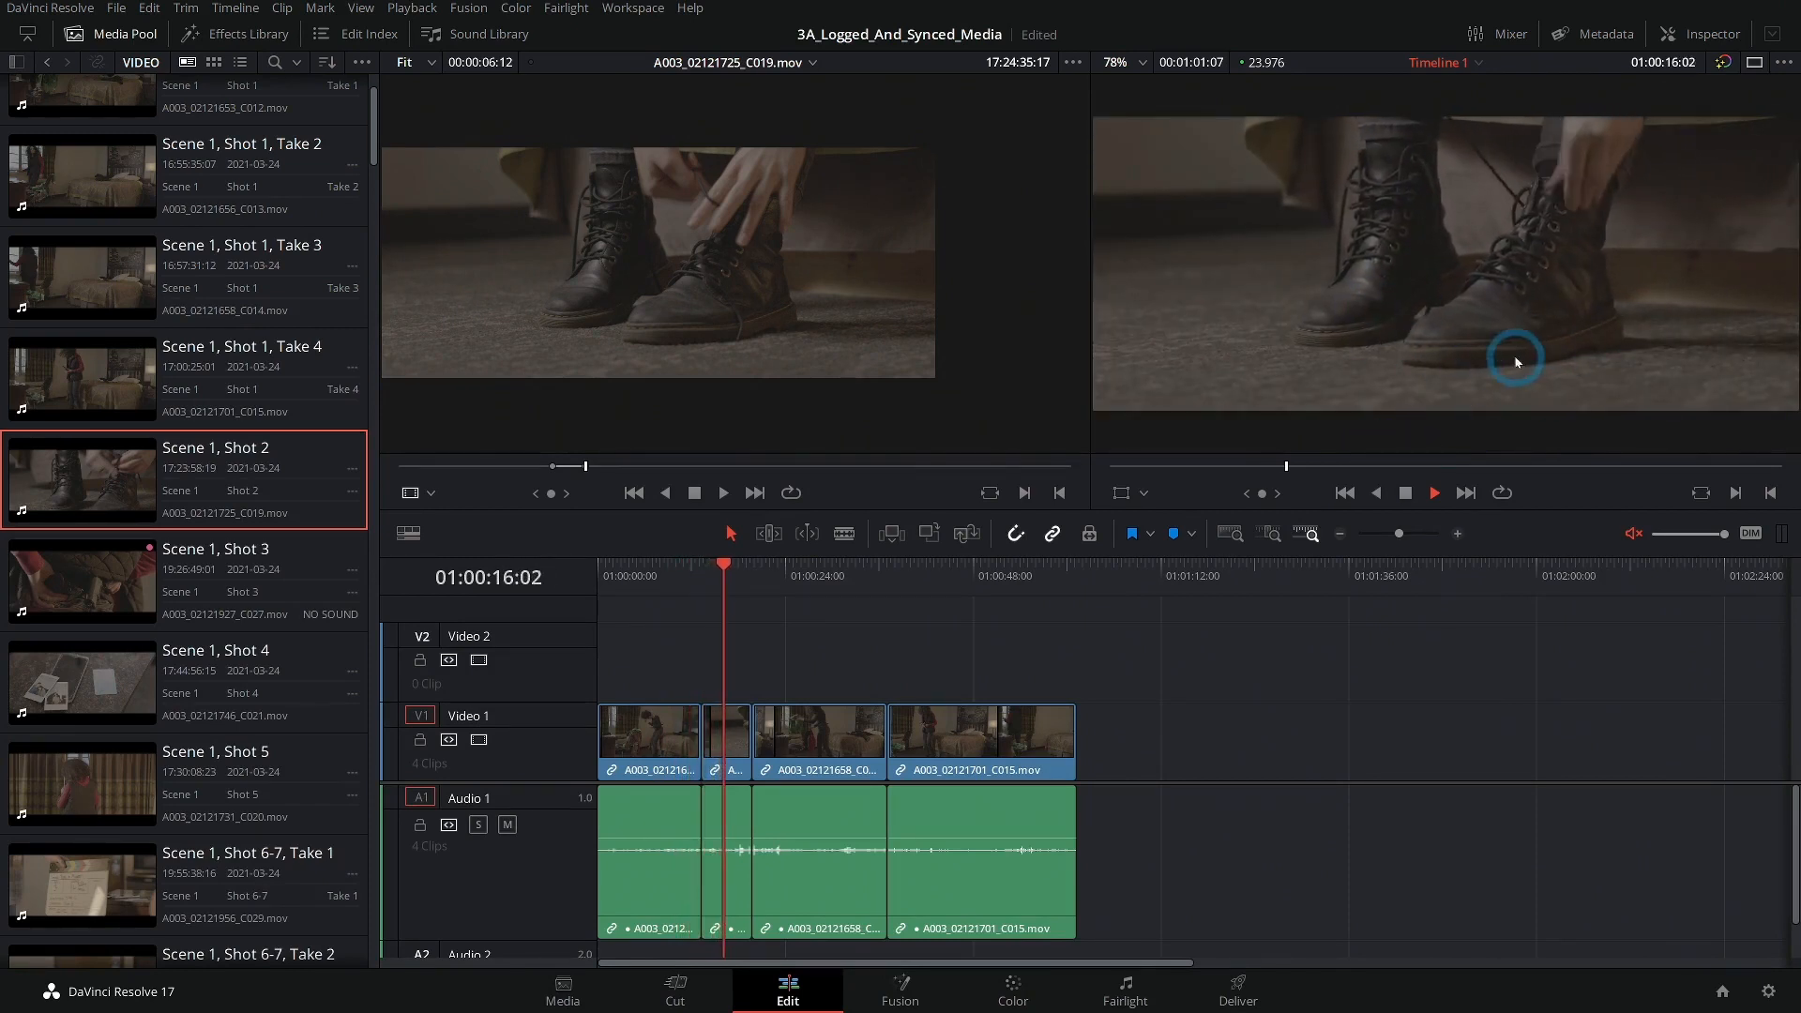
key("space")
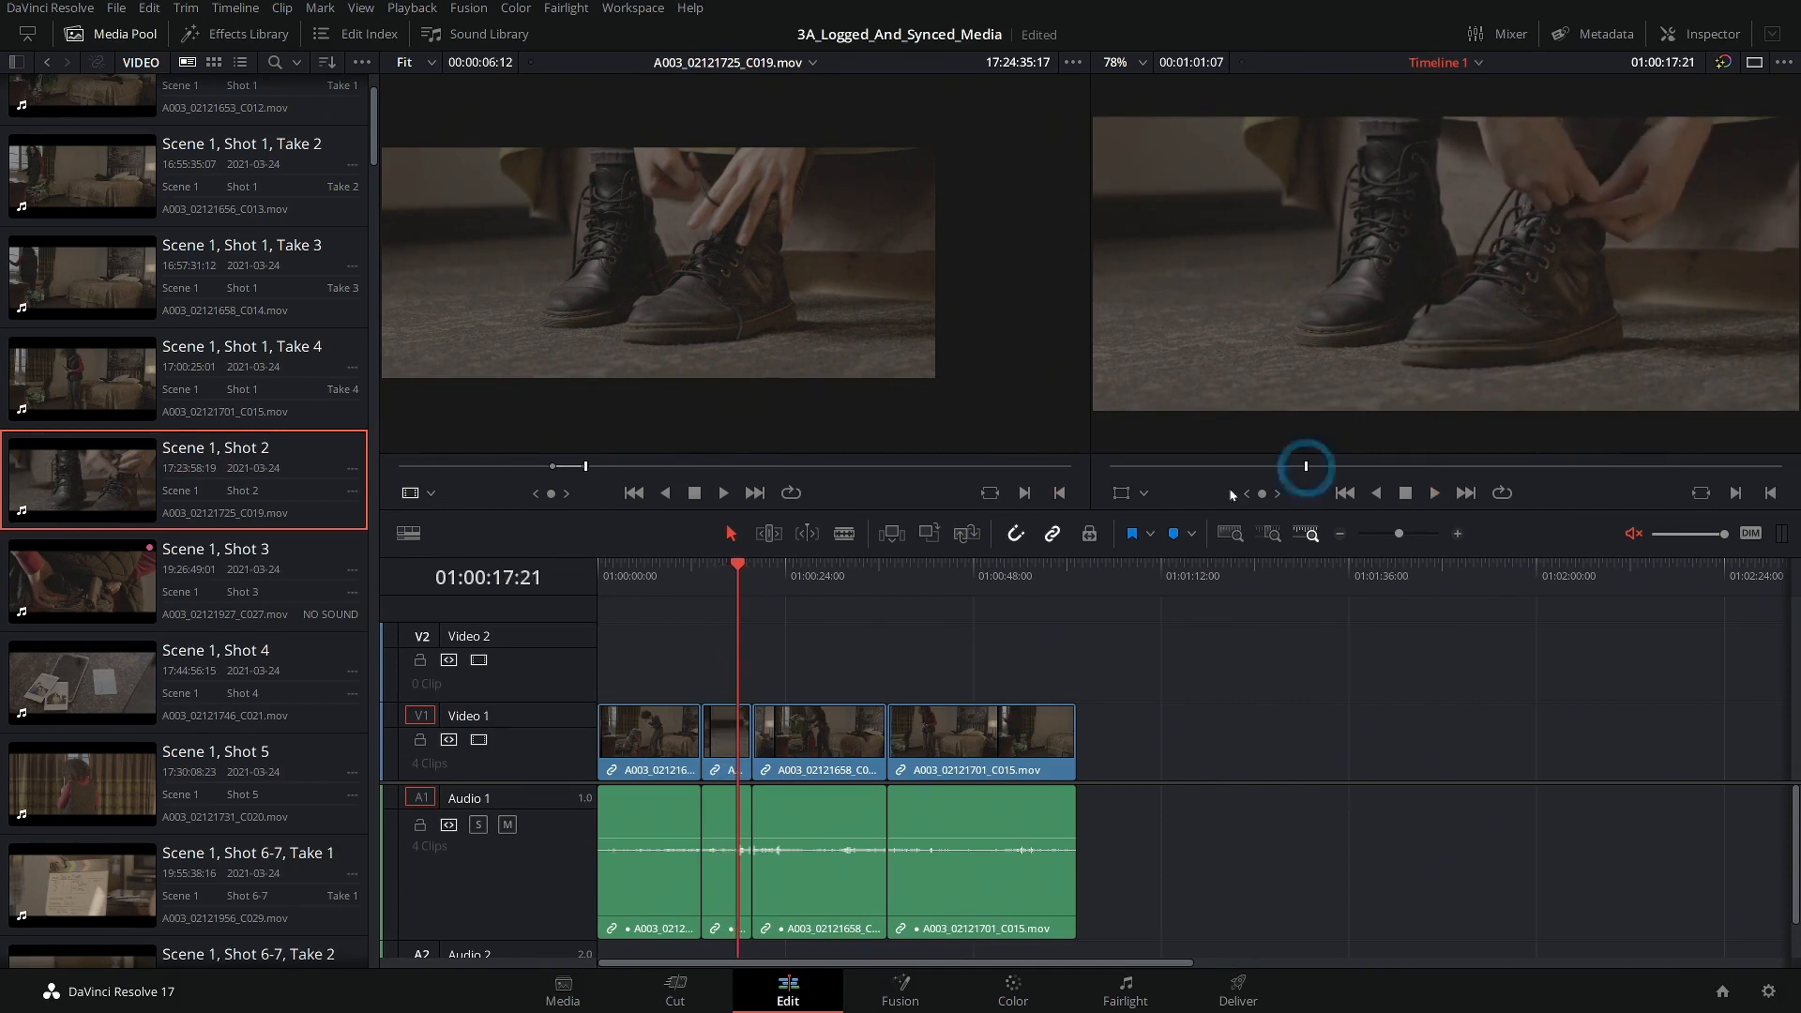
left_click_drag(722, 582, 680, 589)
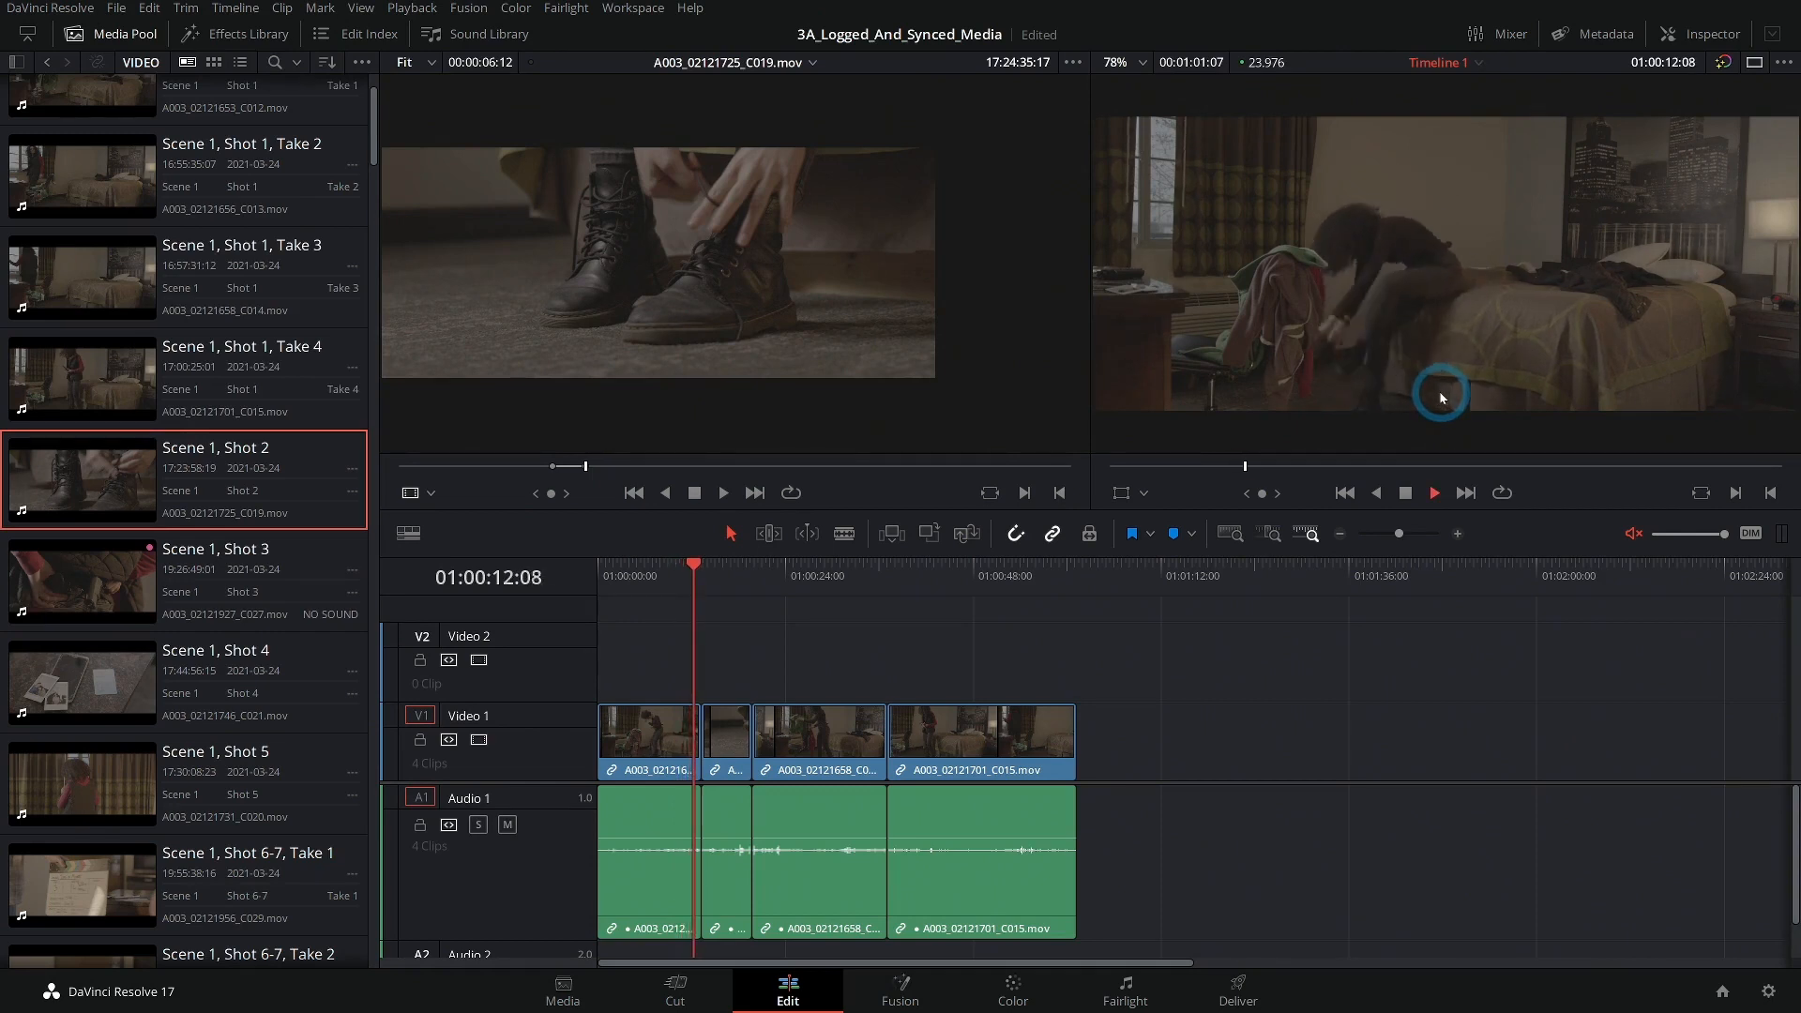
key("space")
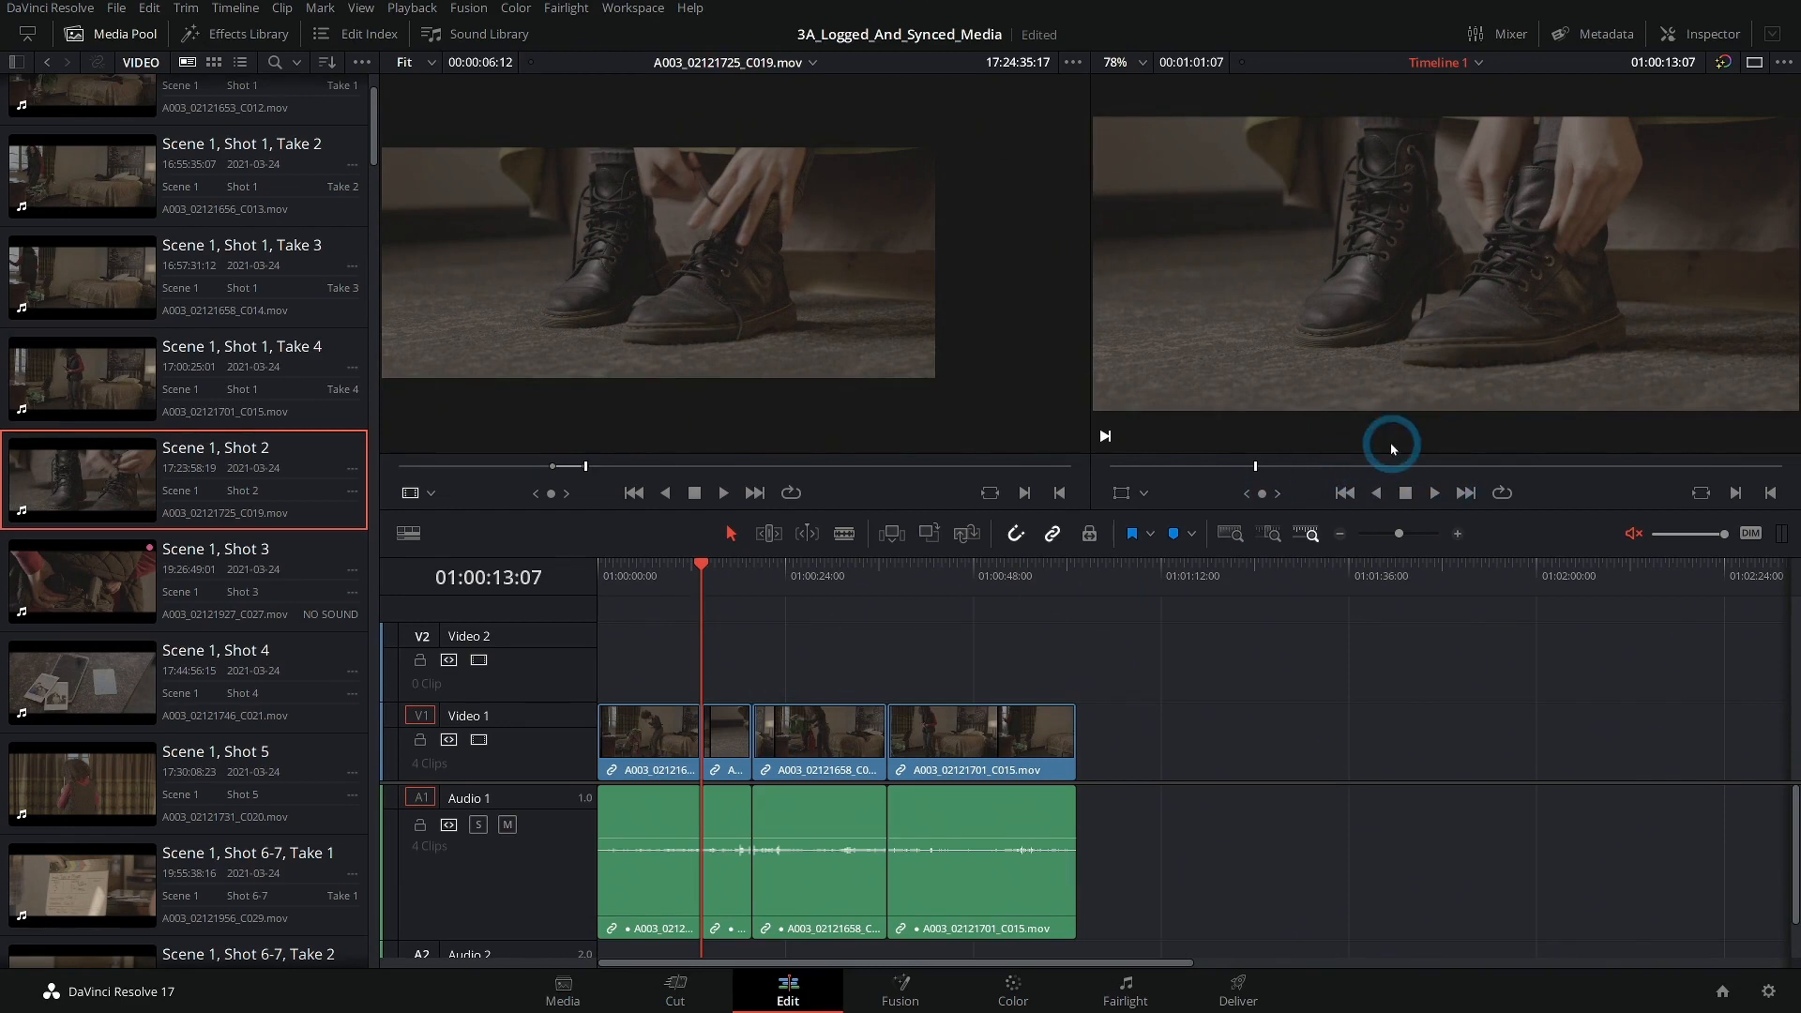
key("Left")
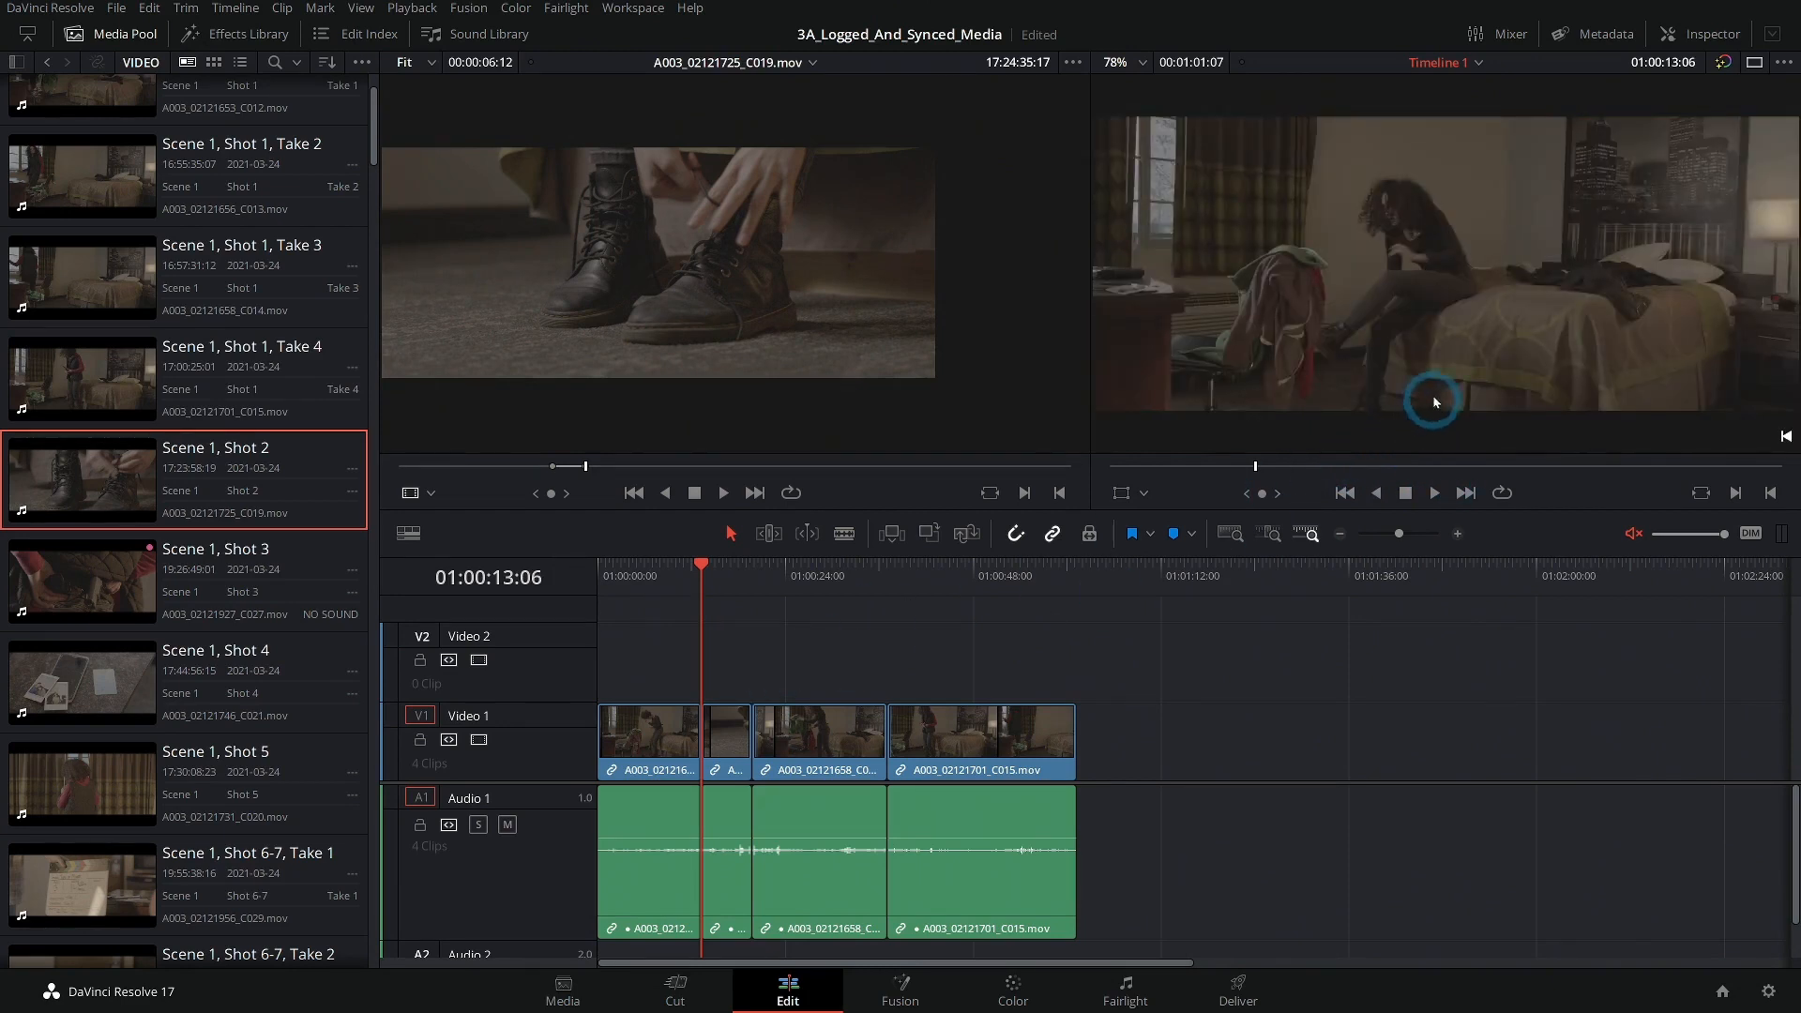
Check the cut into the boot close-up frame by frame, replay it from 01:00:10:21, and scrub the close-up to 01:00:16:13.
key("Right")
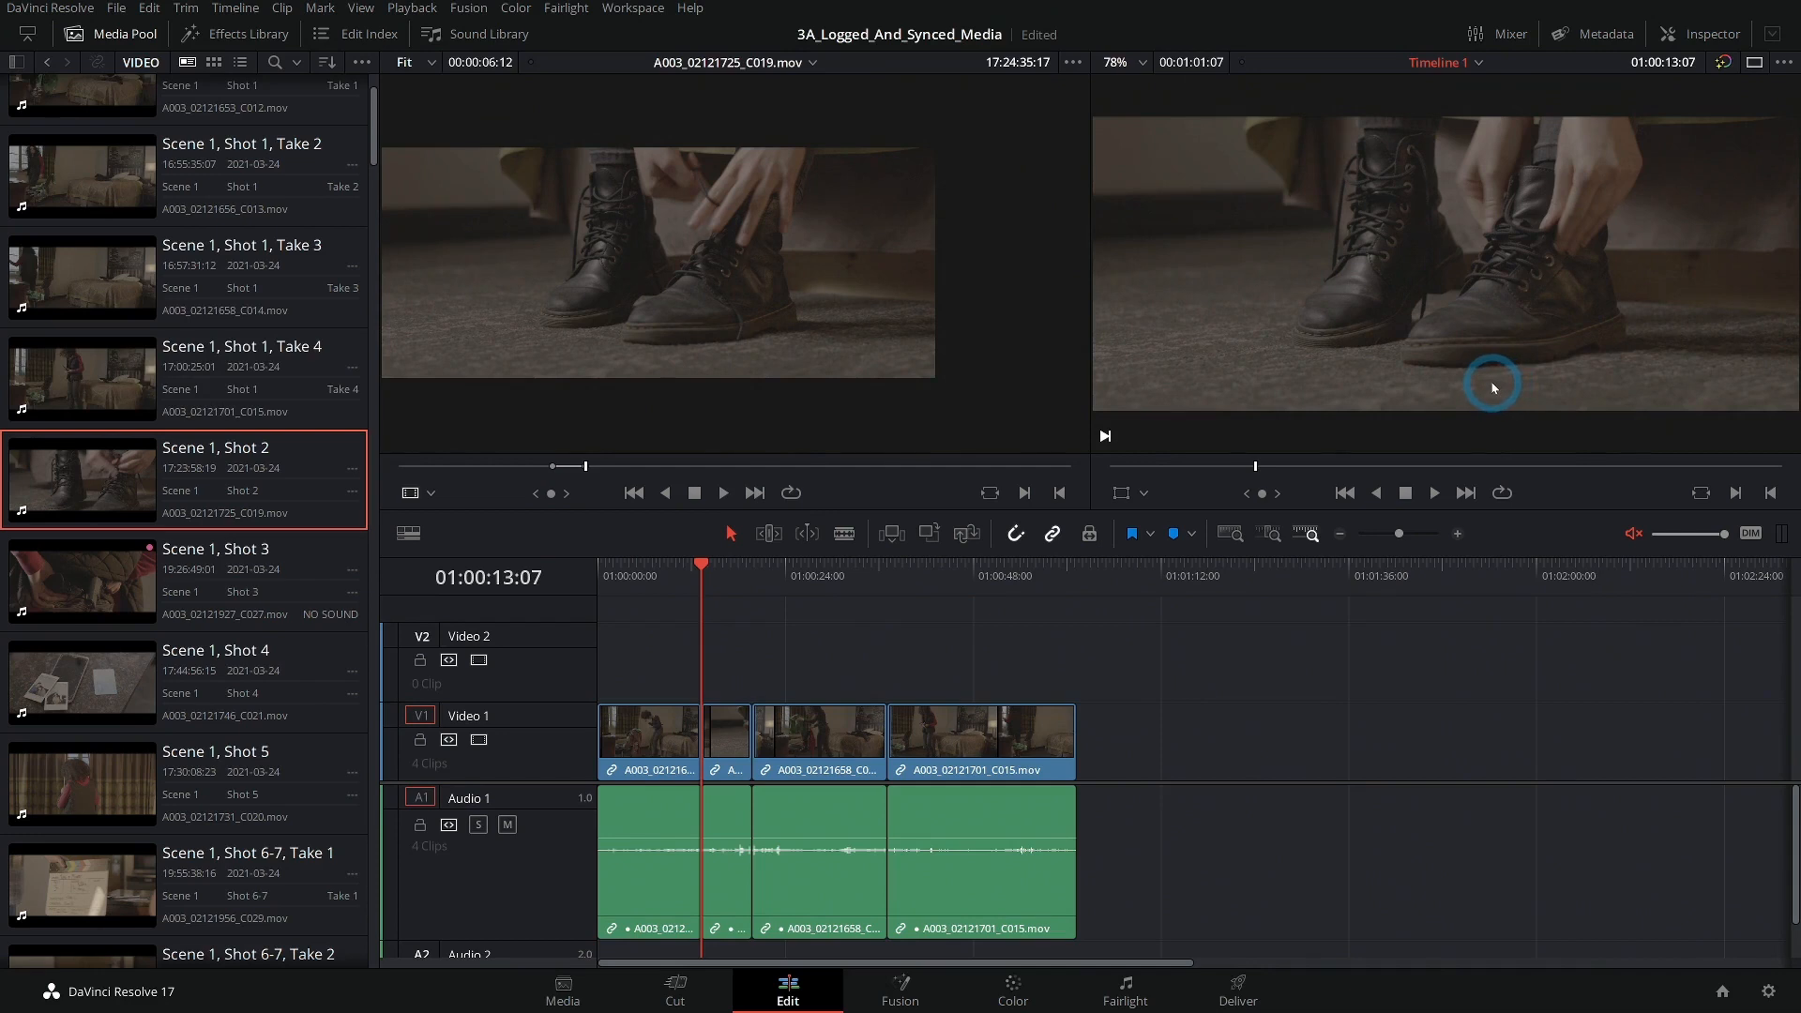
key("Left")
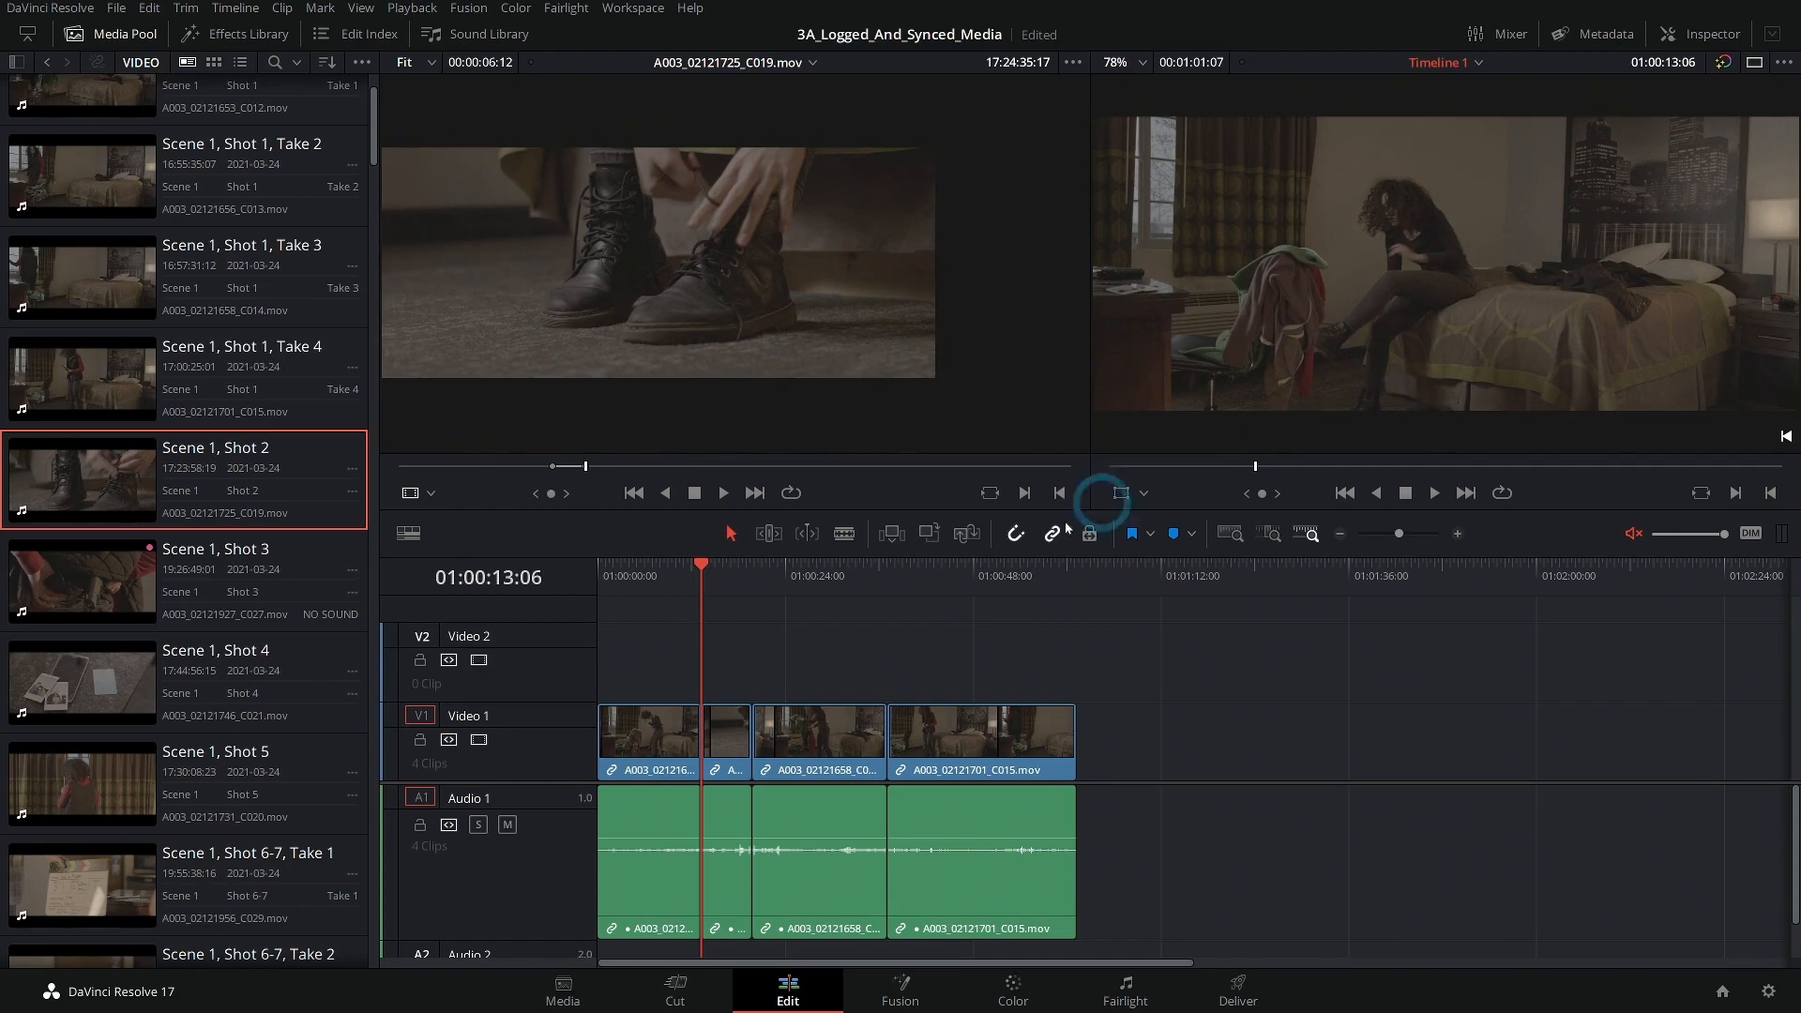
mouse_move(694, 565)
left_mouse_down()
mouse_move(644, 577)
mouse_move(686, 581)
left_mouse_up()
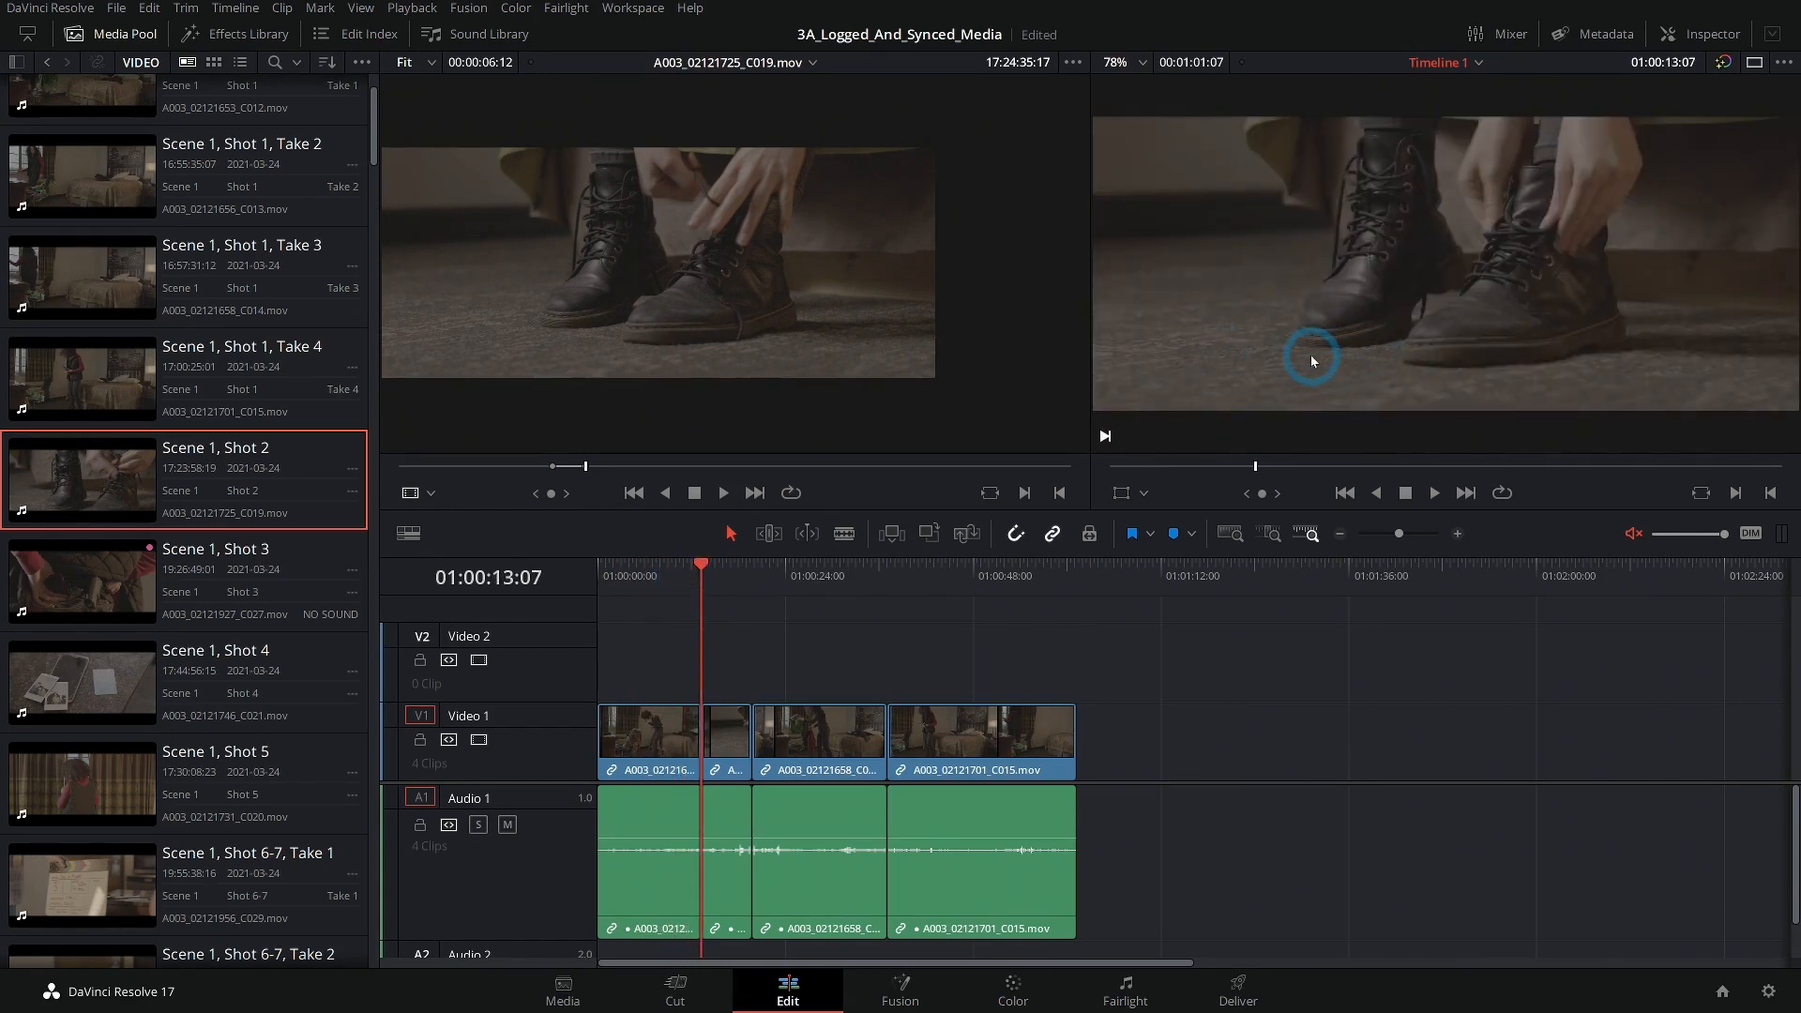
left_click(683, 576)
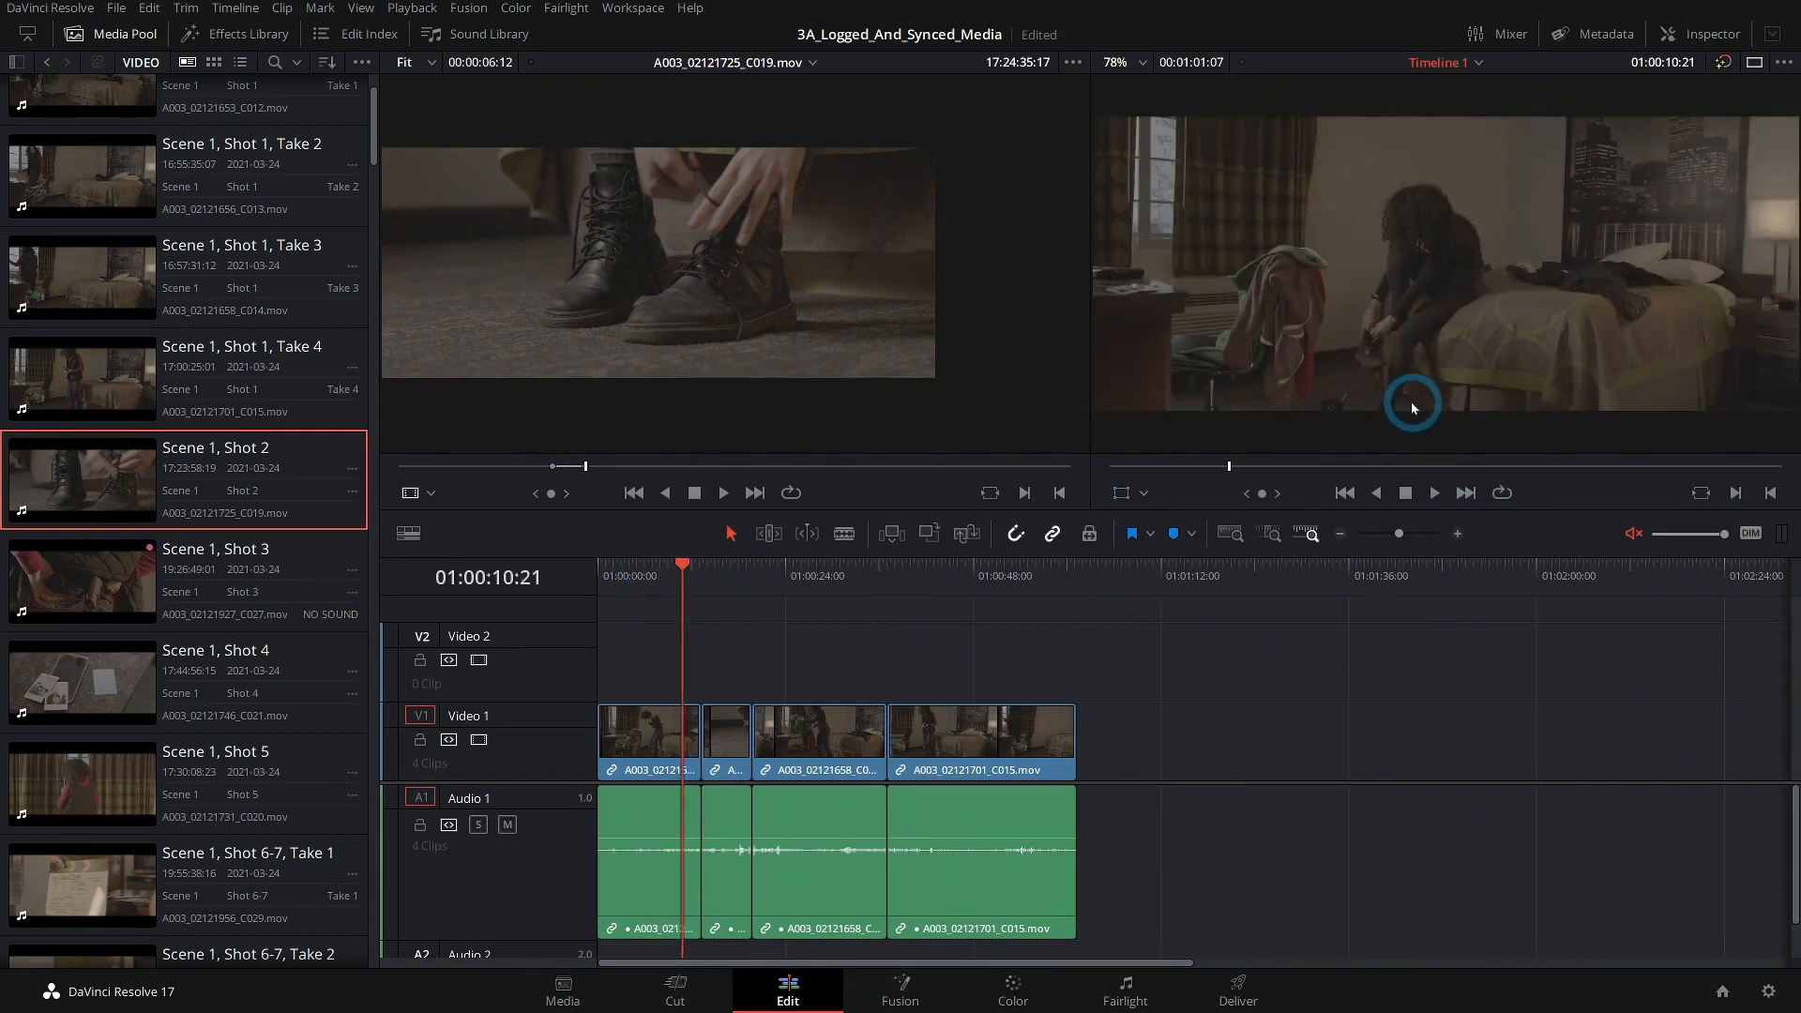
key("space")
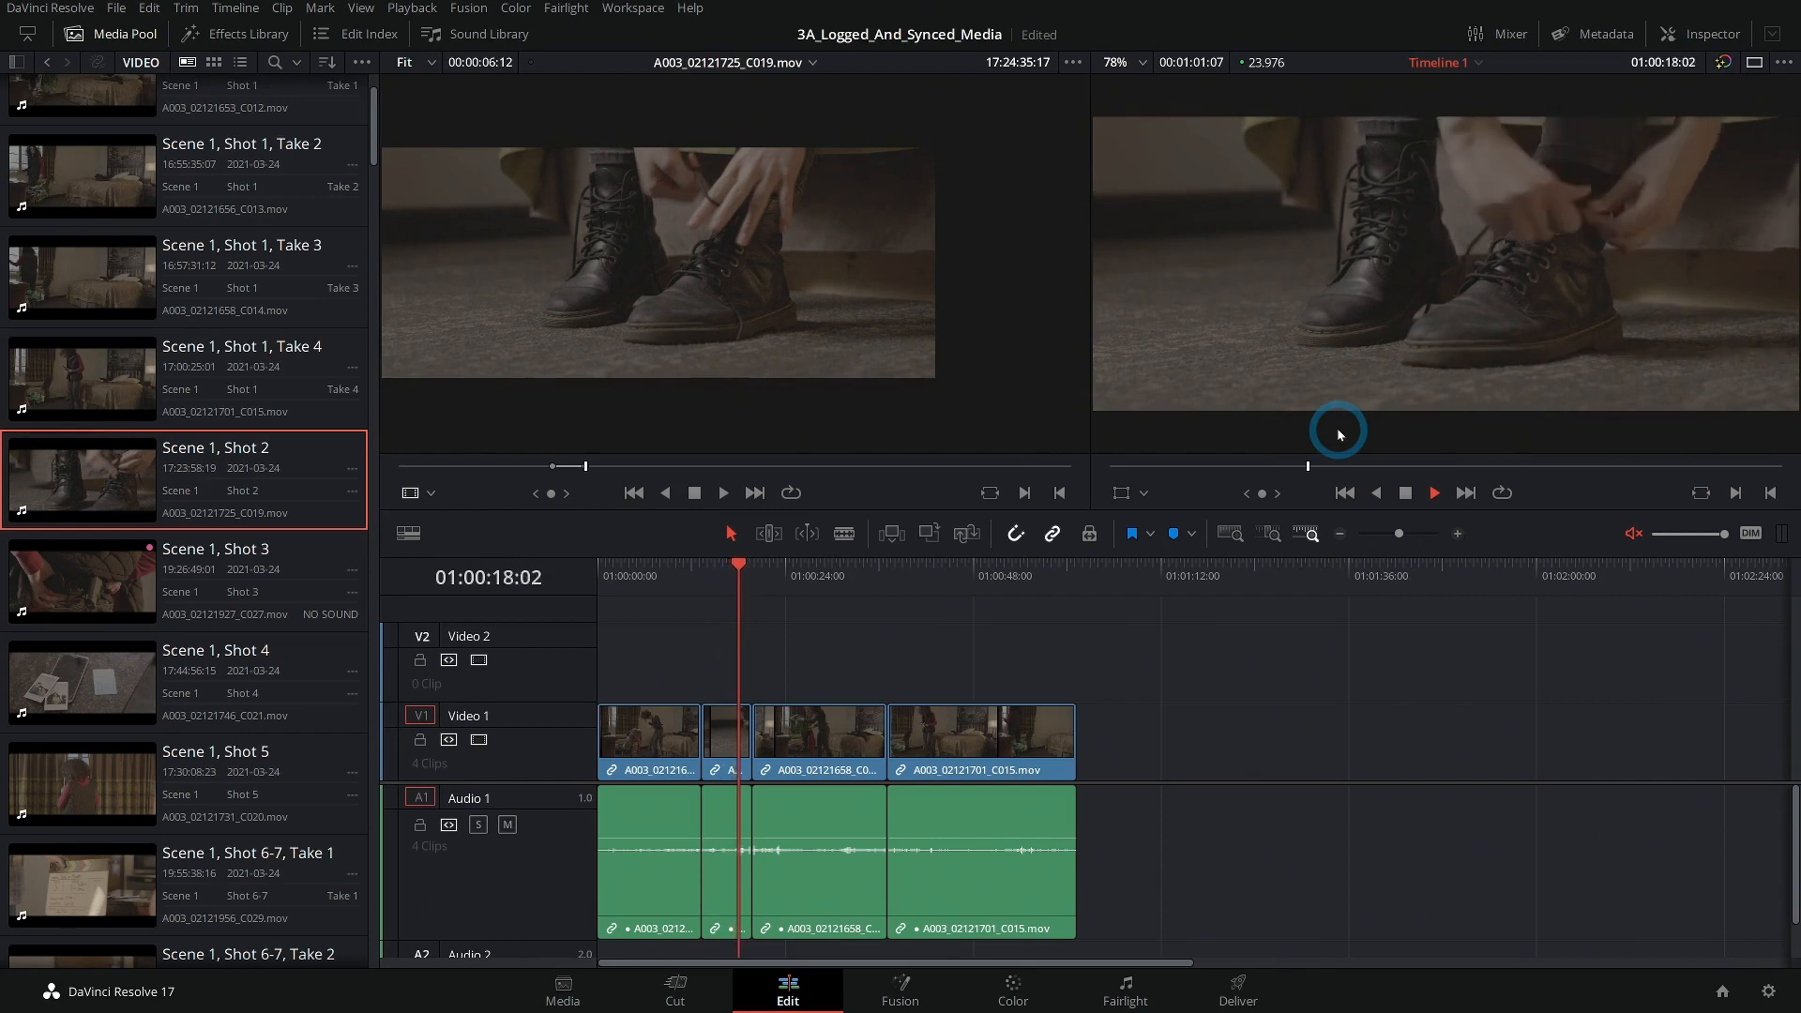
key("space")
left_click_drag(755, 567, 727, 568)
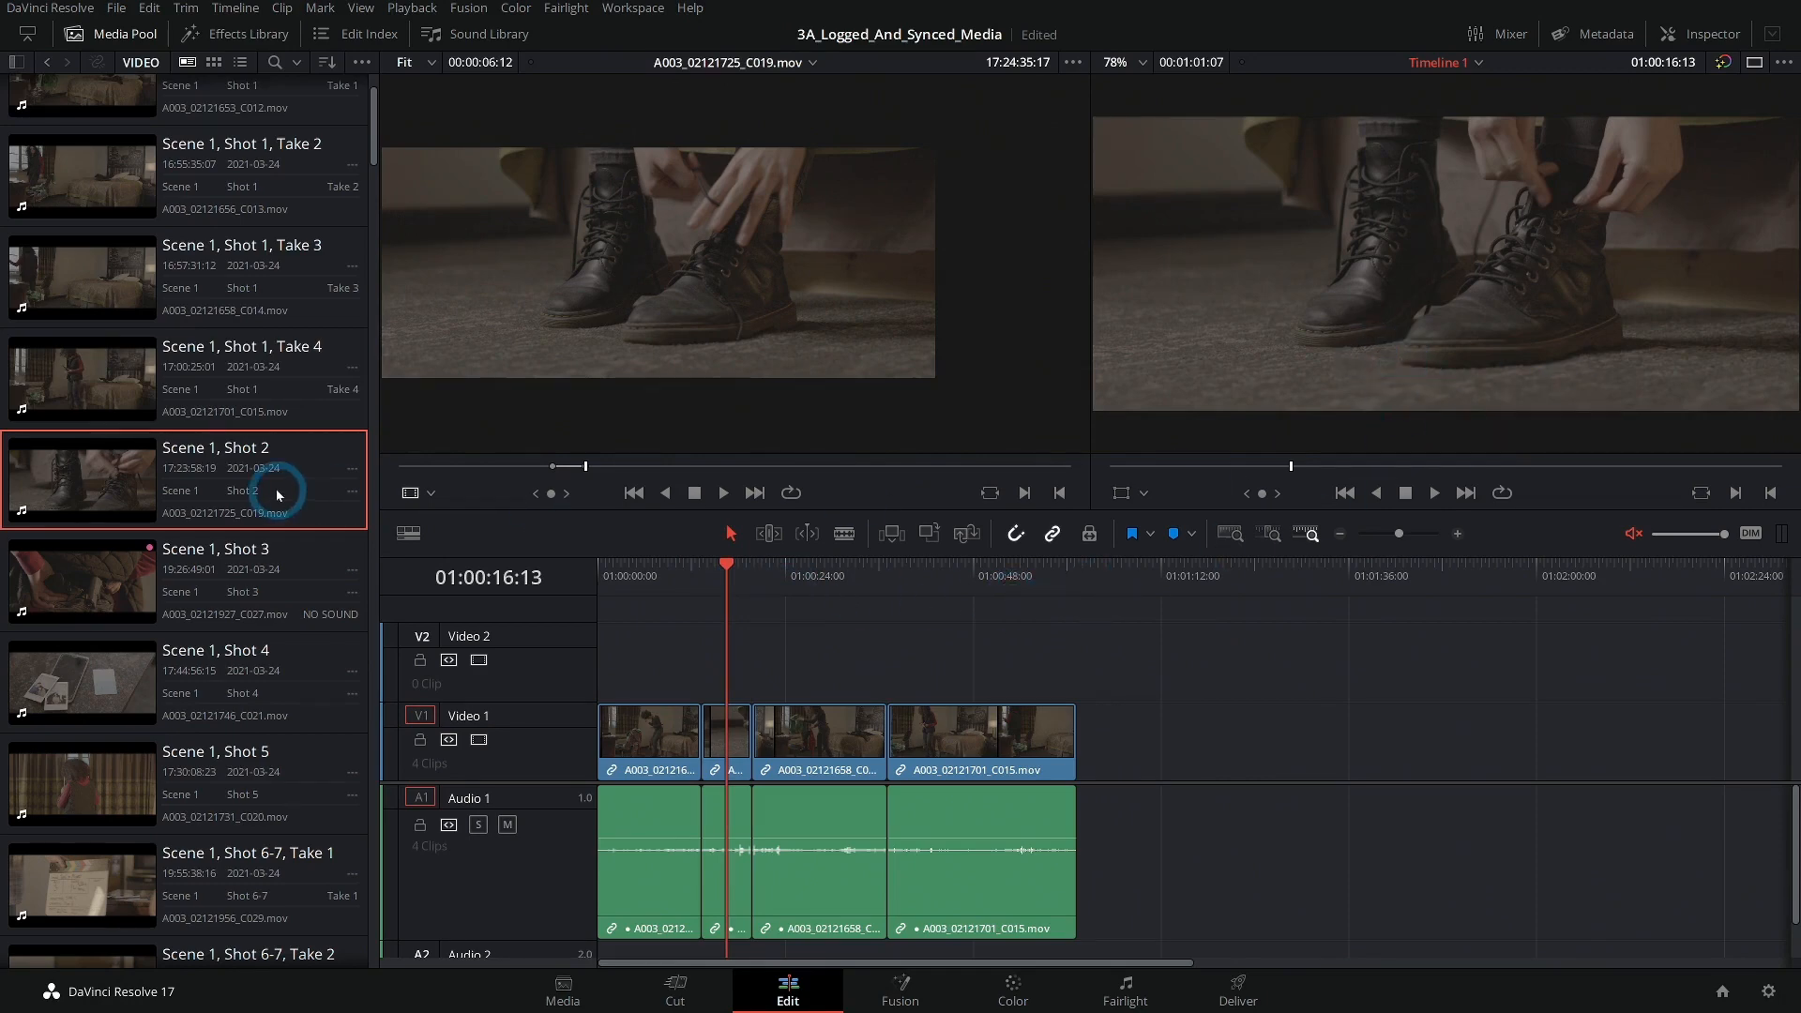
Load Scene 1, Shot 3 and mark a 00:00:02:18 range of the vest close-up, ending at 19:27:18:11.
scroll(141, 432, "down", 3)
left_click(119, 386)
left_click_drag(482, 469, 855, 483)
key("i")
key("space")
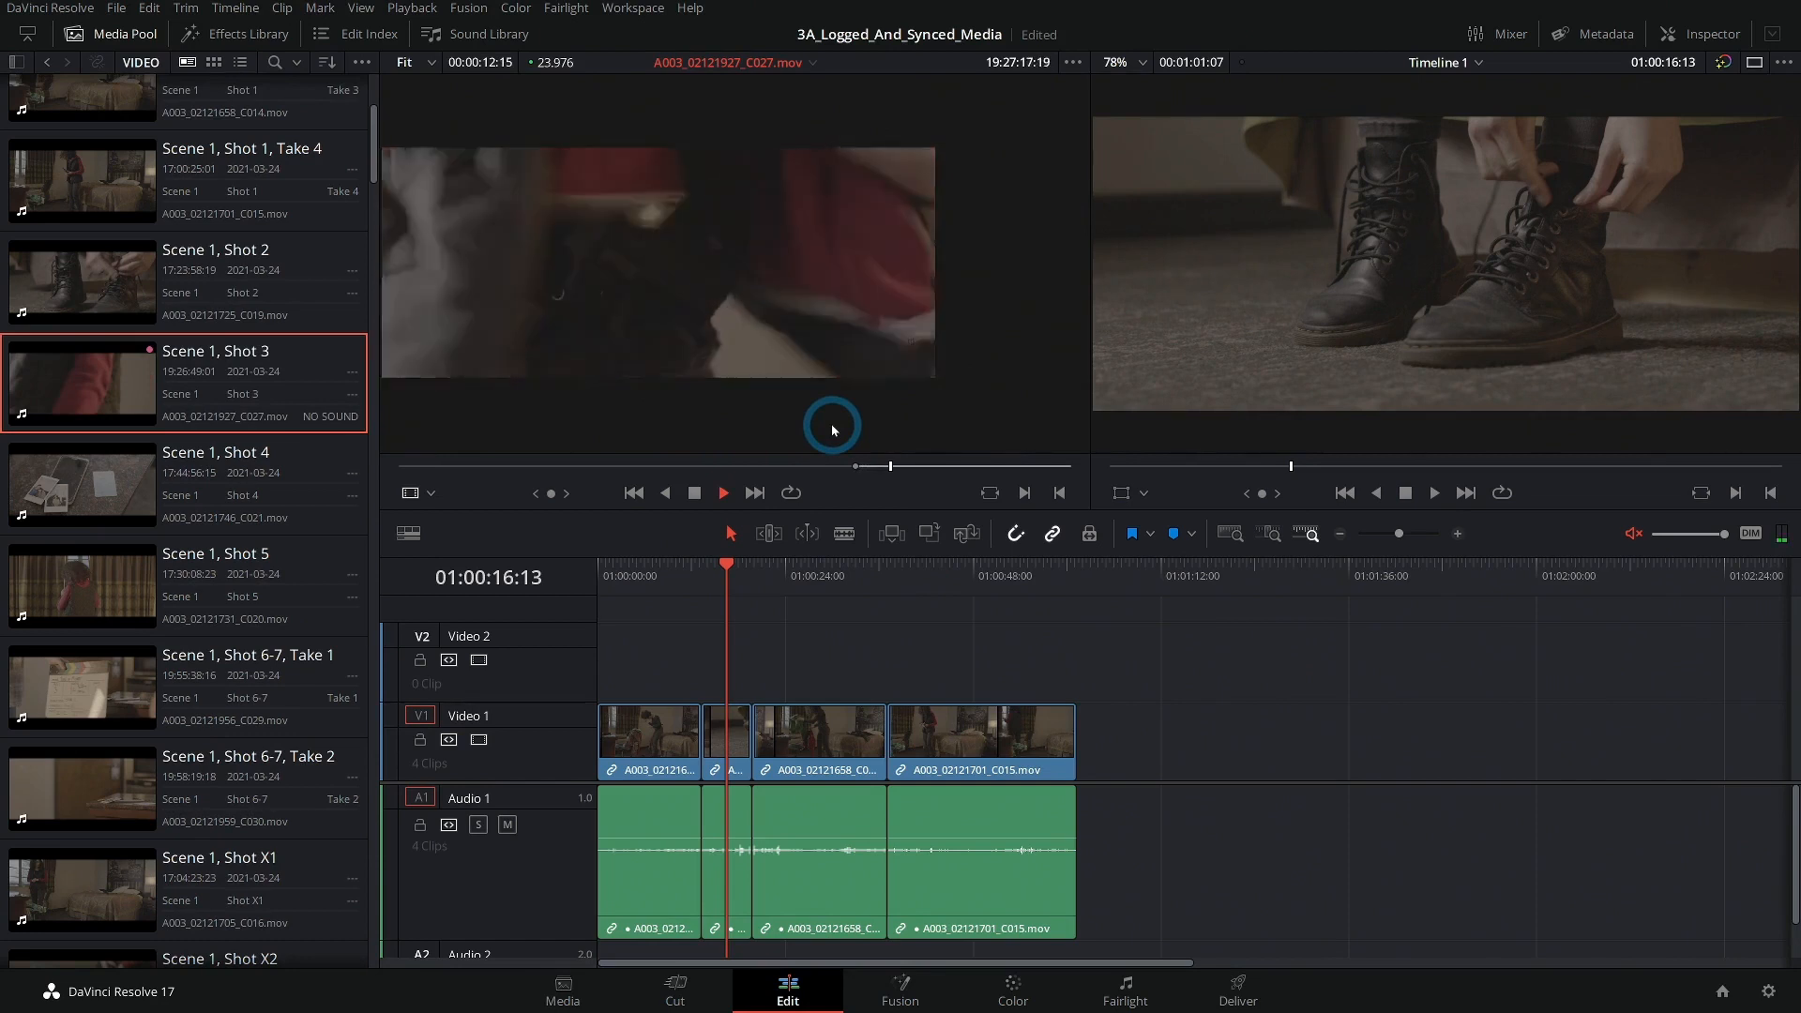
key("space")
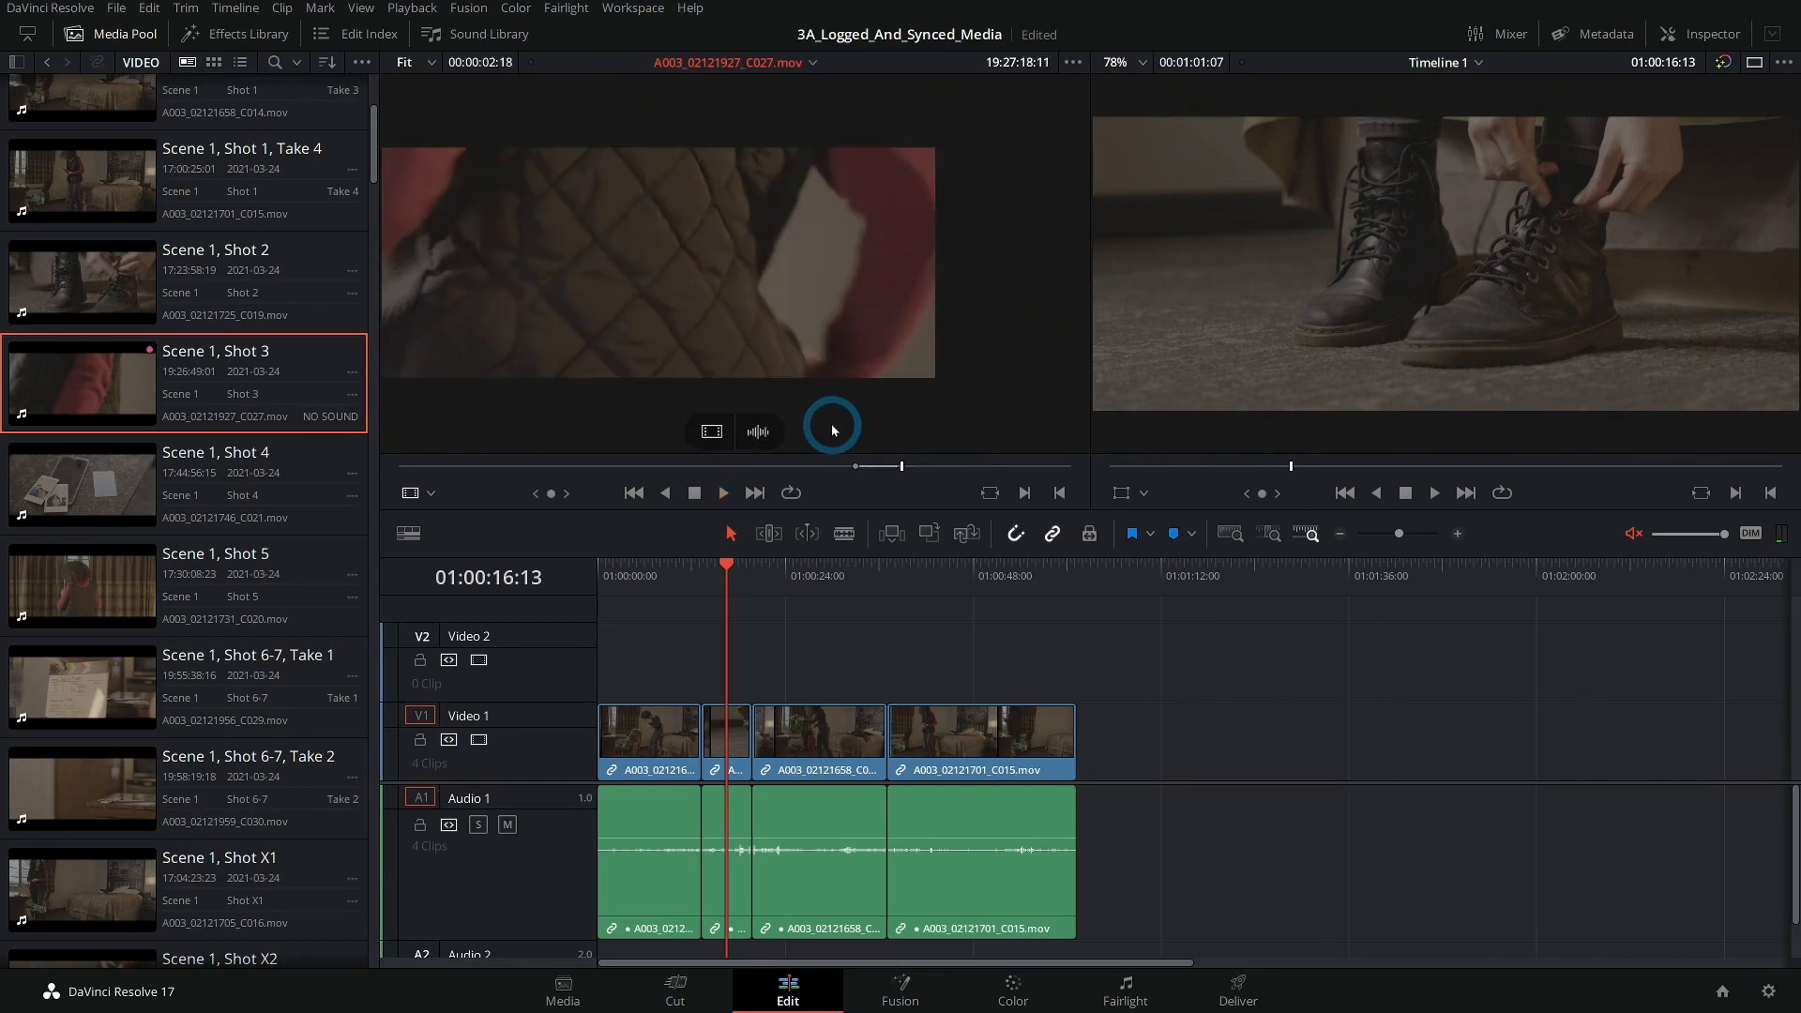
Insert the marked vest close-up from Shot 3 into the wide shot at 01:00:55:09.
left_click_drag(741, 571, 1033, 610)
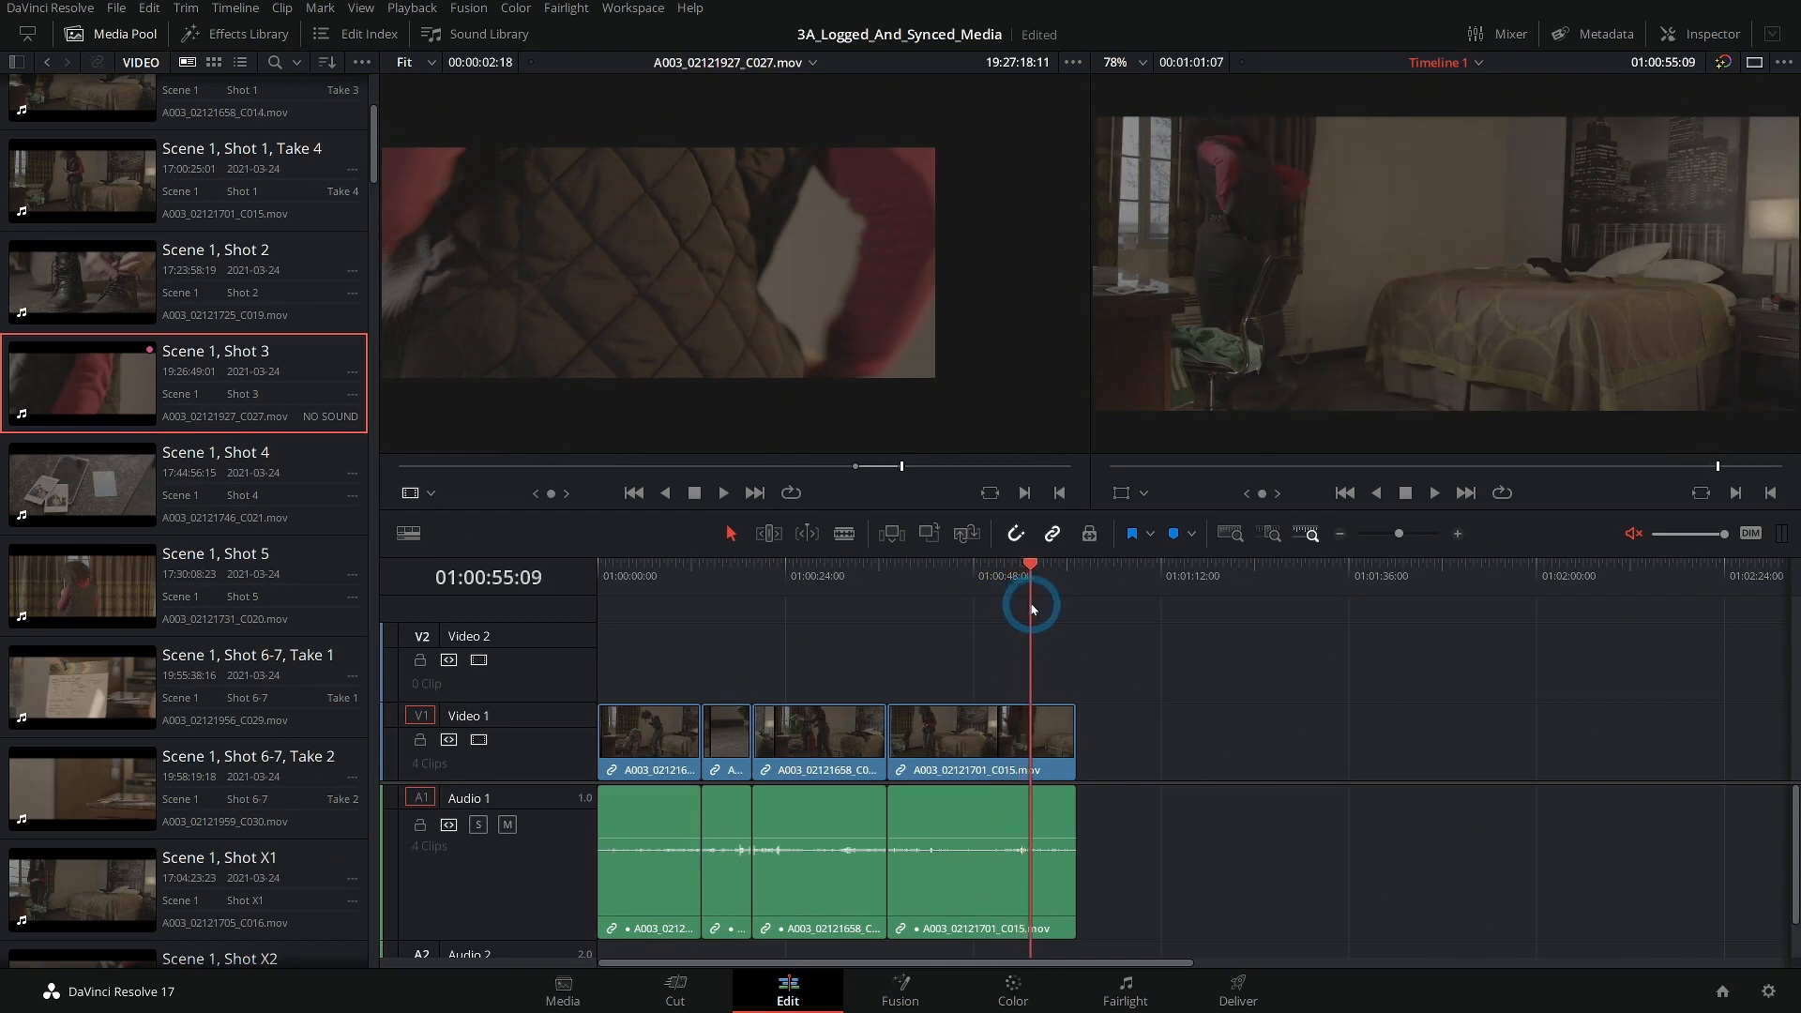
scroll(884, 336, "up", 3)
scroll(889, 342, "down", 1)
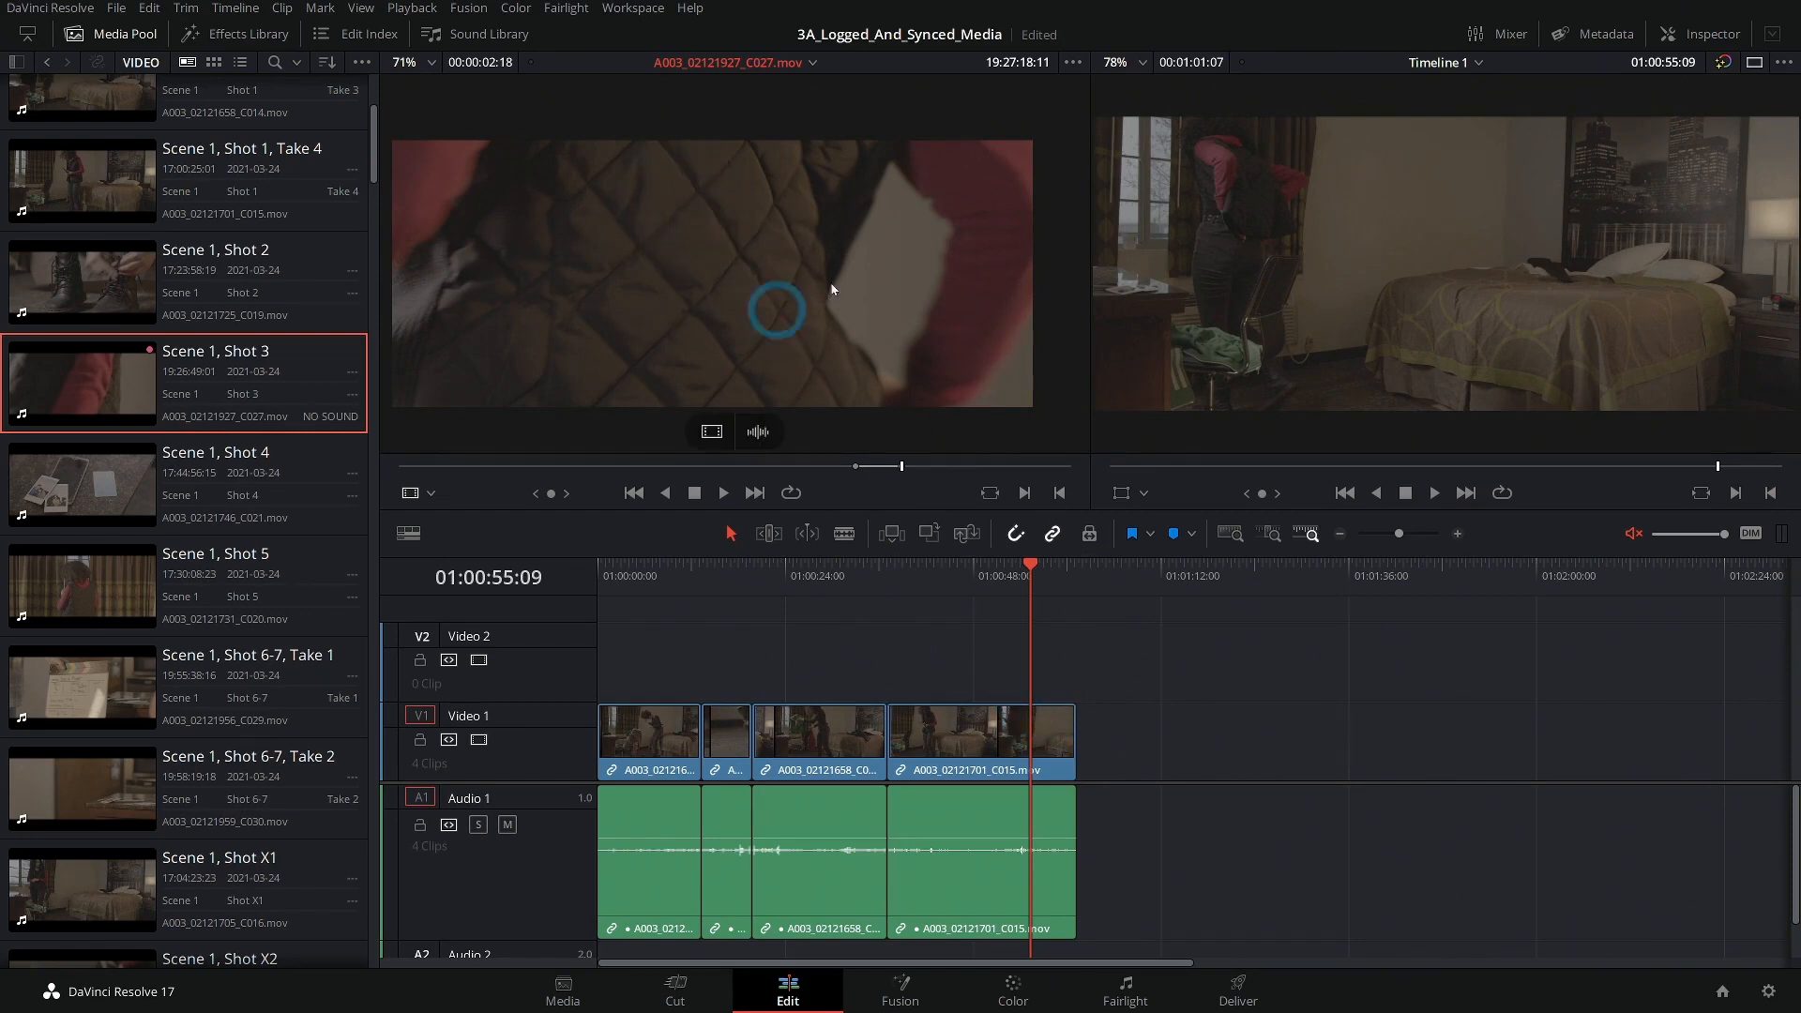
left_click_drag(716, 273, 1399, 294)
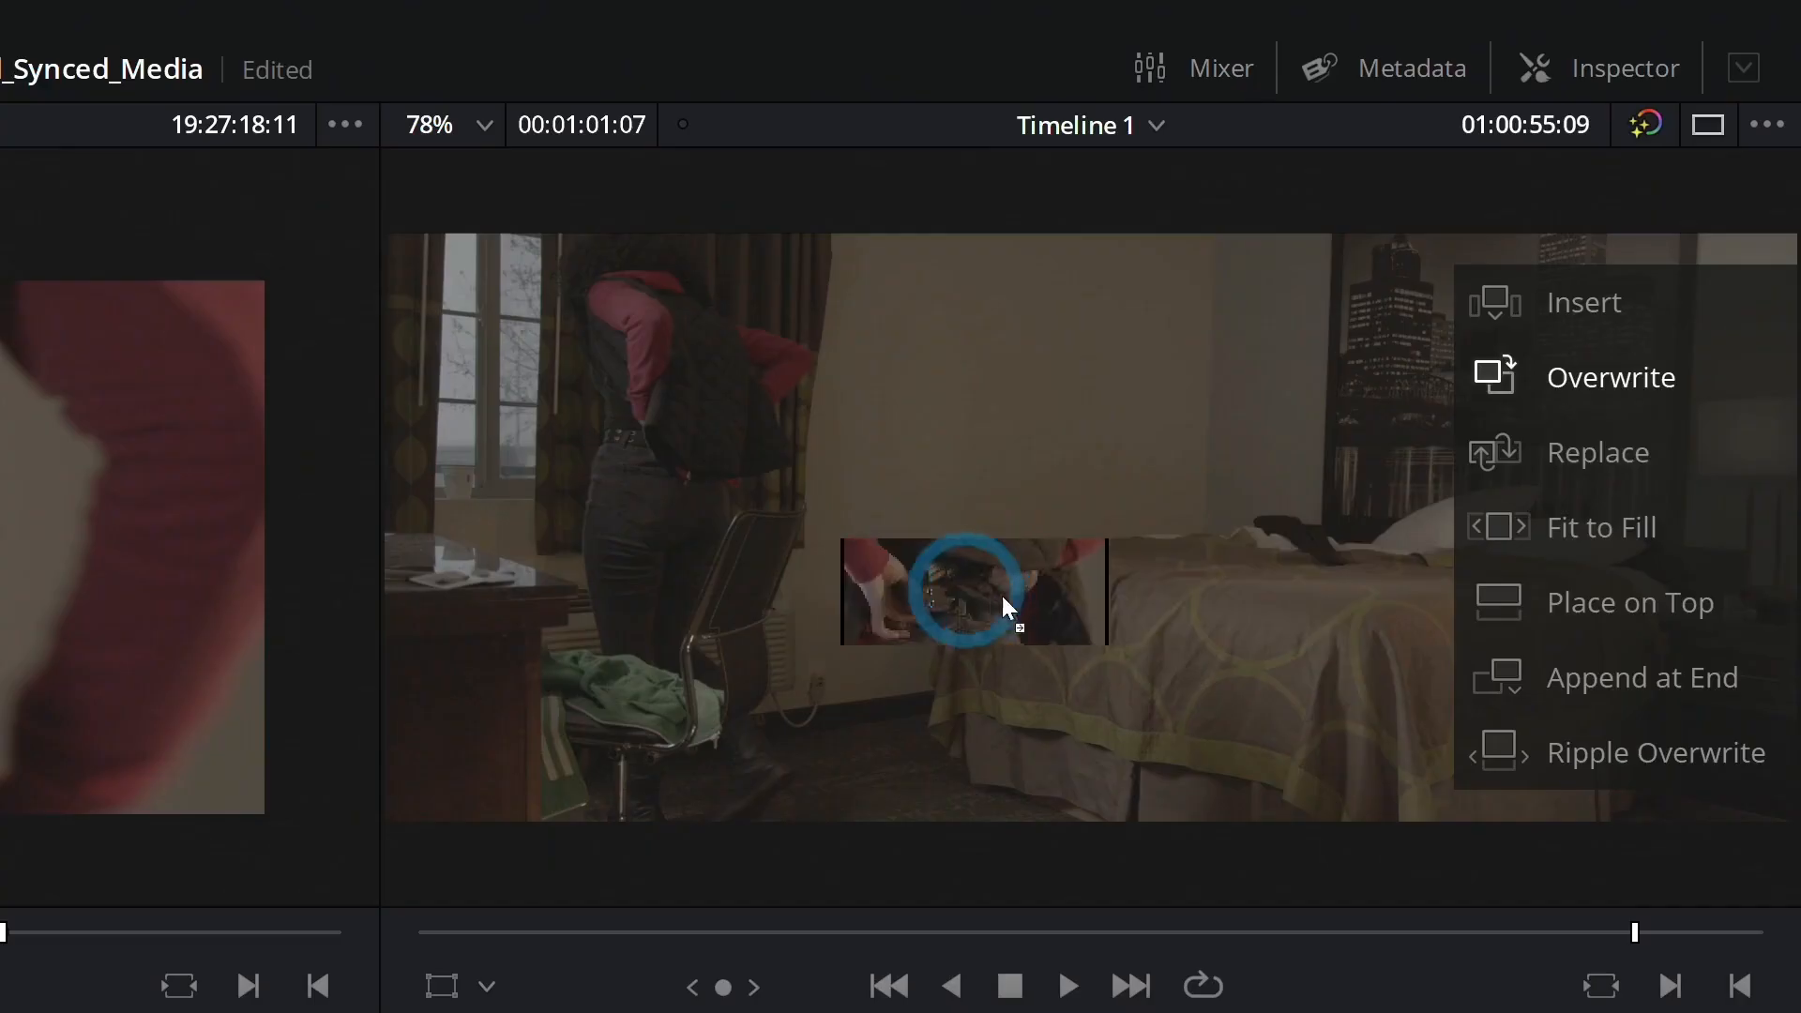
left_click_drag(1002, 595, 1702, 298)
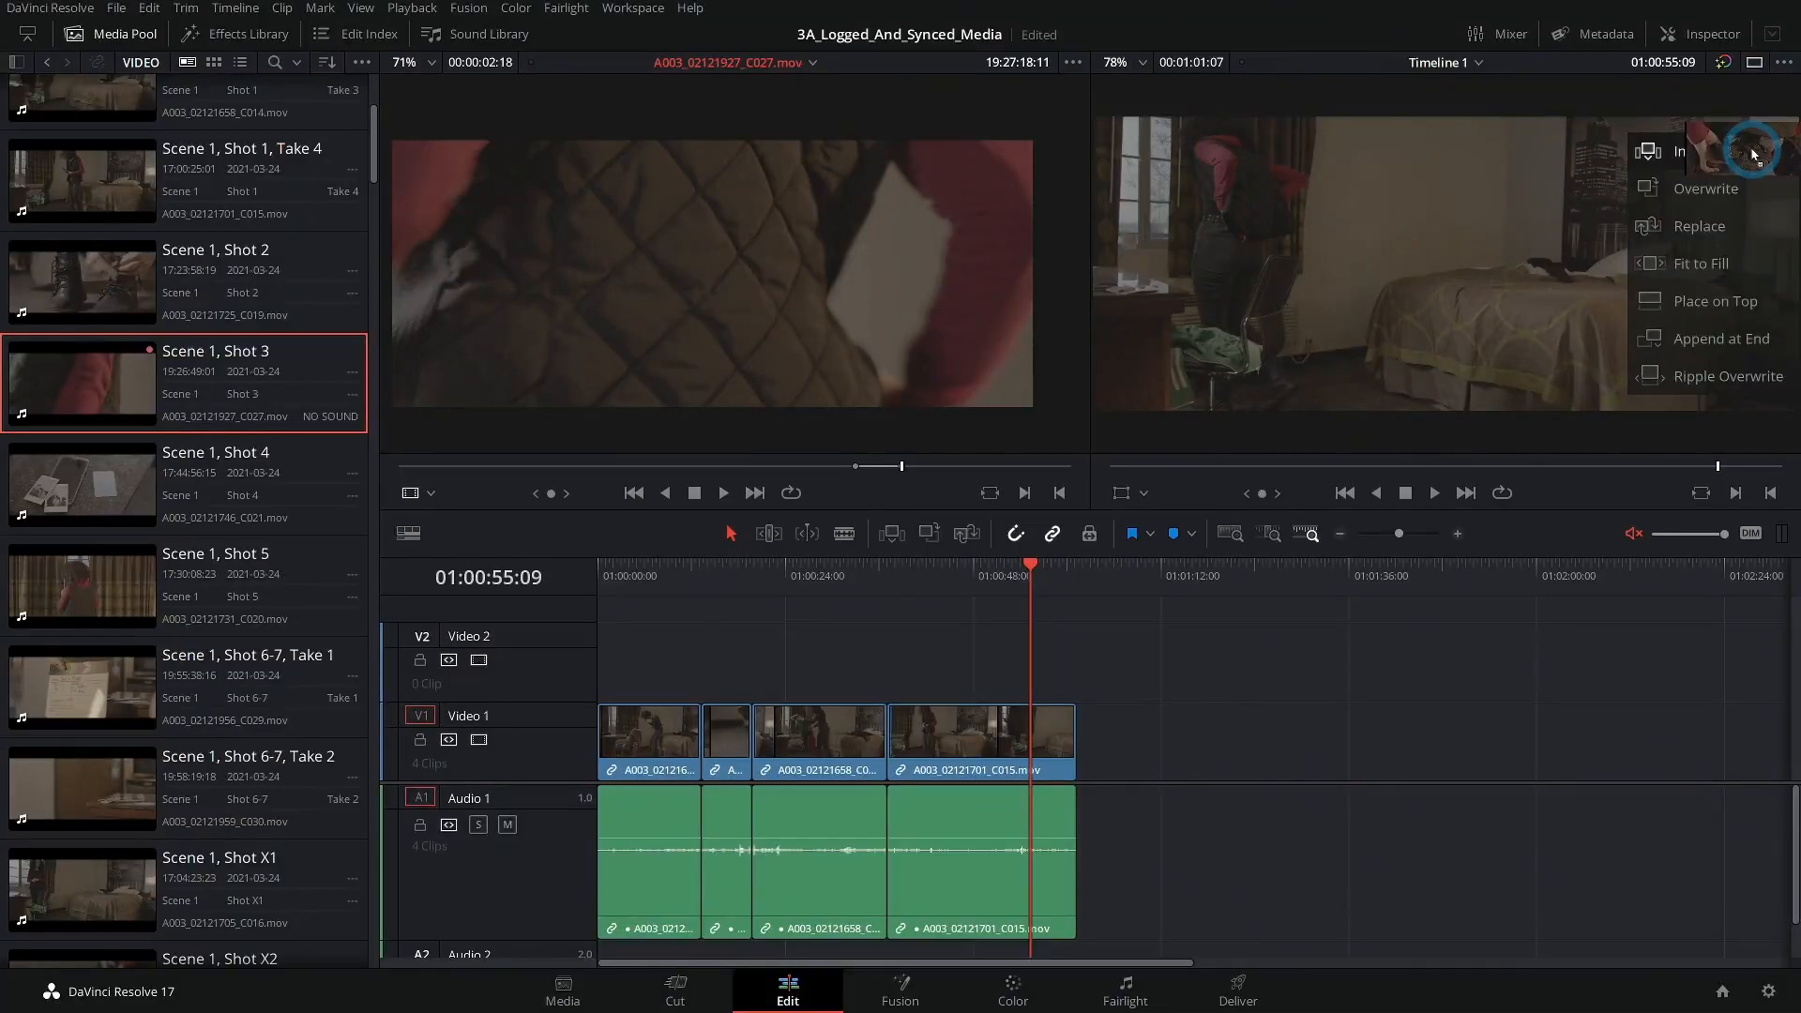
left_click_drag(1752, 155, 1752, 155)
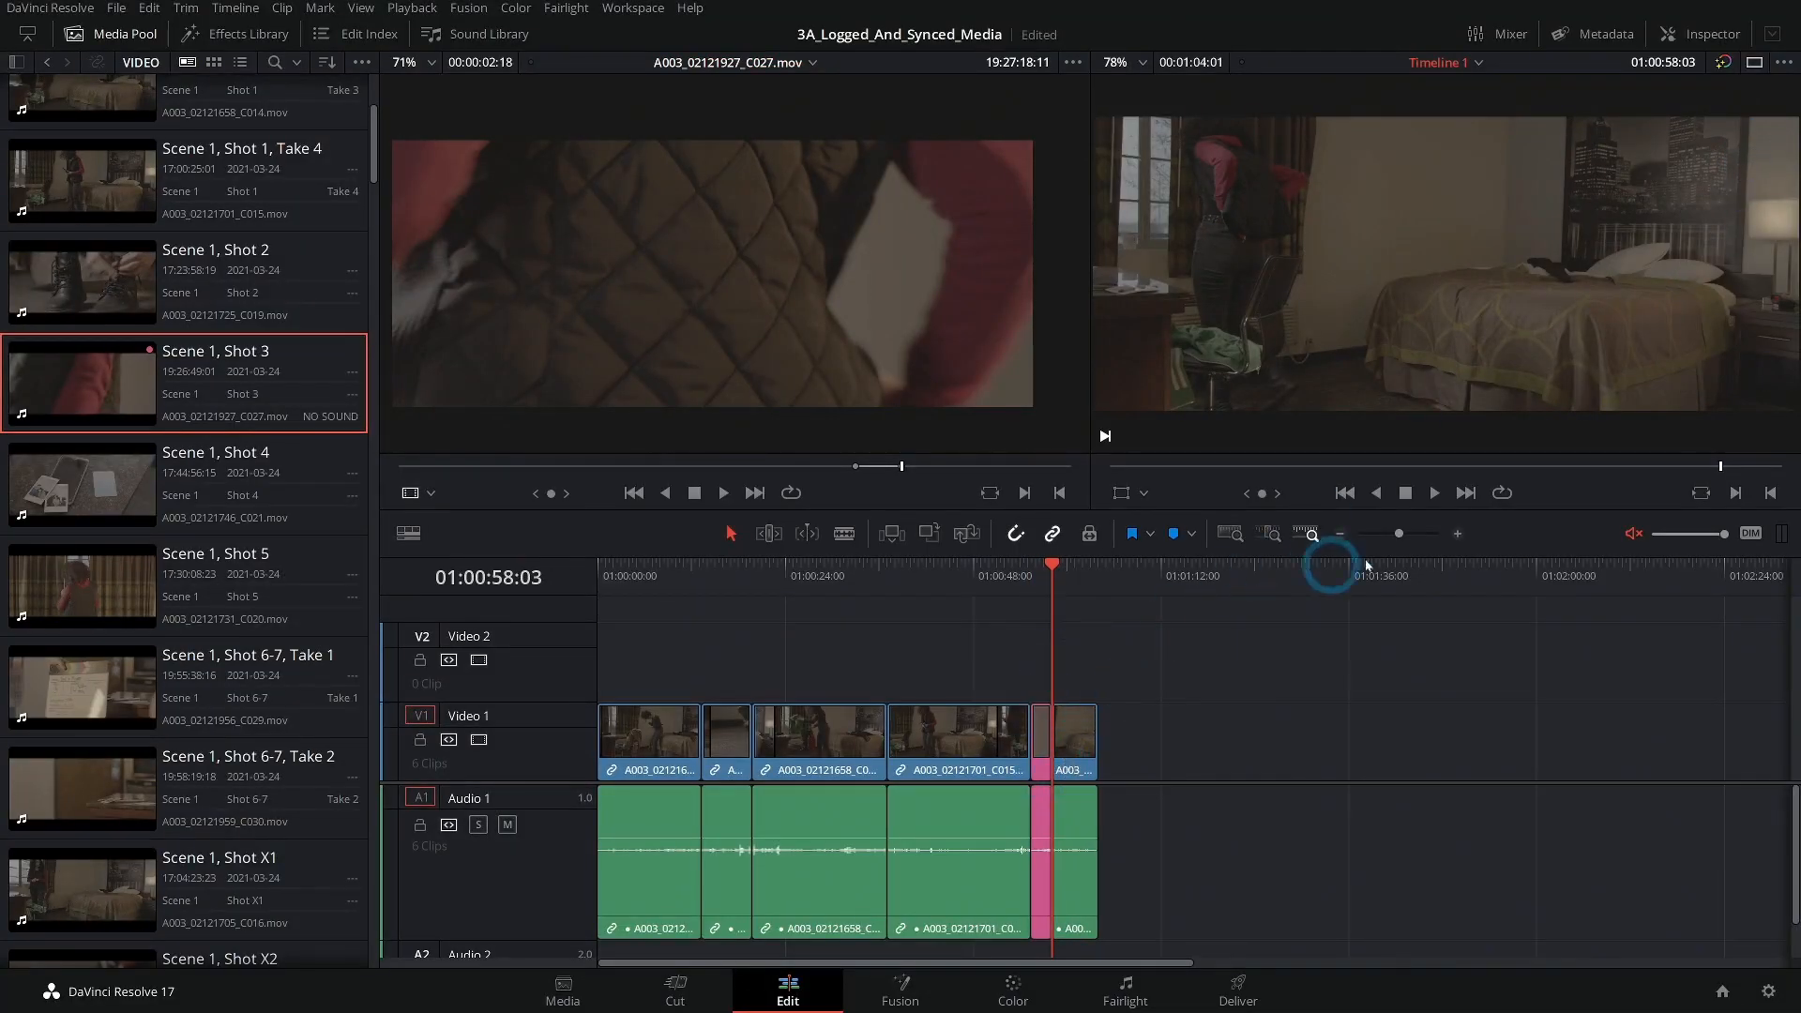
Play back the cuts around the inserted vest close-up, then scrub back to the wide shot at 01:00:51:03.
left_click(1457, 534)
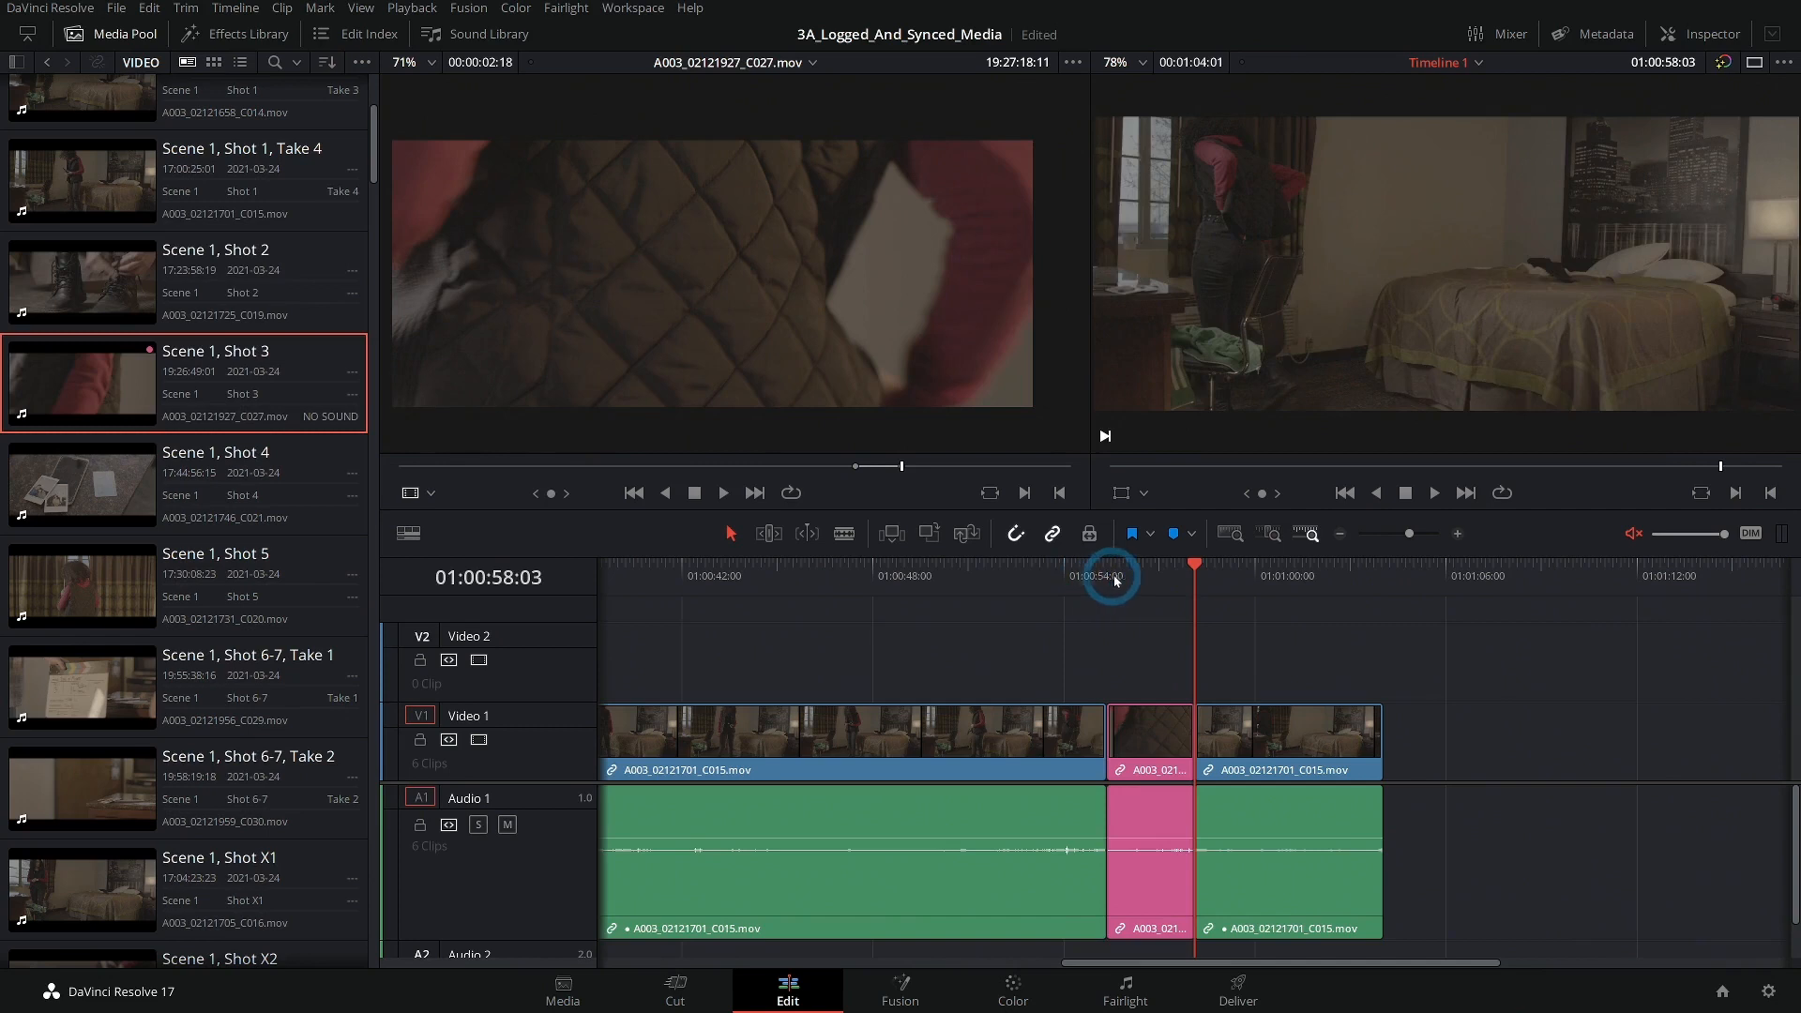
left_click_drag(1099, 580, 1051, 579)
key("space")
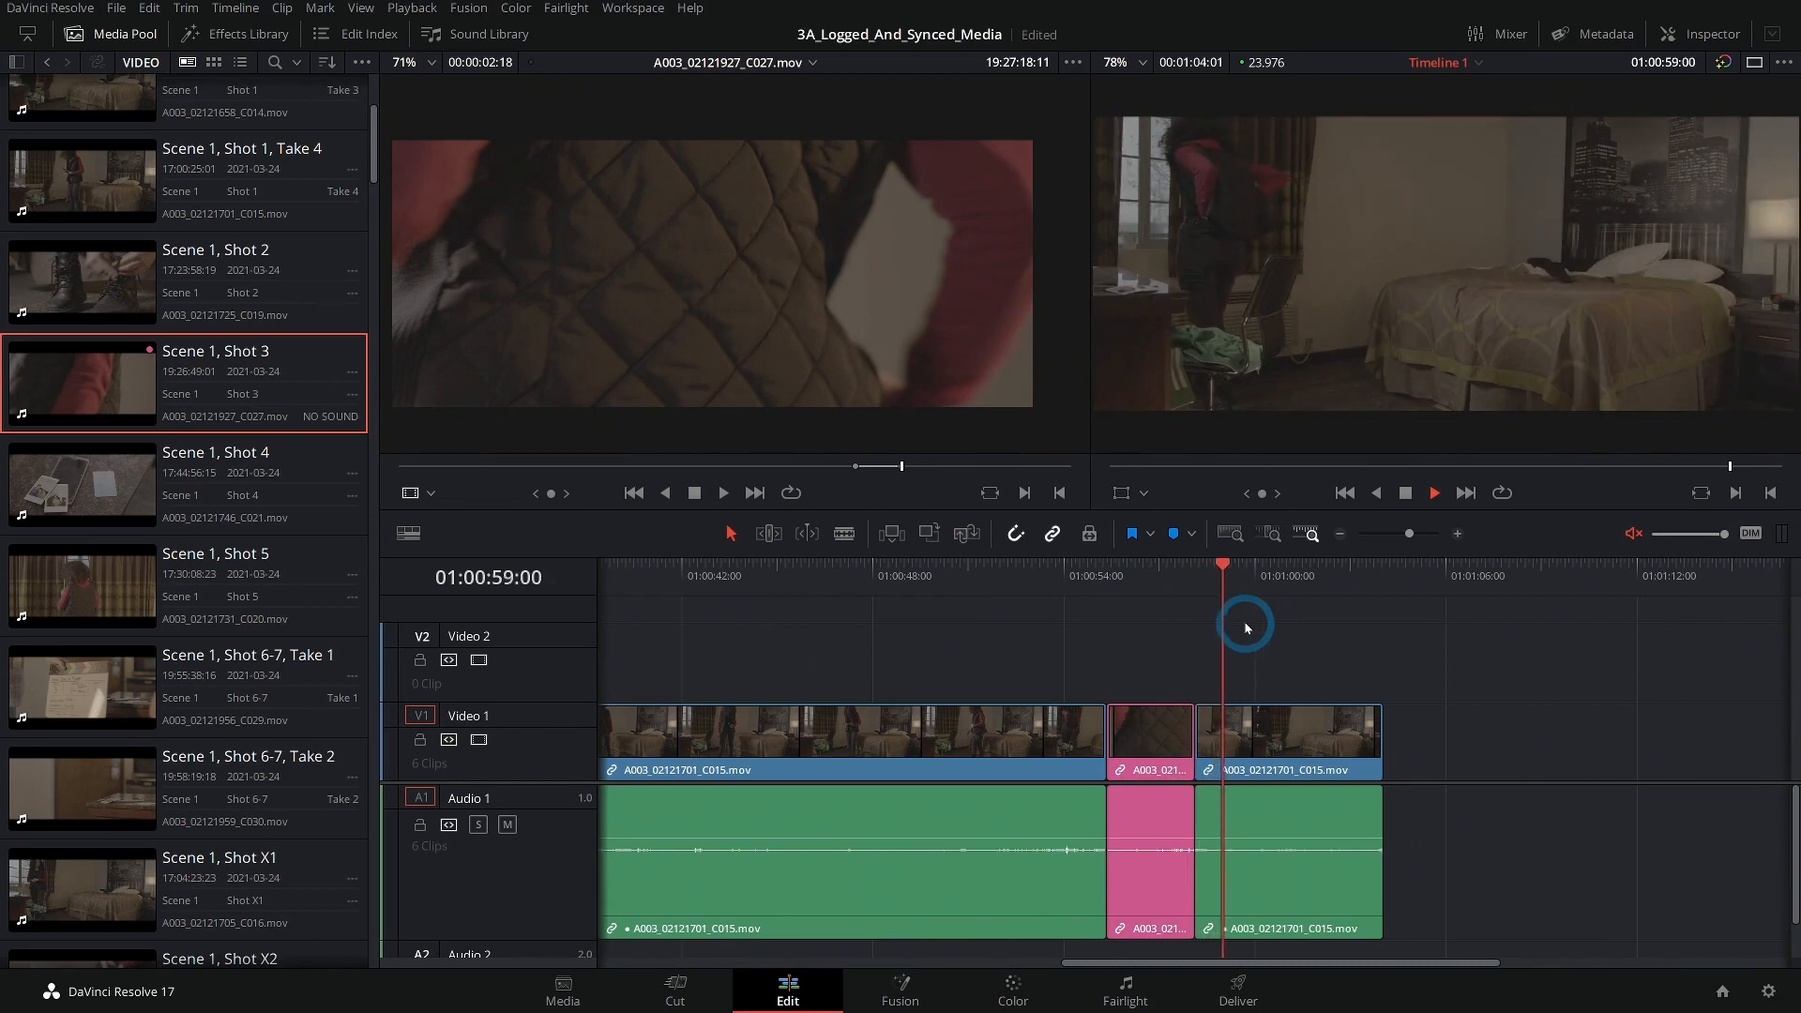
left_click_drag(1270, 566, 1140, 594)
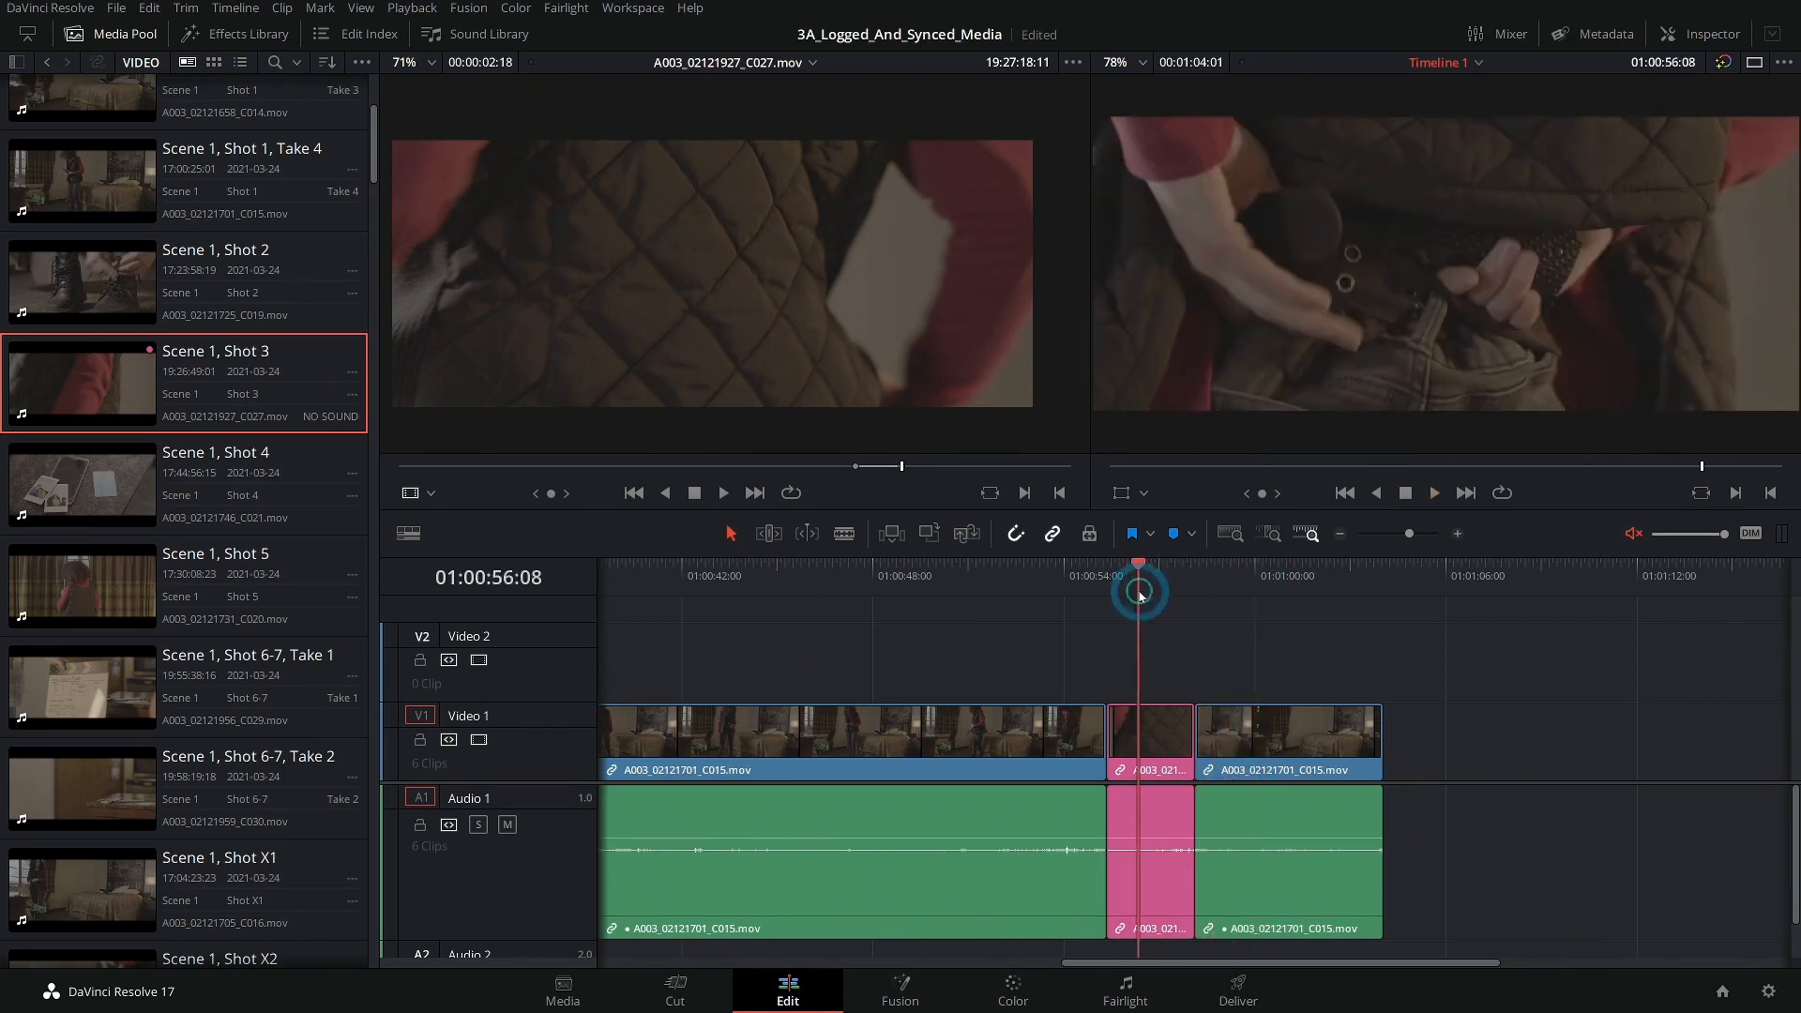
left_click(1340, 533)
left_click(1340, 533)
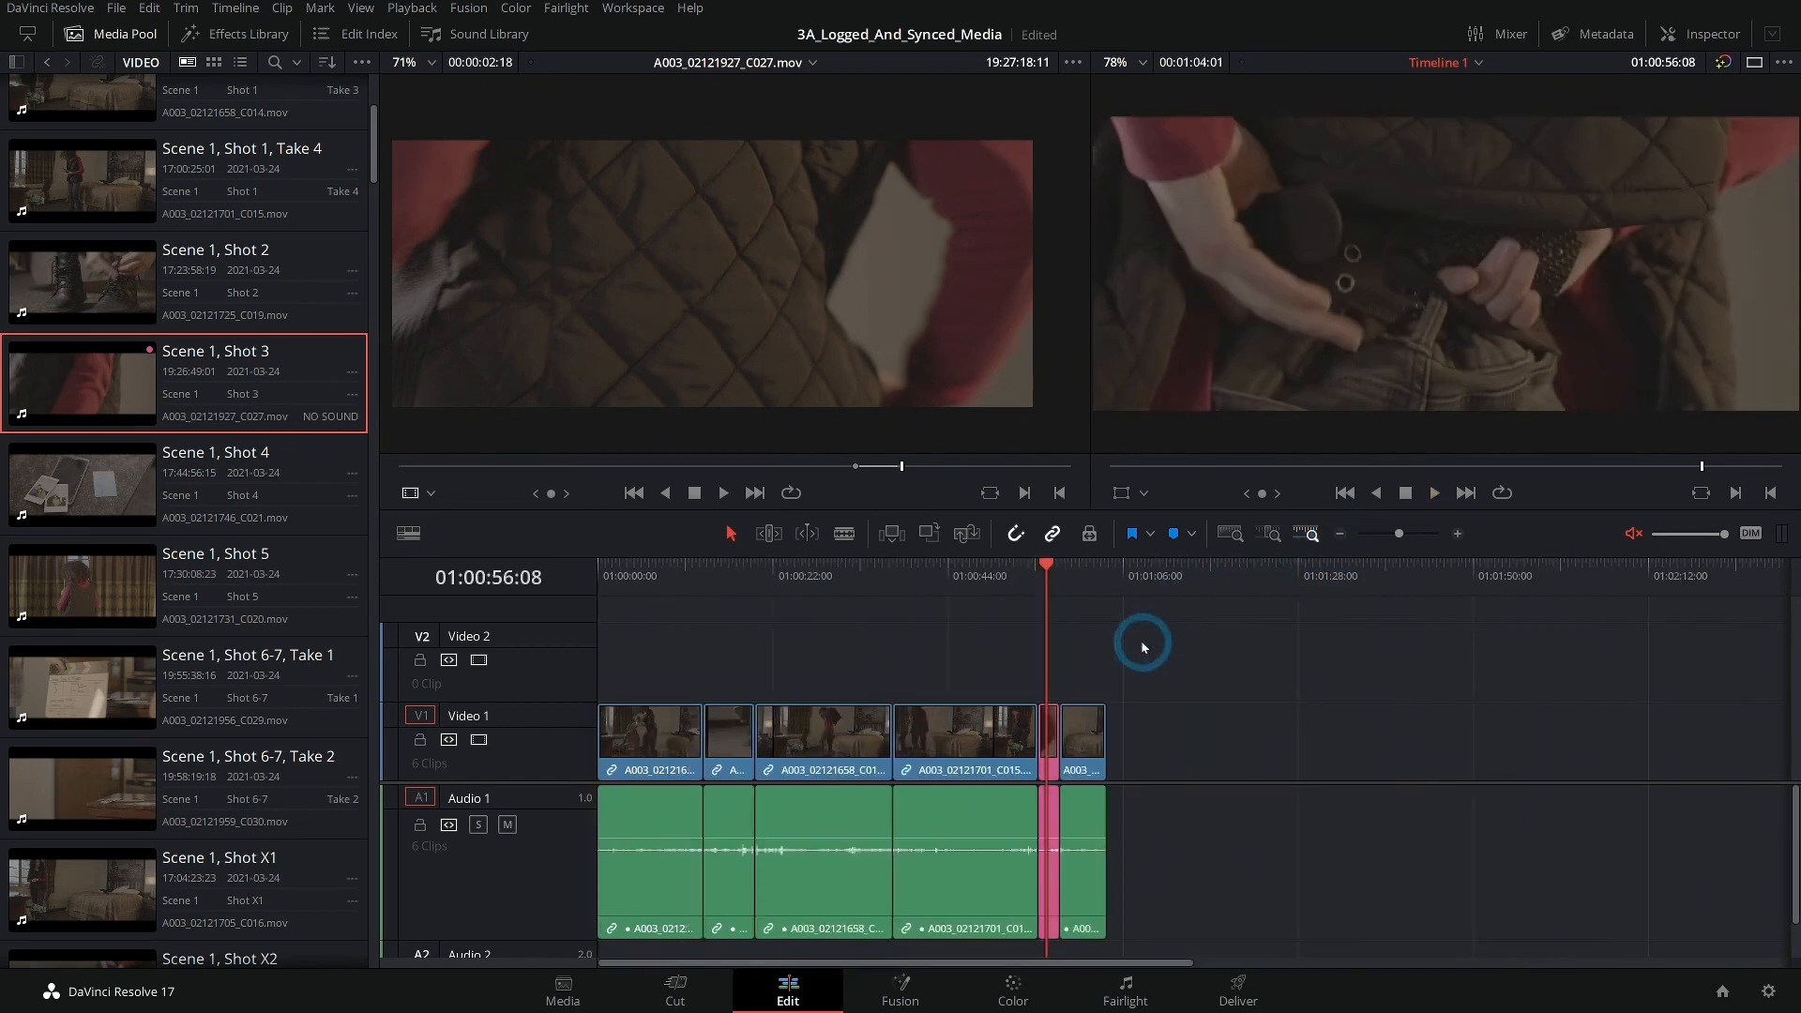
left_click_drag(1038, 606, 1004, 576)
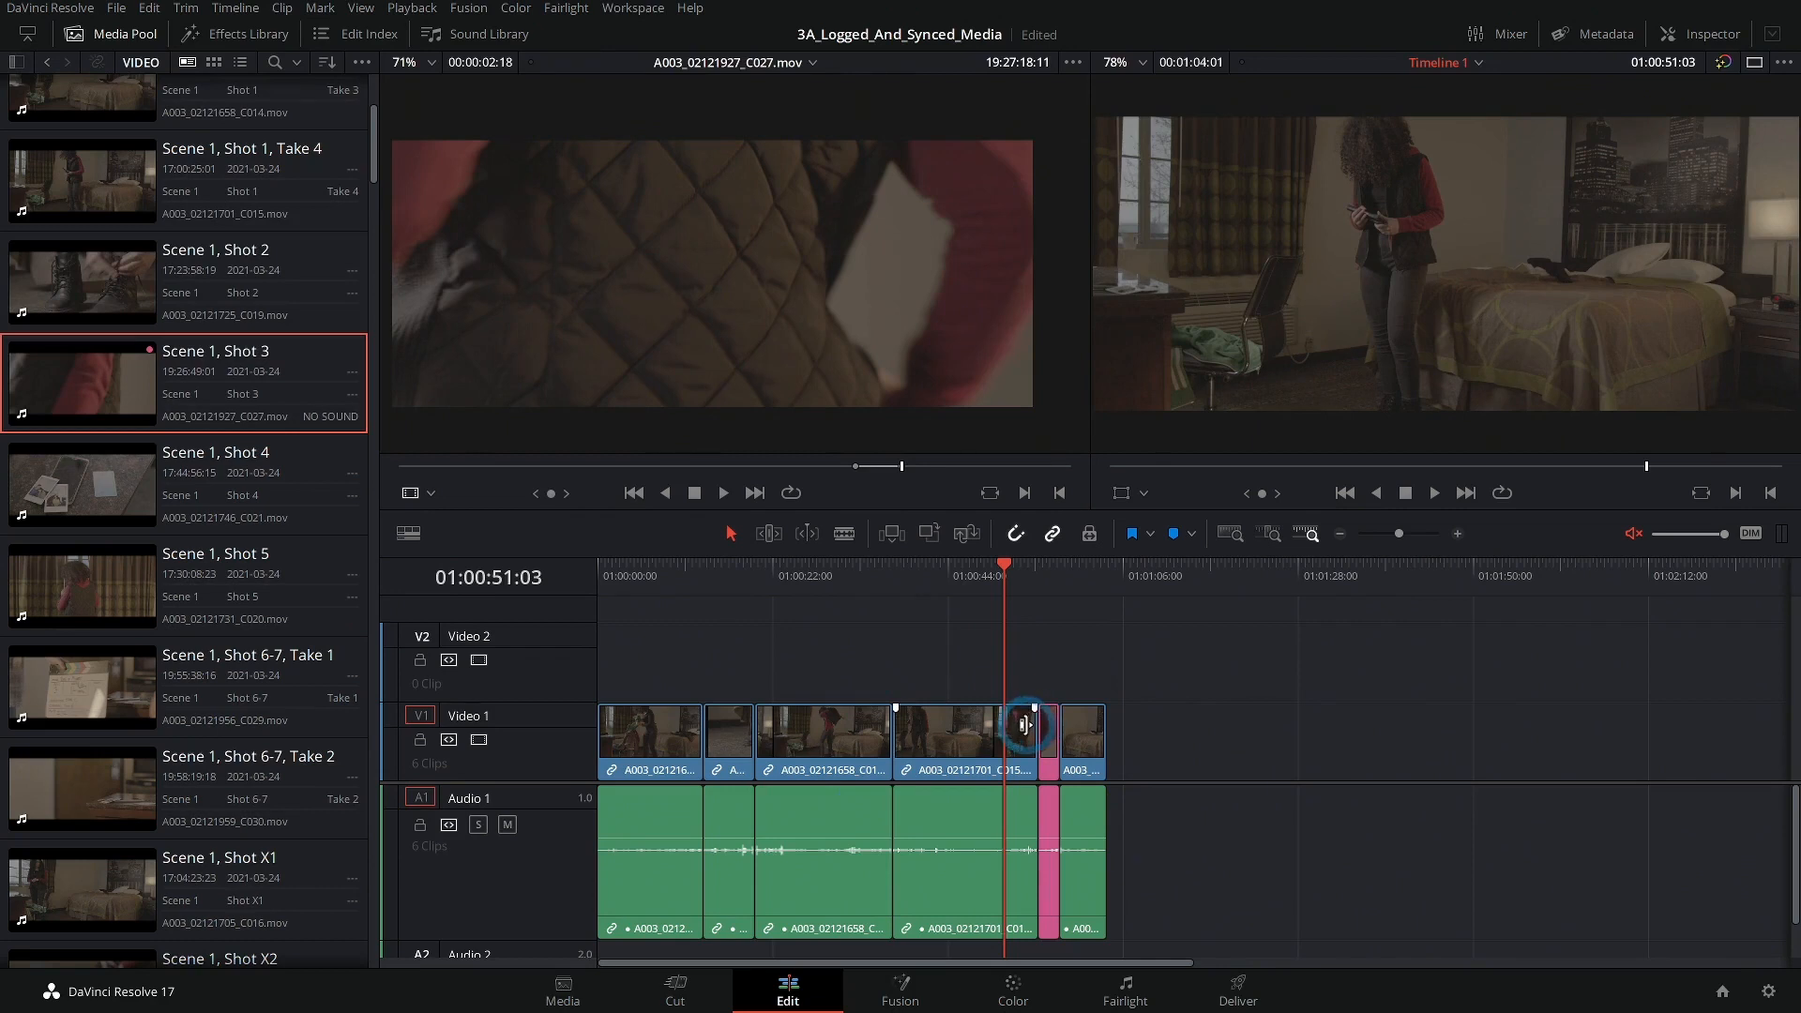
Load Scene 1, Shot 4, preview the phone-and-photos close-up, and unmute the audio monitoring.
left_click(80, 476)
left_click_drag(490, 469, 644, 466)
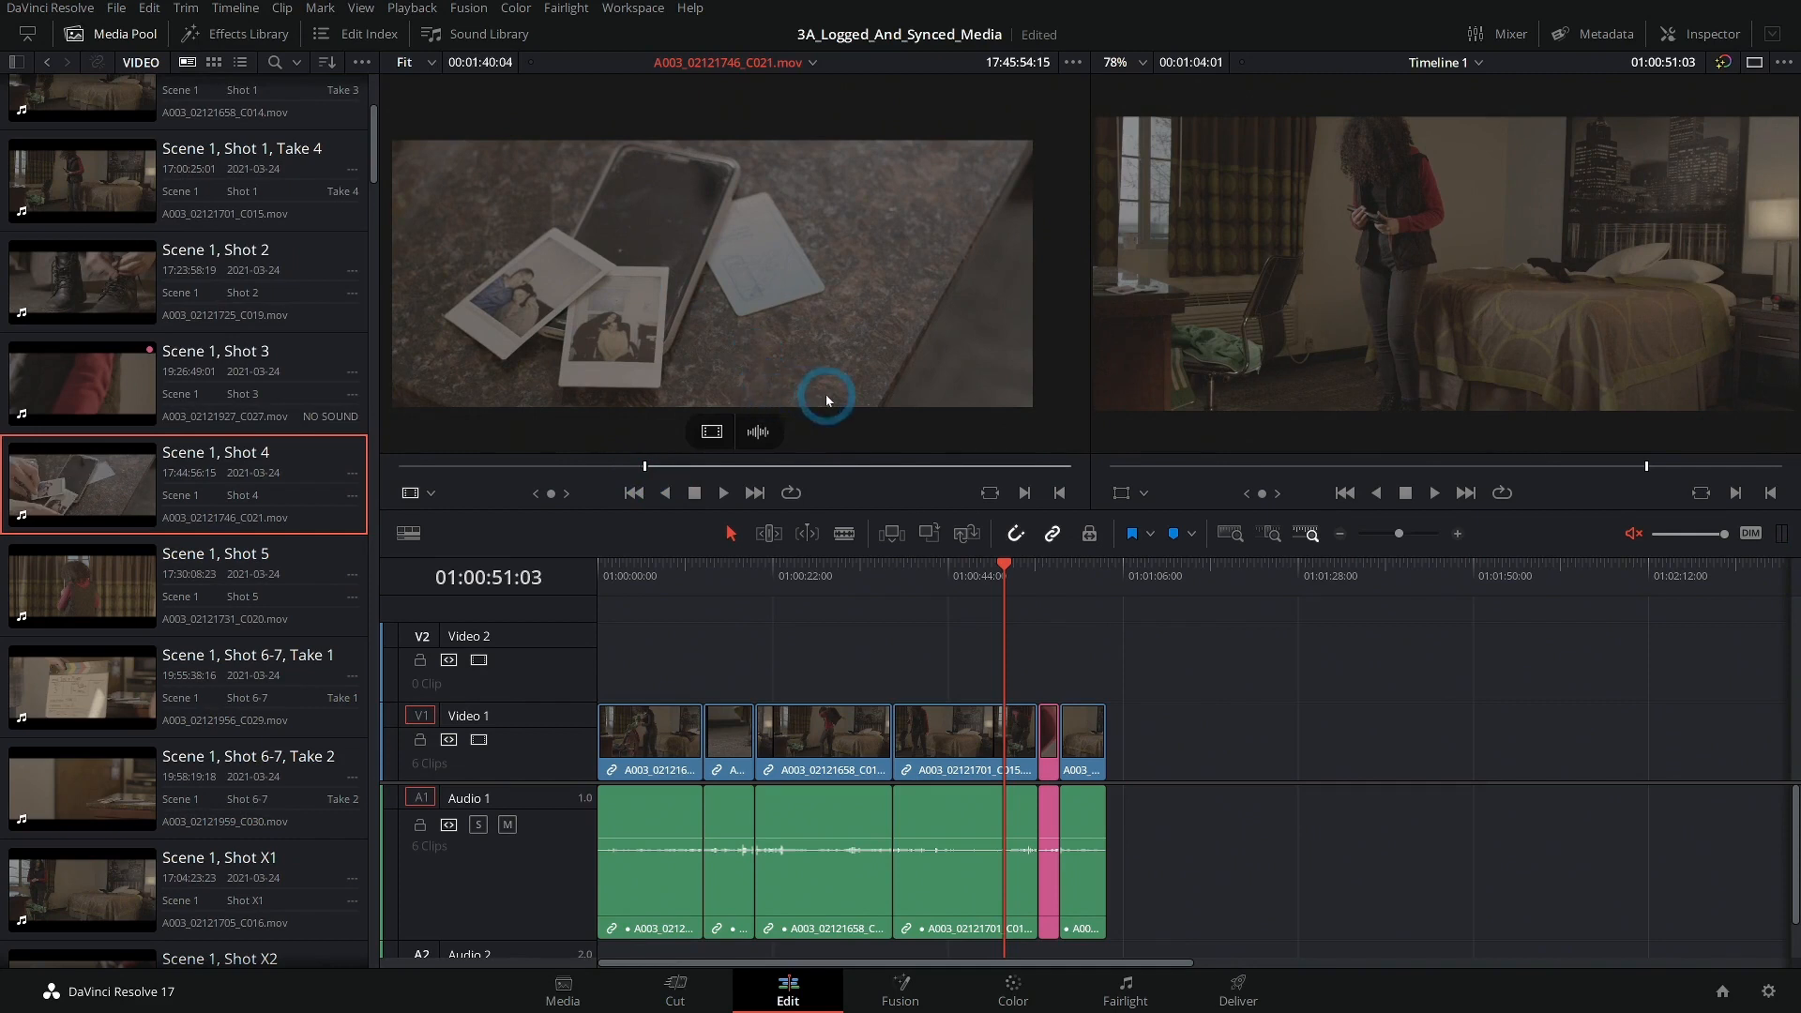
key("space")
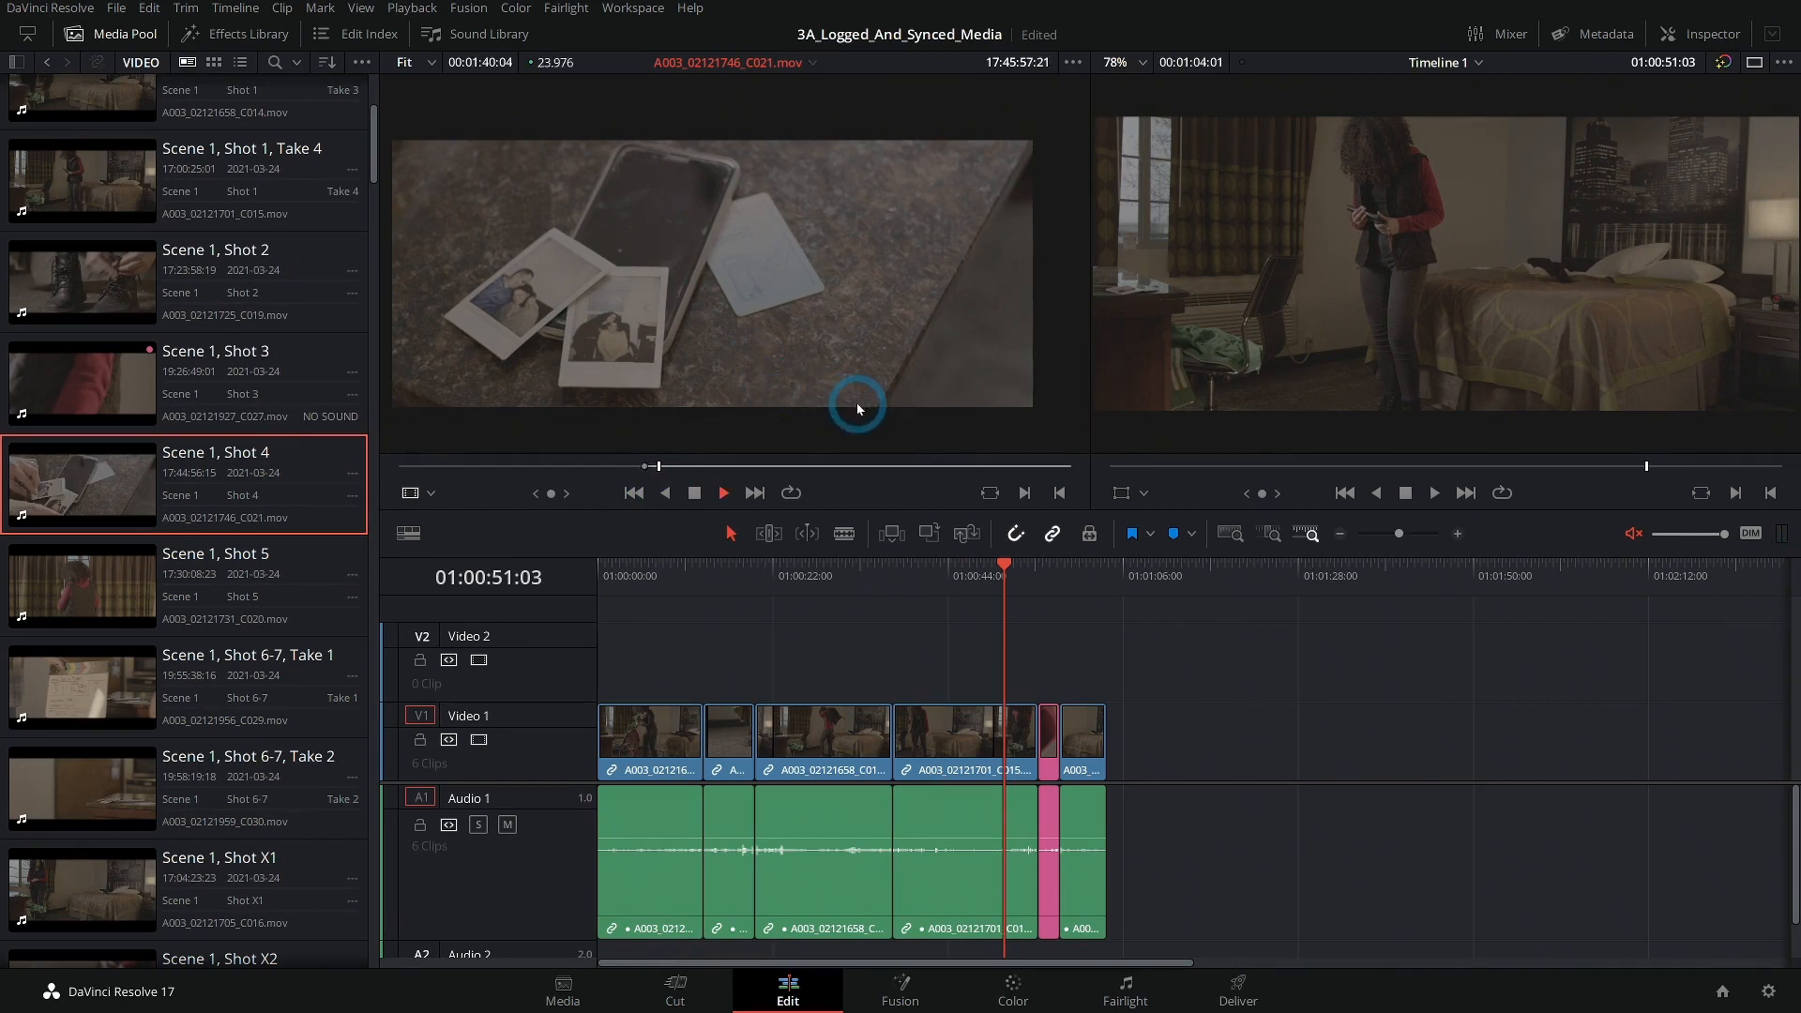
left_click(1632, 534)
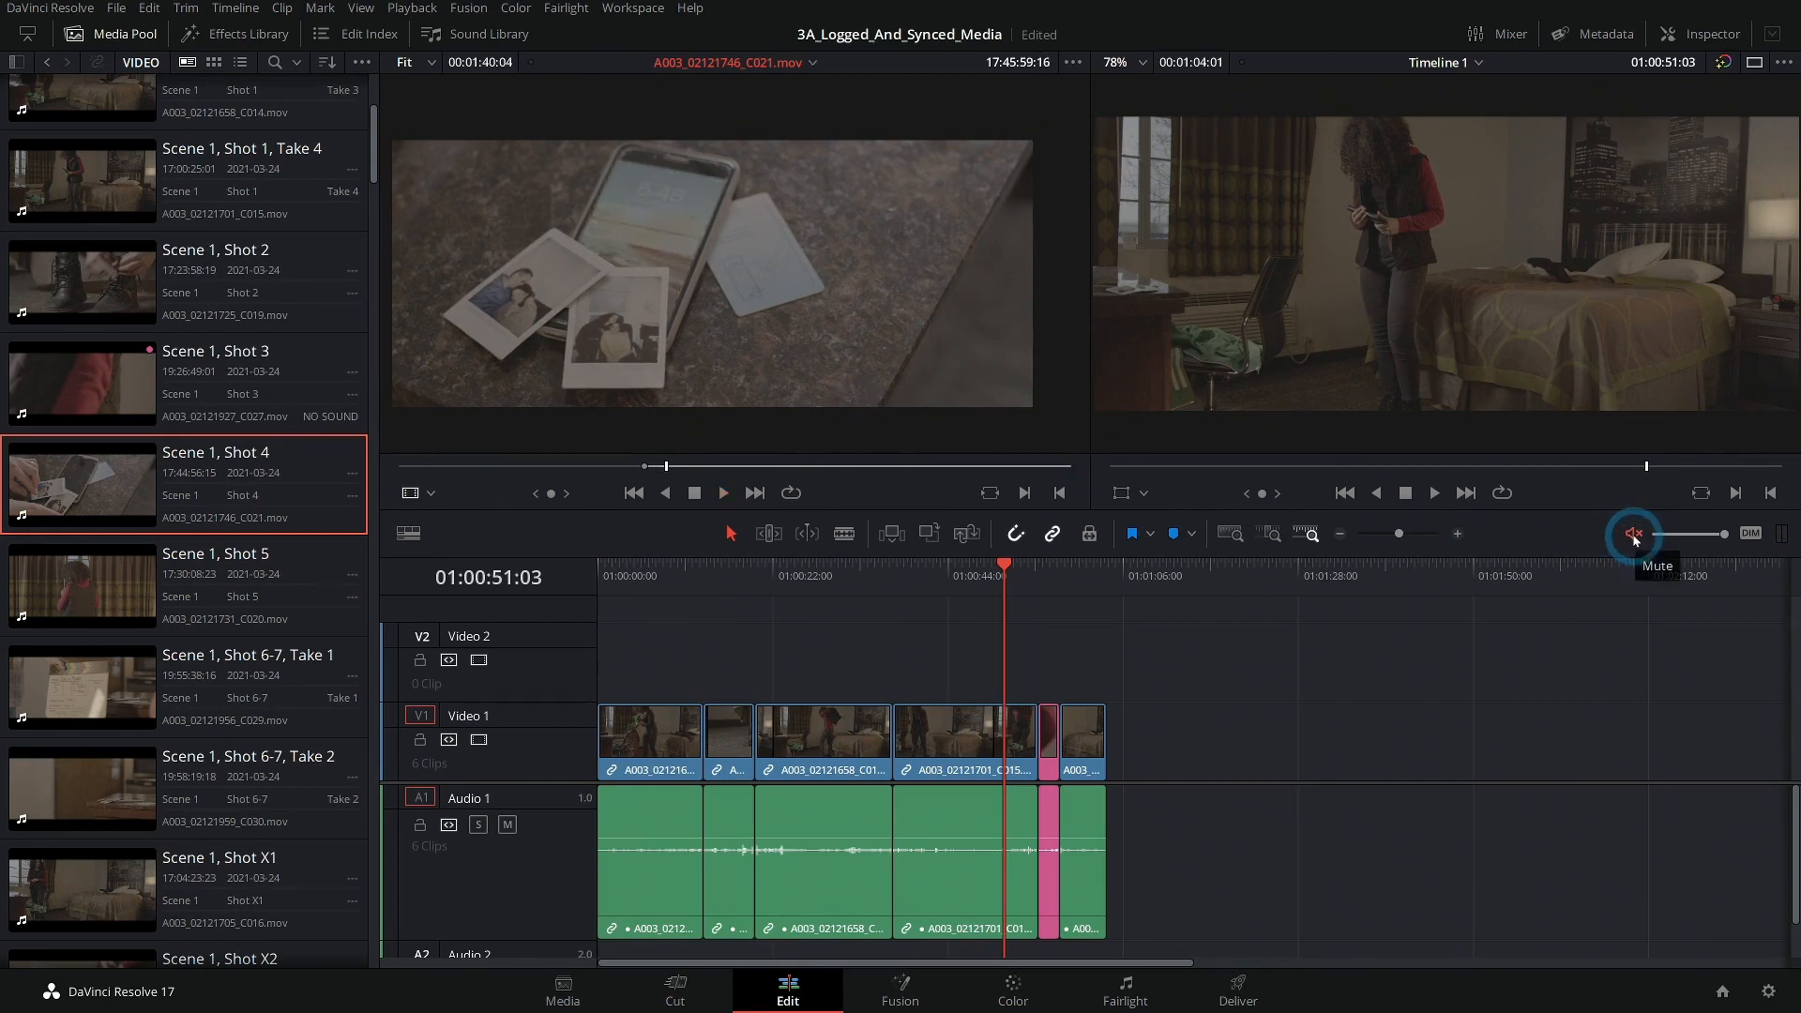
left_click(650, 467)
key("space")
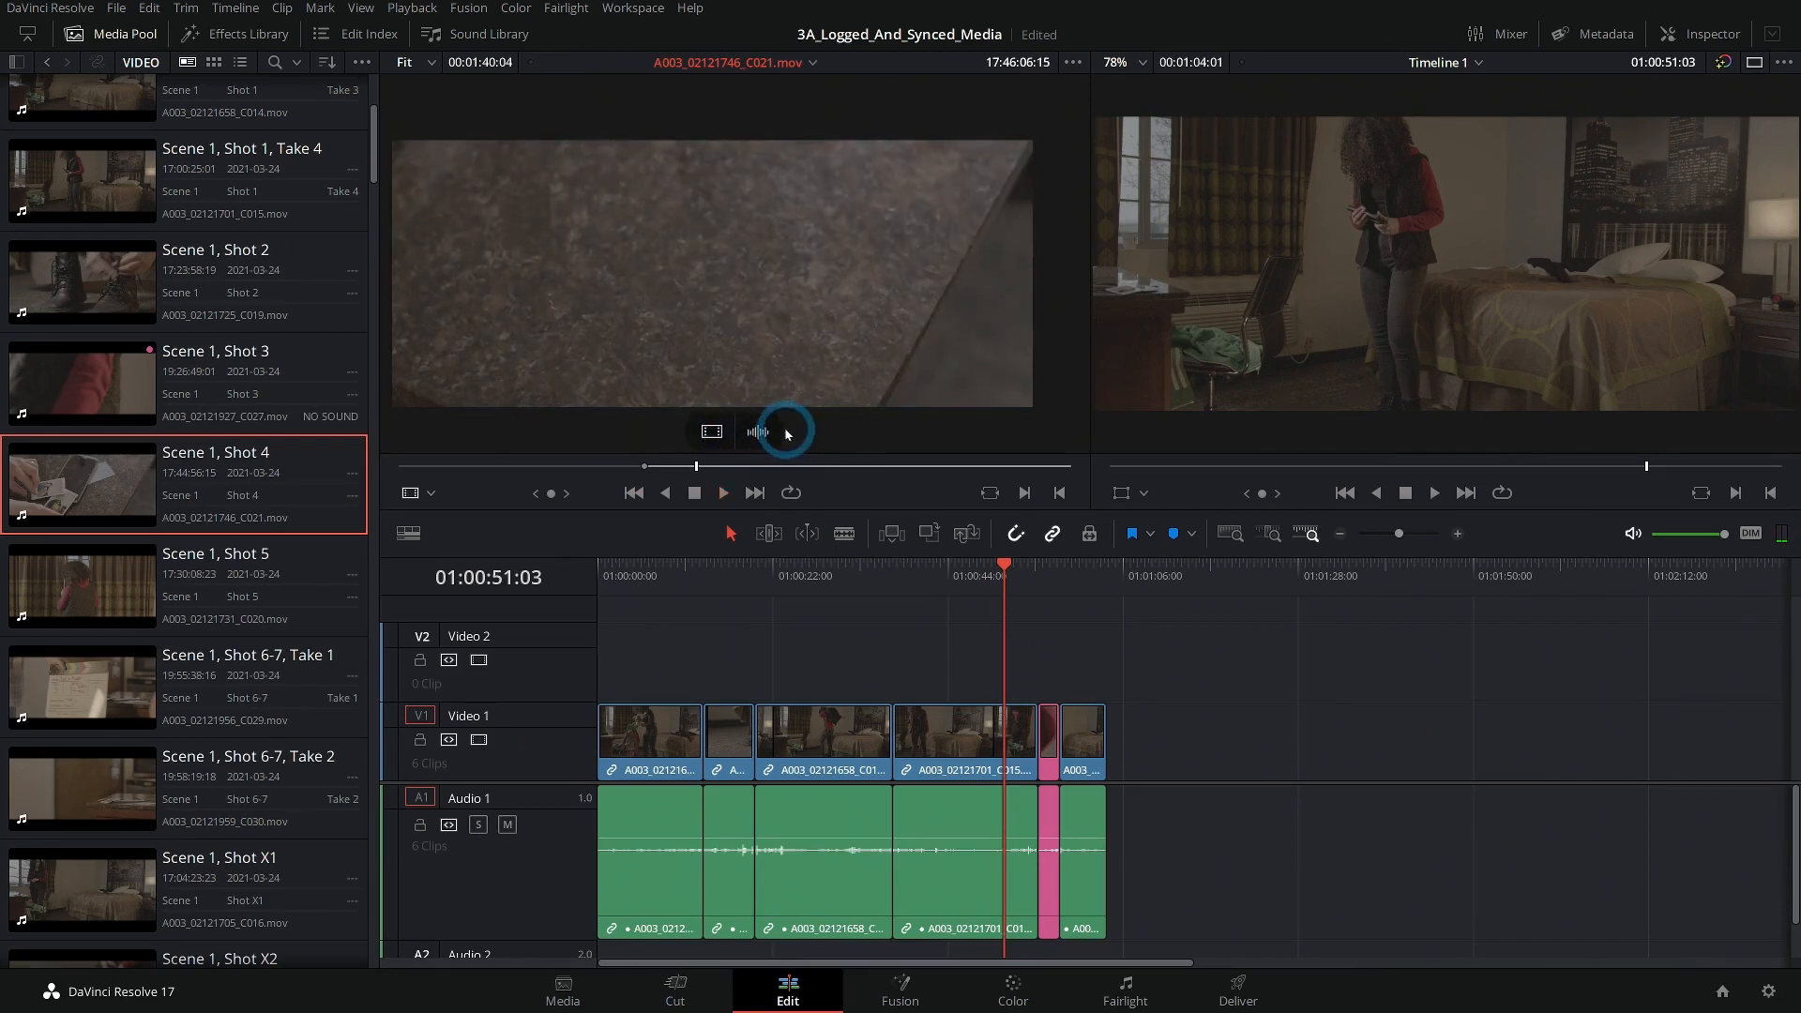
Mark a 00:00:16:17 range of Shot 4 ending at 17:47:30:01 and add it to the end of the timeline.
left_click_drag(755, 466, 986, 461)
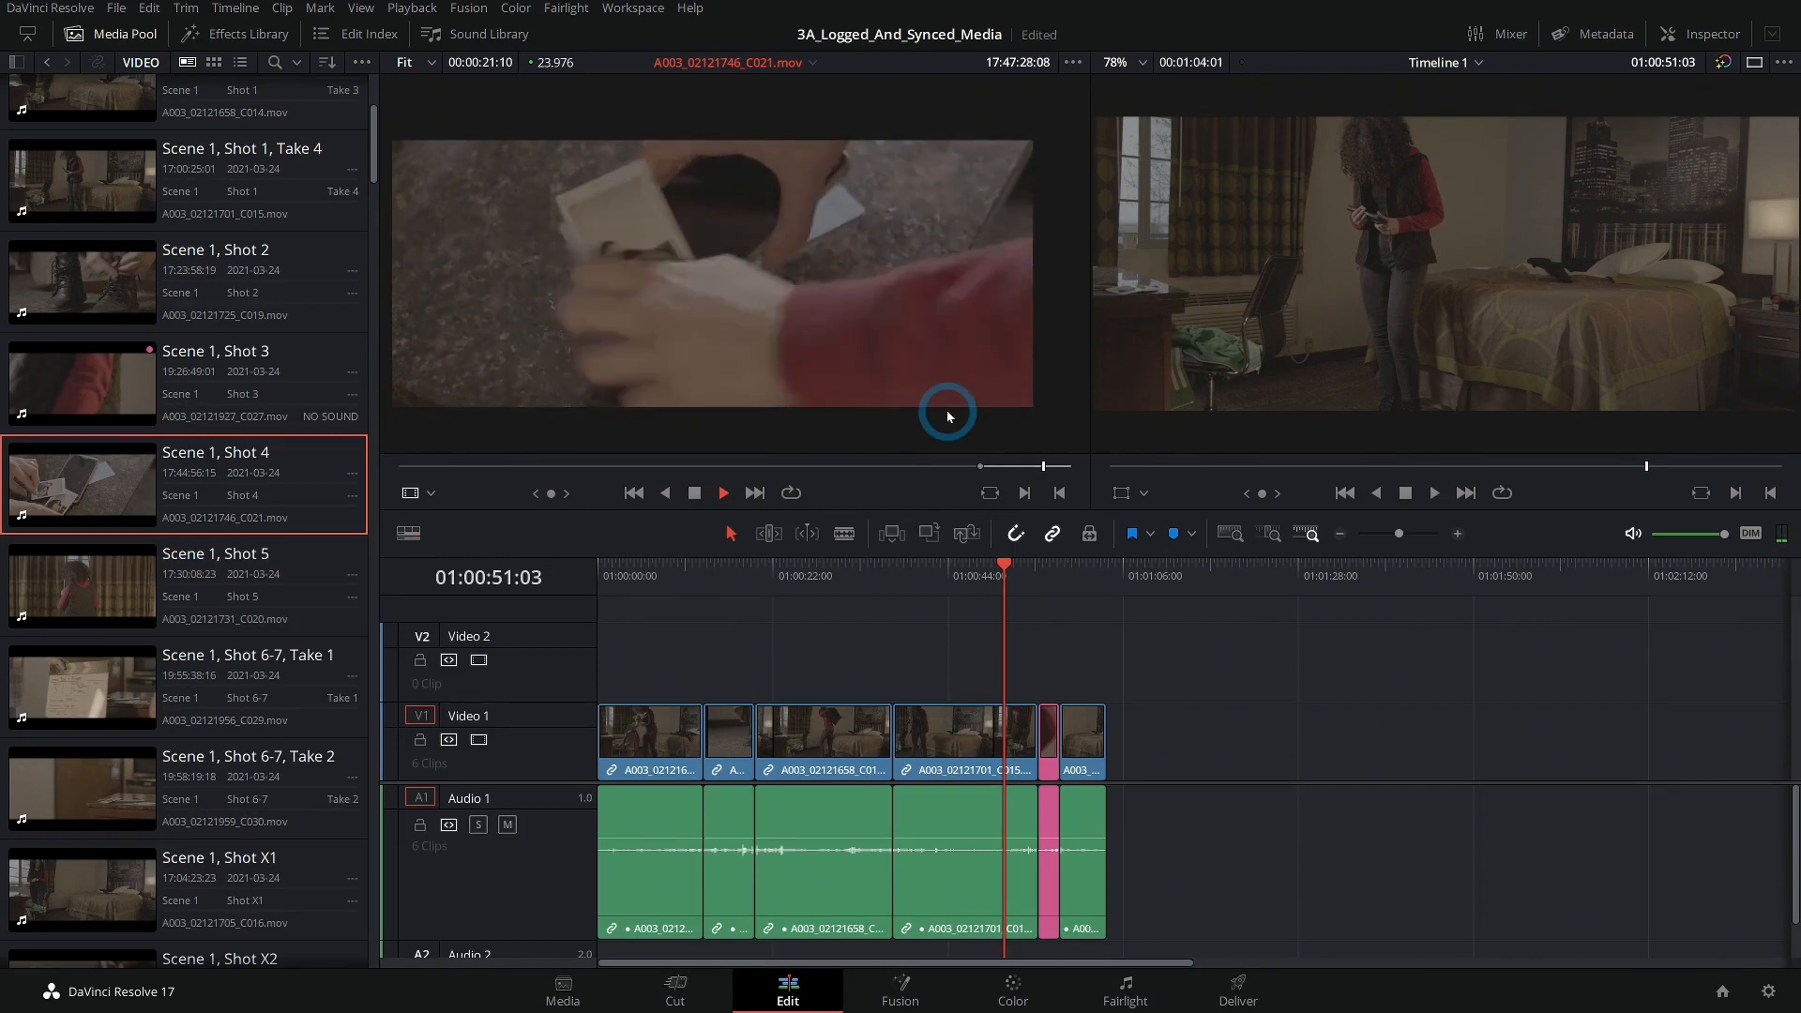
key("space")
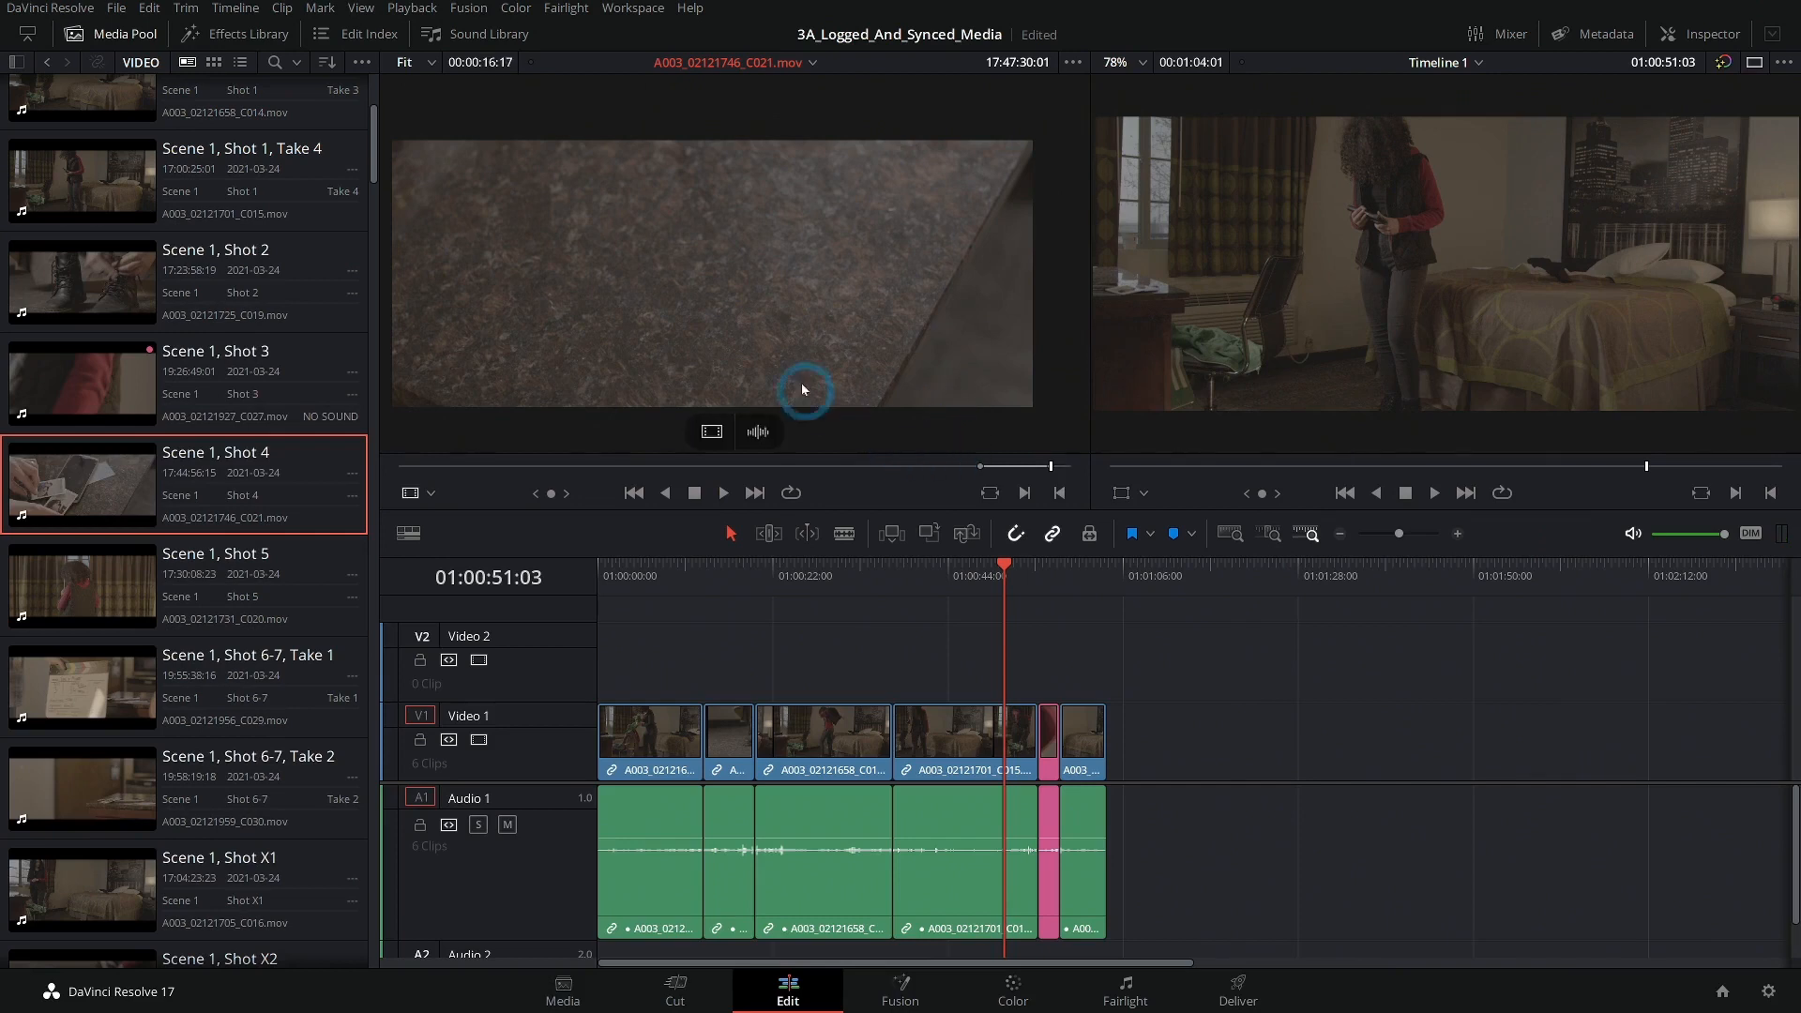
left_click(970, 574)
left_click_drag(970, 574, 1126, 611)
left_click_drag(671, 332, 1194, 767)
left_click(1232, 641)
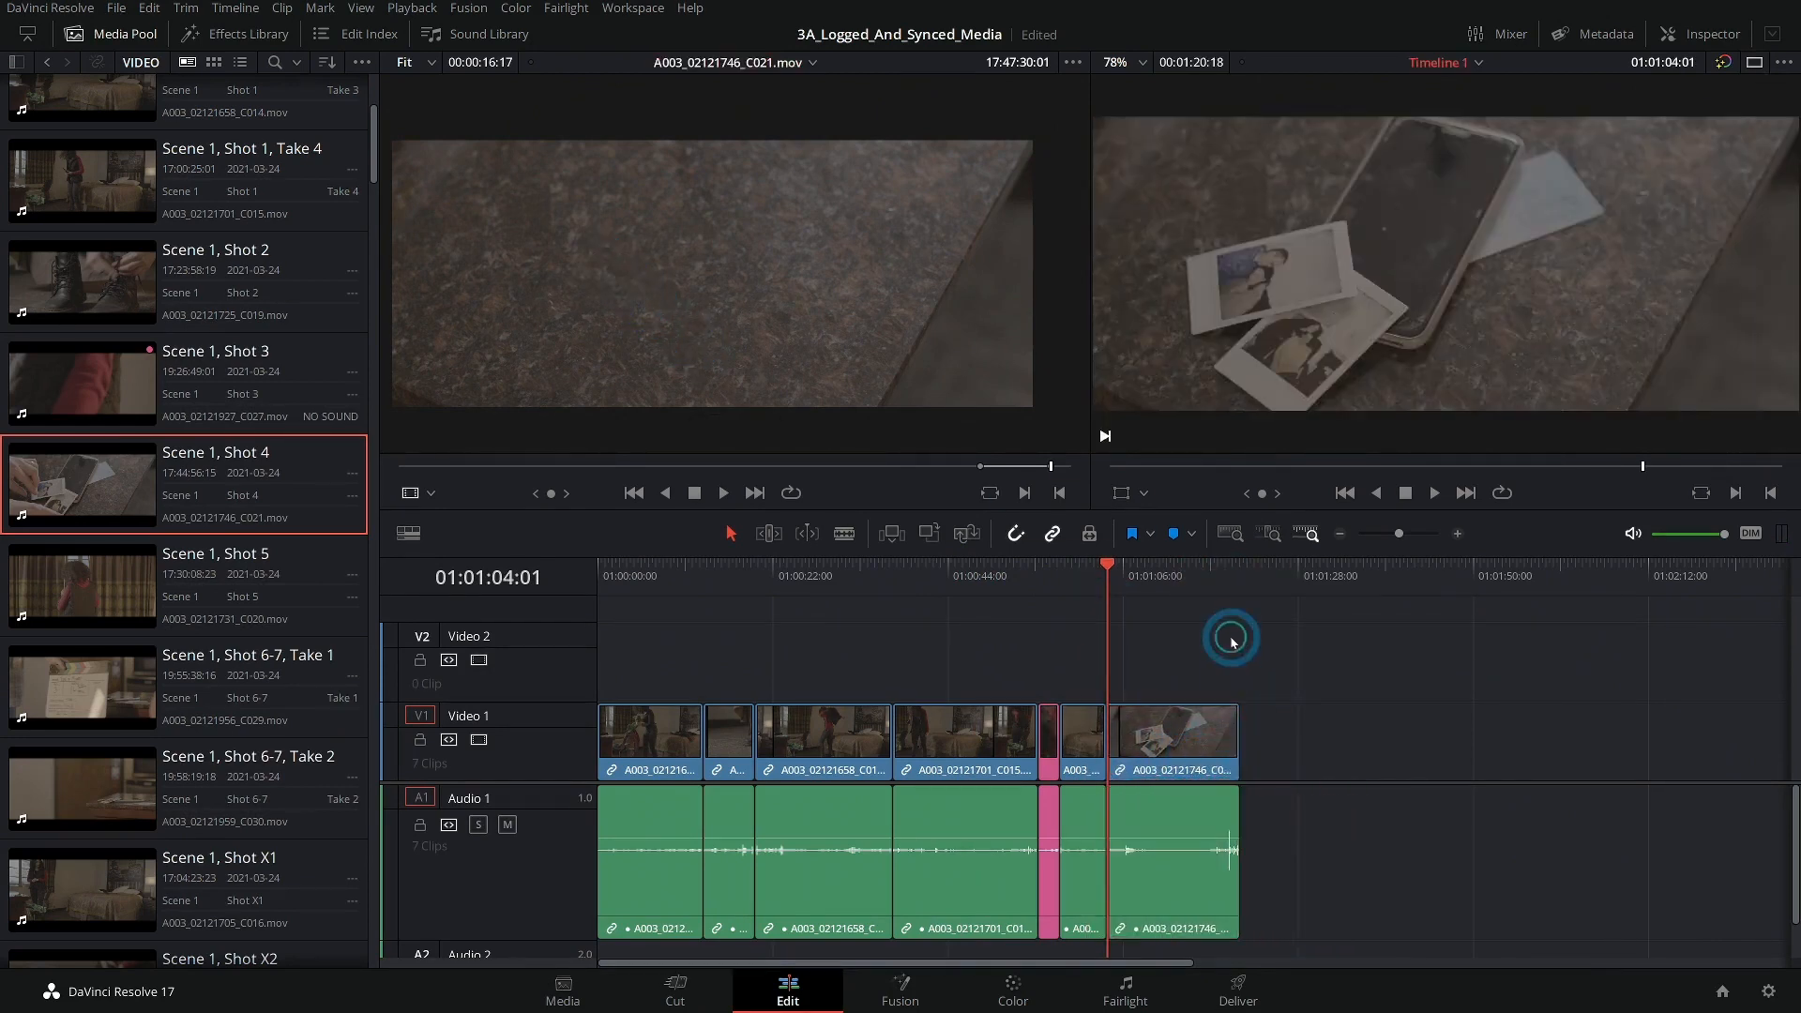
Load Scene 1, Shot 5 and mark the curtain-opening action from 17:32:23:22 to 17:32:36:08.
left_click(212, 571)
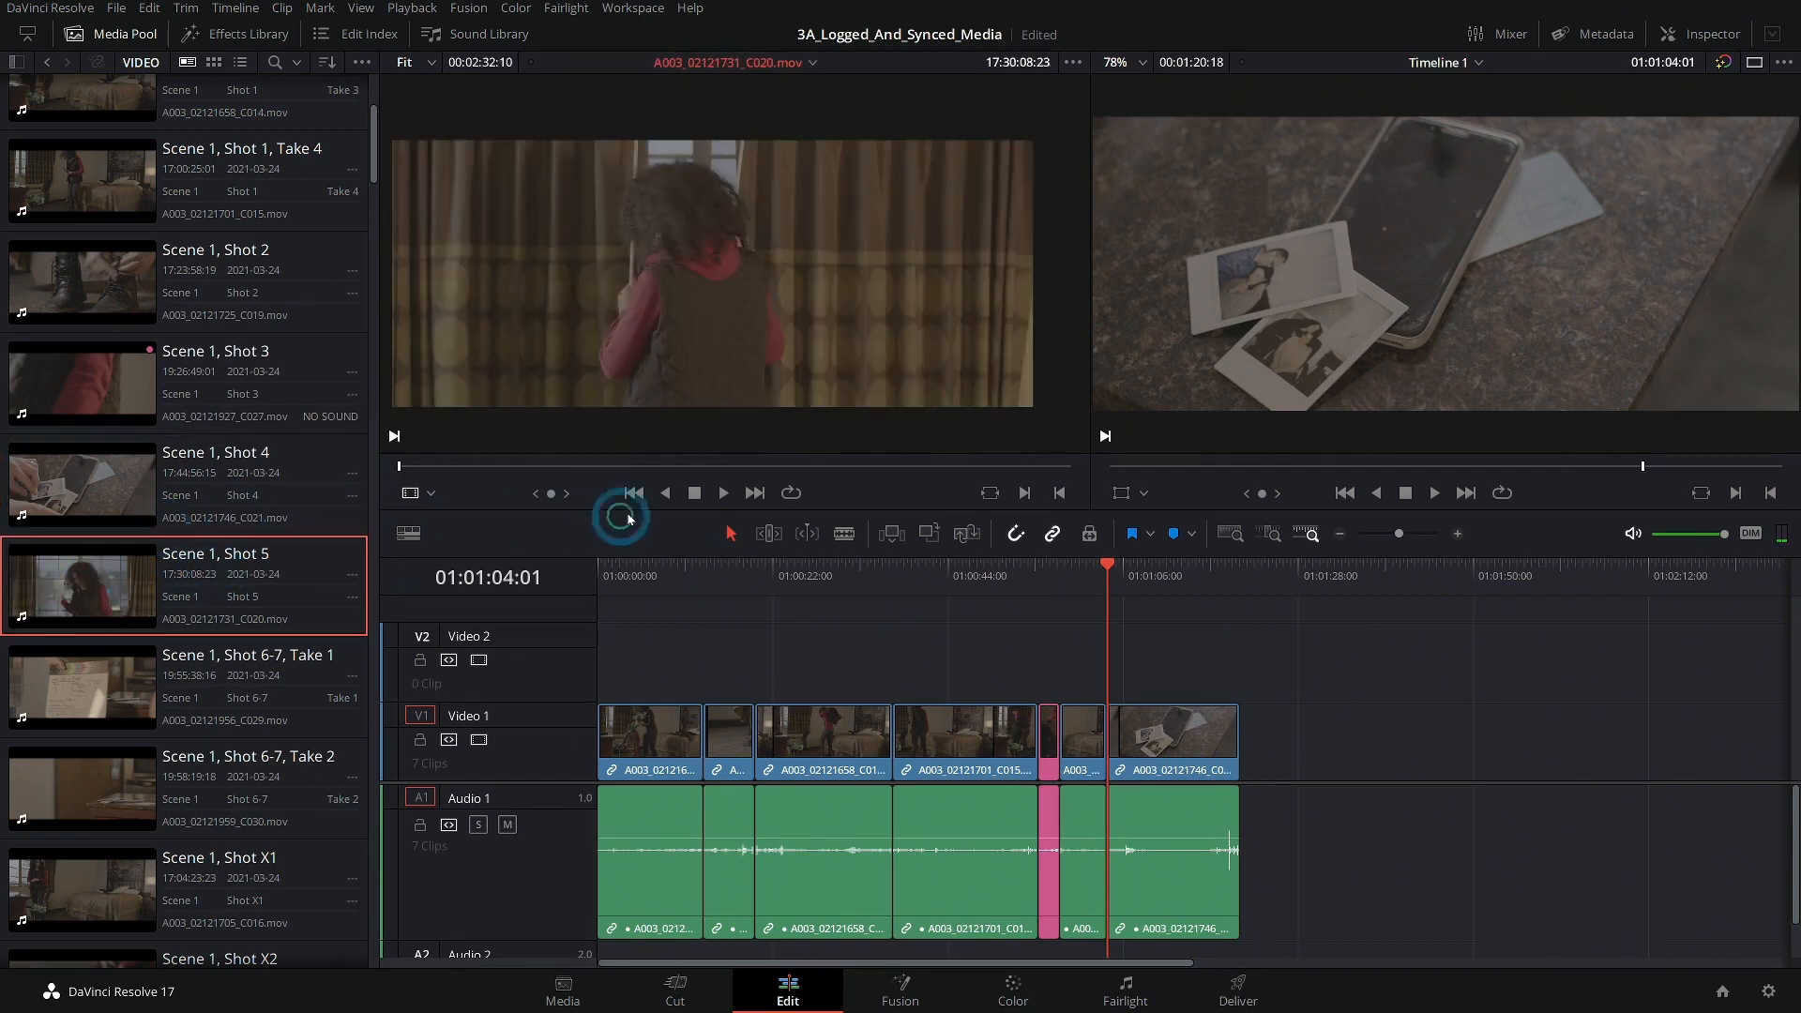
left_click(692, 468)
left_click_drag(661, 476, 963, 482)
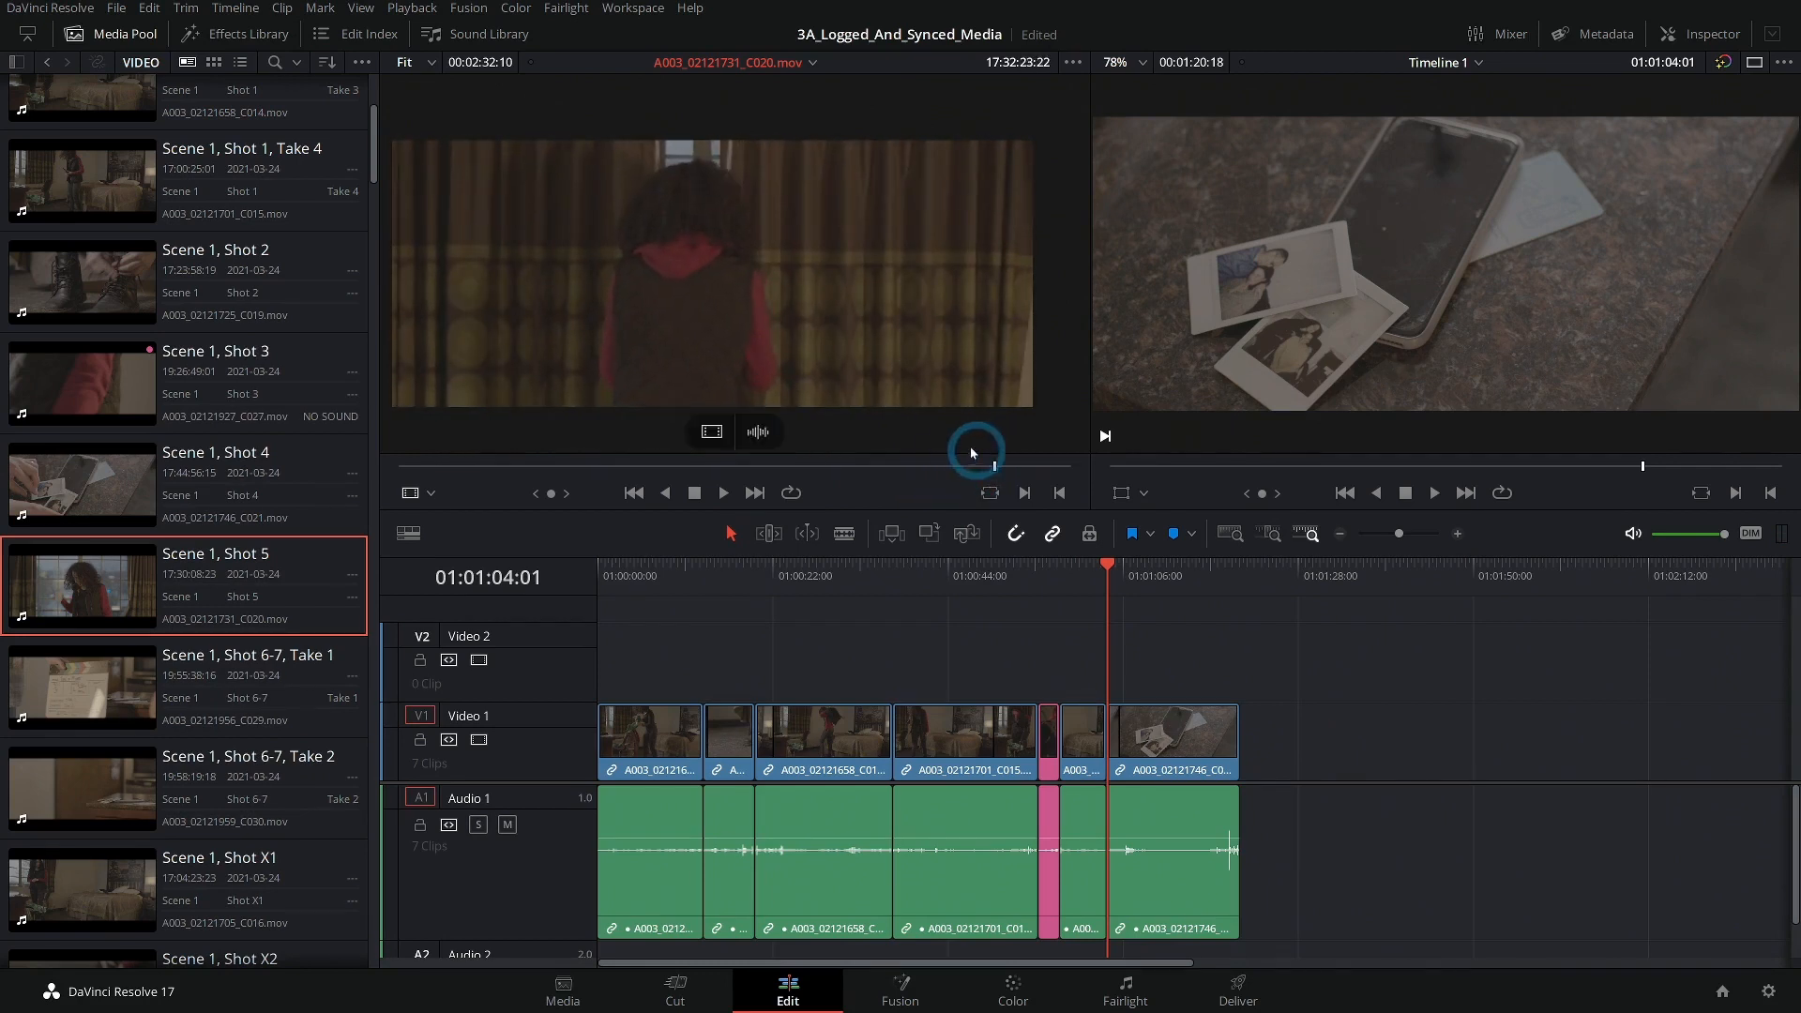
key("space")
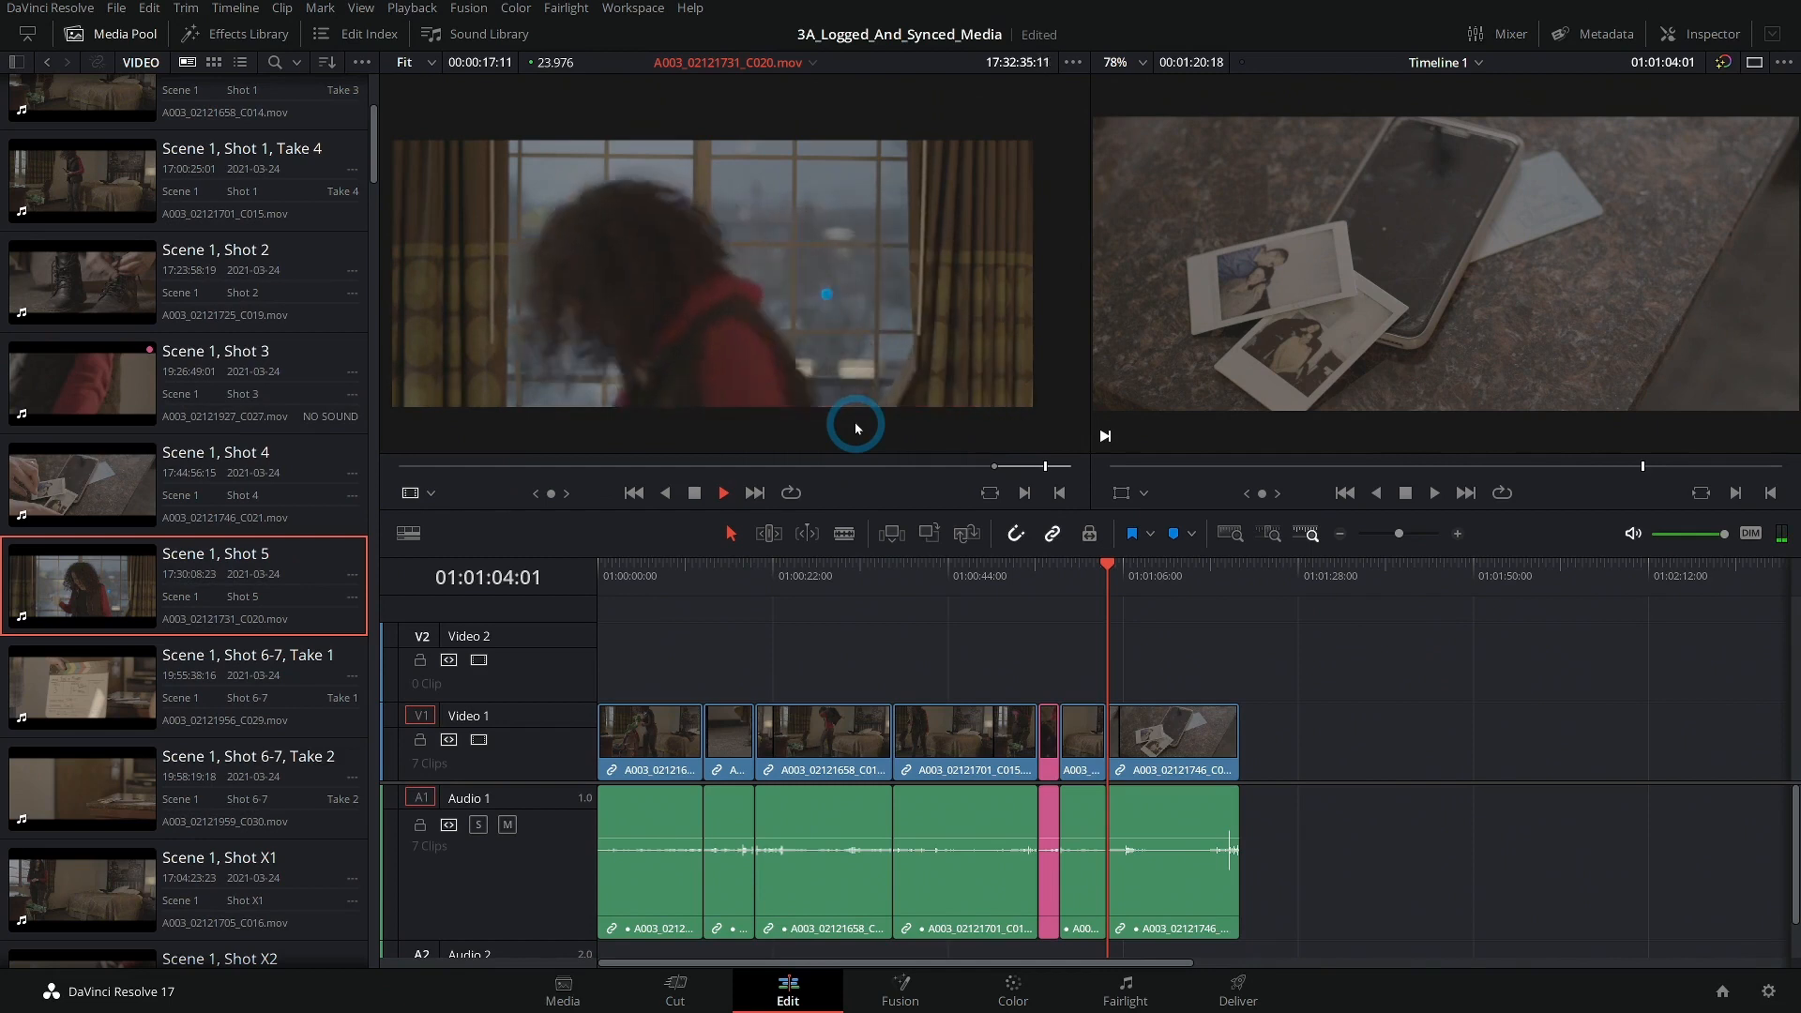
key("space")
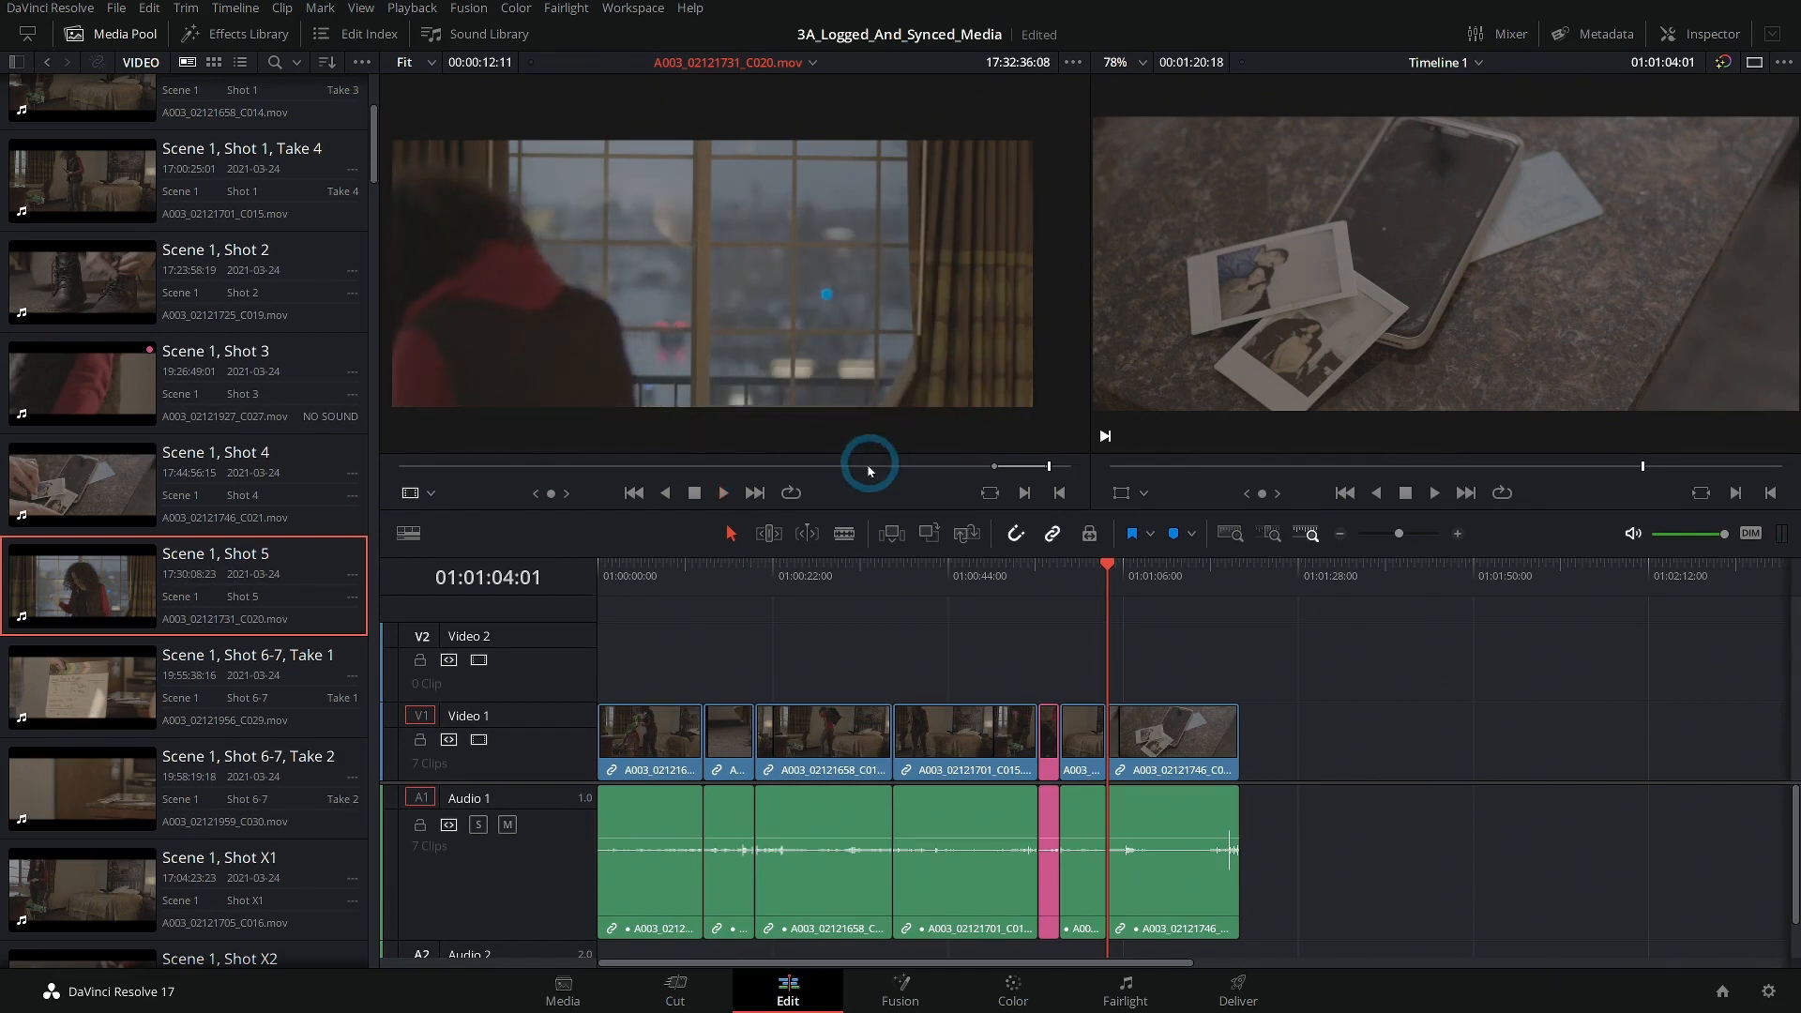
Add the marked Shot 5 range after the Shot 4 clip on Video 1 and close the gap between them.
left_click_drag(705, 343, 1354, 734)
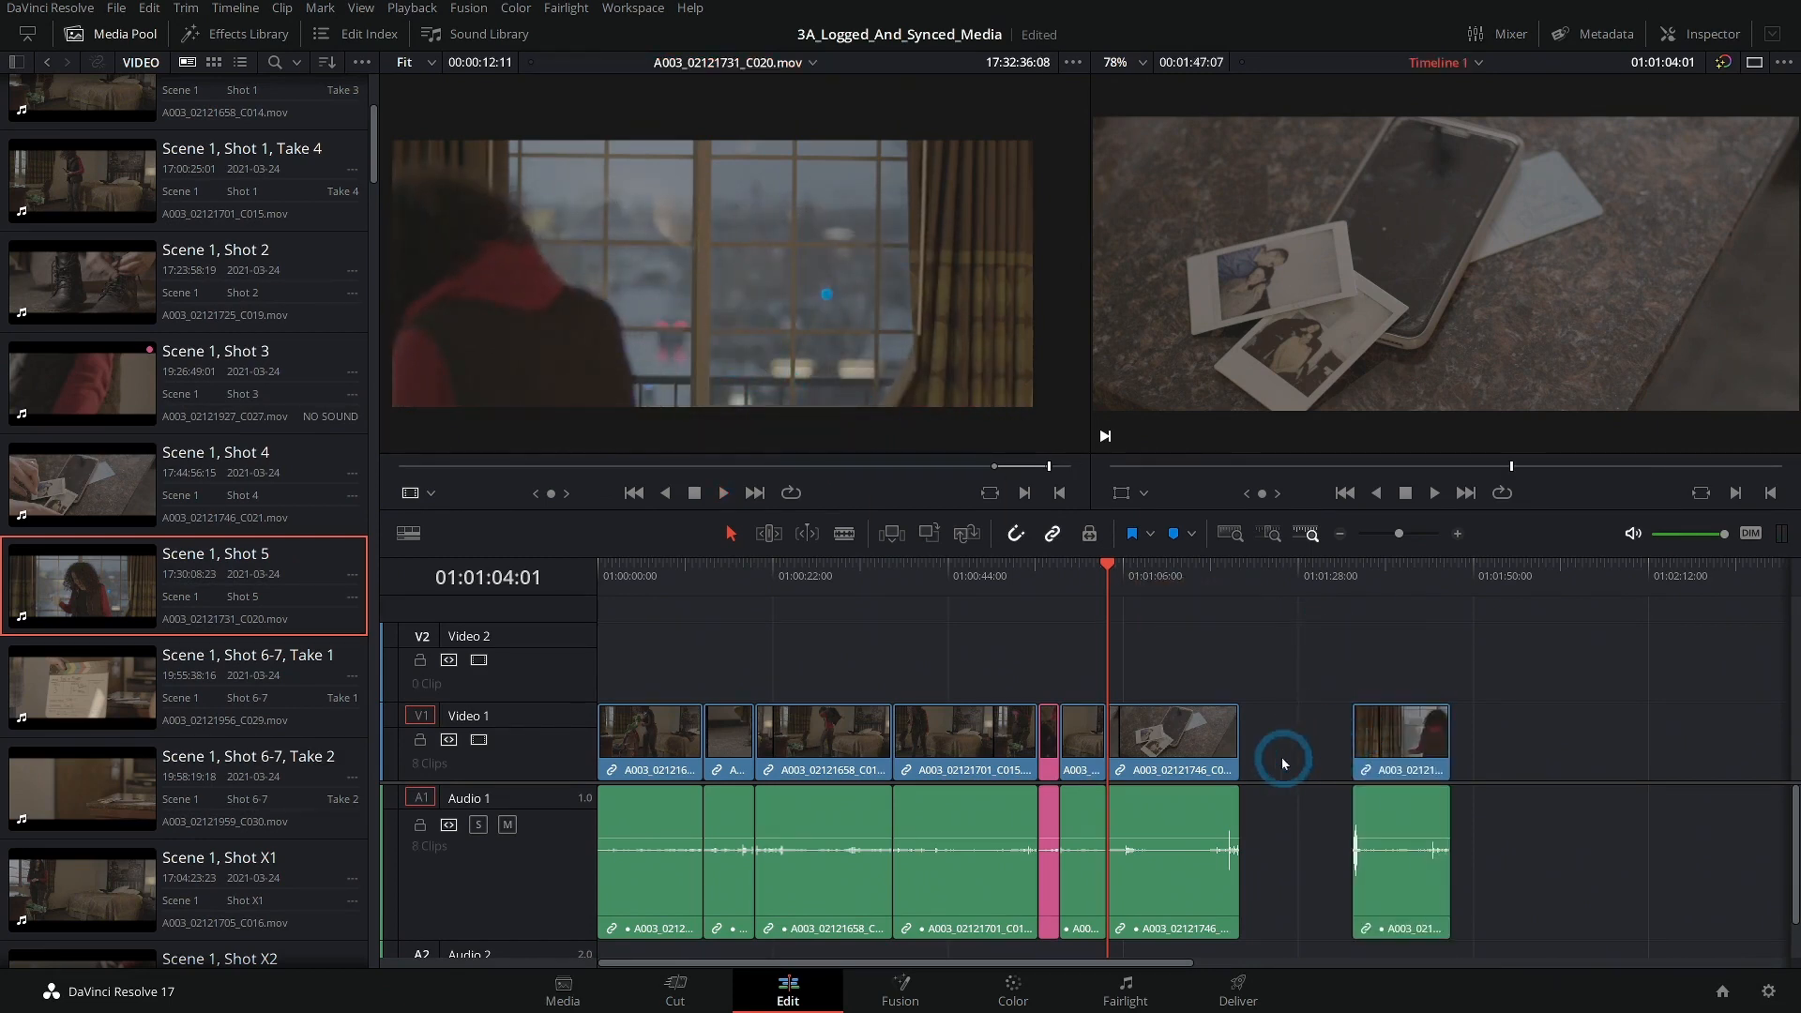
key("Delete")
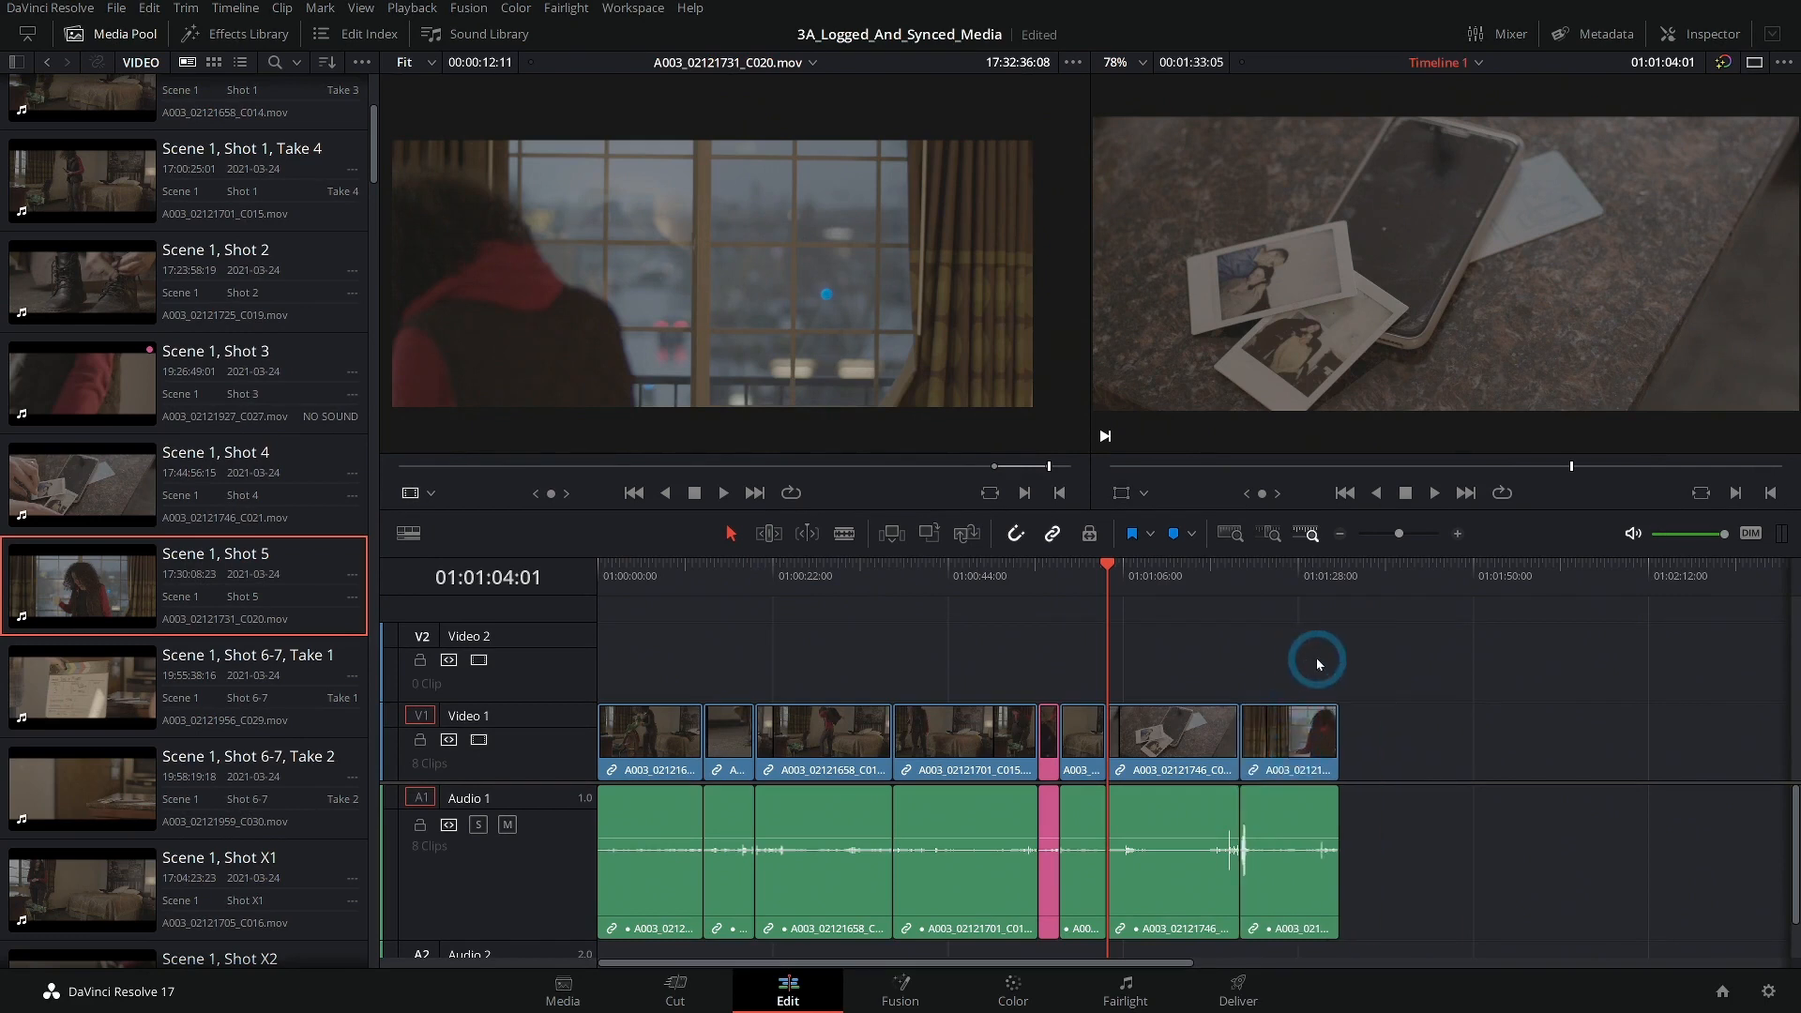
Load Scene 1, Shot 6-7, Take 1 and scrub to the desk and door view at 19:57:01:19.
scroll(1317, 664, "right", 5)
left_click(37, 671)
left_click_drag(552, 494, 881, 497)
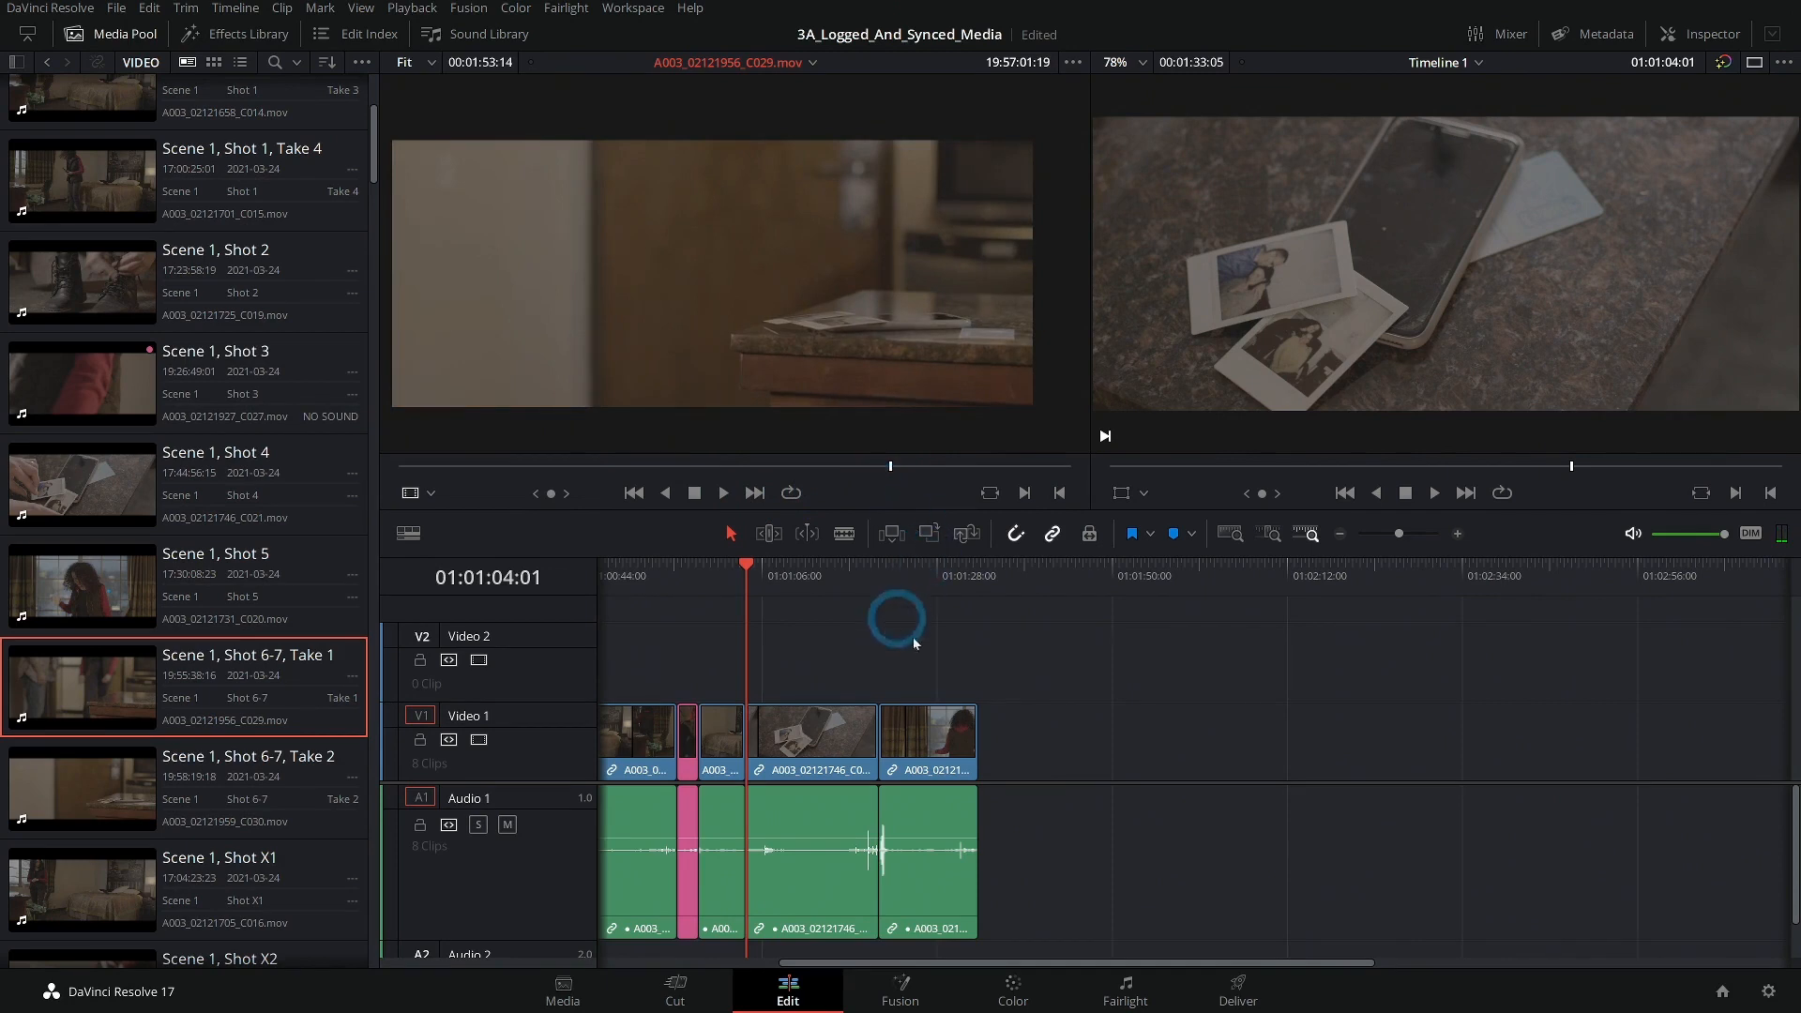
Scrub the timeline from the phone-and-photos shot to the opened curtains at 01:01:22:23.
left_click_drag(897, 643, 1053, 631)
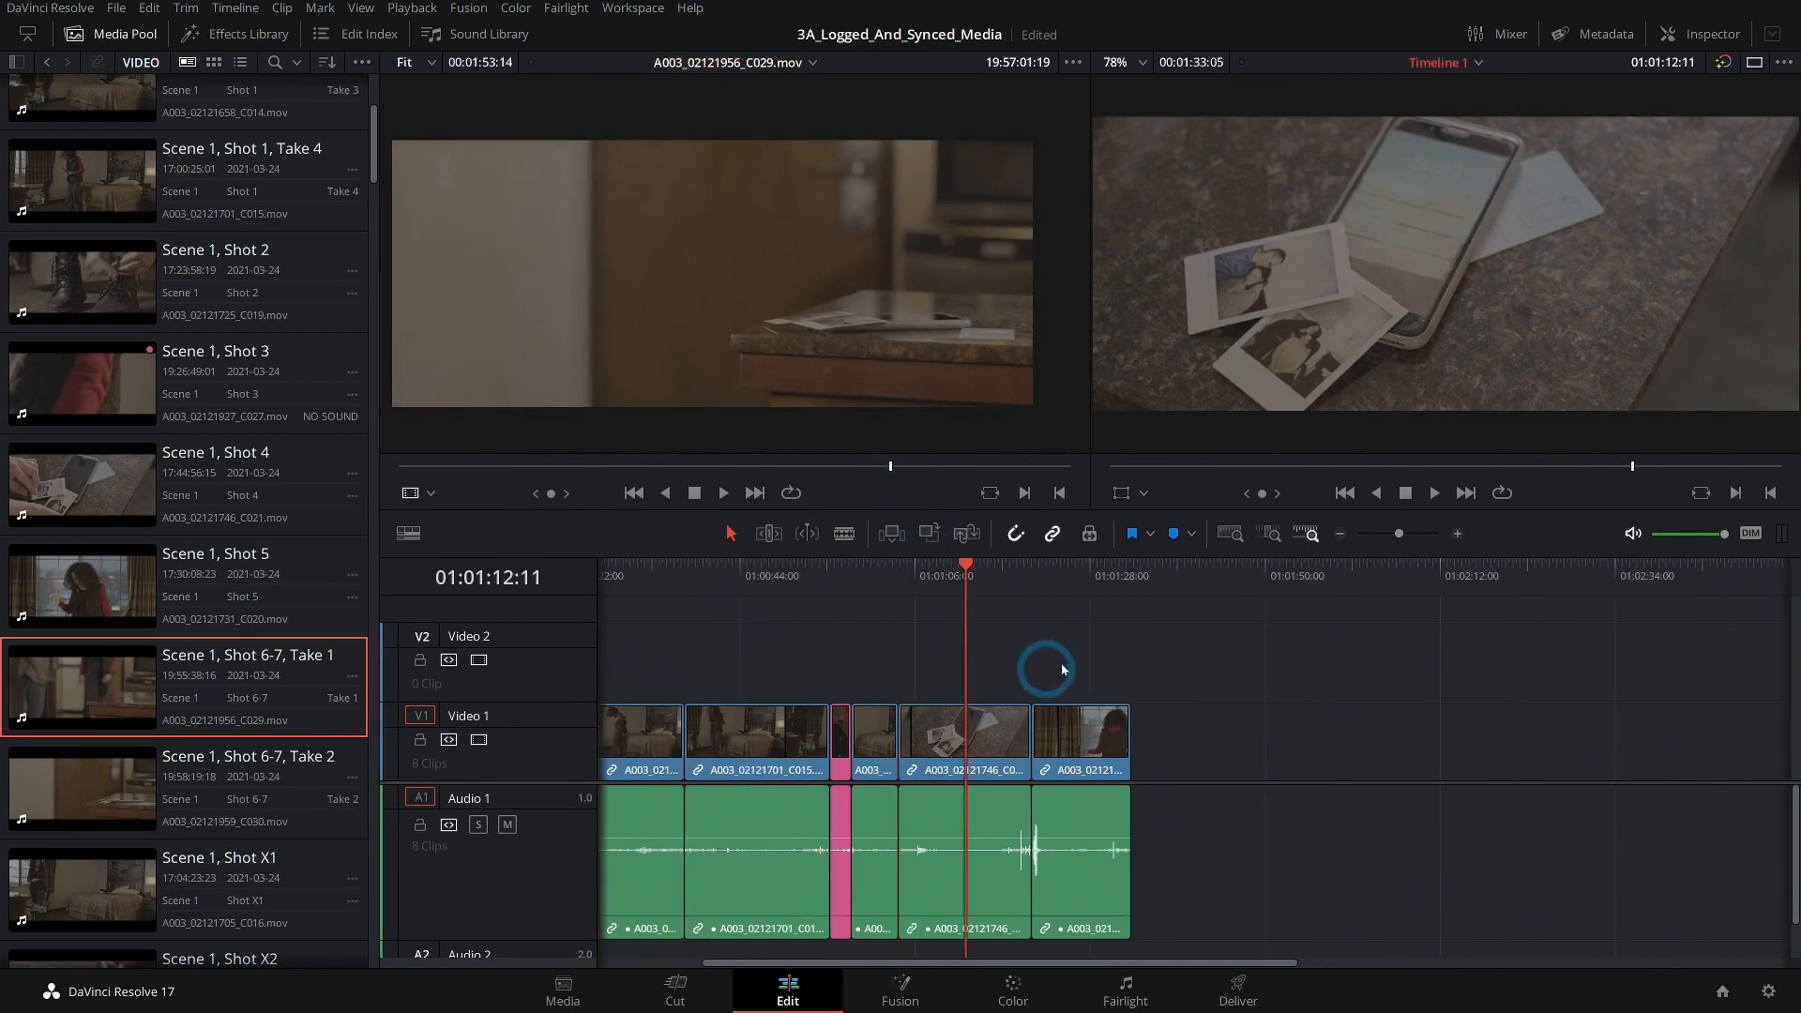
left_click(230, 572)
left_click(919, 660)
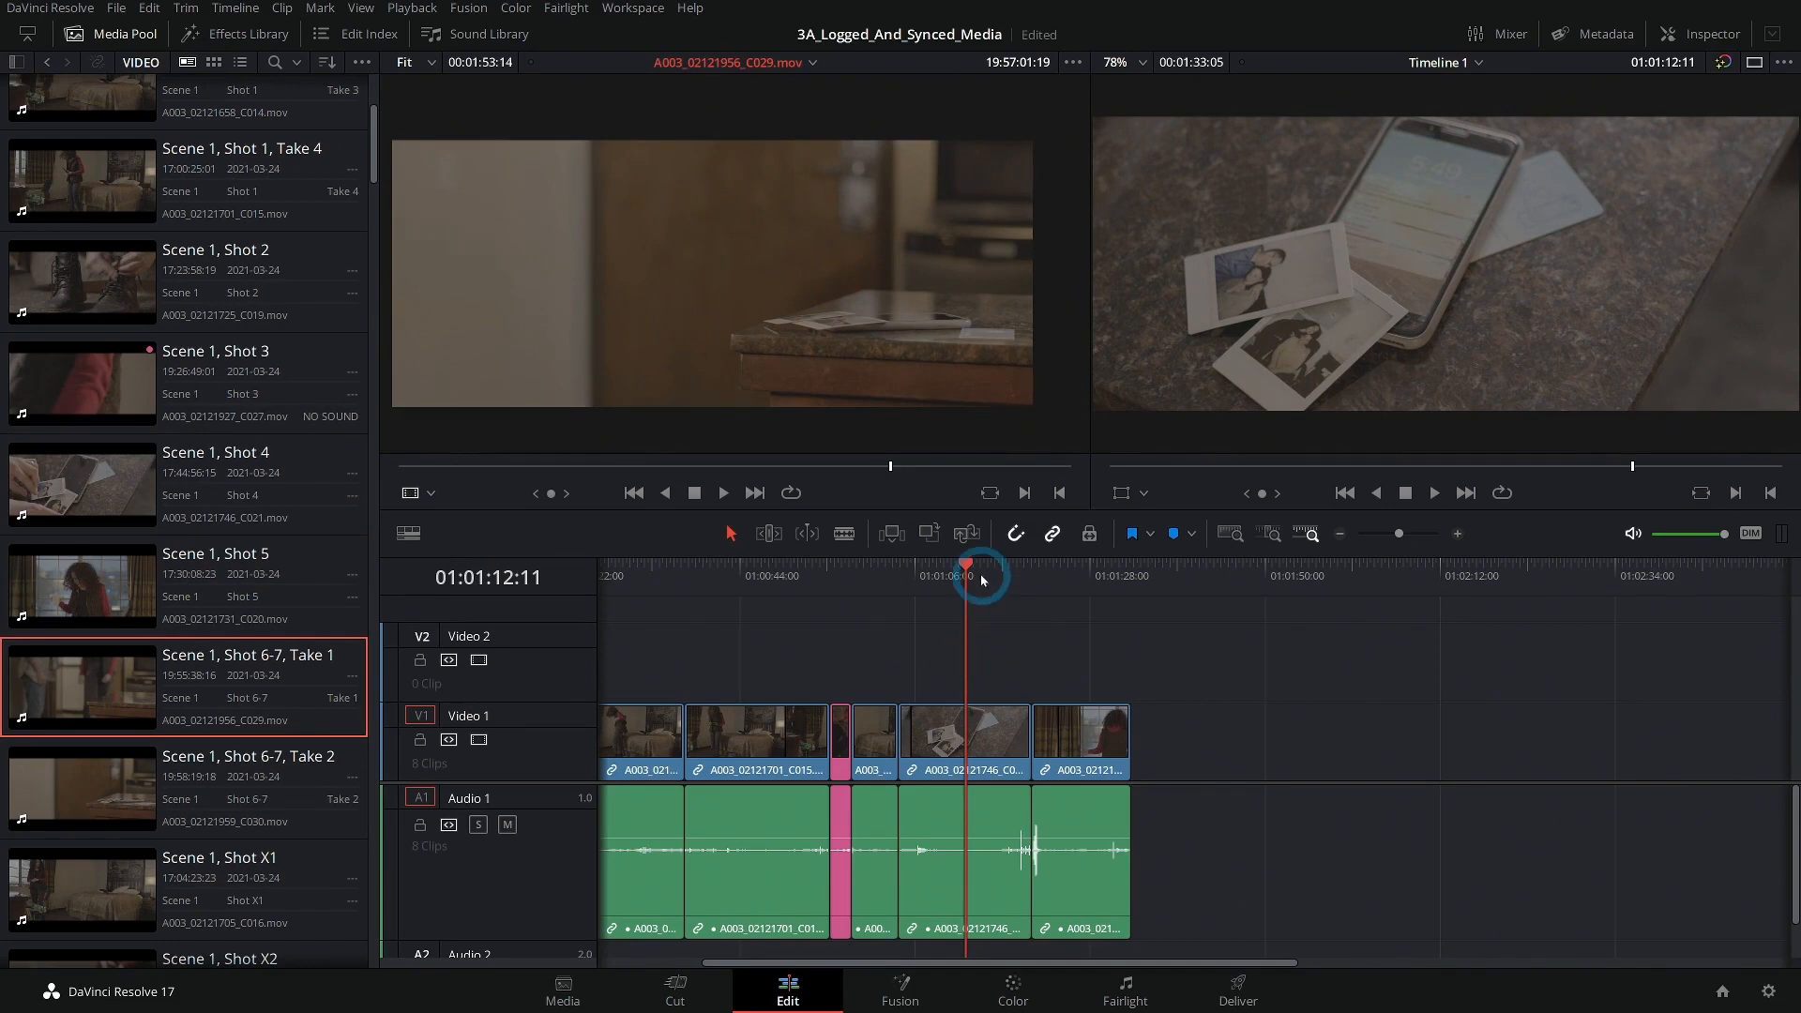
left_click_drag(982, 580, 1048, 583)
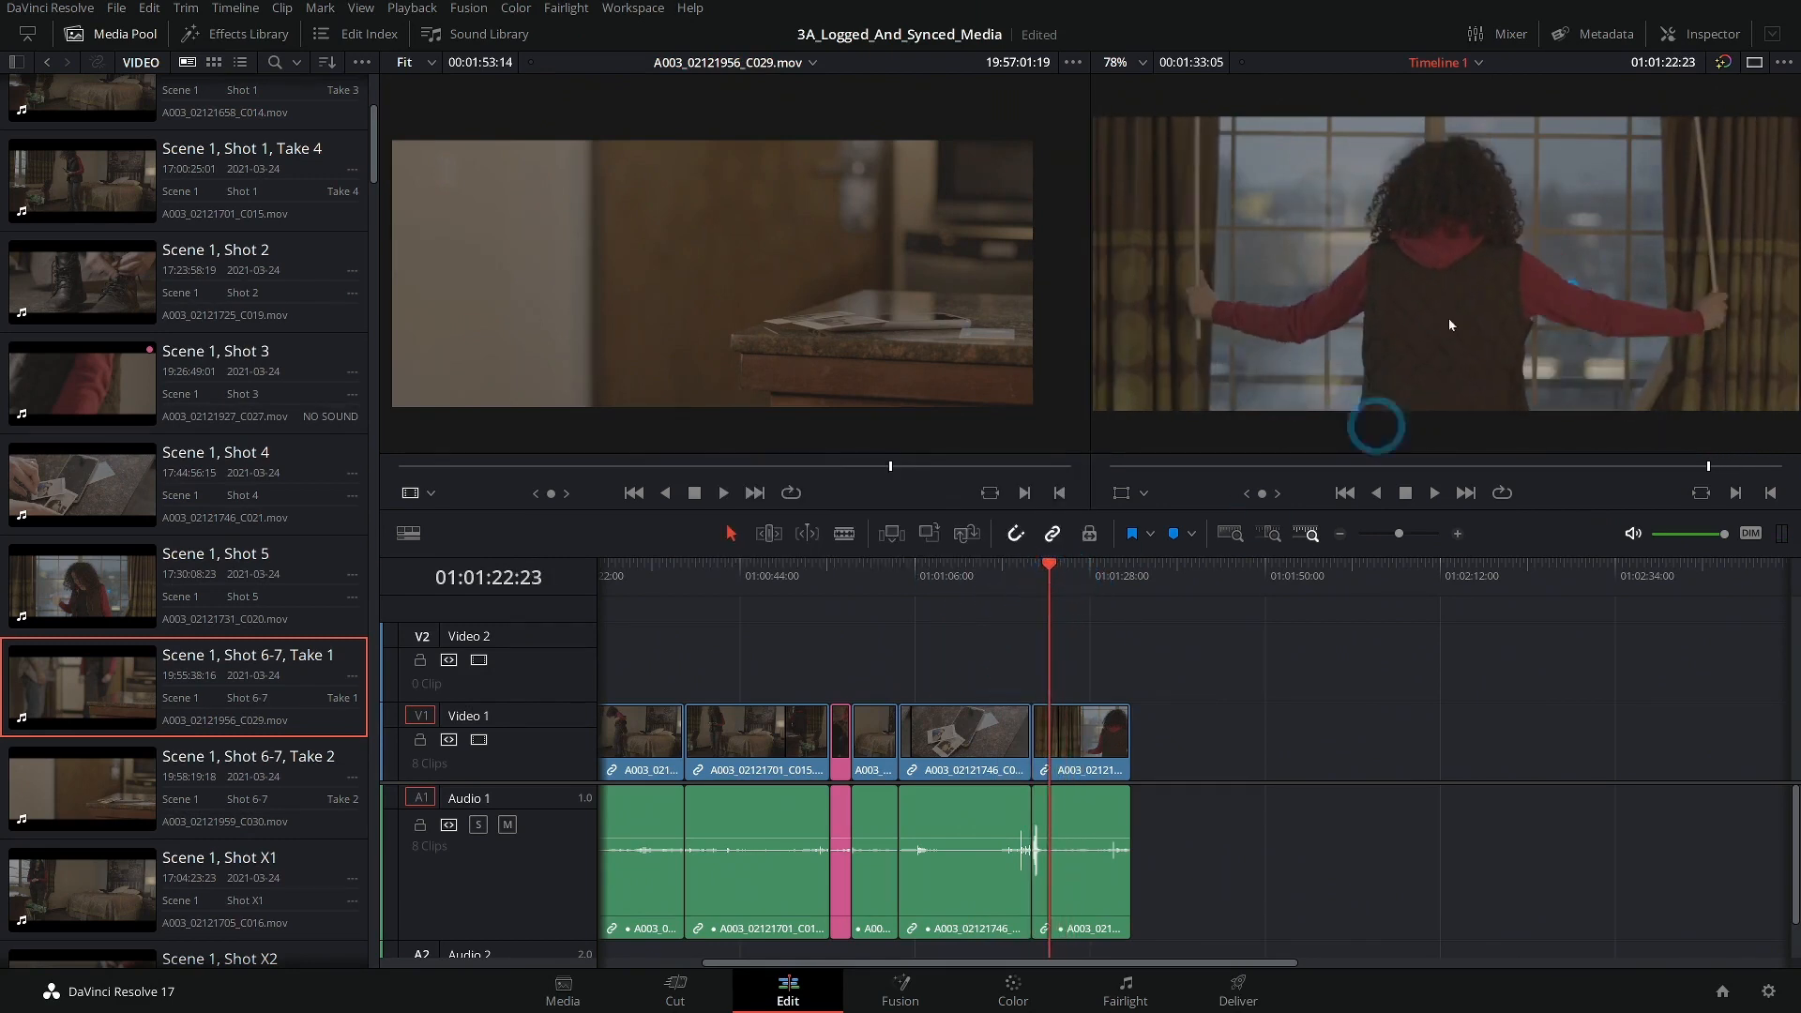
Review the timeline cut at the wide shot at 01:01:03:05 and the phone-and-photos shot at 01:01:14:08.
left_click_drag(932, 575, 886, 604)
key("space")
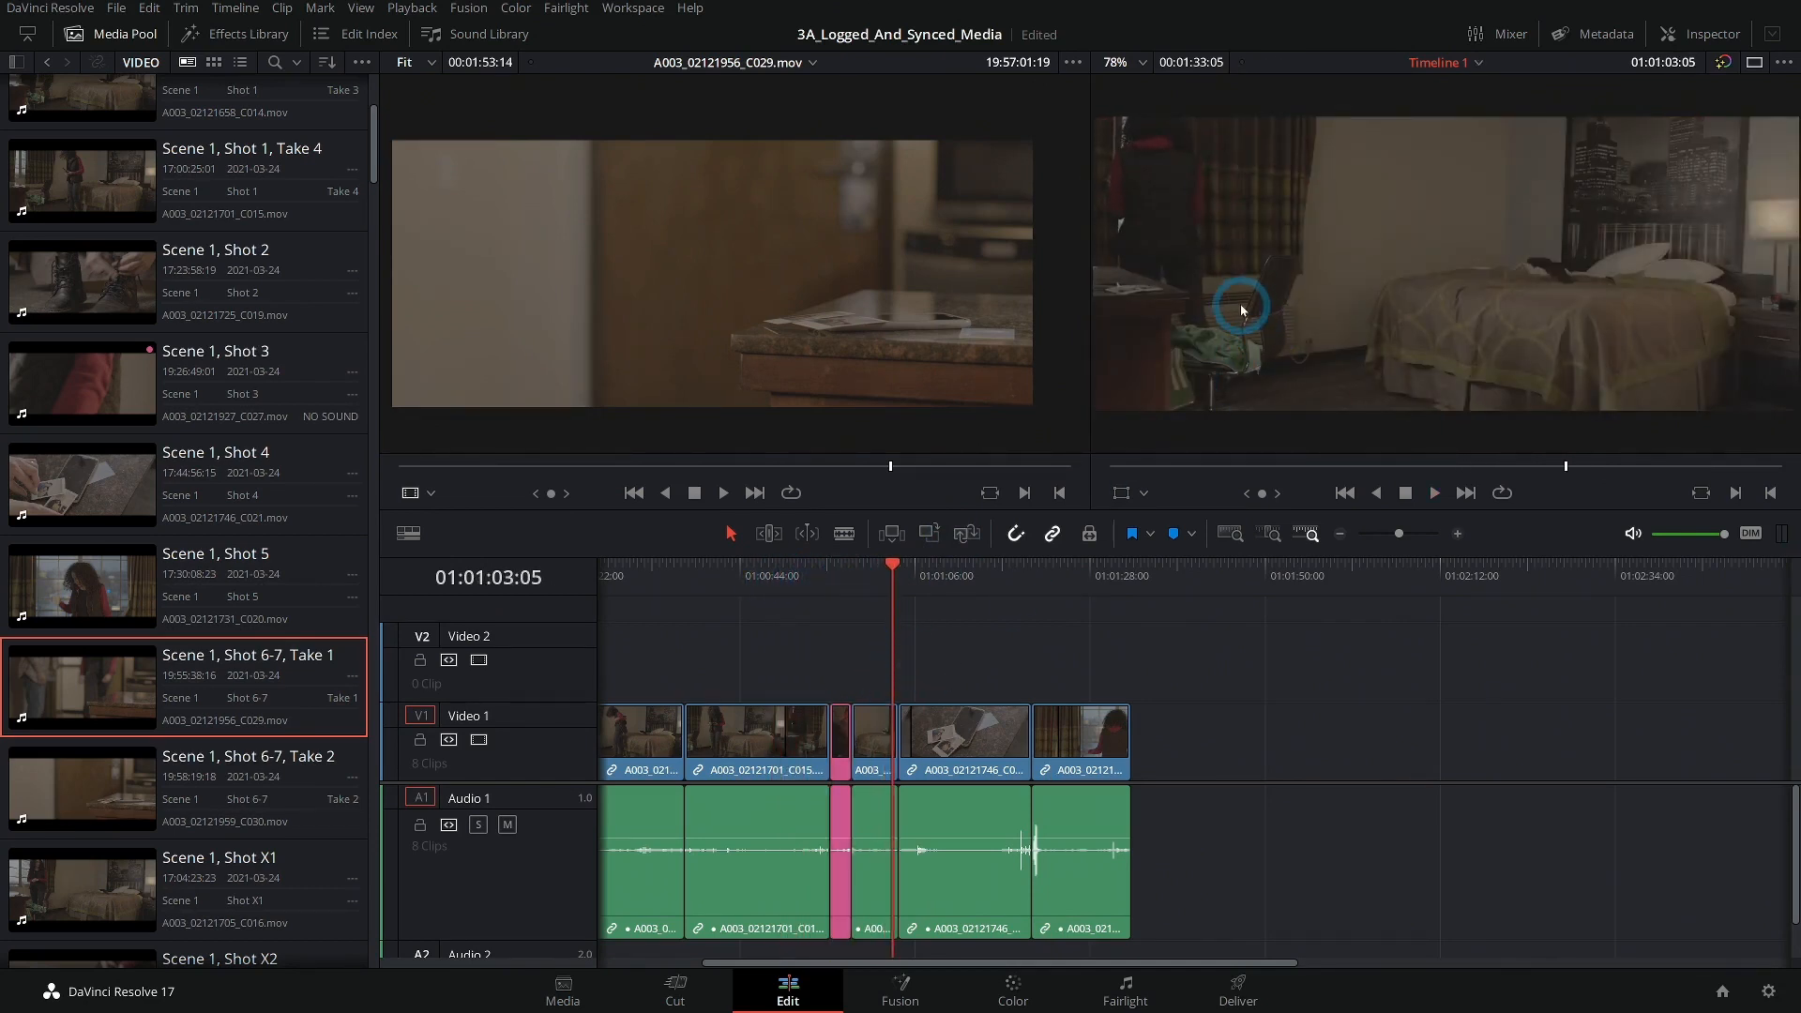
left_click_drag(950, 580, 996, 613)
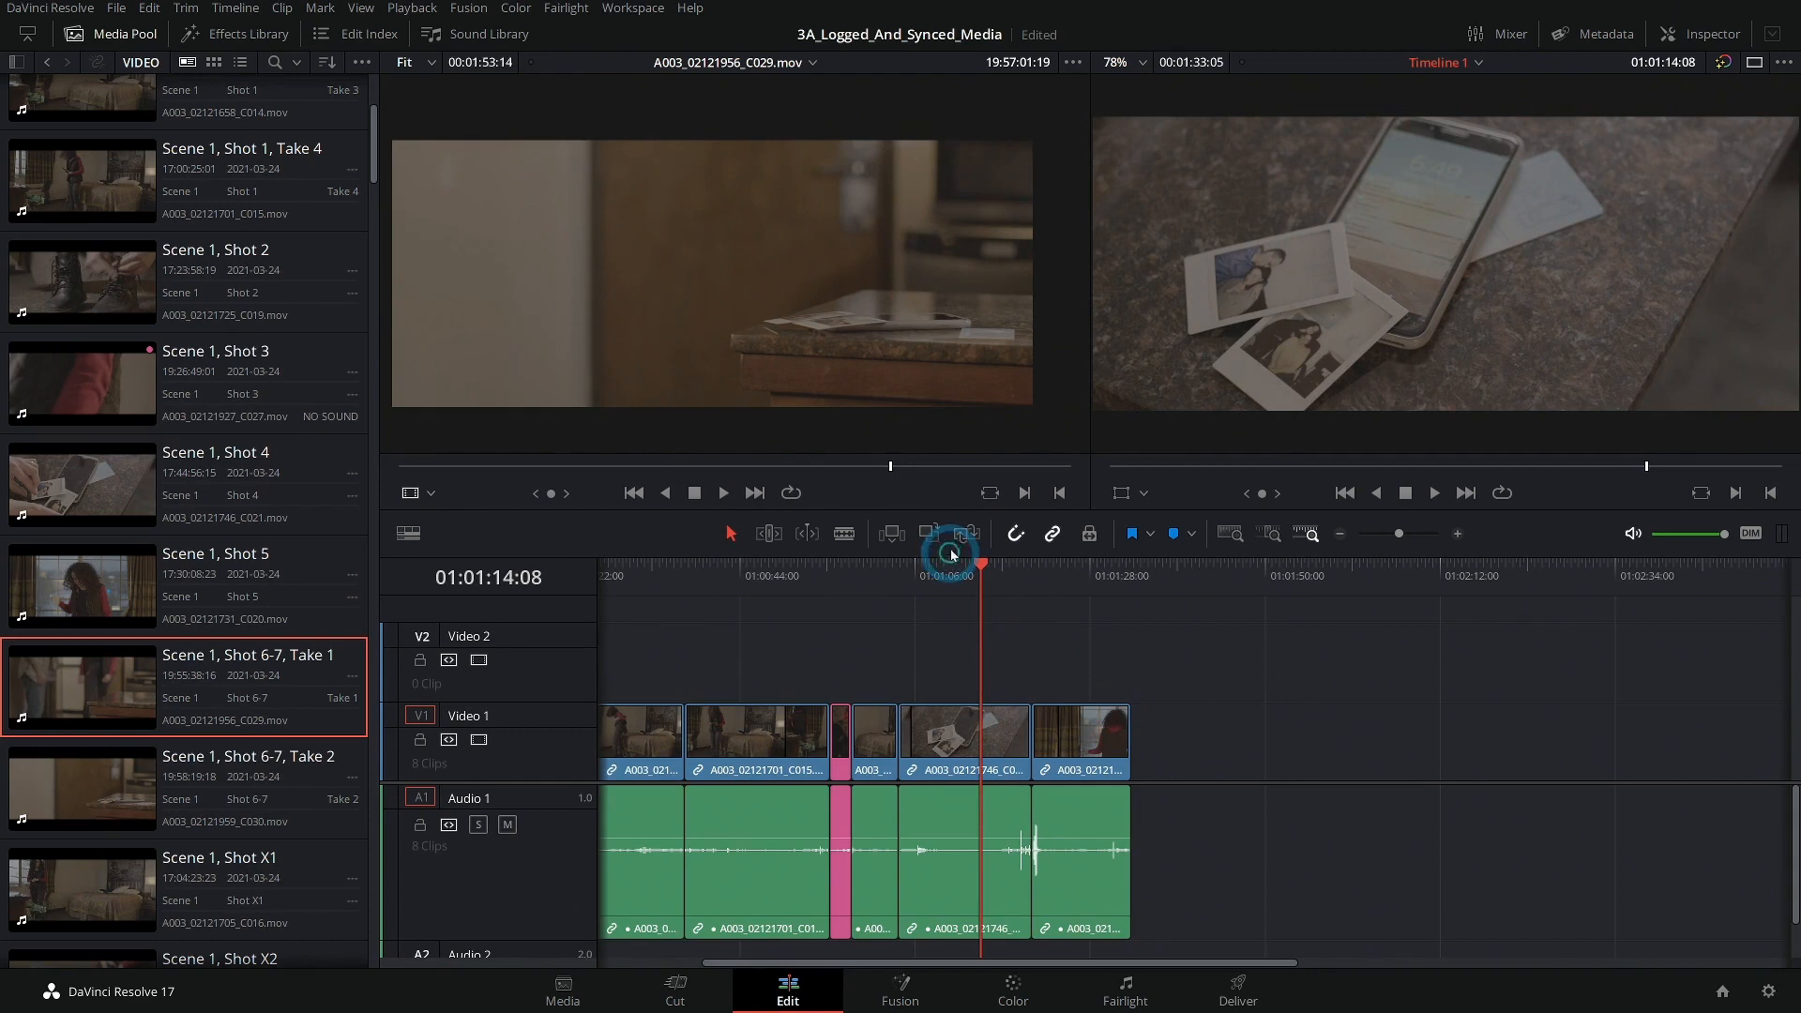
Mark the Scene 1, Shot 6-7, Take 1 range from 19:57:03:09 to 19:57:12:07.
mouse_move(893, 469)
left_mouse_down()
mouse_move(1081, 481)
mouse_move(902, 495)
left_mouse_up()
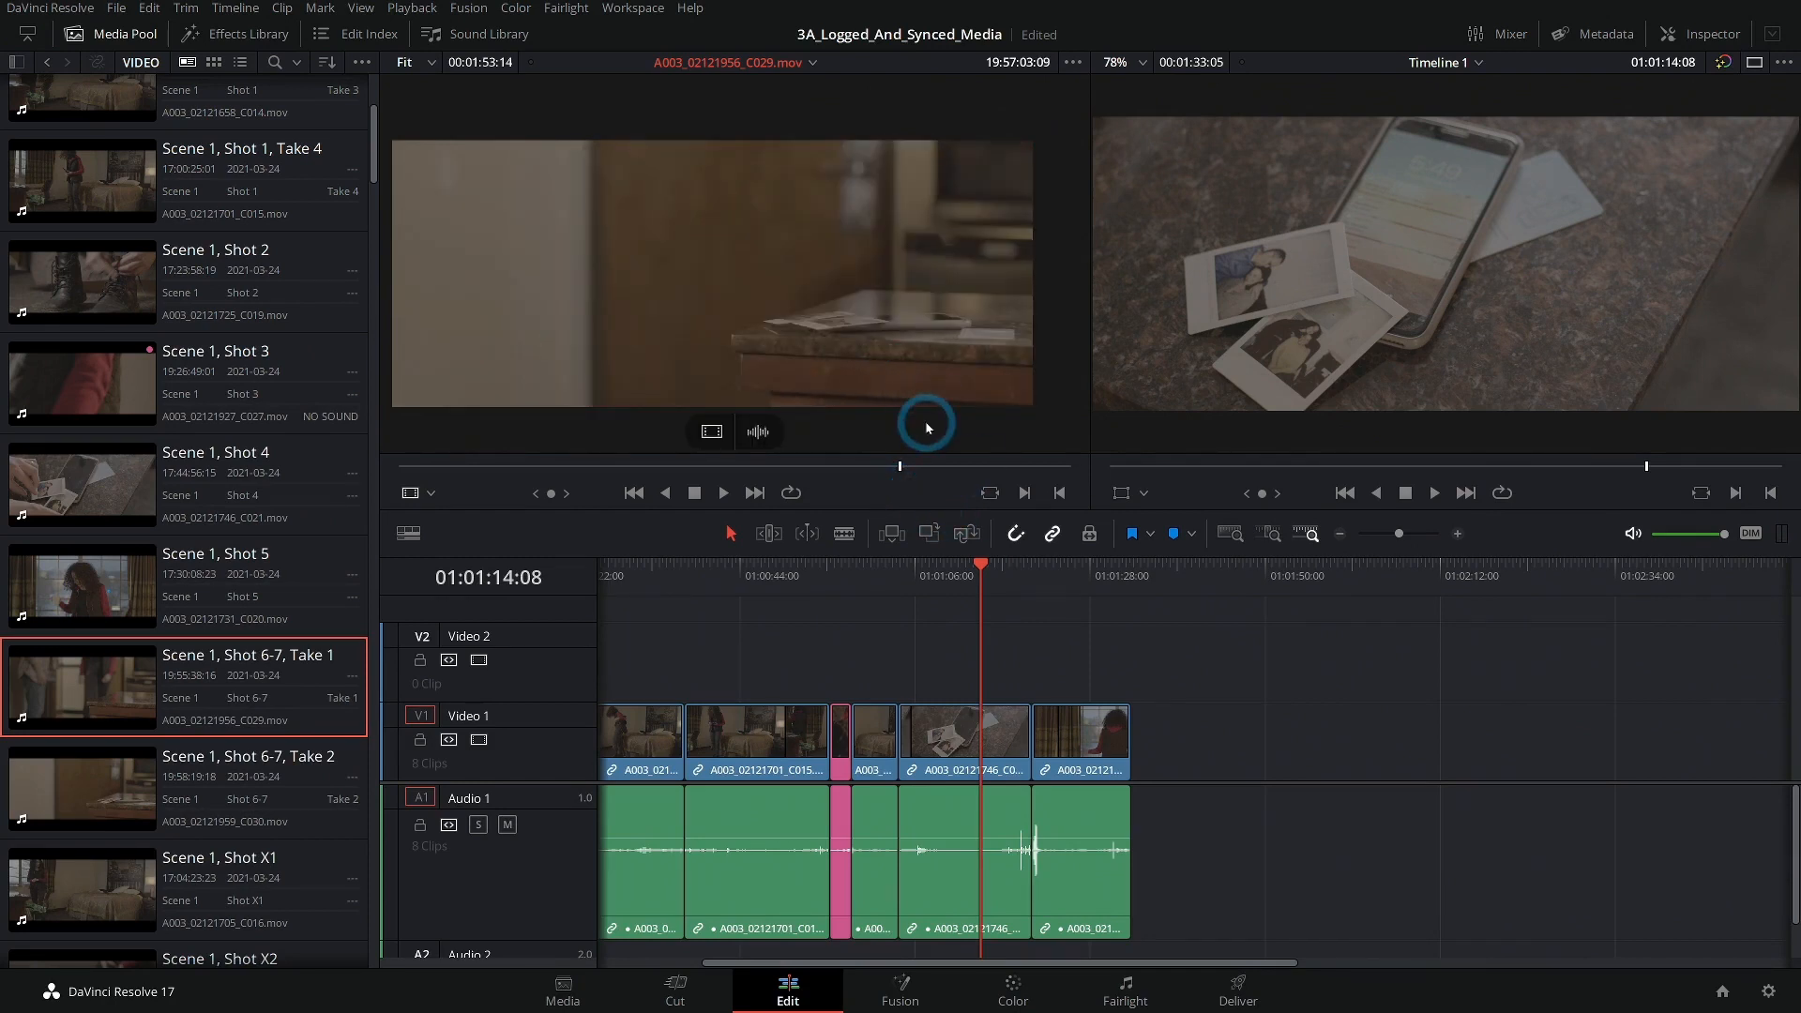
key("space")
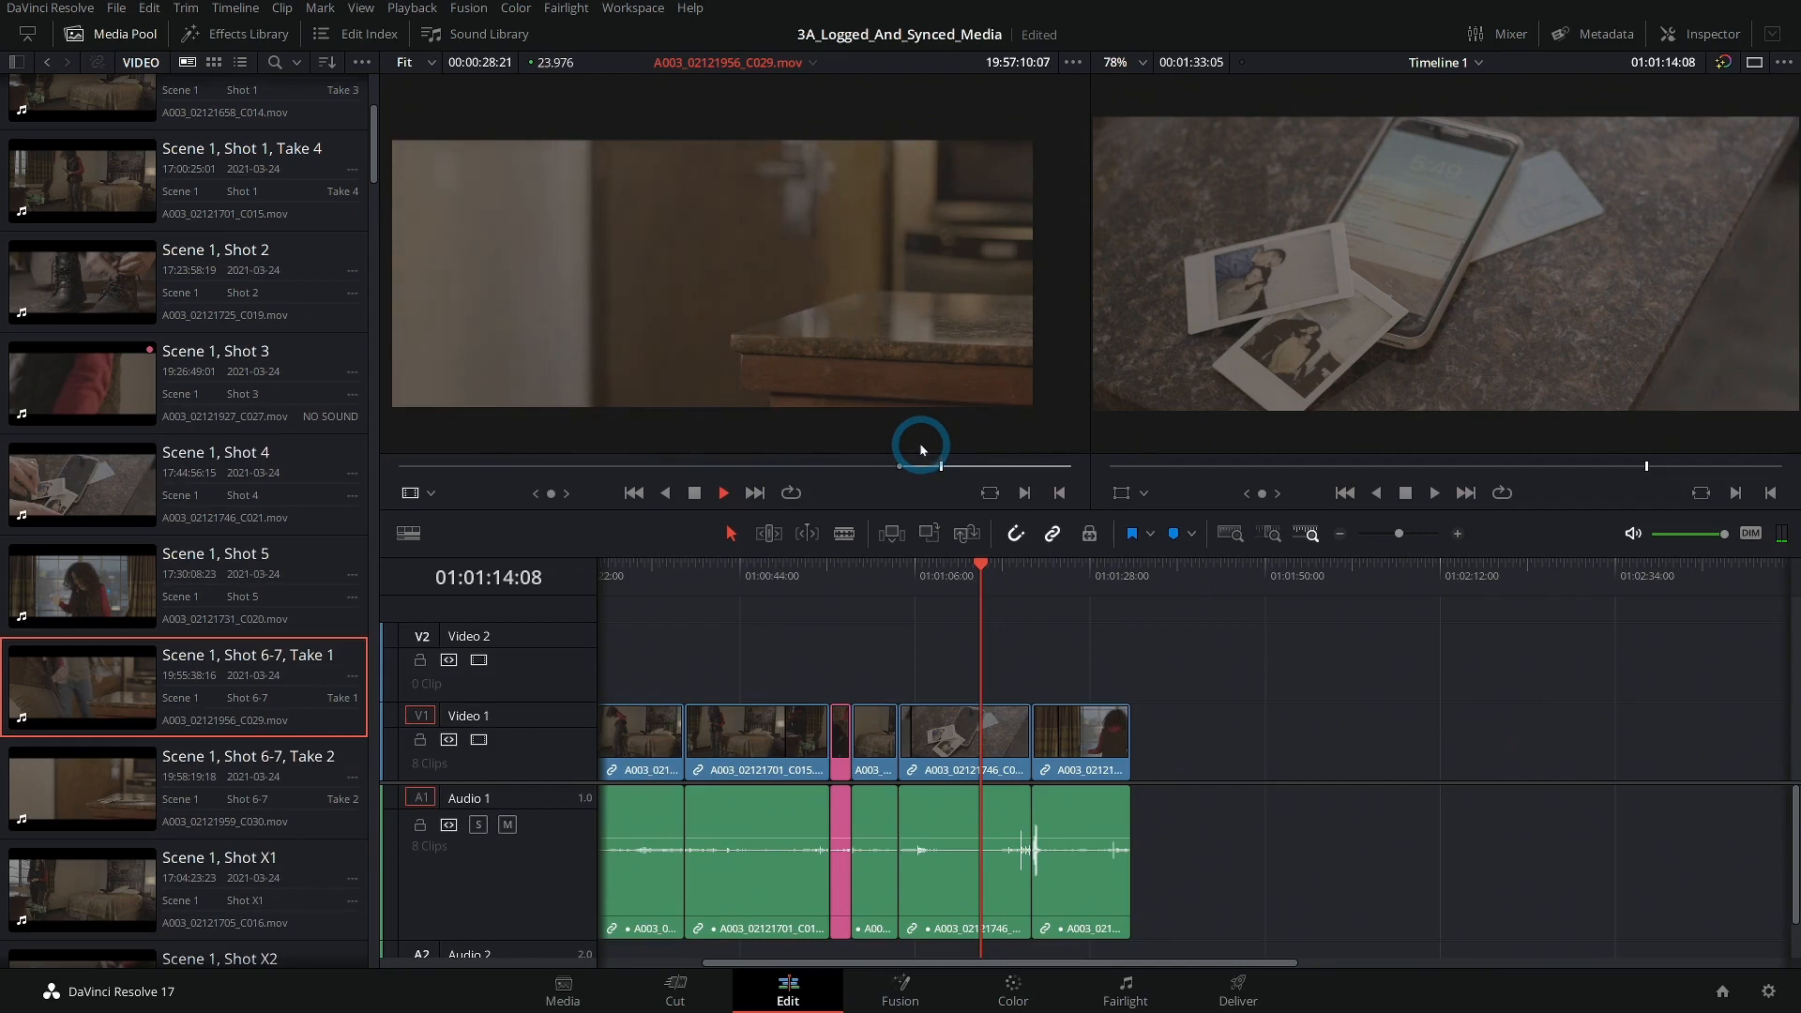
key("space")
key("o")
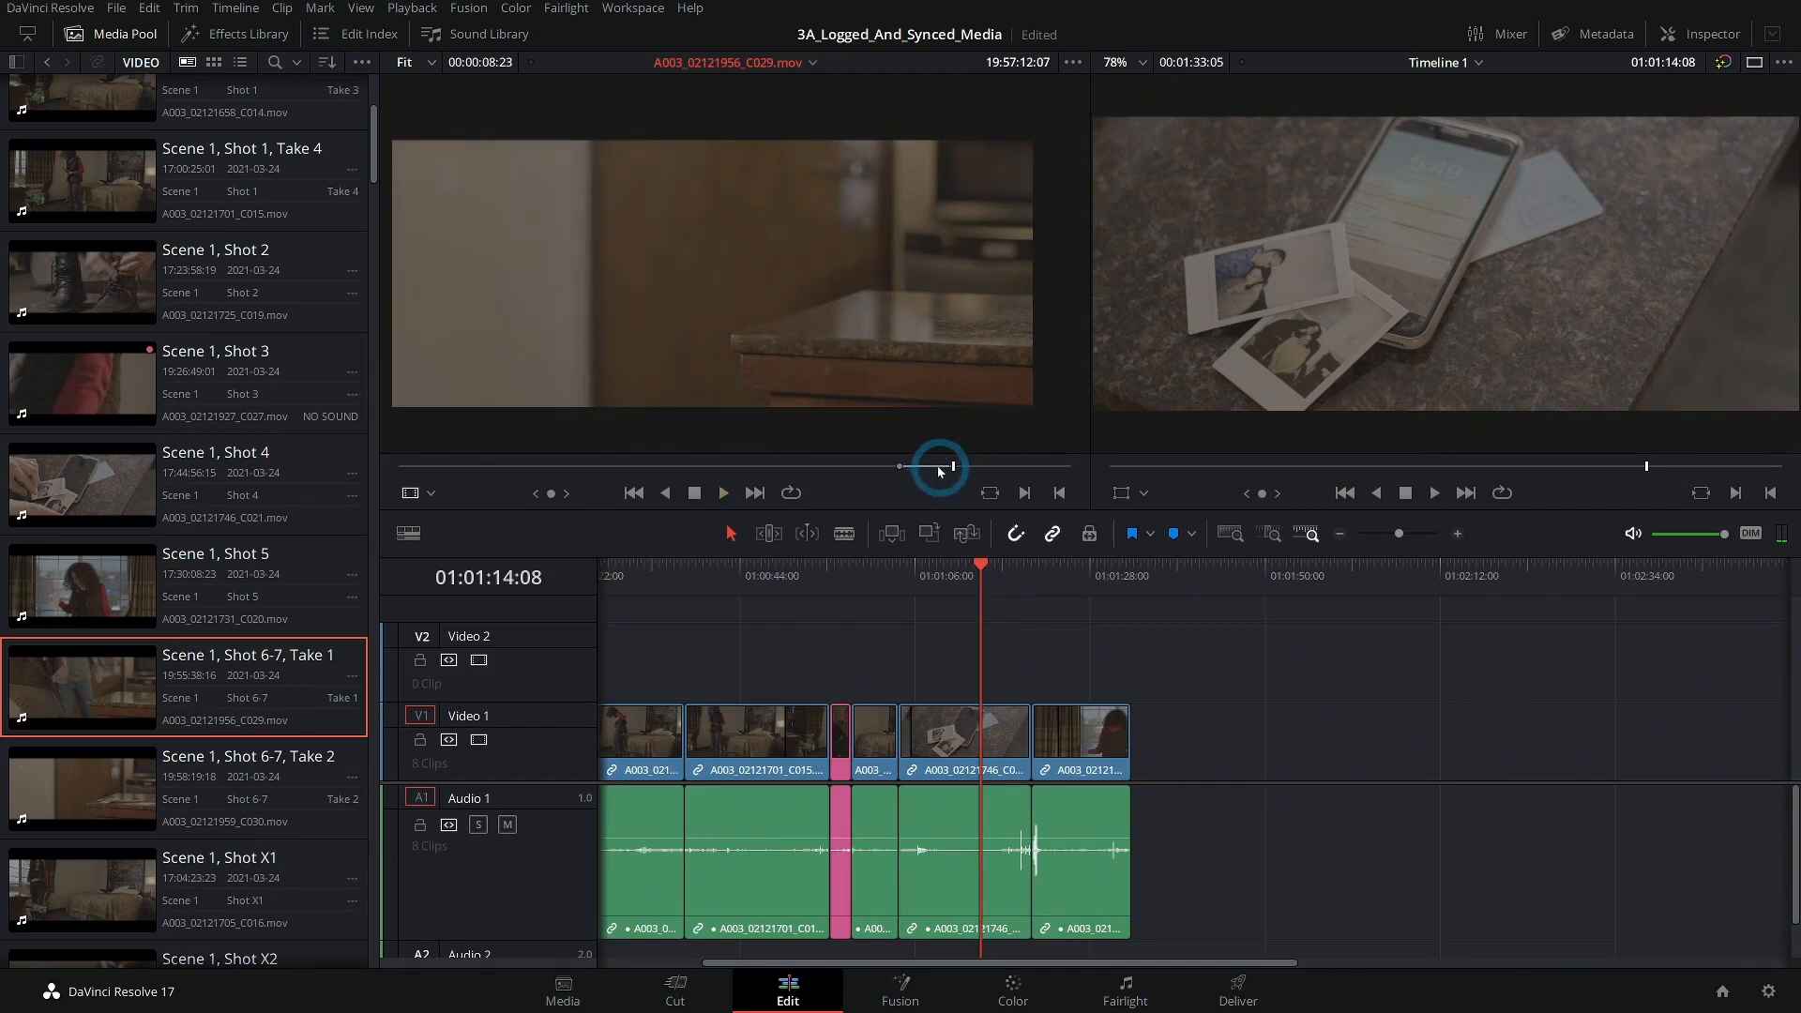
Add the marked Take 1 range after the Shot 5 clip on Video 1 and close the gap between them.
left_click_drag(739, 326, 1247, 737)
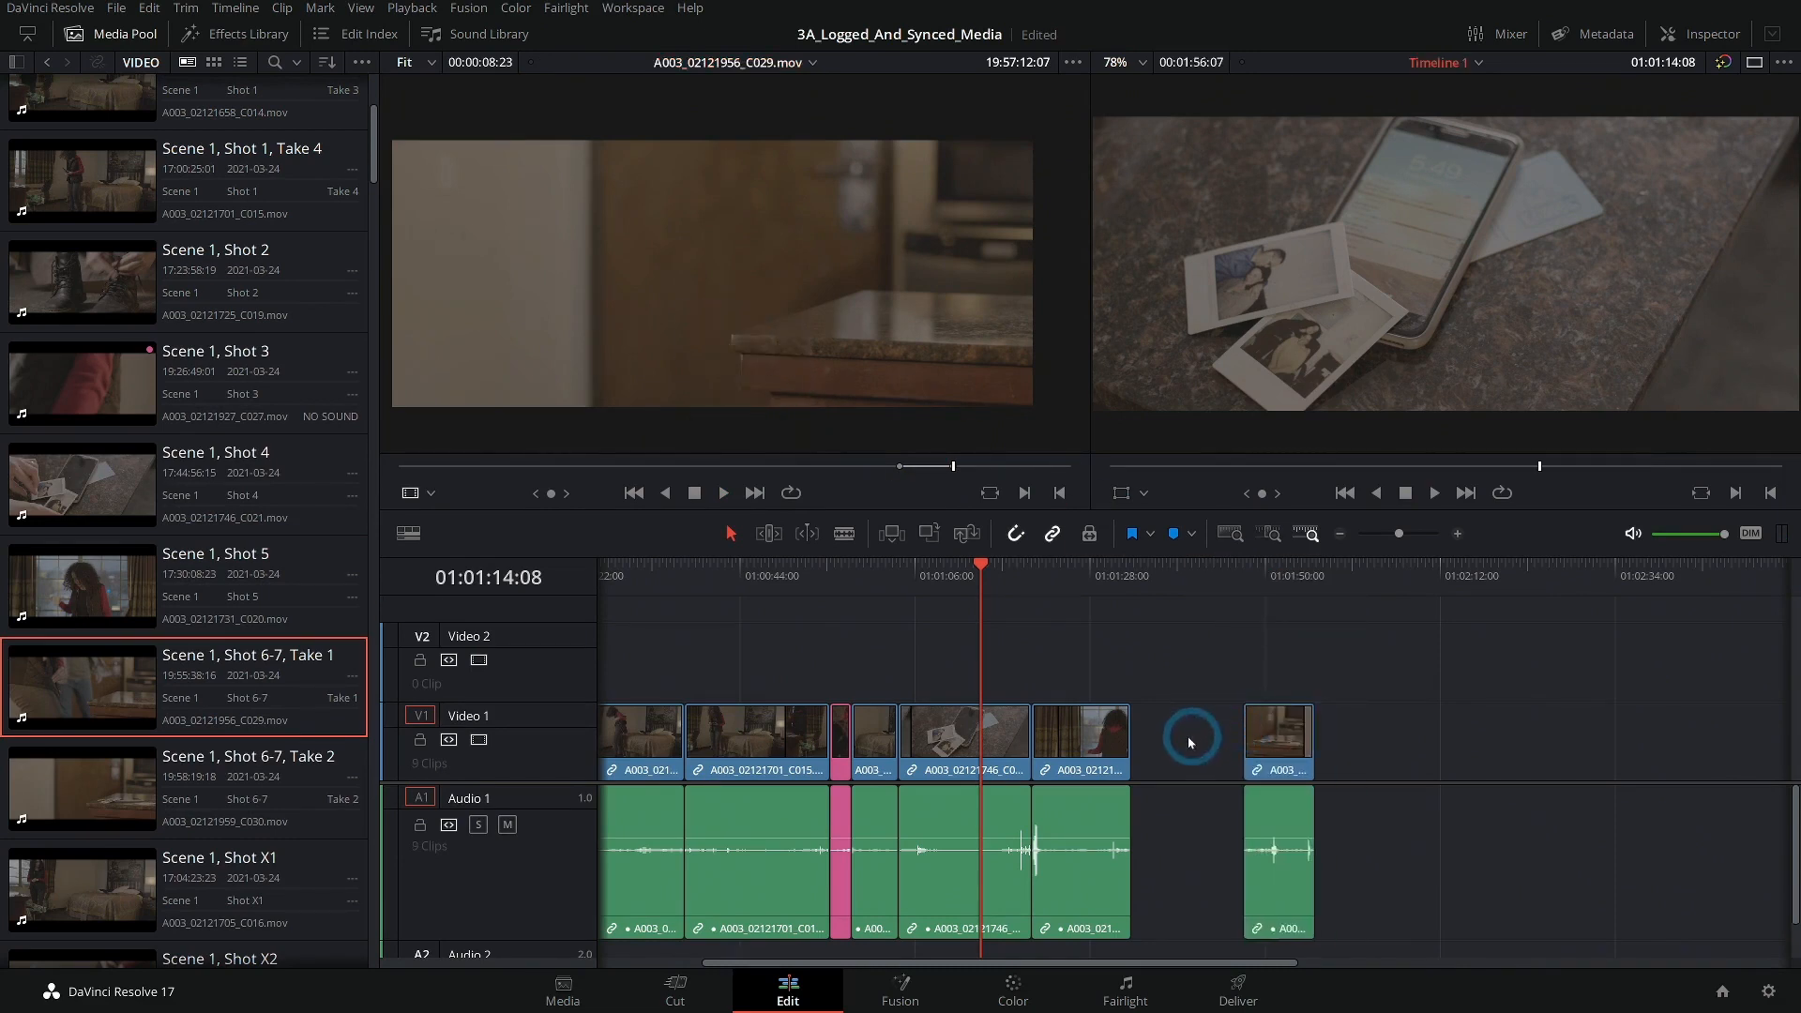
left_click(1182, 744)
key("Delete")
Load Scene 1, Shot 6-7, Take 2 and mark the range from 19:59:06:04 to 19:59:13:07.
left_click(48, 767)
left_click_drag(453, 465, 918, 474)
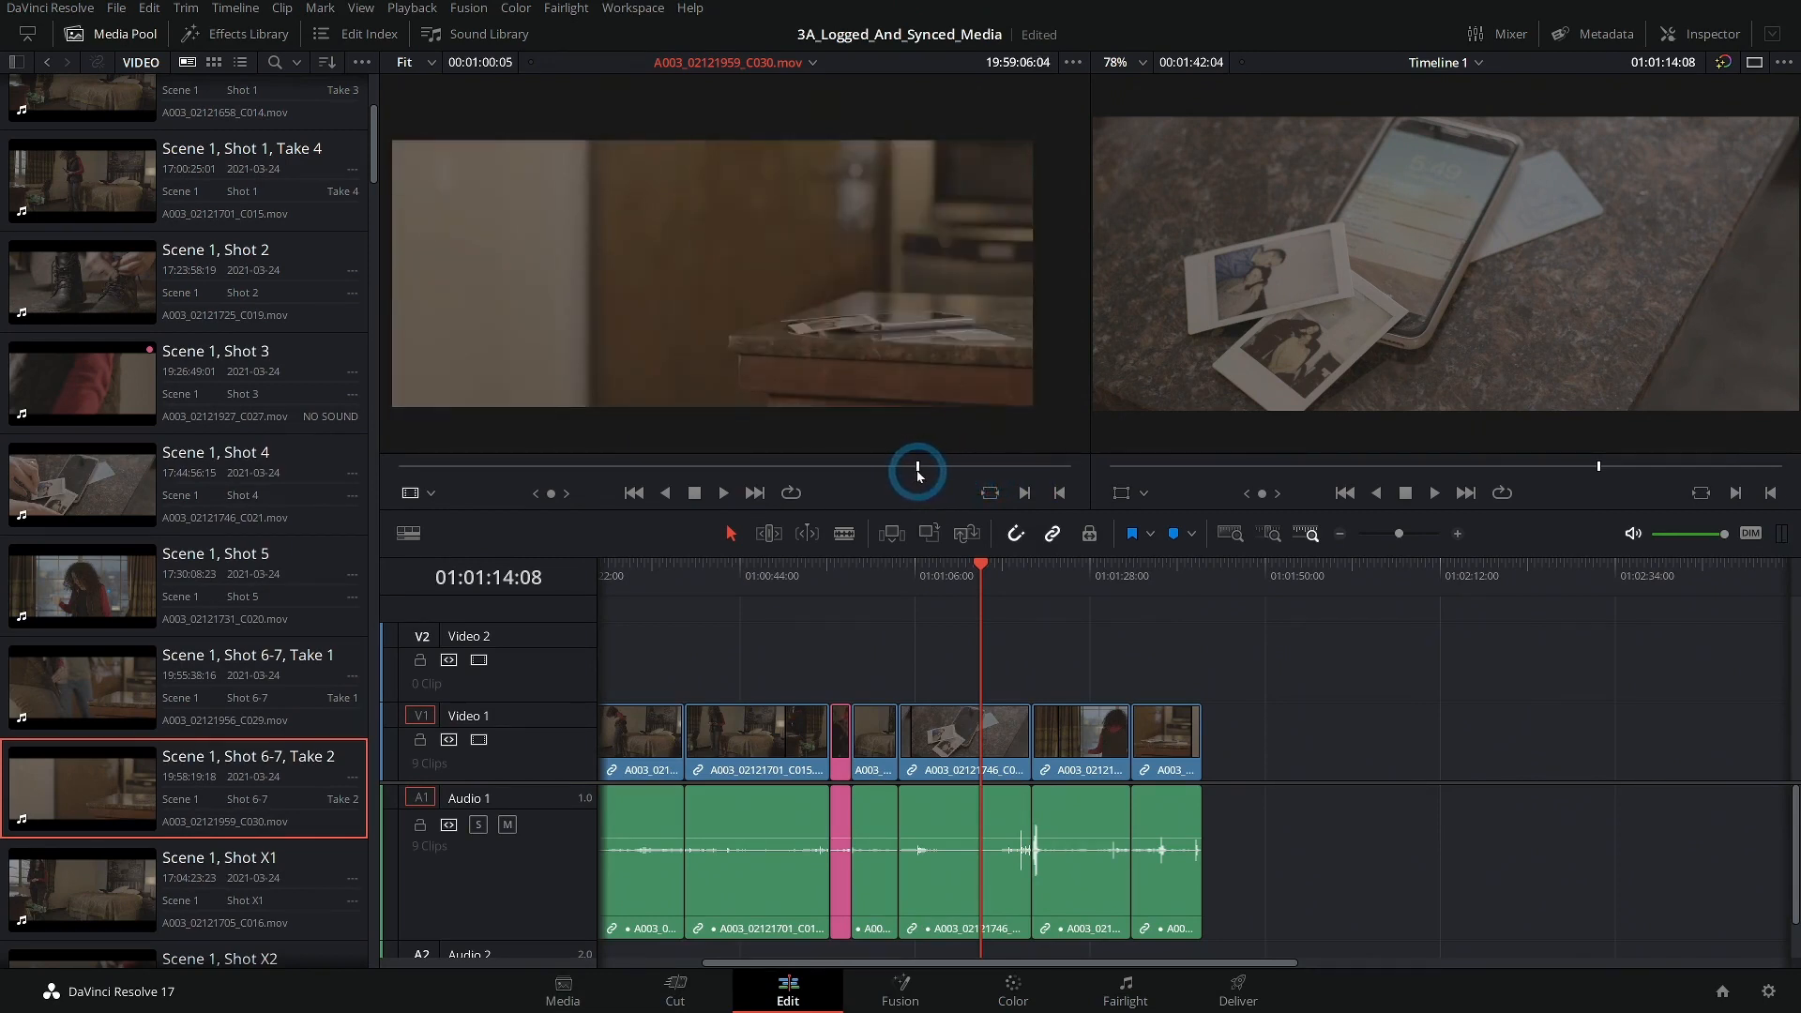
key("space")
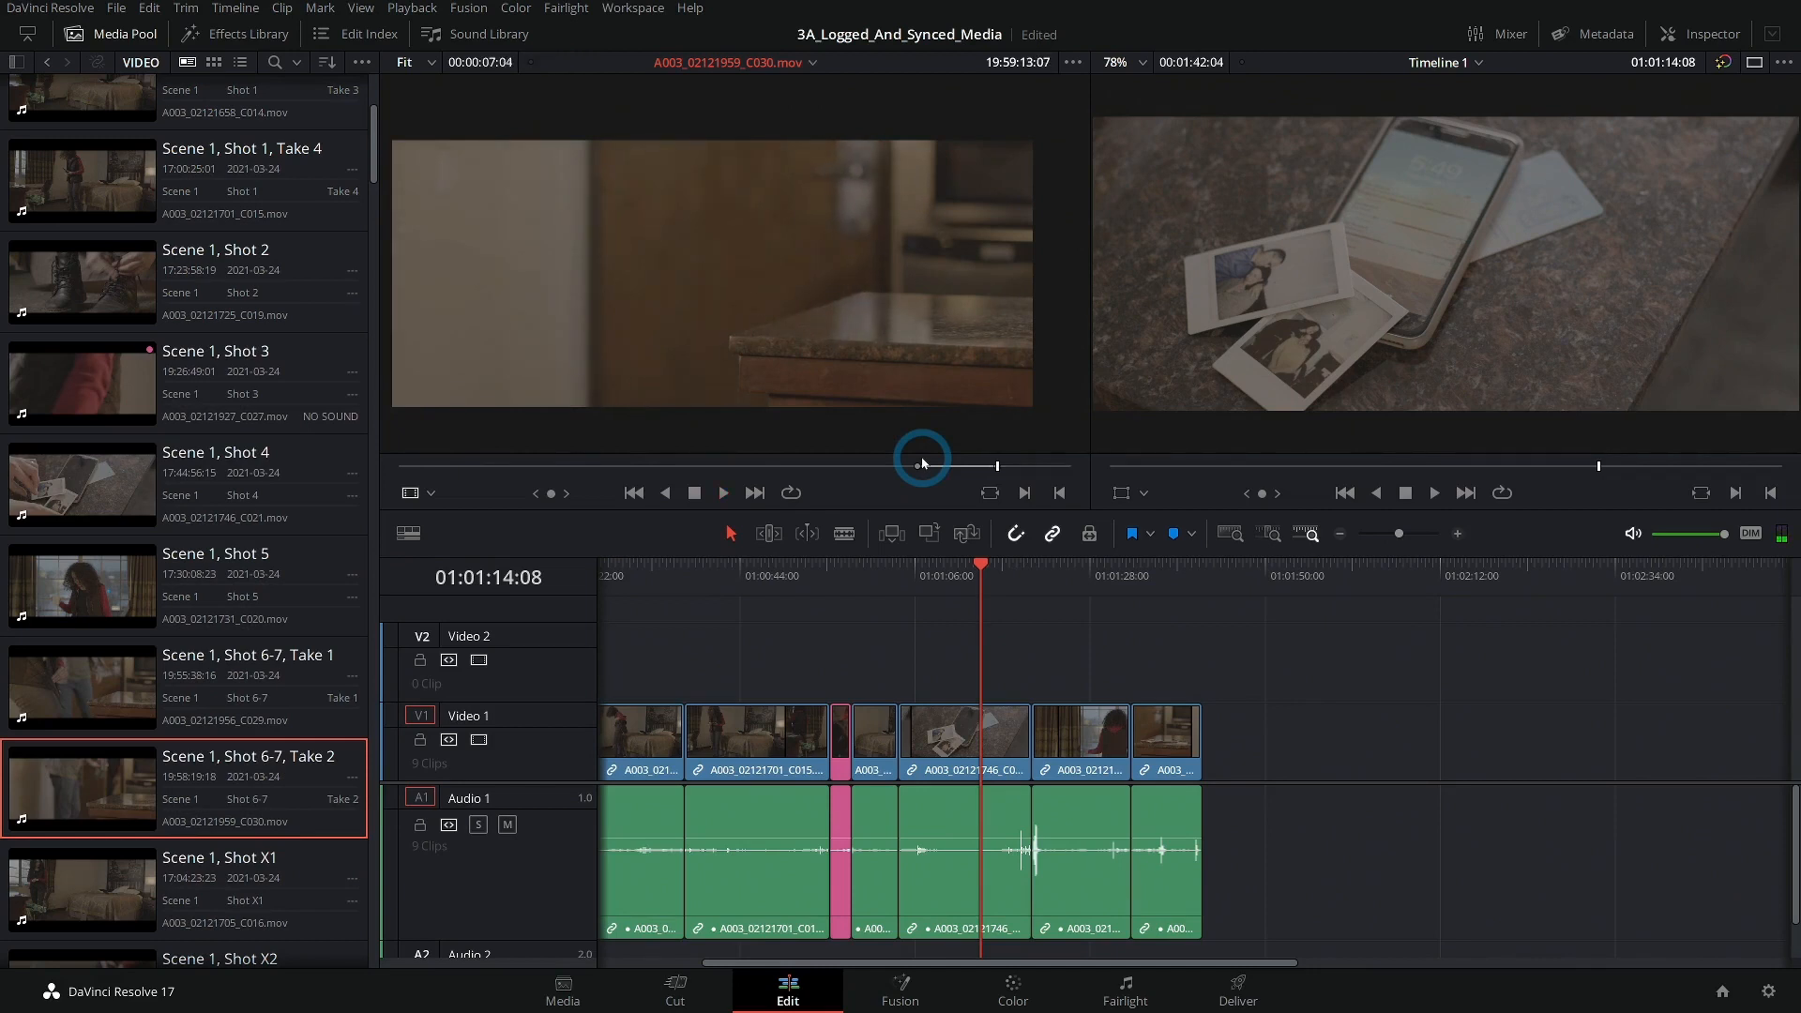
Add the marked Take 2 range to Video 1 in place of the Take 1 clip and close the gap after Shot 5.
left_click_drag(689, 275, 1342, 741)
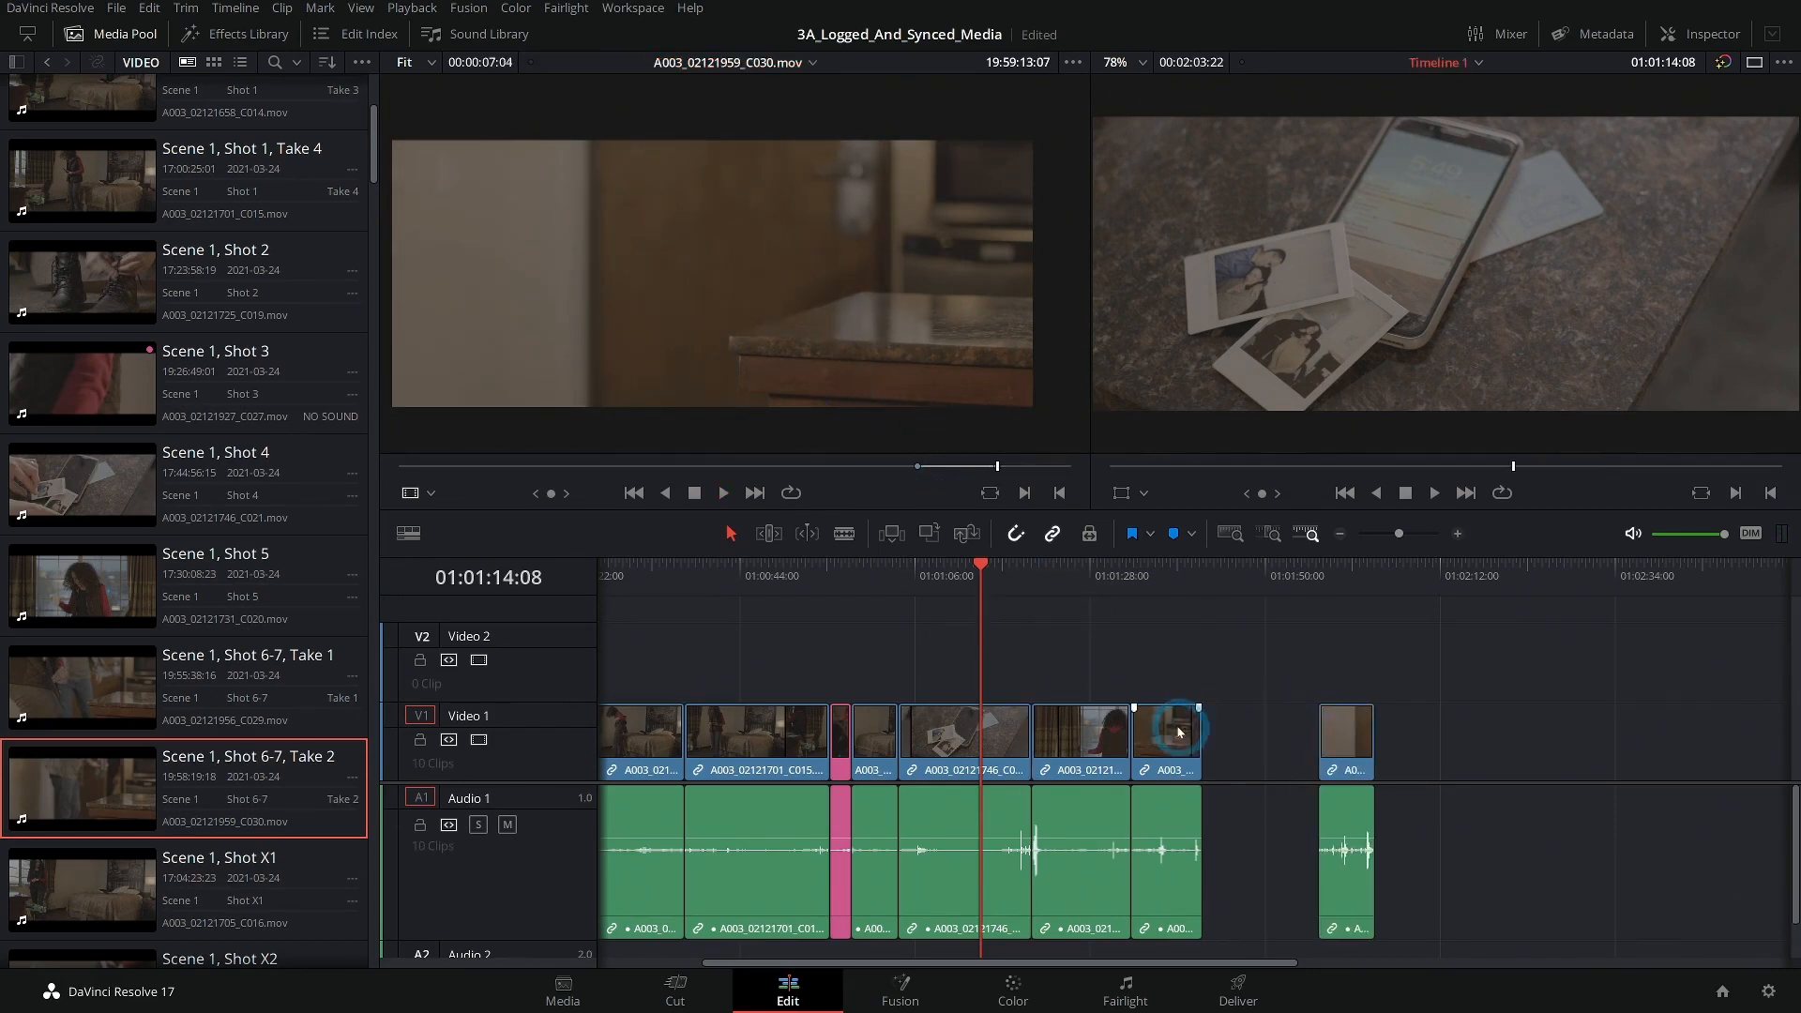
key("Delete")
left_click(1250, 755)
key("Delete")
left_click_drag(1126, 597, 1354, 605)
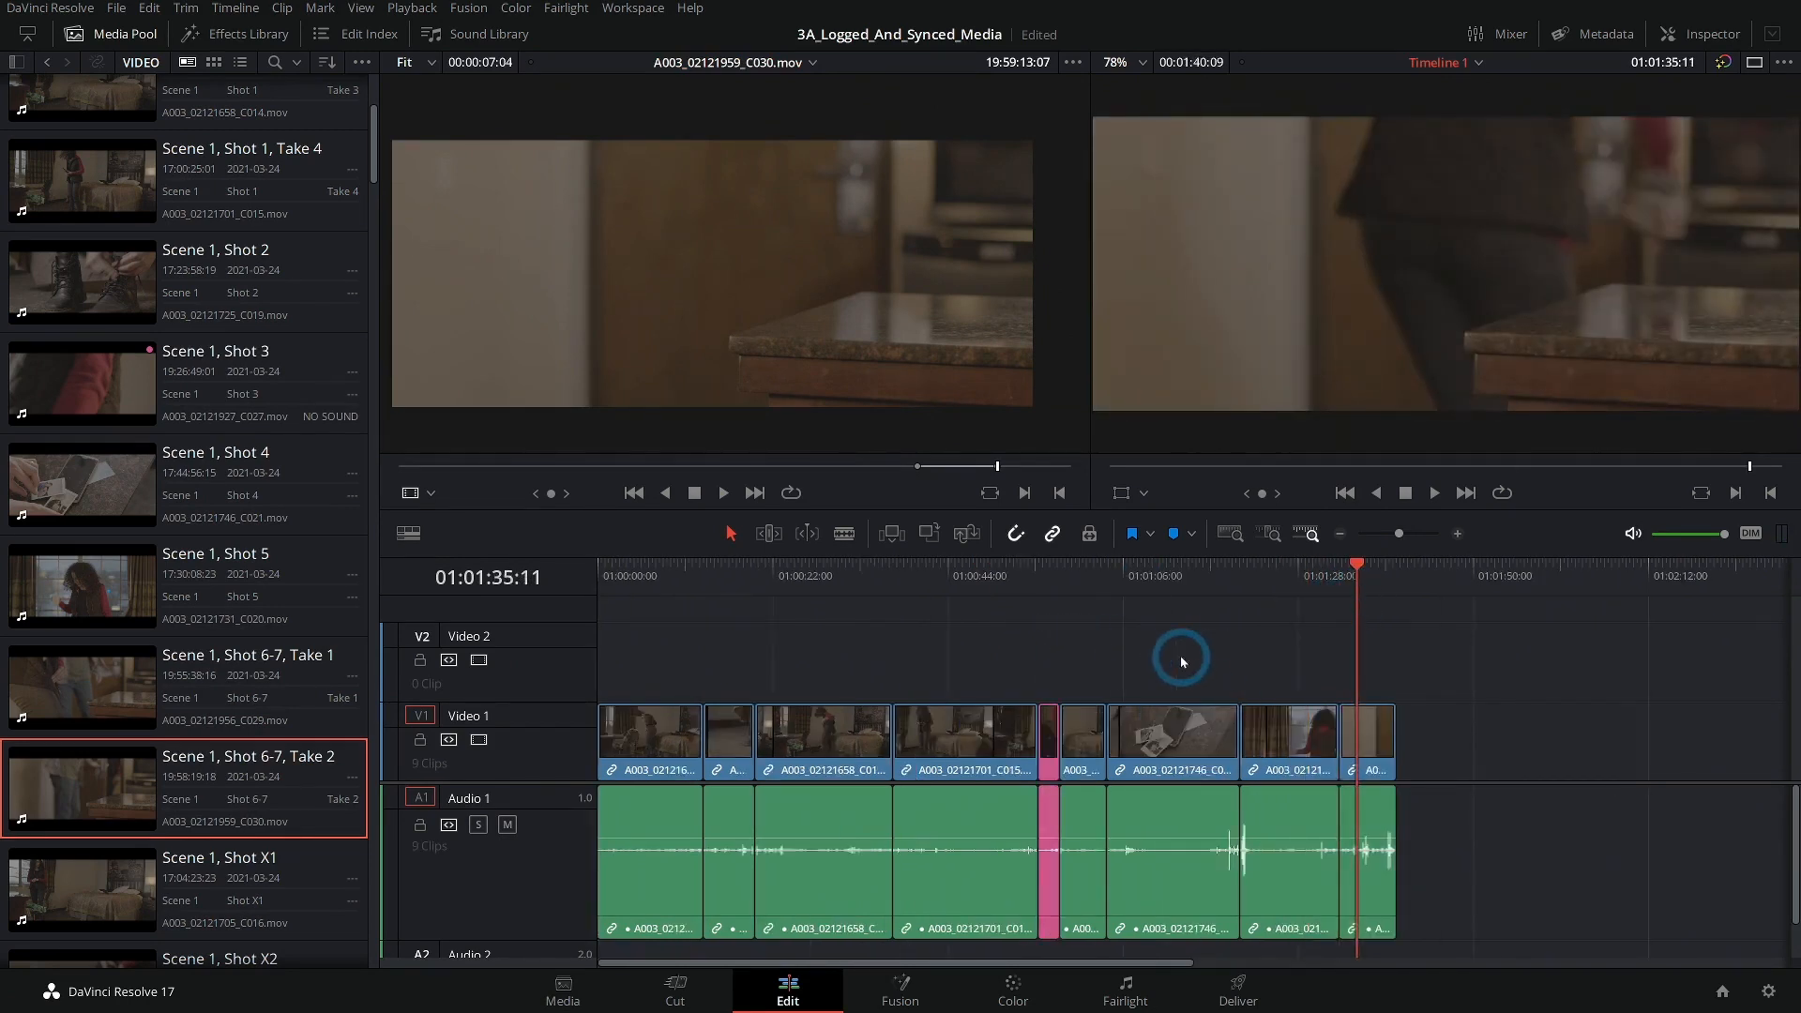
Mark Scene 1, Shot X1 from 17:05:17:19 to 17:05:24:09 and add it to Video 1 past the Shot 6-7 clip, leaving a gap.
scroll(178, 610, "down", 5)
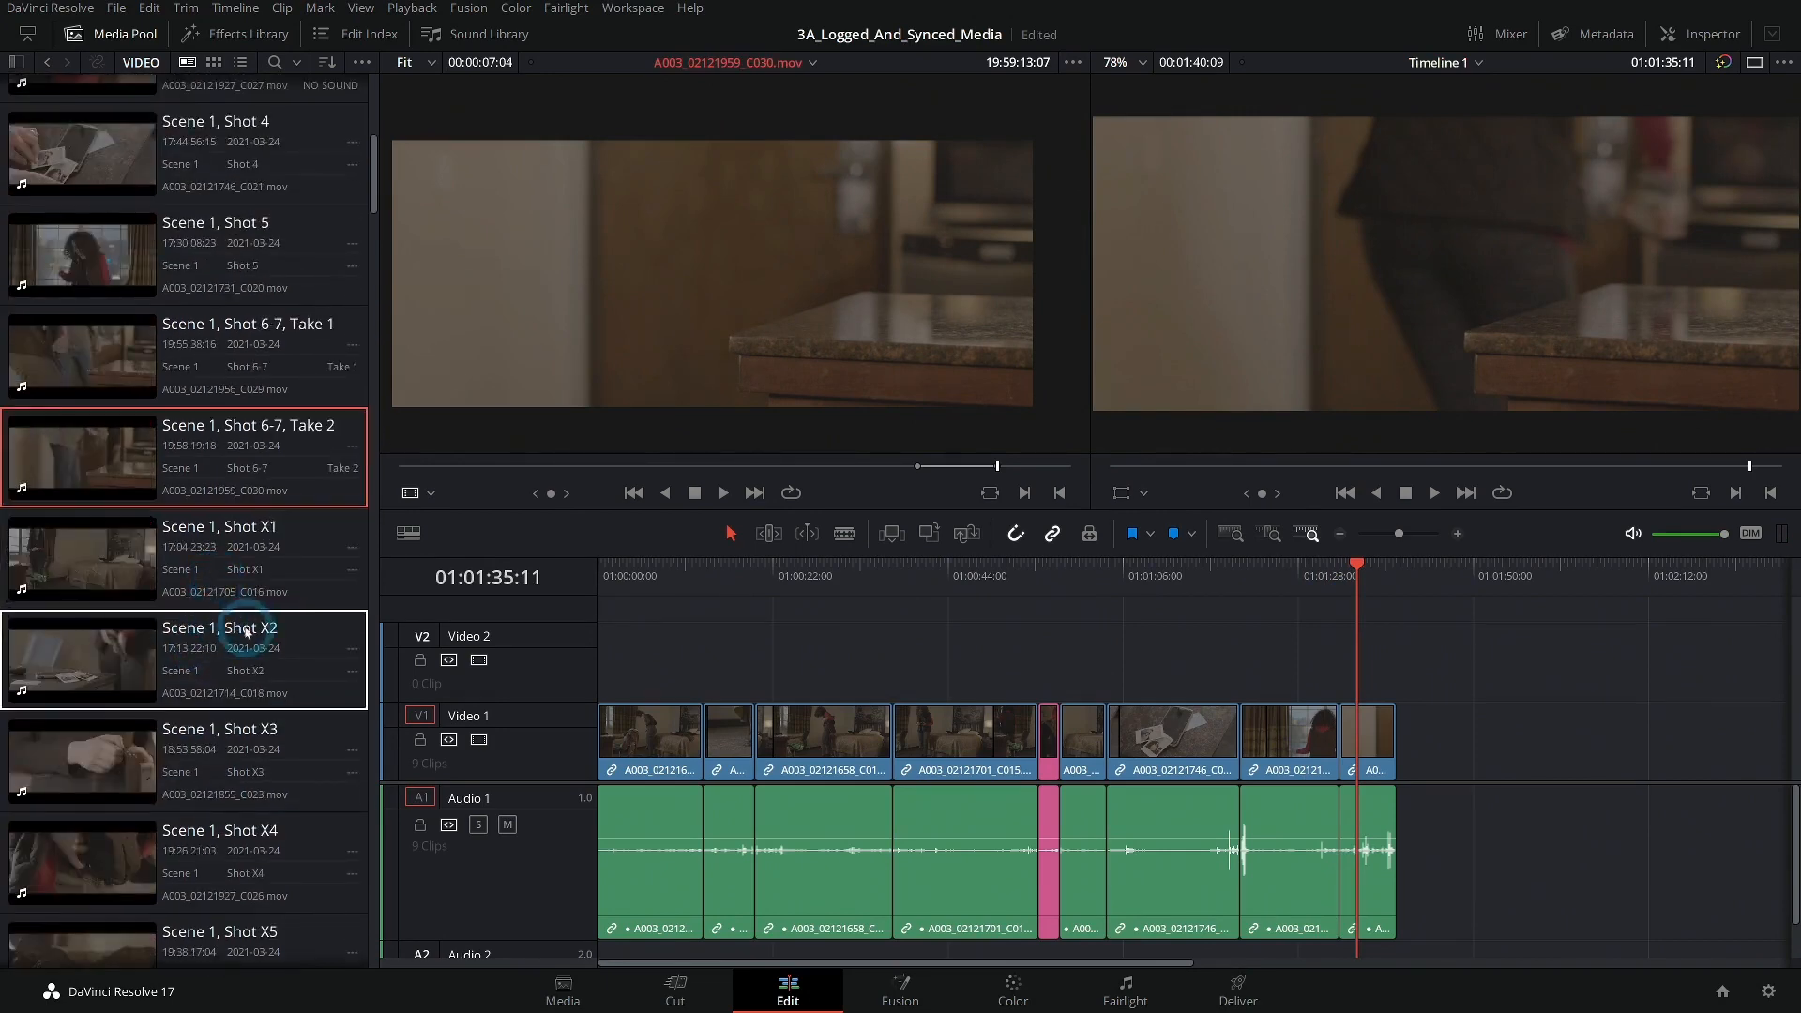
scroll(258, 659, "down", 2)
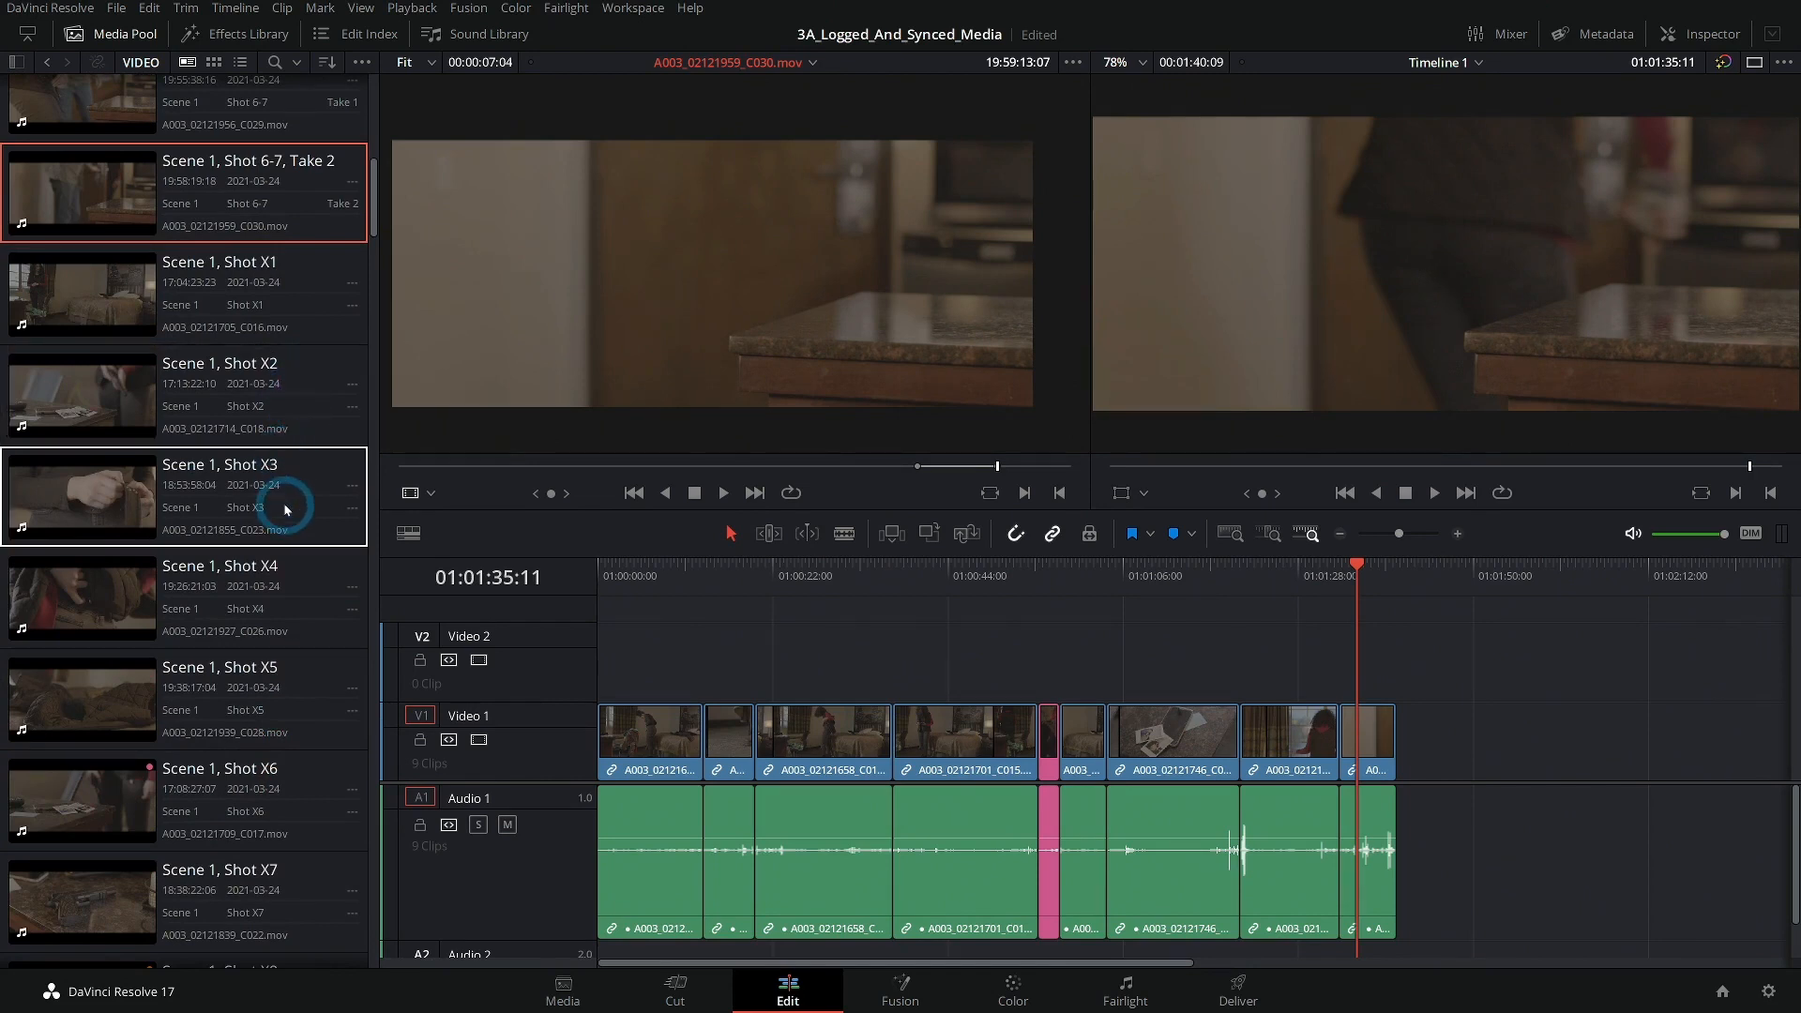
left_click(80, 289)
left_click(468, 466)
left_click_drag(479, 475, 971, 474)
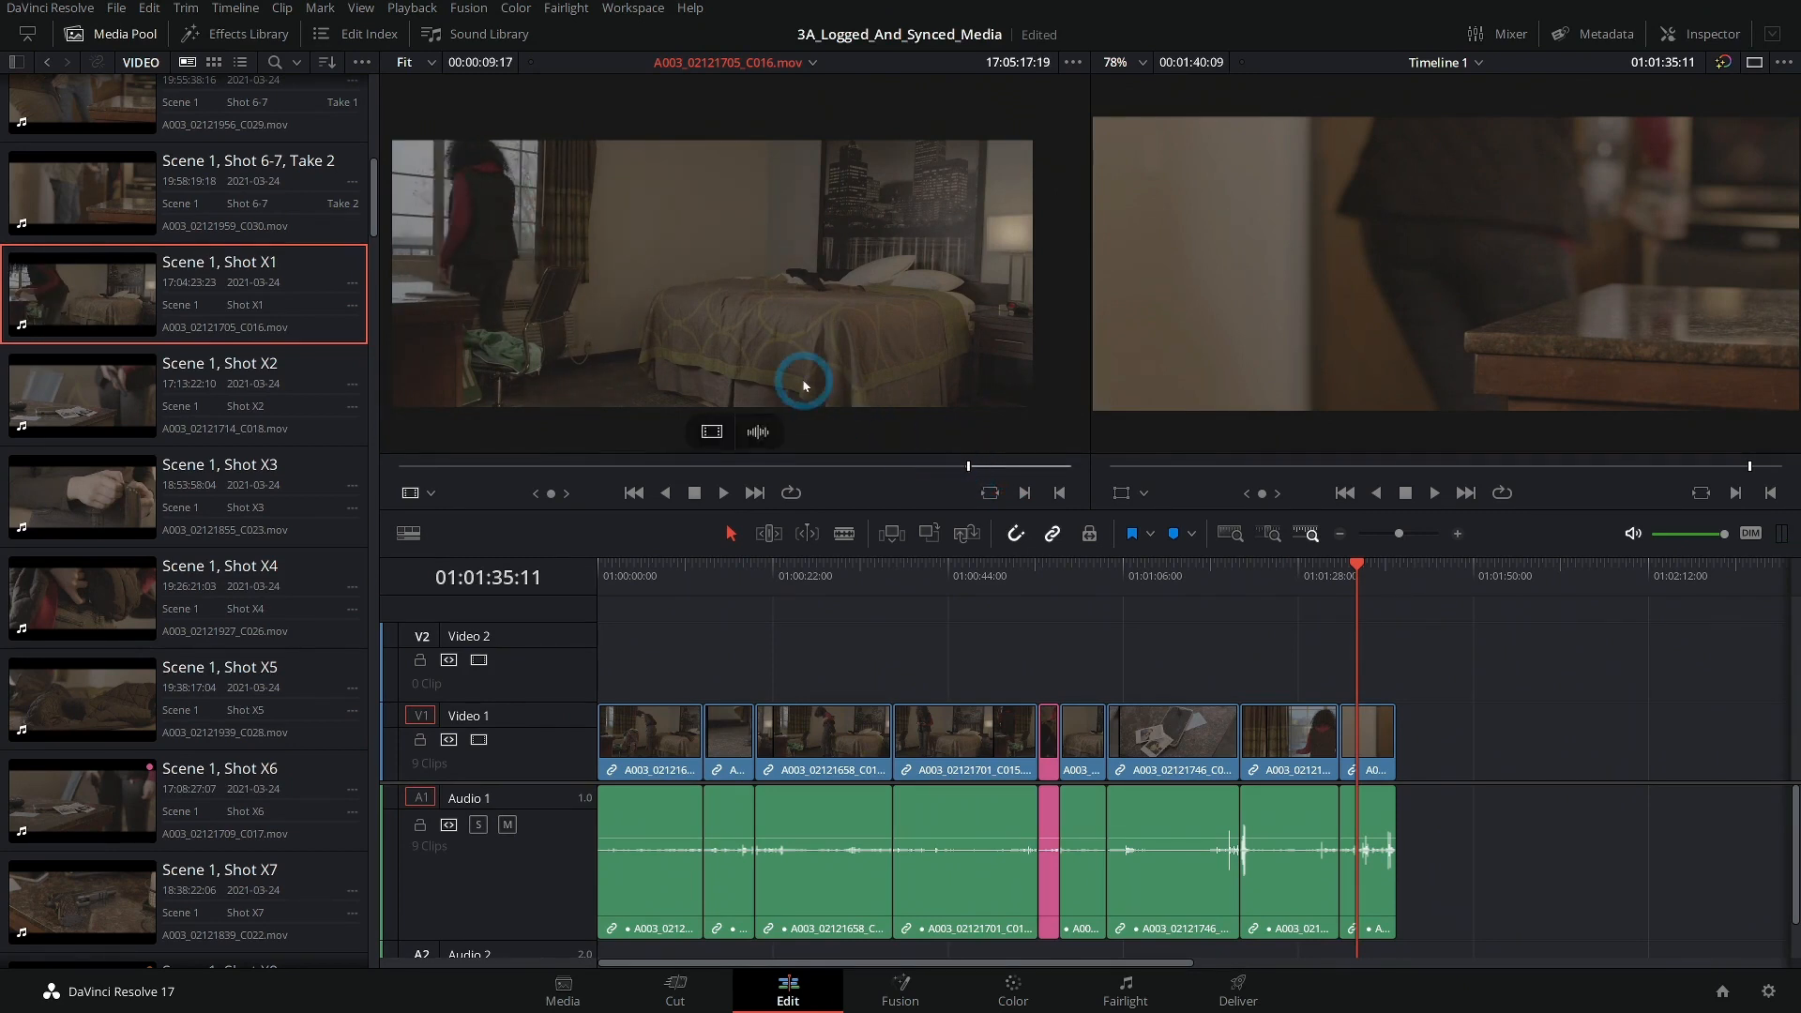
key("l")
key("l")
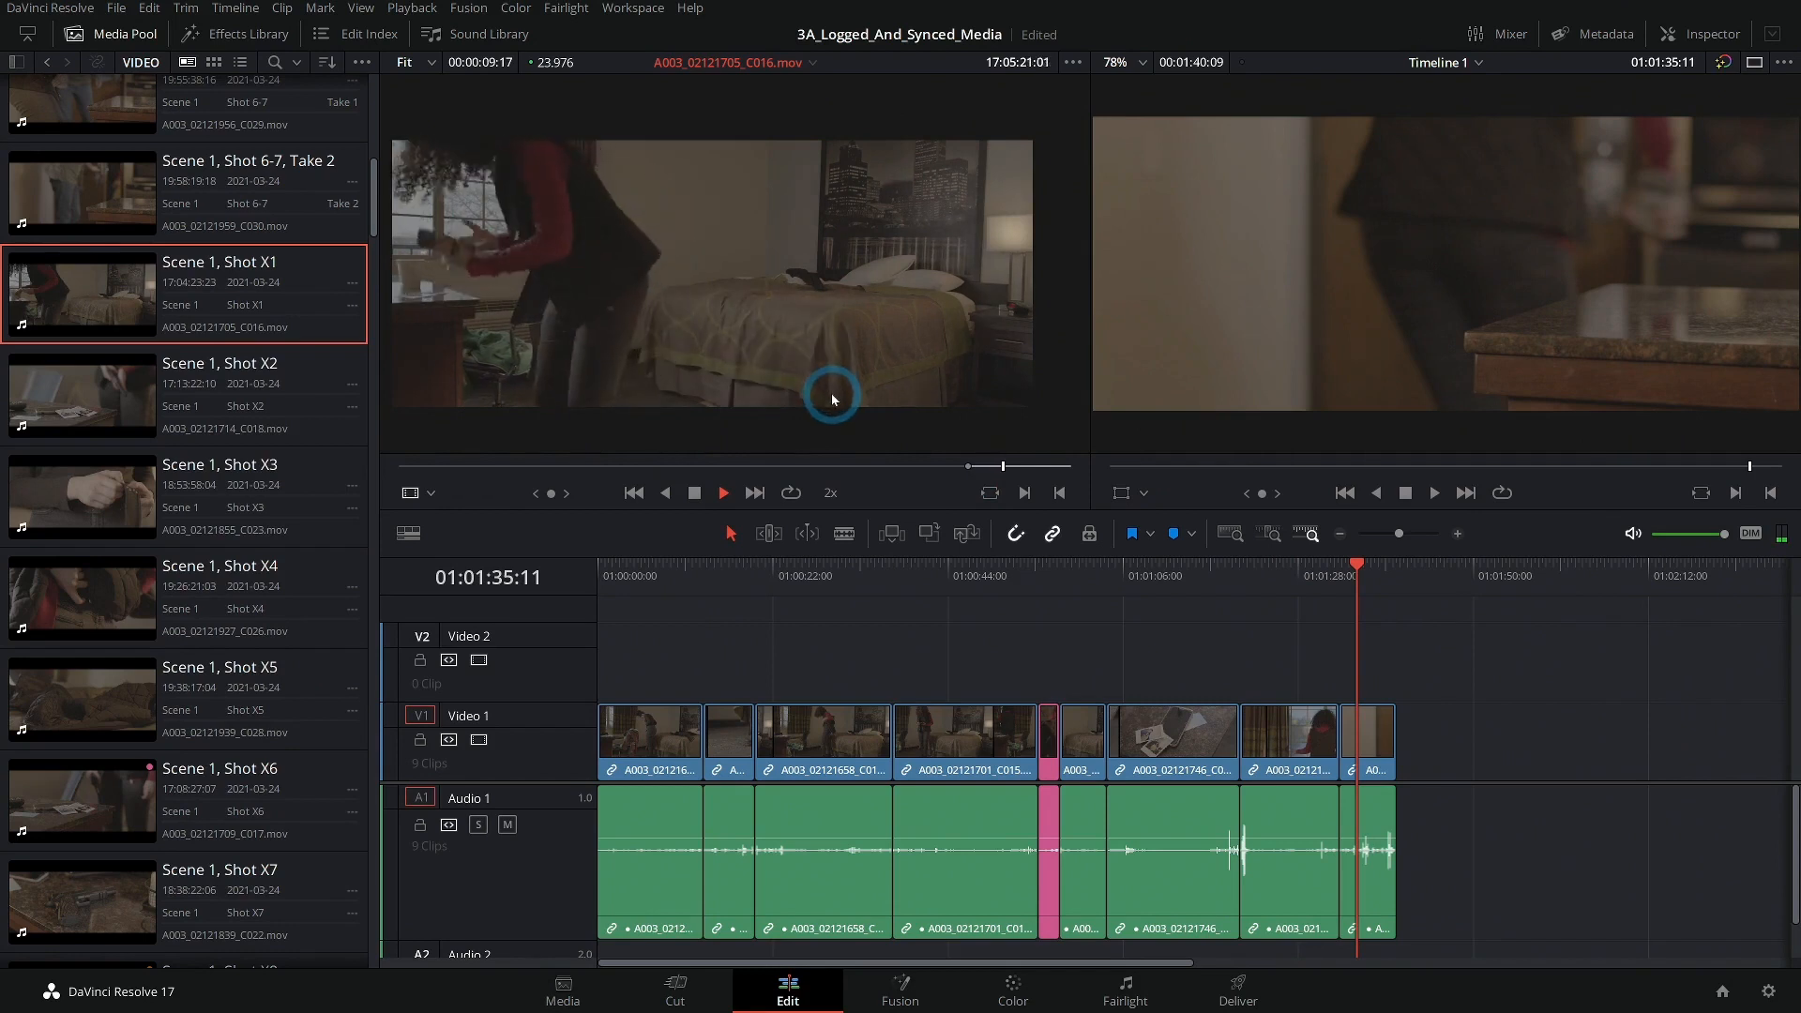
key("k")
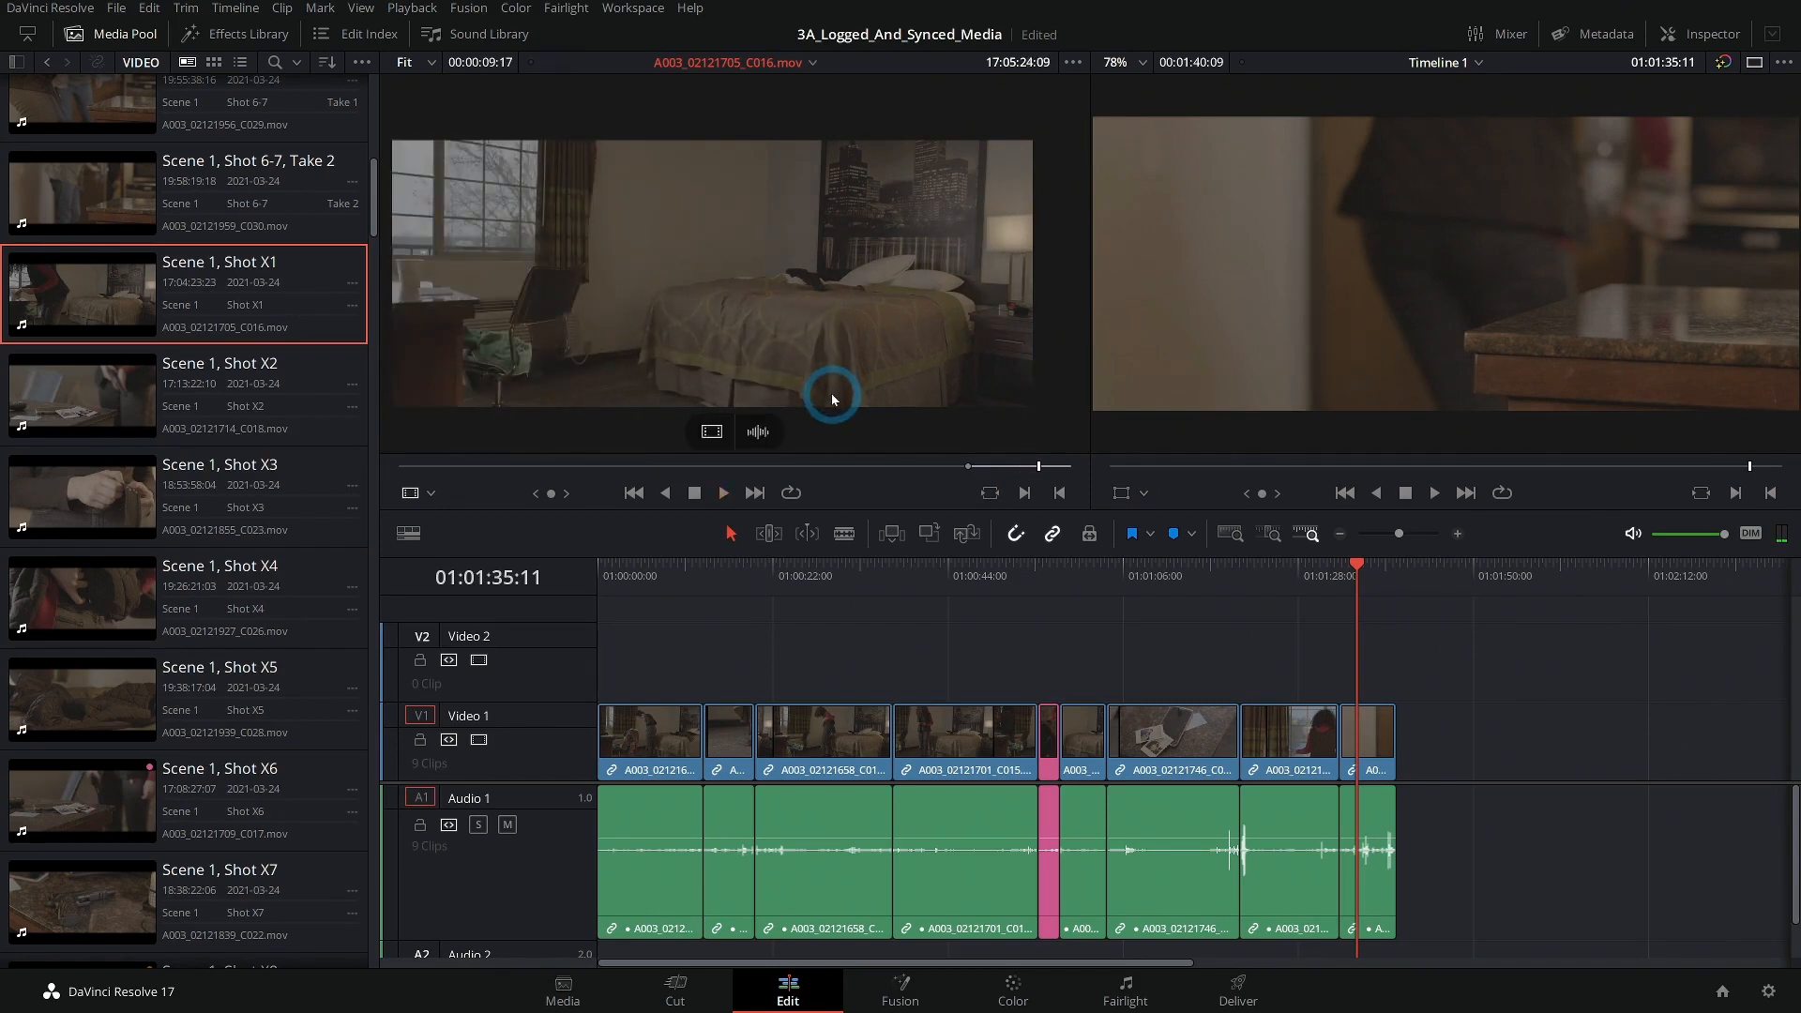
left_click_drag(1193, 647, 824, 611)
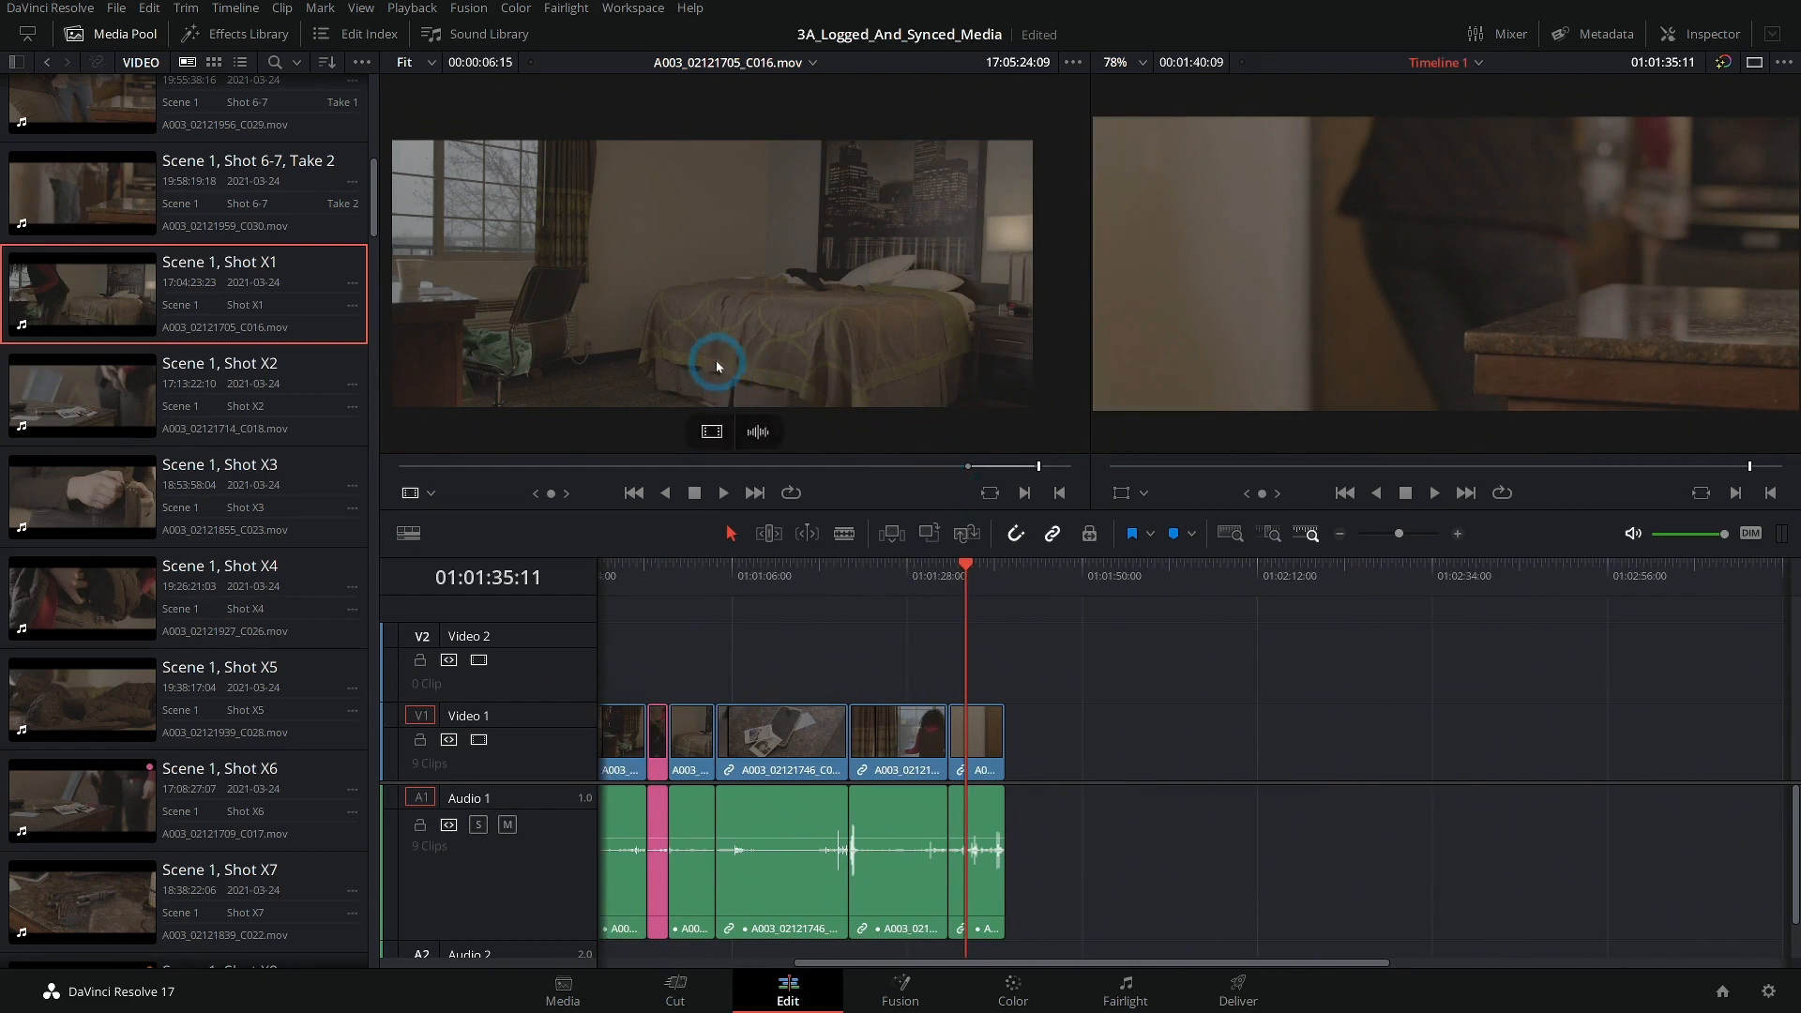
left_click_drag(690, 333, 1089, 743)
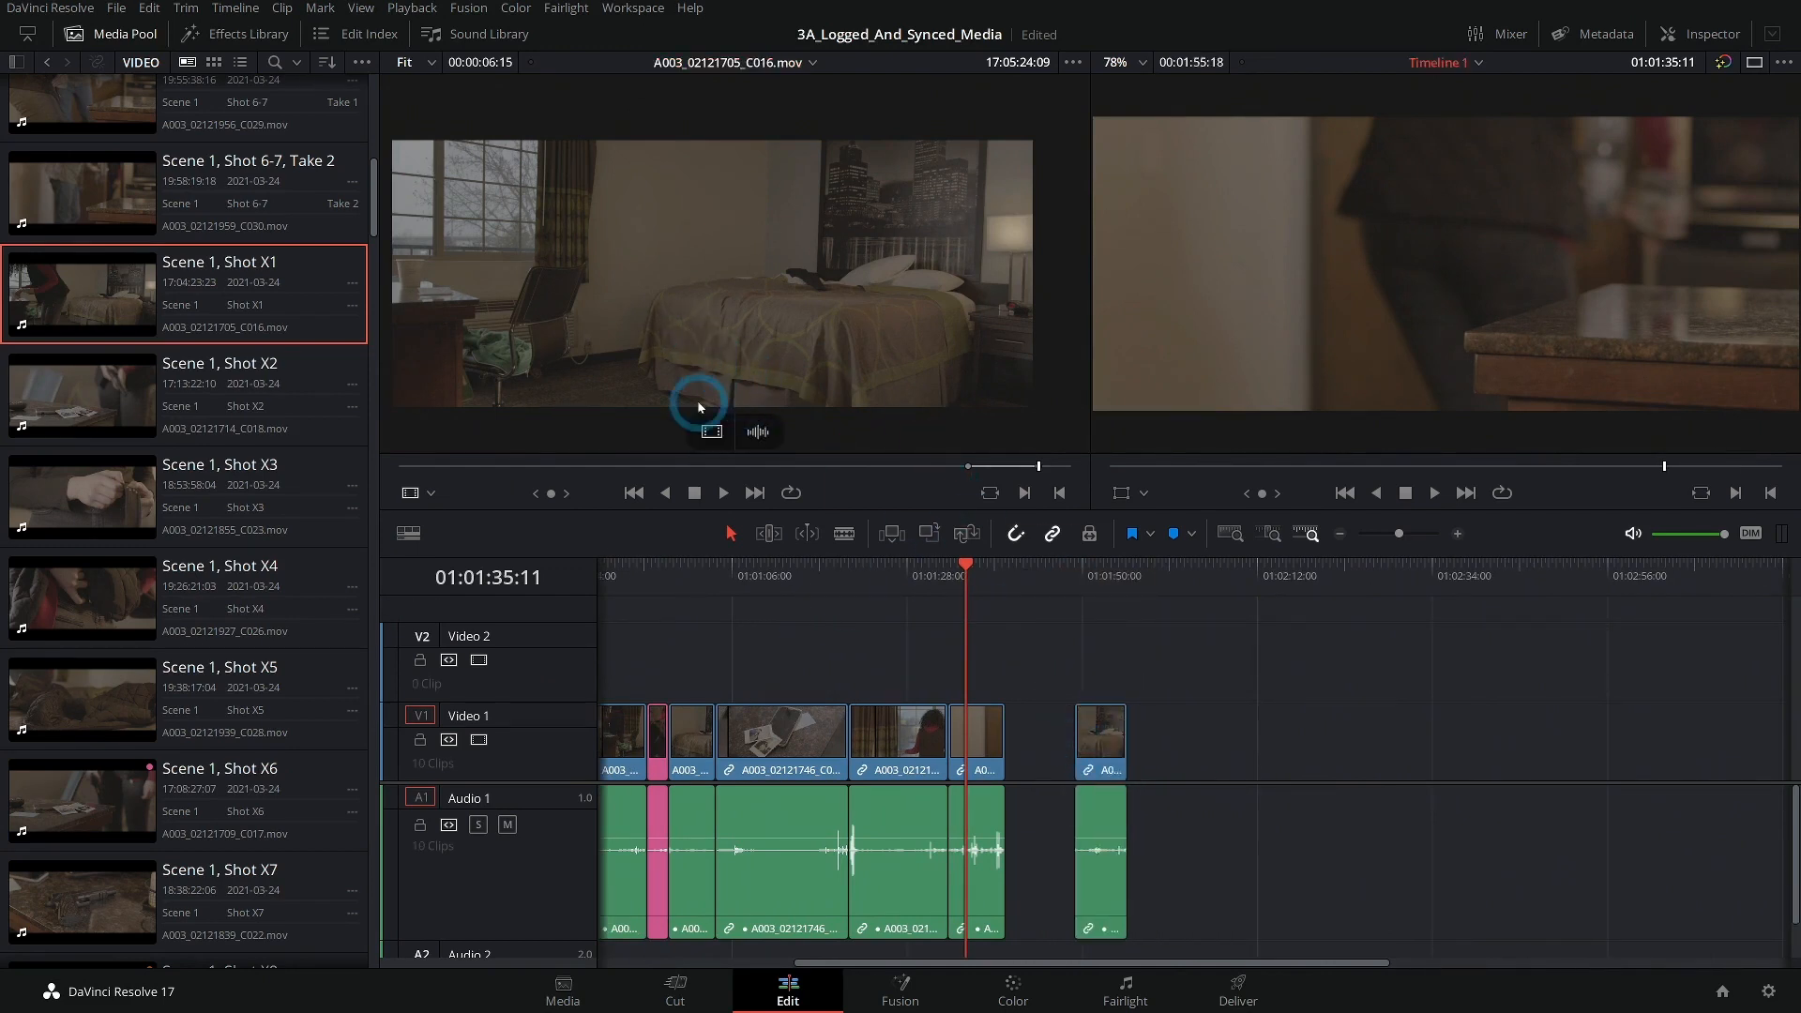
Load Scene 1, Shot X2, mark an in point in its last quarter and play the action from there.
left_click(132, 392)
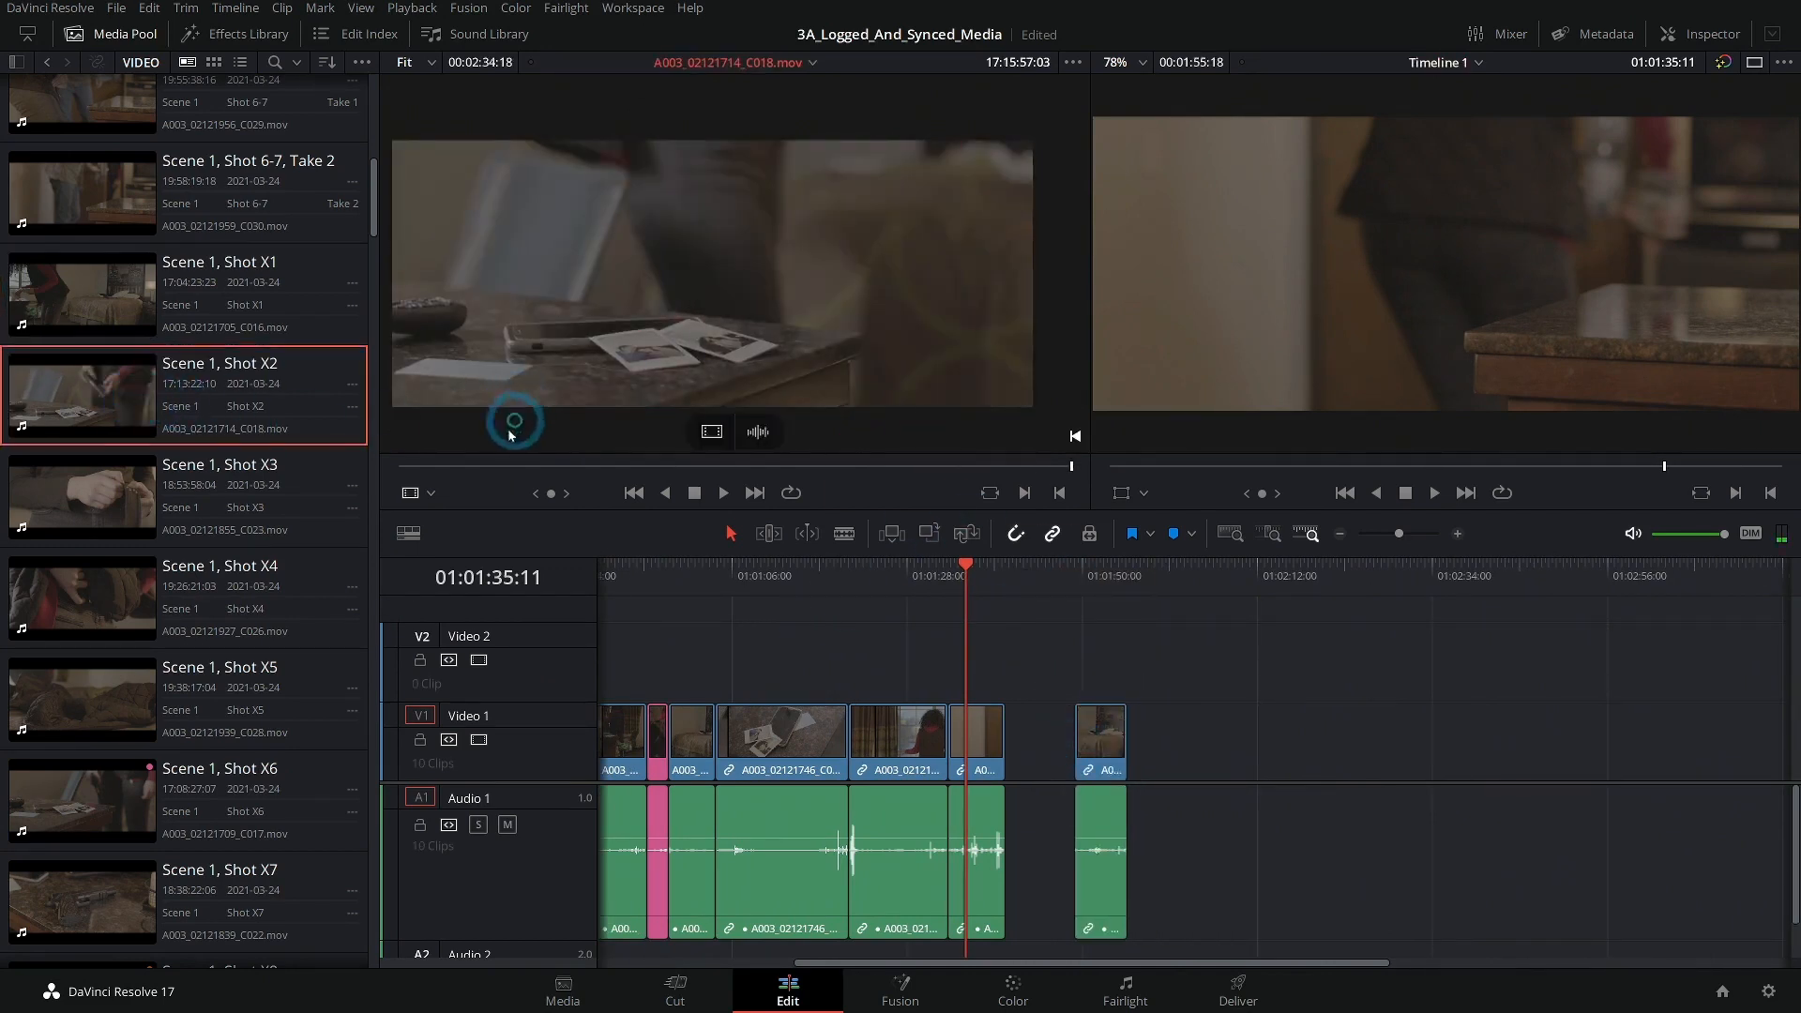
left_click_drag(516, 466, 907, 466)
key("i")
key("space")
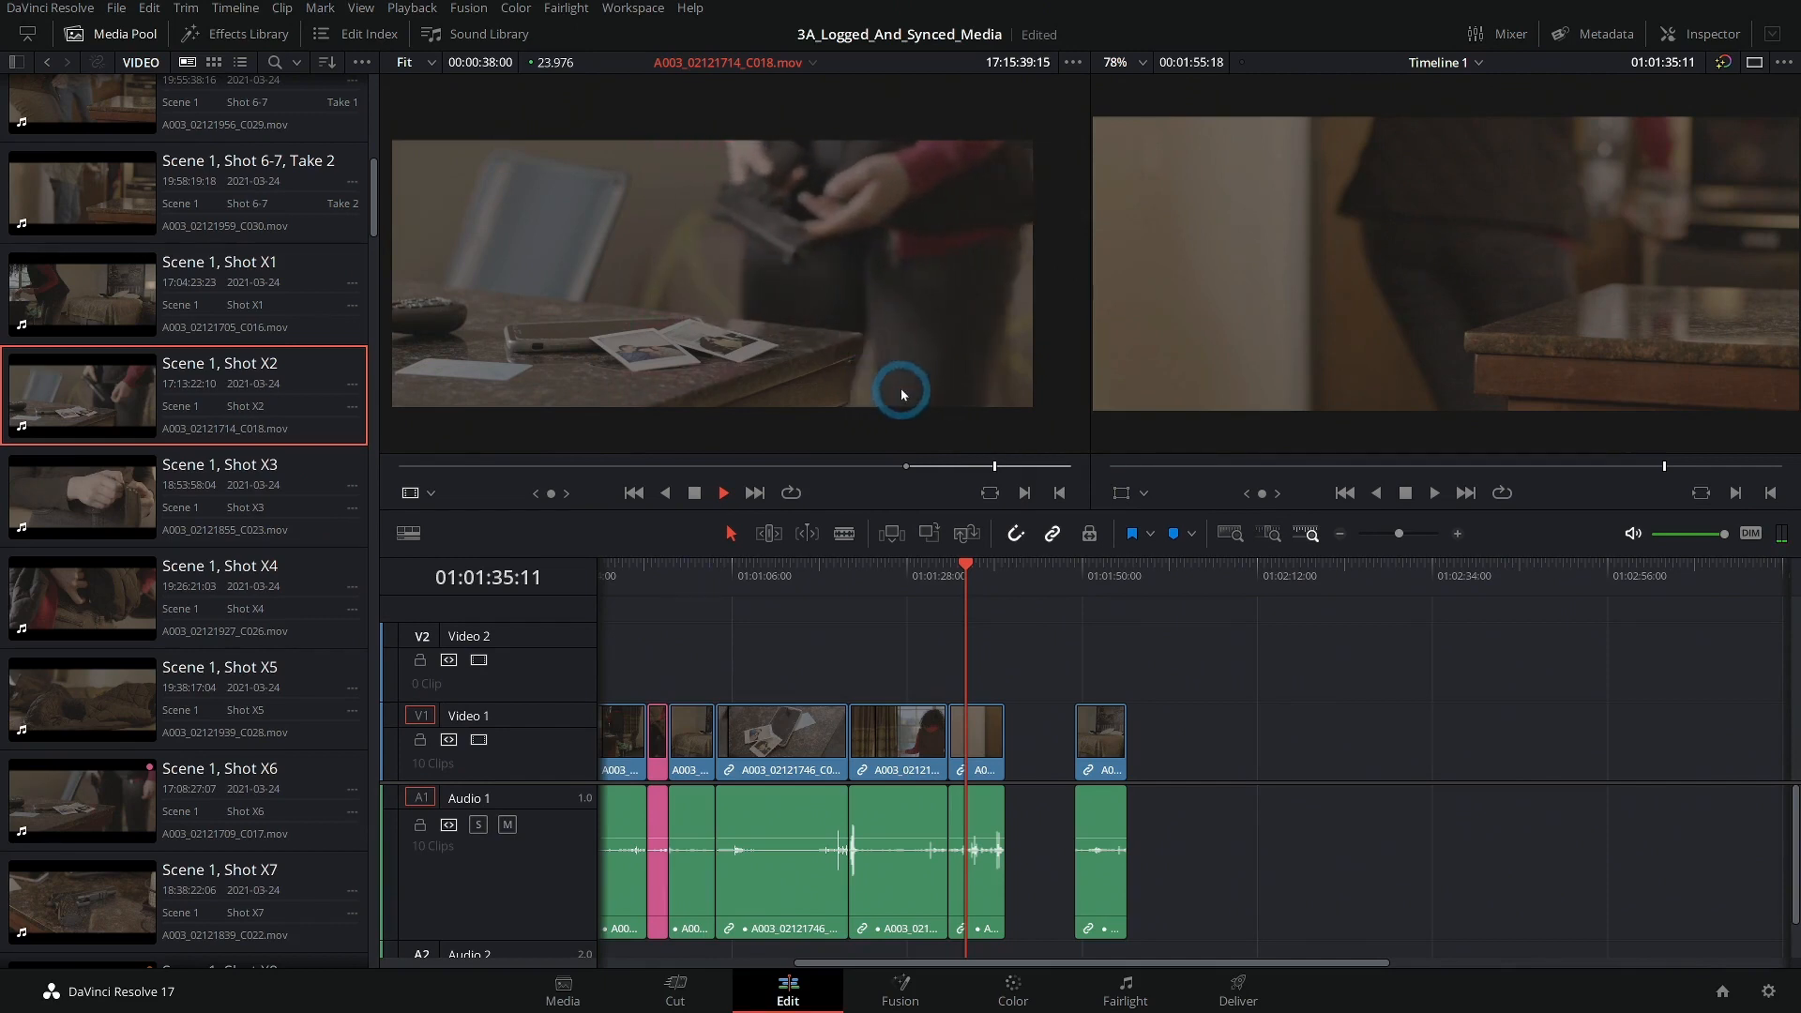
Compare Shot X2 with the wide shot at 01:00:43:03 and the Shot X1 clip at 01:01:51:11 in the timeline.
left_click_drag(865, 651, 1255, 621)
left_click_drag(837, 582, 837, 589)
left_click_drag(868, 580, 942, 600)
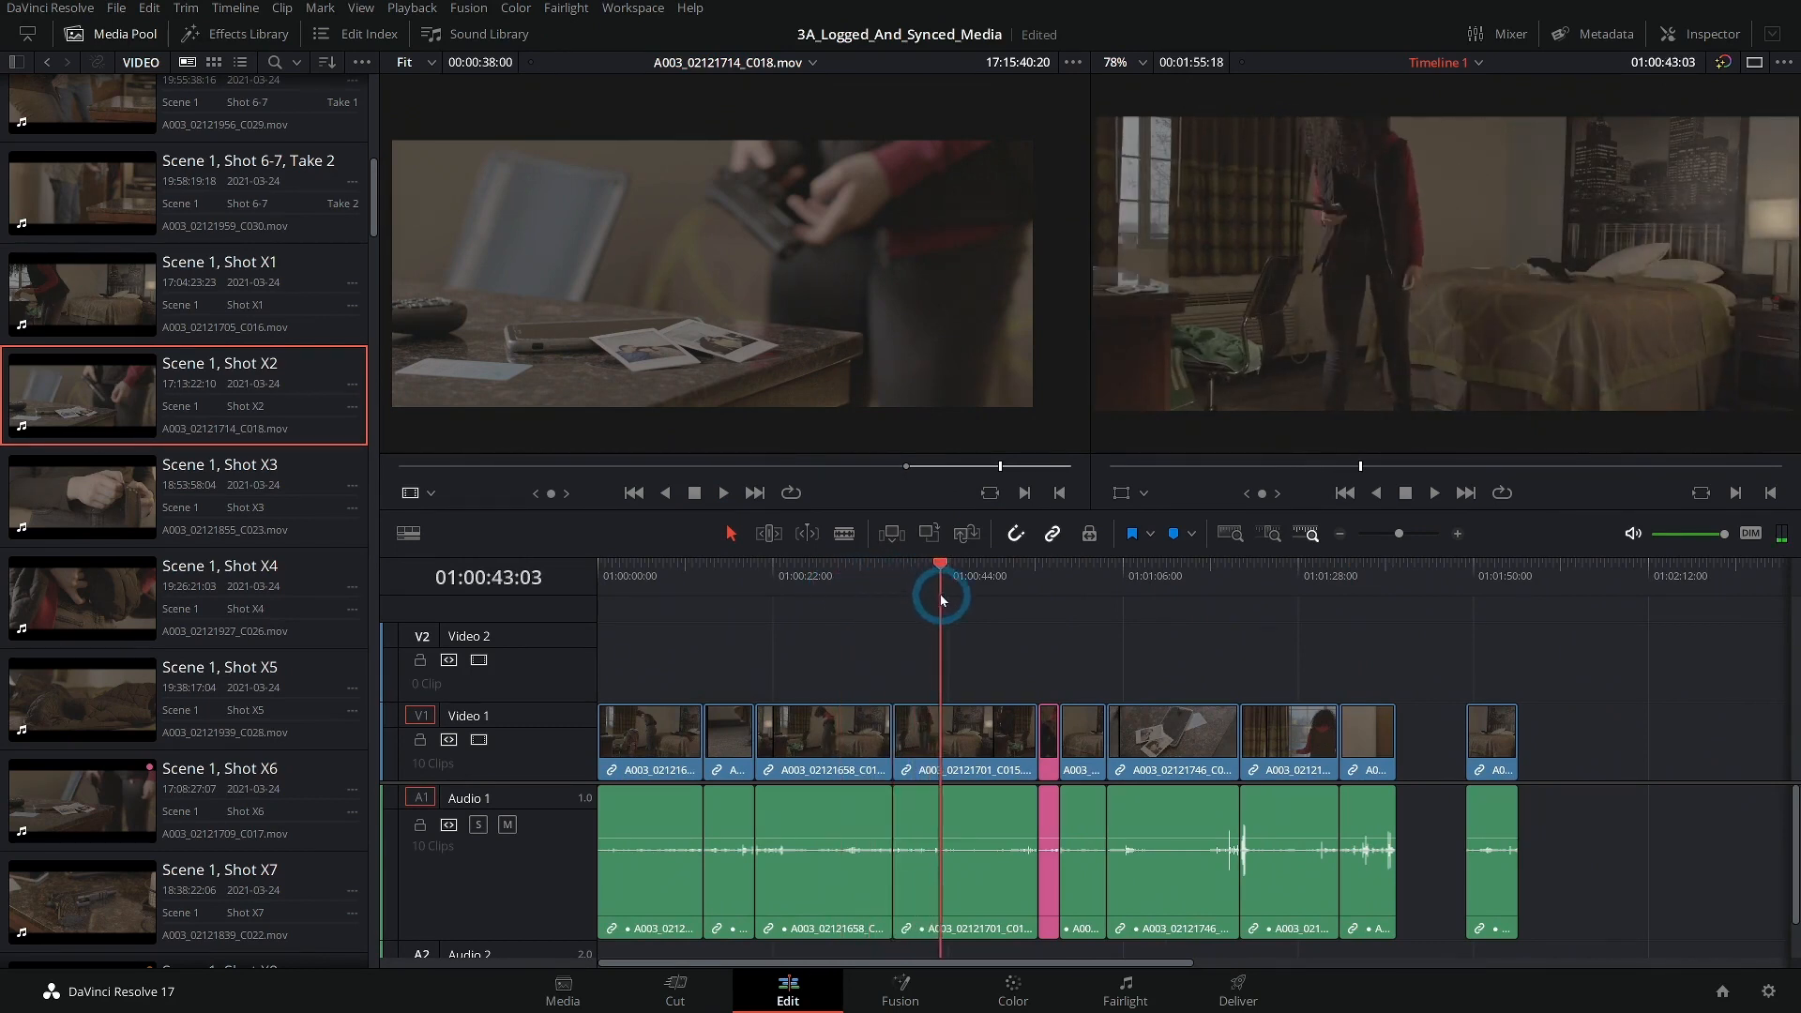
scroll(1266, 631, "right", 5)
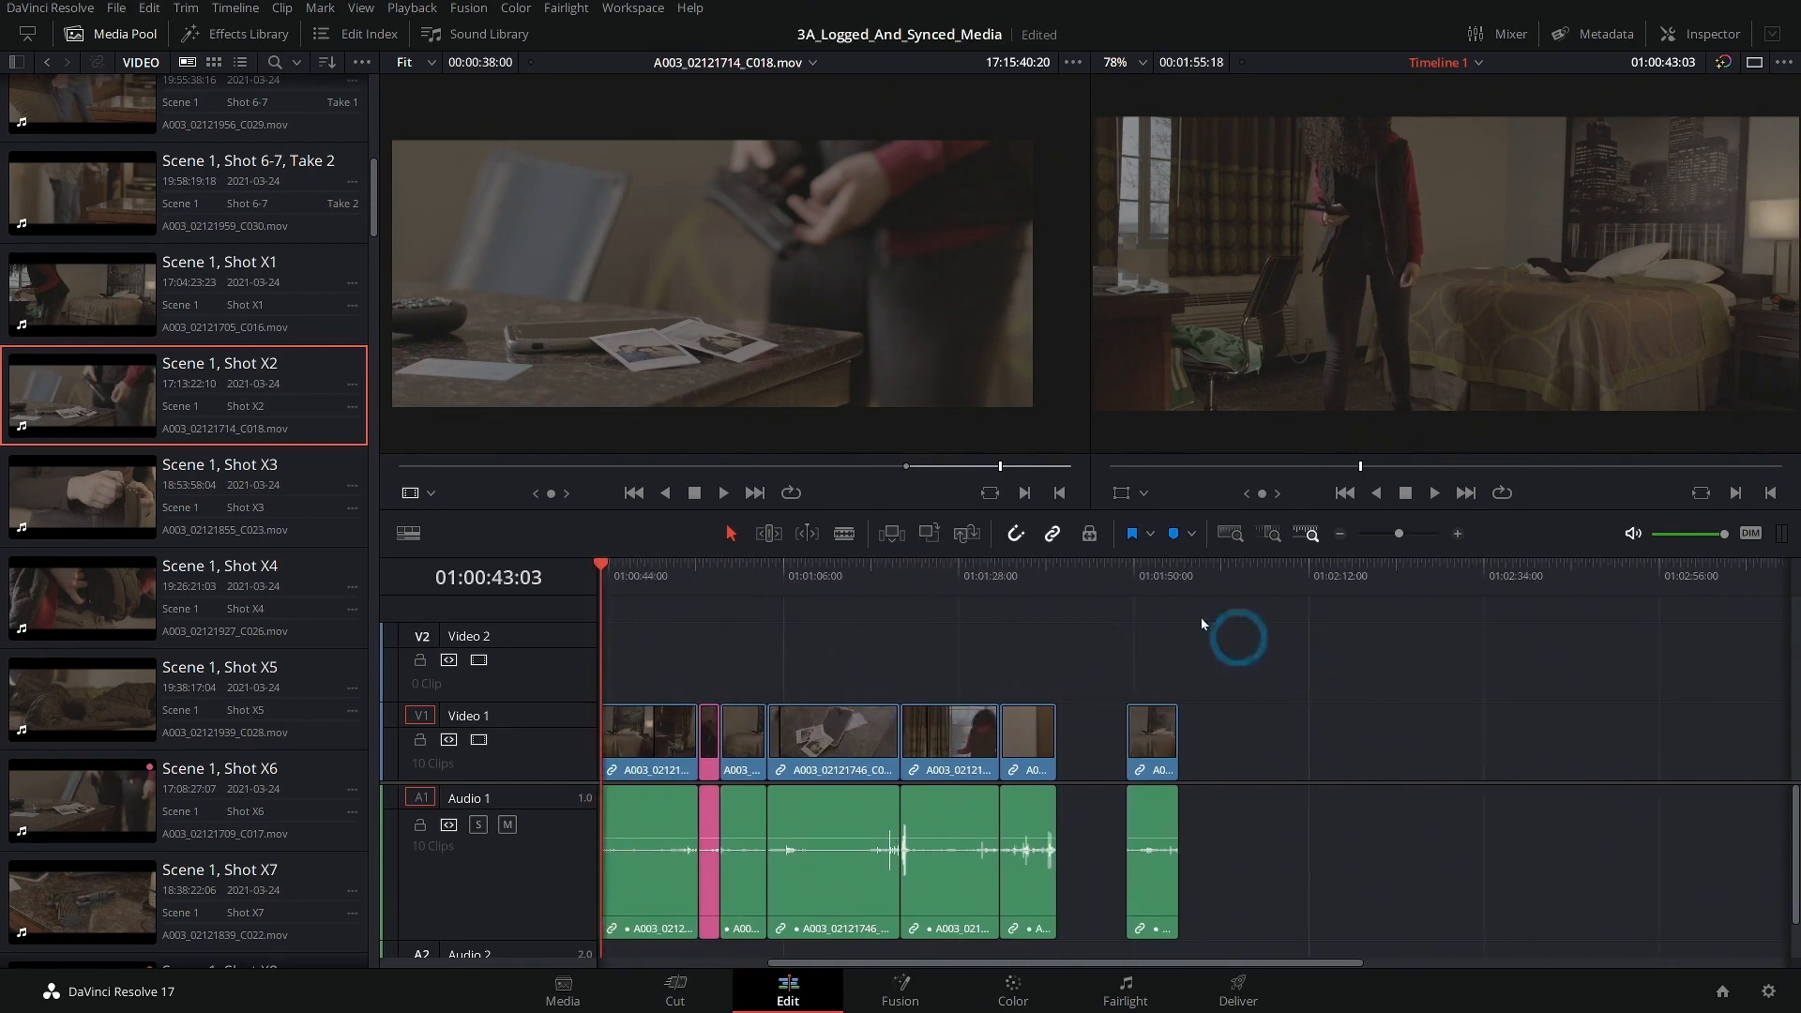
left_click(1146, 583)
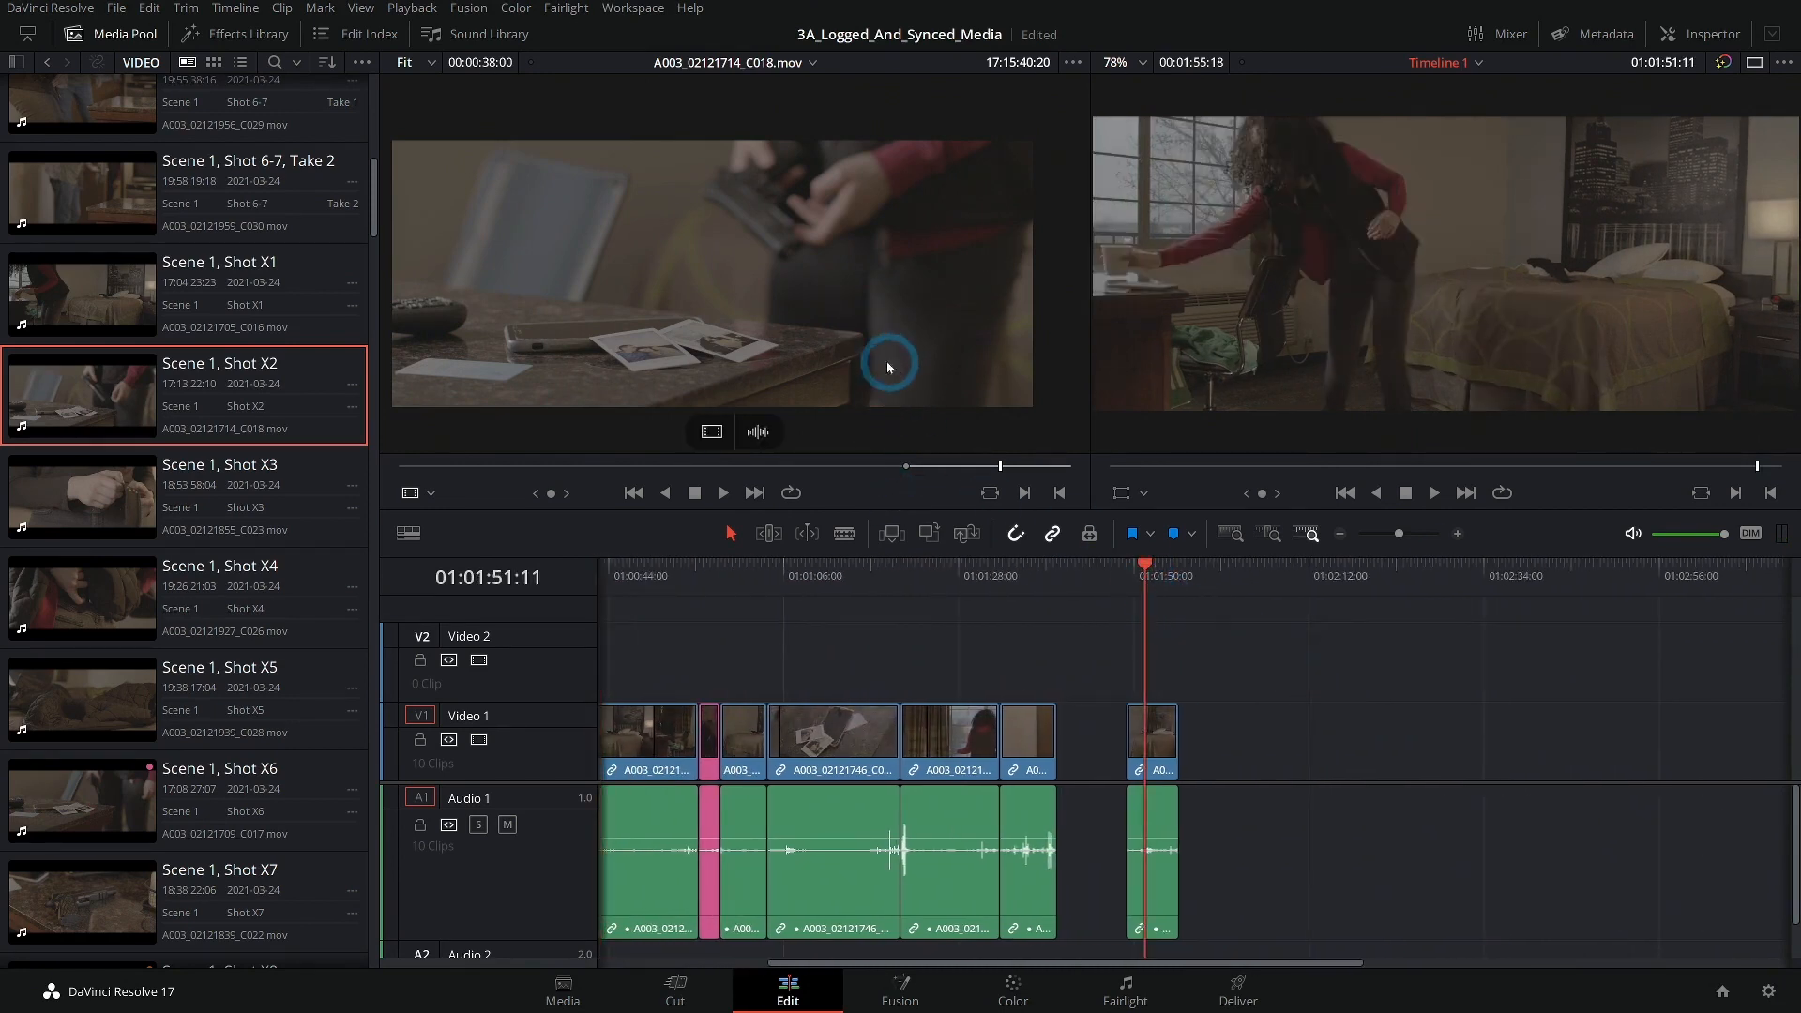
Mark the Shot X2 out point at 17:15:50:21 and add the range to Video 1 past the Shot X1 clip, leaving a gap.
left_click_drag(992, 474, 1044, 482)
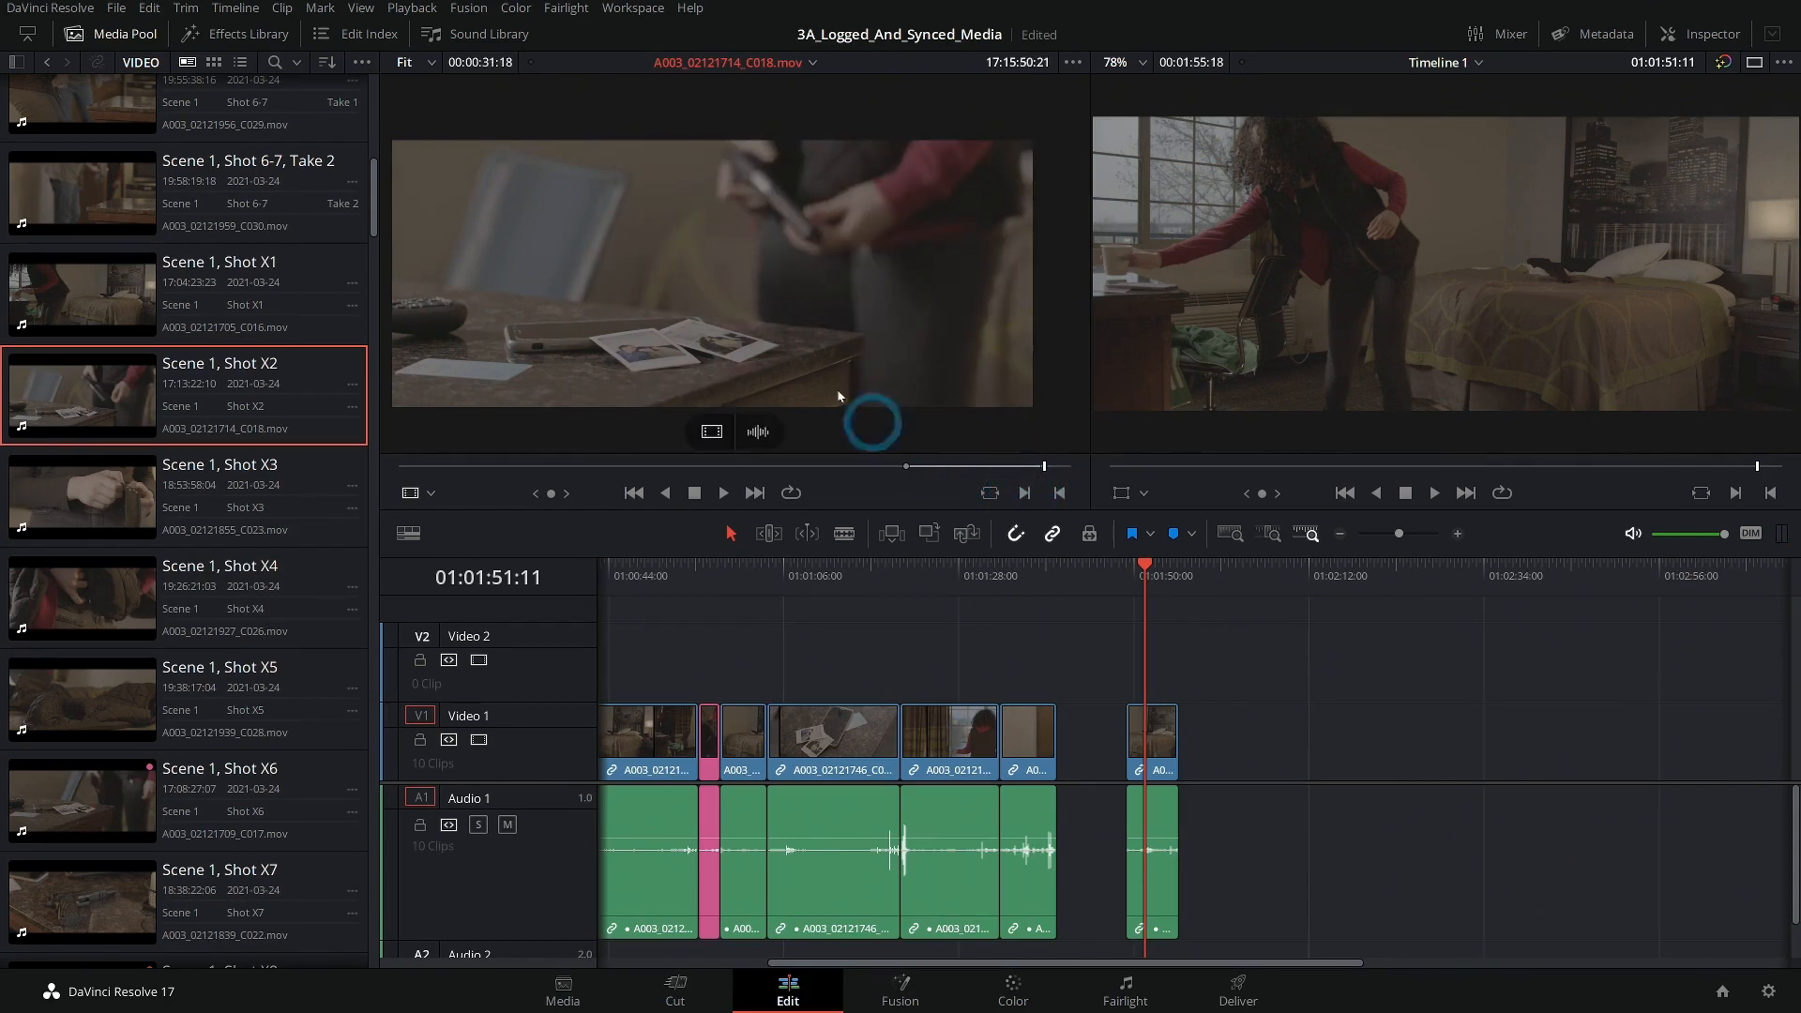
left_click_drag(750, 326, 1379, 676)
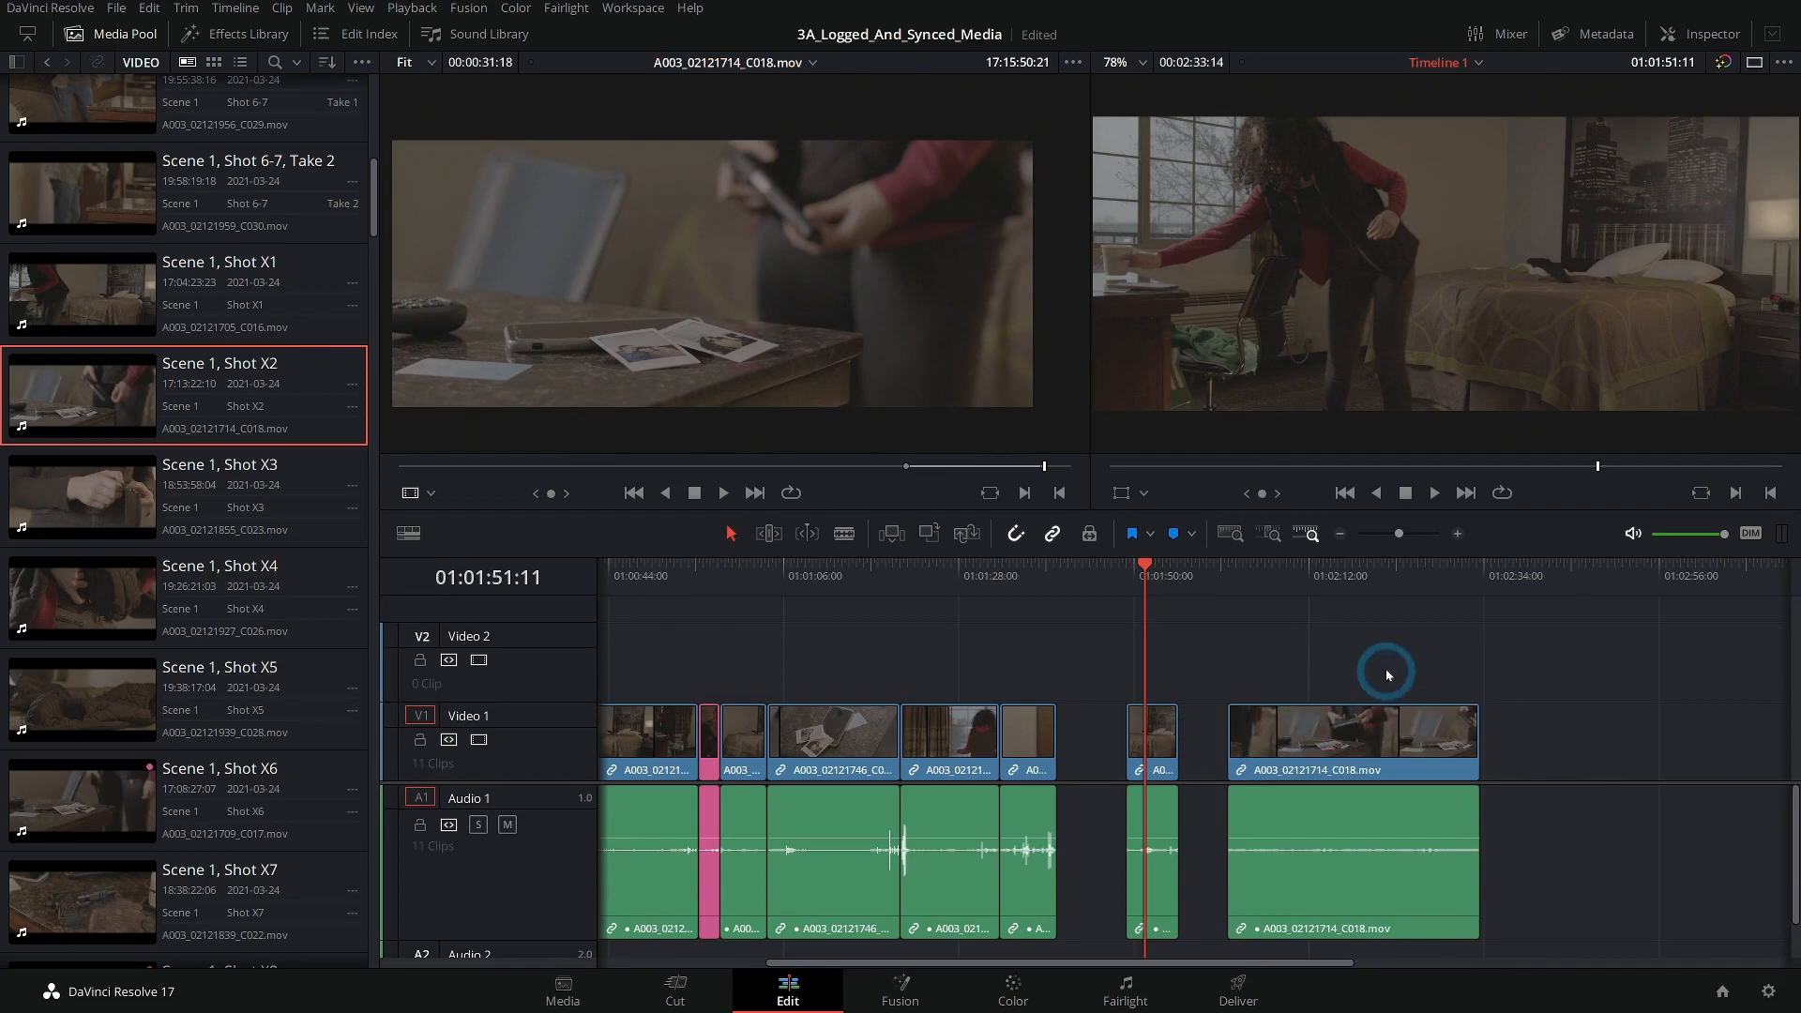
Load Scene 1, Shot X3, scrub to 18:55:29:15 and mute the monitoring audio.
double_click(150, 479)
left_click_drag(515, 477, 972, 478)
left_click(1633, 533)
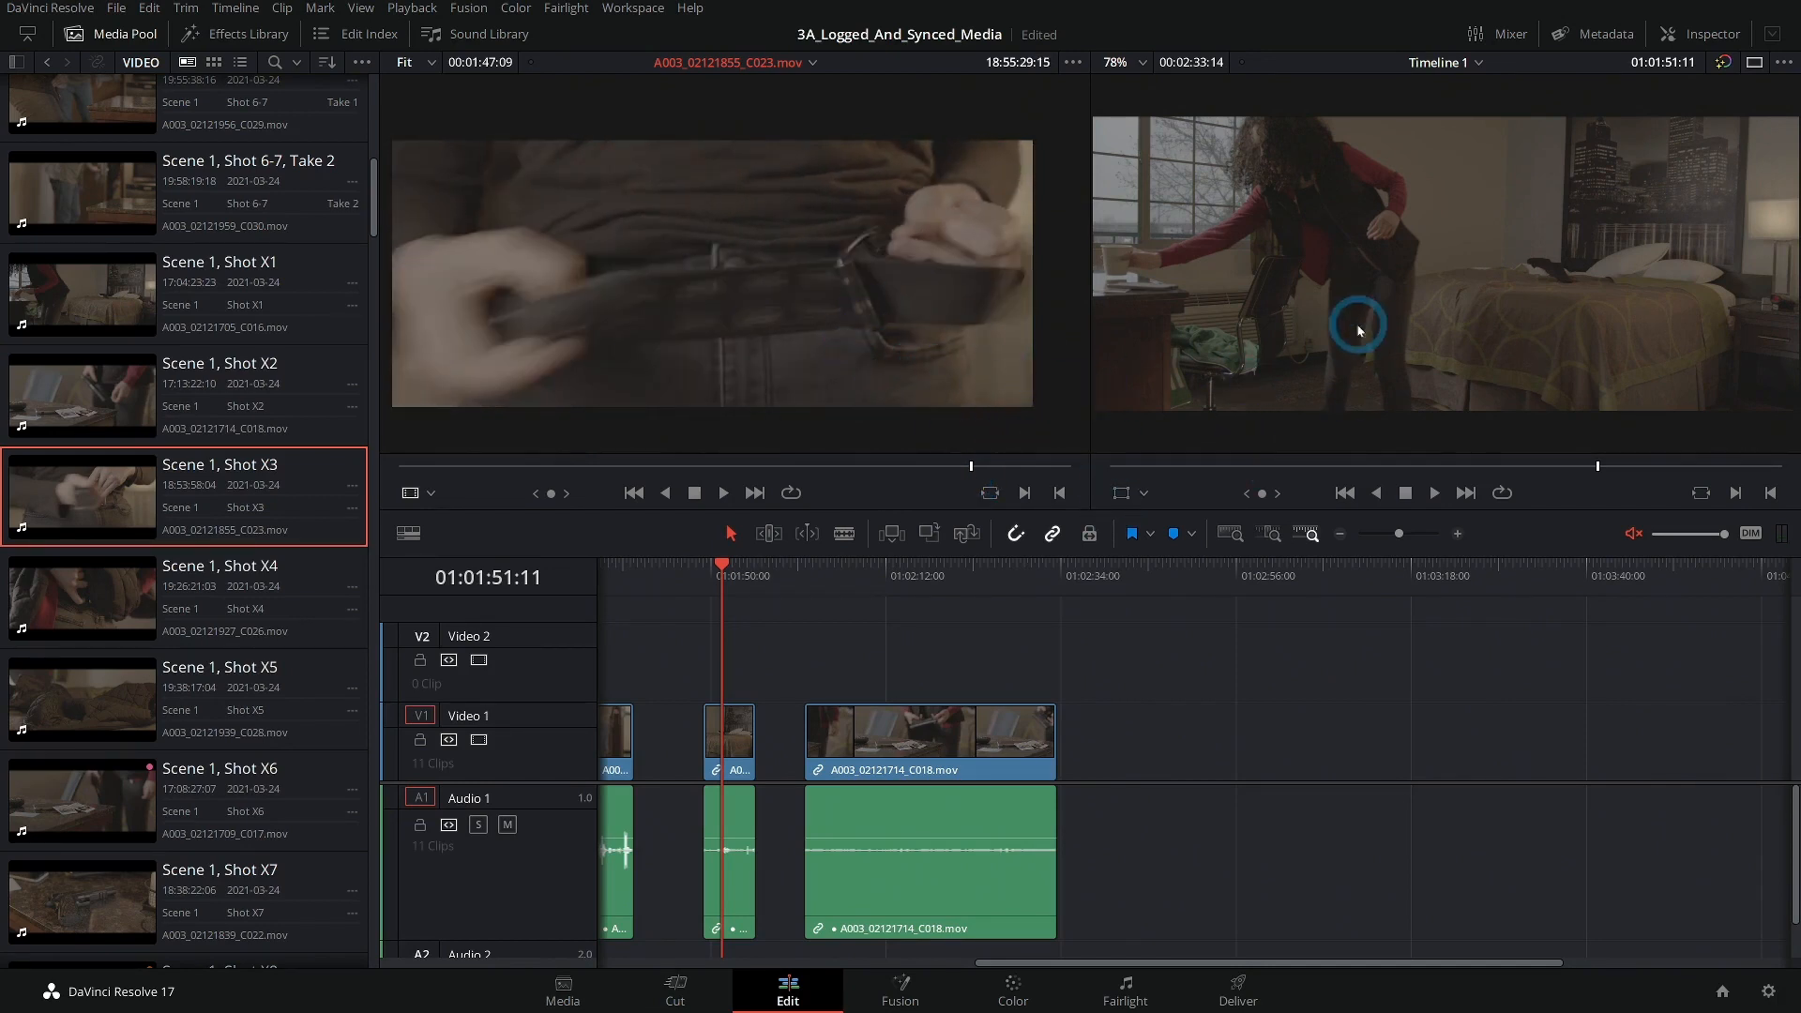
Mark the closing hip close-up action in Shot X3 and add it to Video 1 past the Shot X2 clip, leaving a gap.
left_click_drag(974, 465, 1006, 476)
key("space")
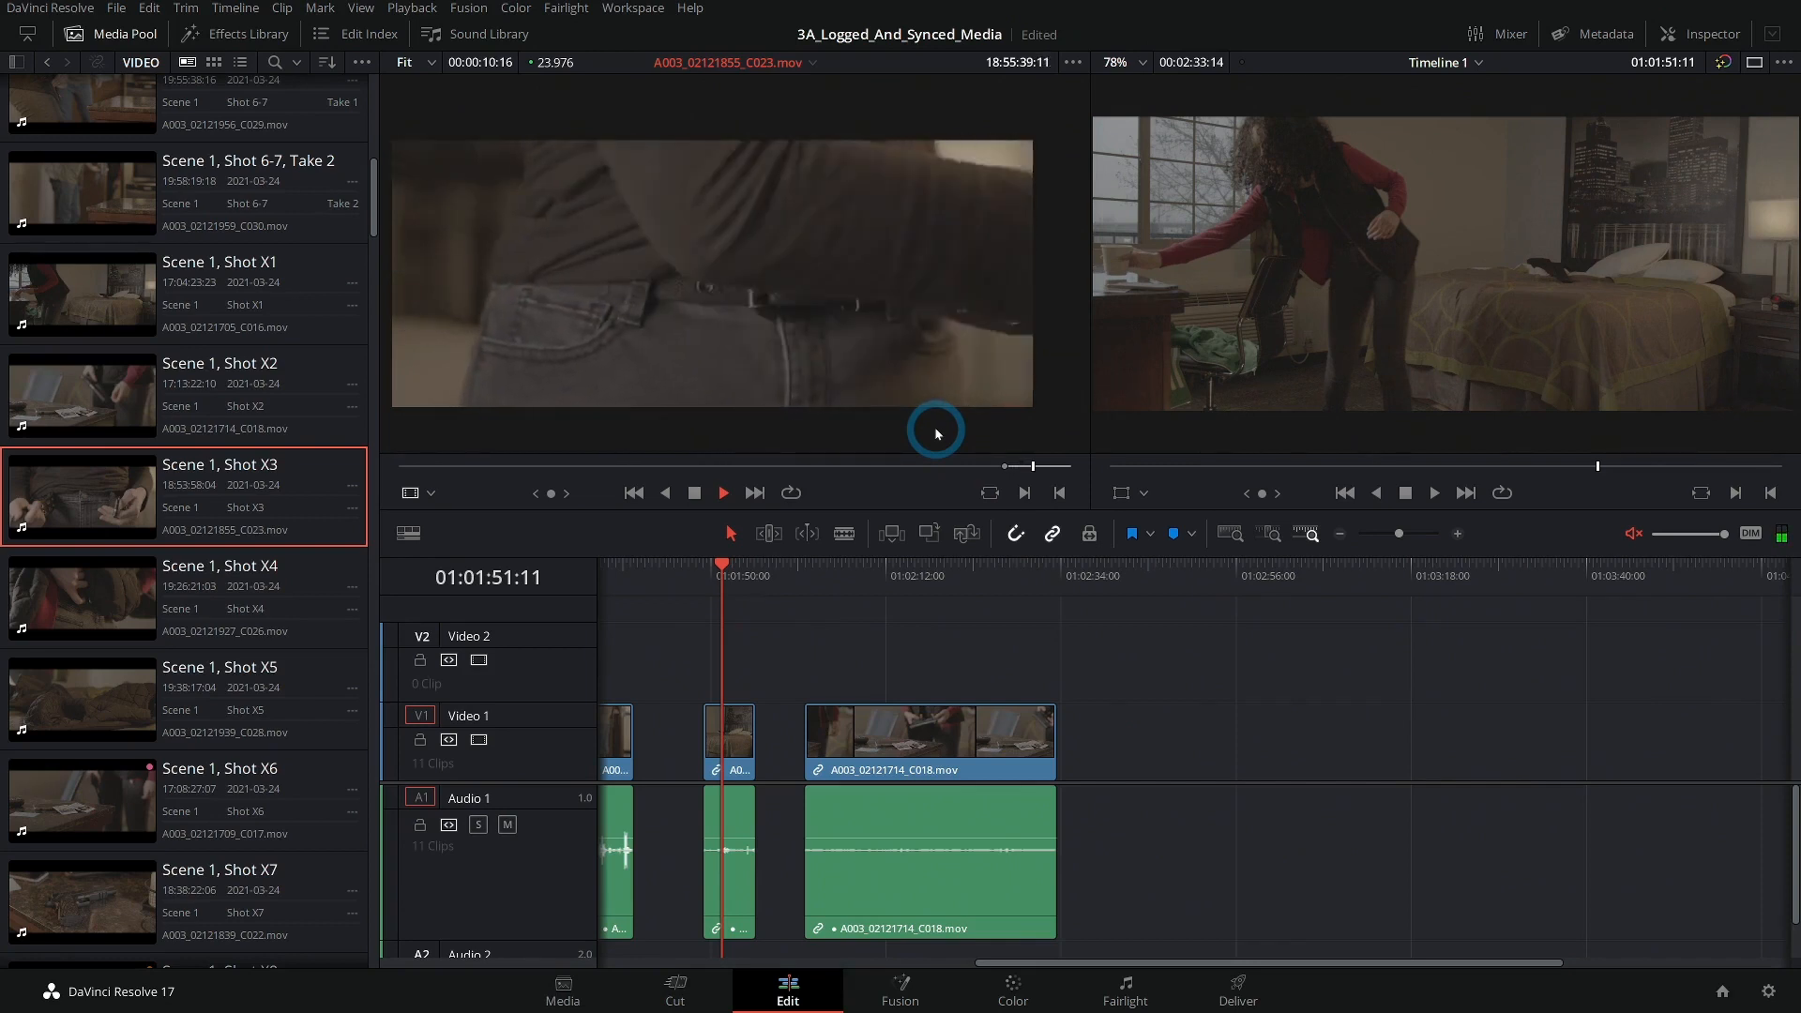
key("space")
key("o")
left_click_drag(723, 333, 1131, 744)
scroll(1289, 708, "right", 4)
Load Scene 1, Shot X4 and scrub through it to 19:26:23:16.
double_click(109, 587)
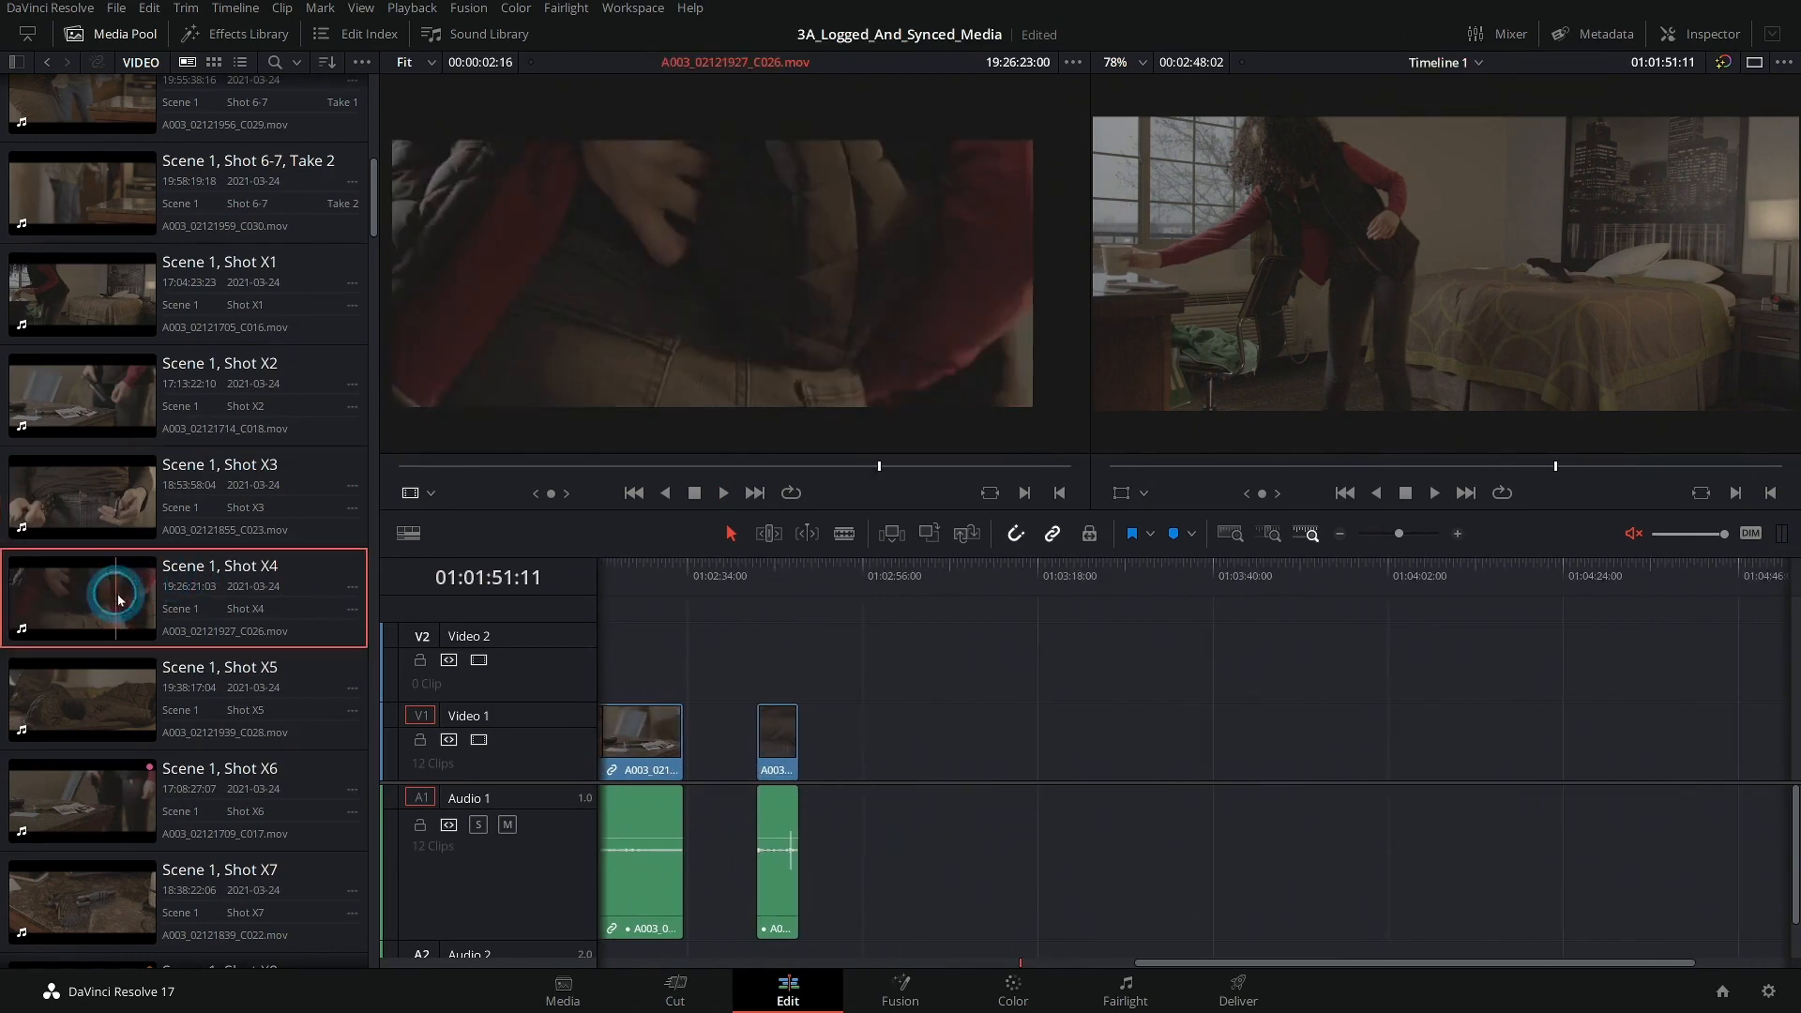
left_click_drag(492, 466, 1032, 481)
Mark the jacket action in Scene 1, Shot X5 up to 19:39:03:14 and add it to Video 1 past the Shot X3 clip, leaving a gap.
scroll(90, 507, "down", 3)
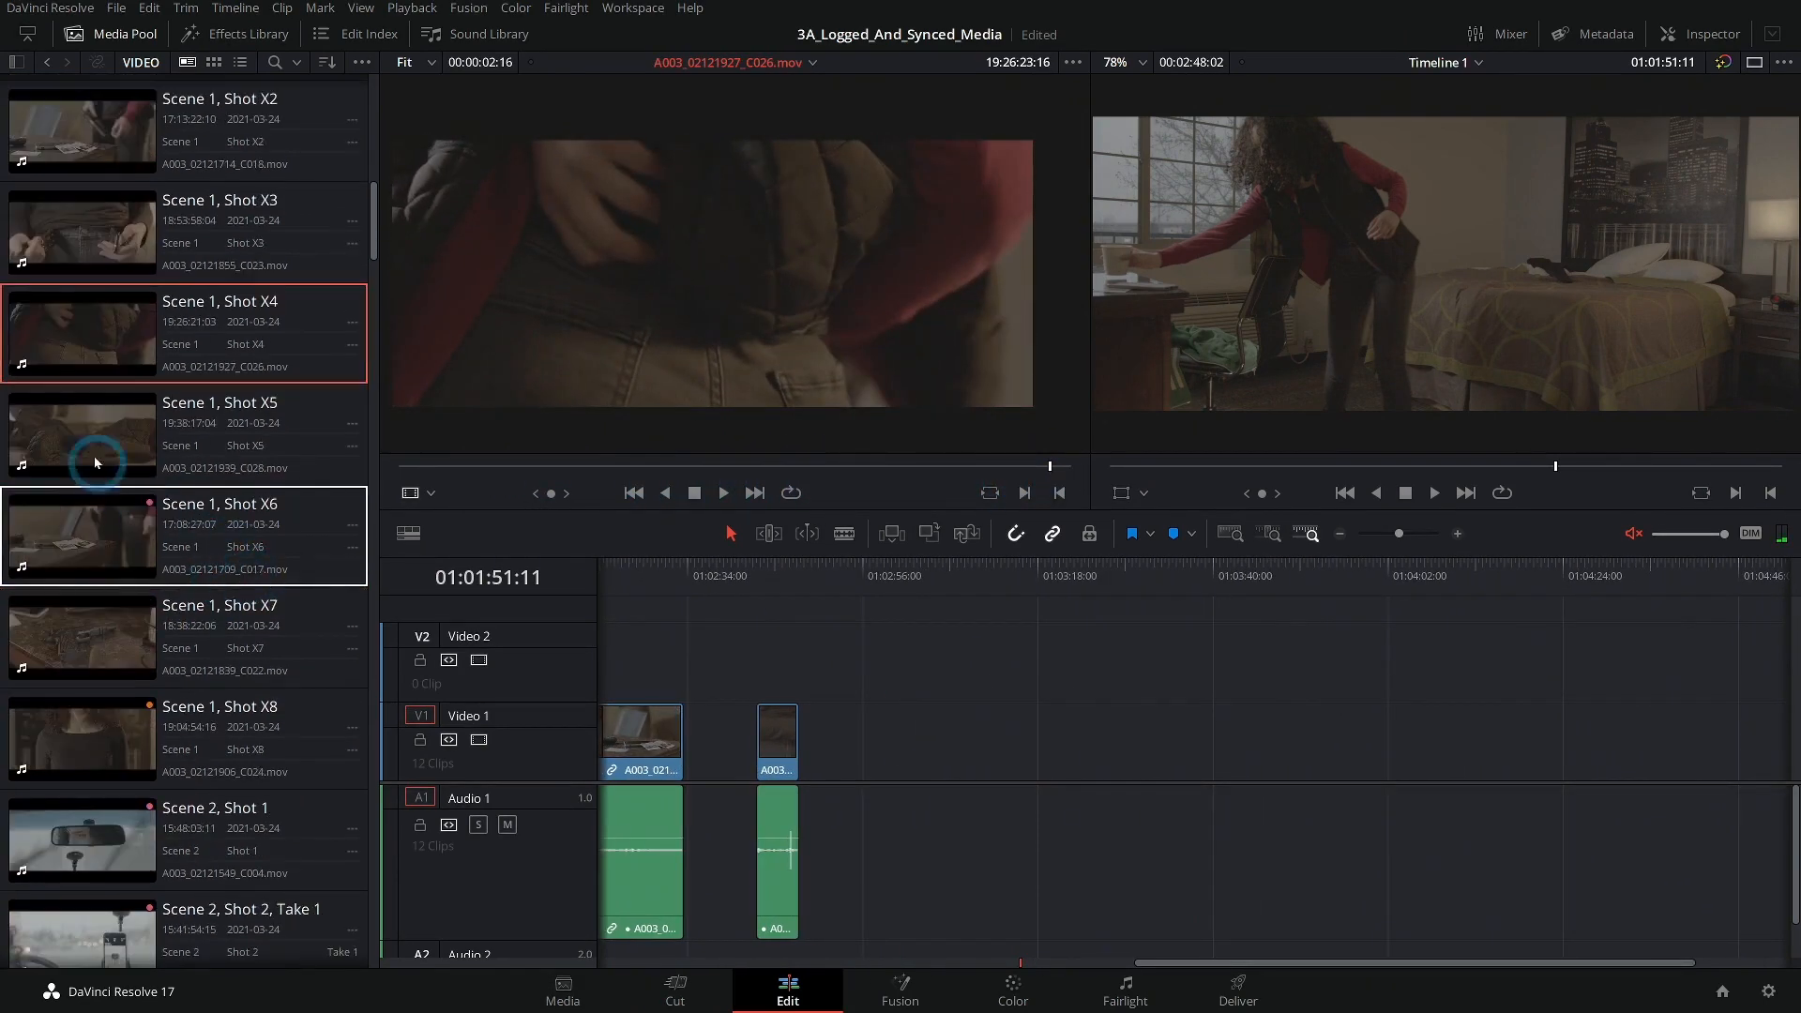
double_click(86, 421)
left_click_drag(422, 473, 687, 466)
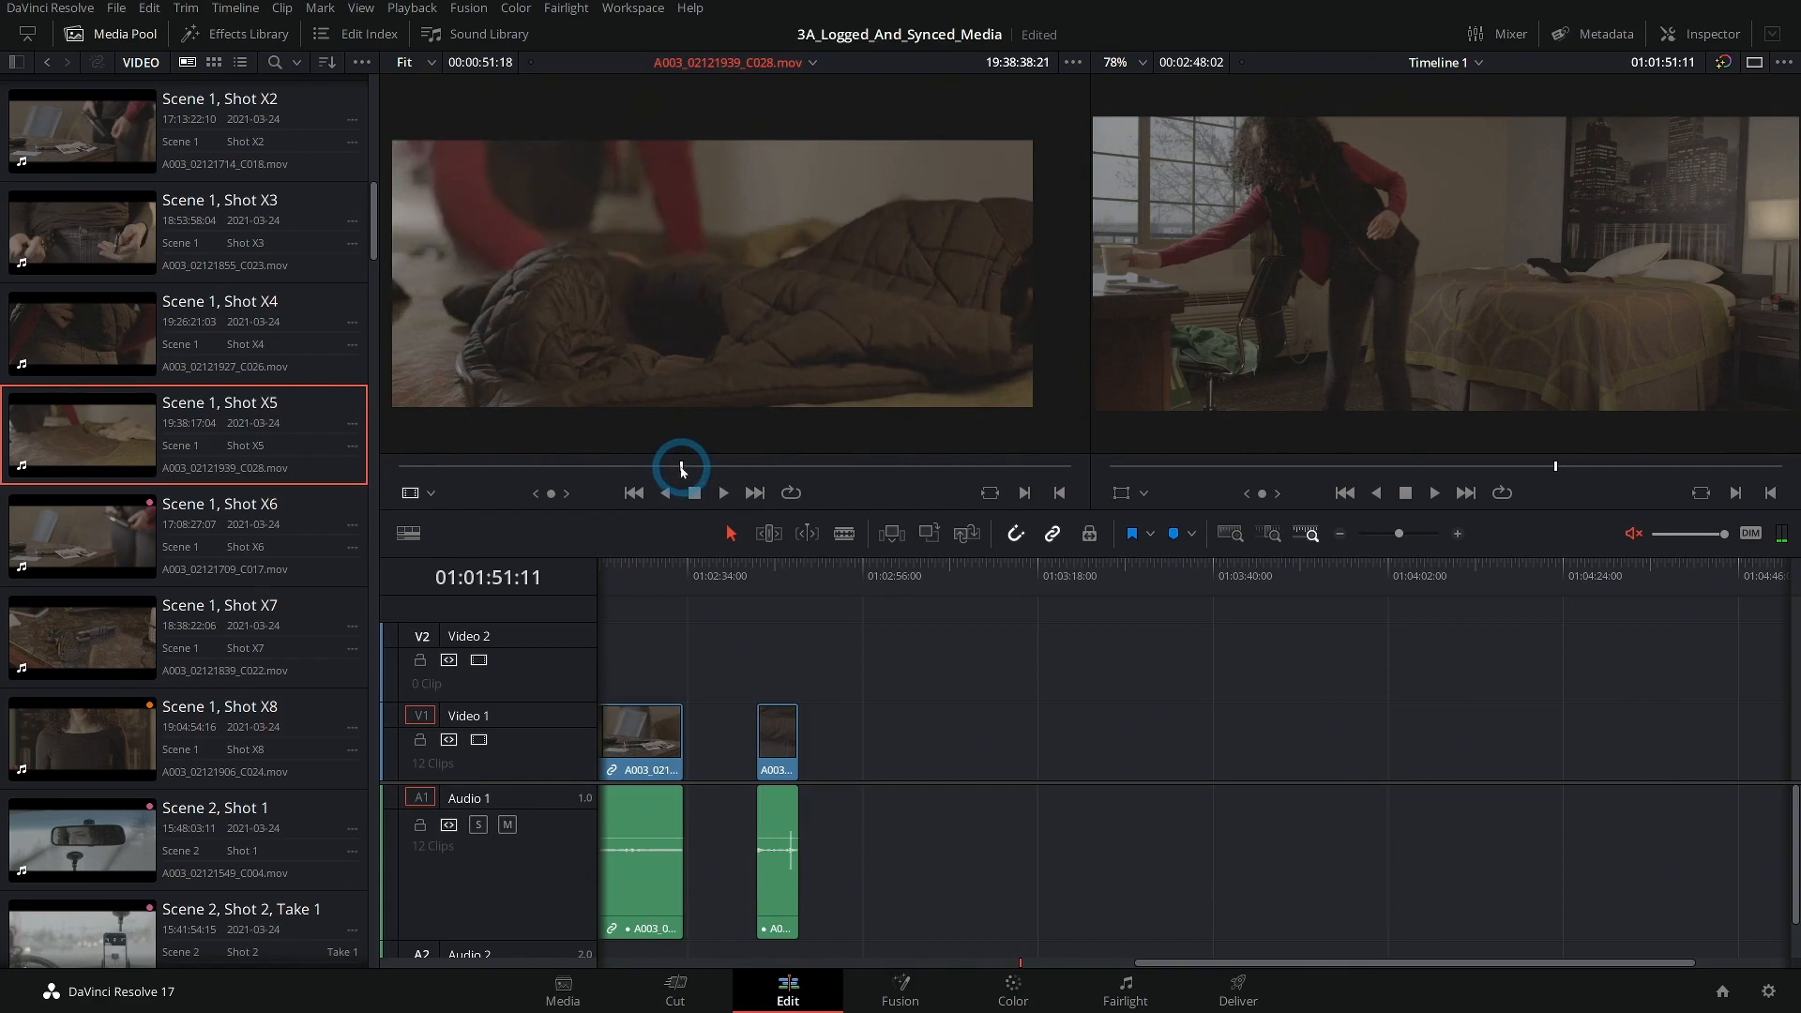
key("i")
left_click_drag(727, 469, 945, 468)
key("l")
key("l")
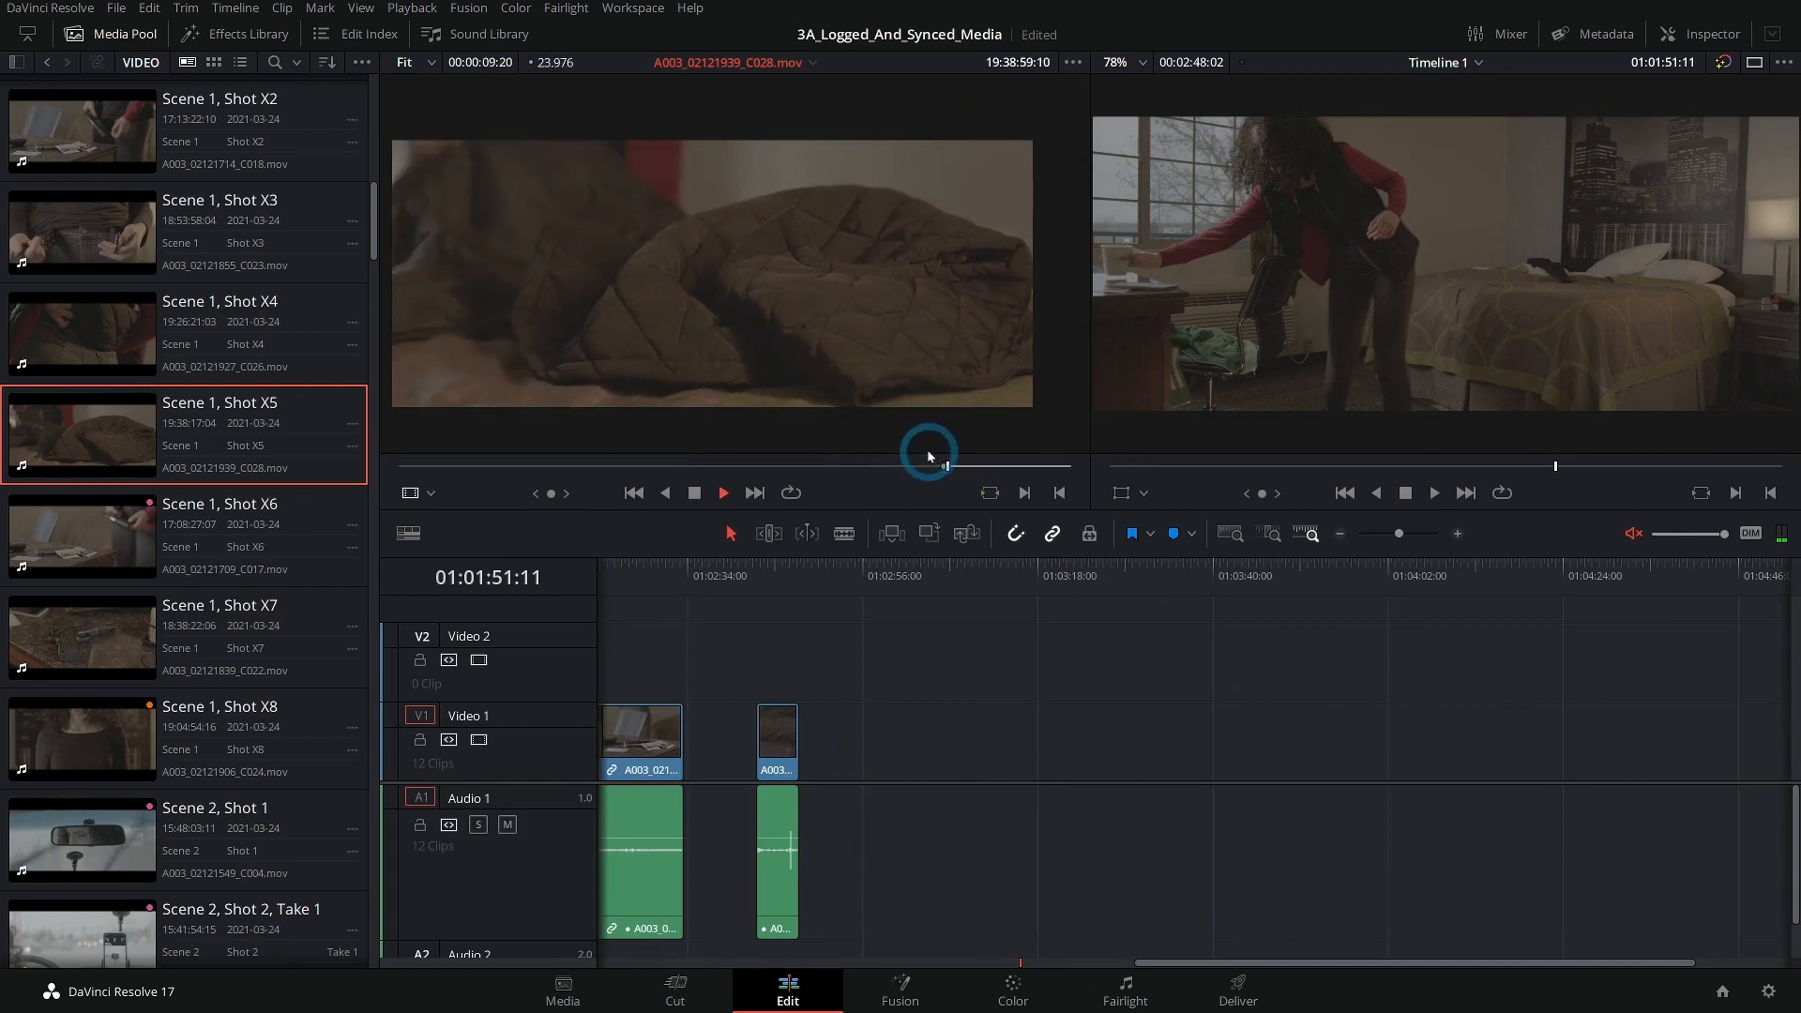
key("k")
key("o")
left_click_drag(723, 361, 860, 718)
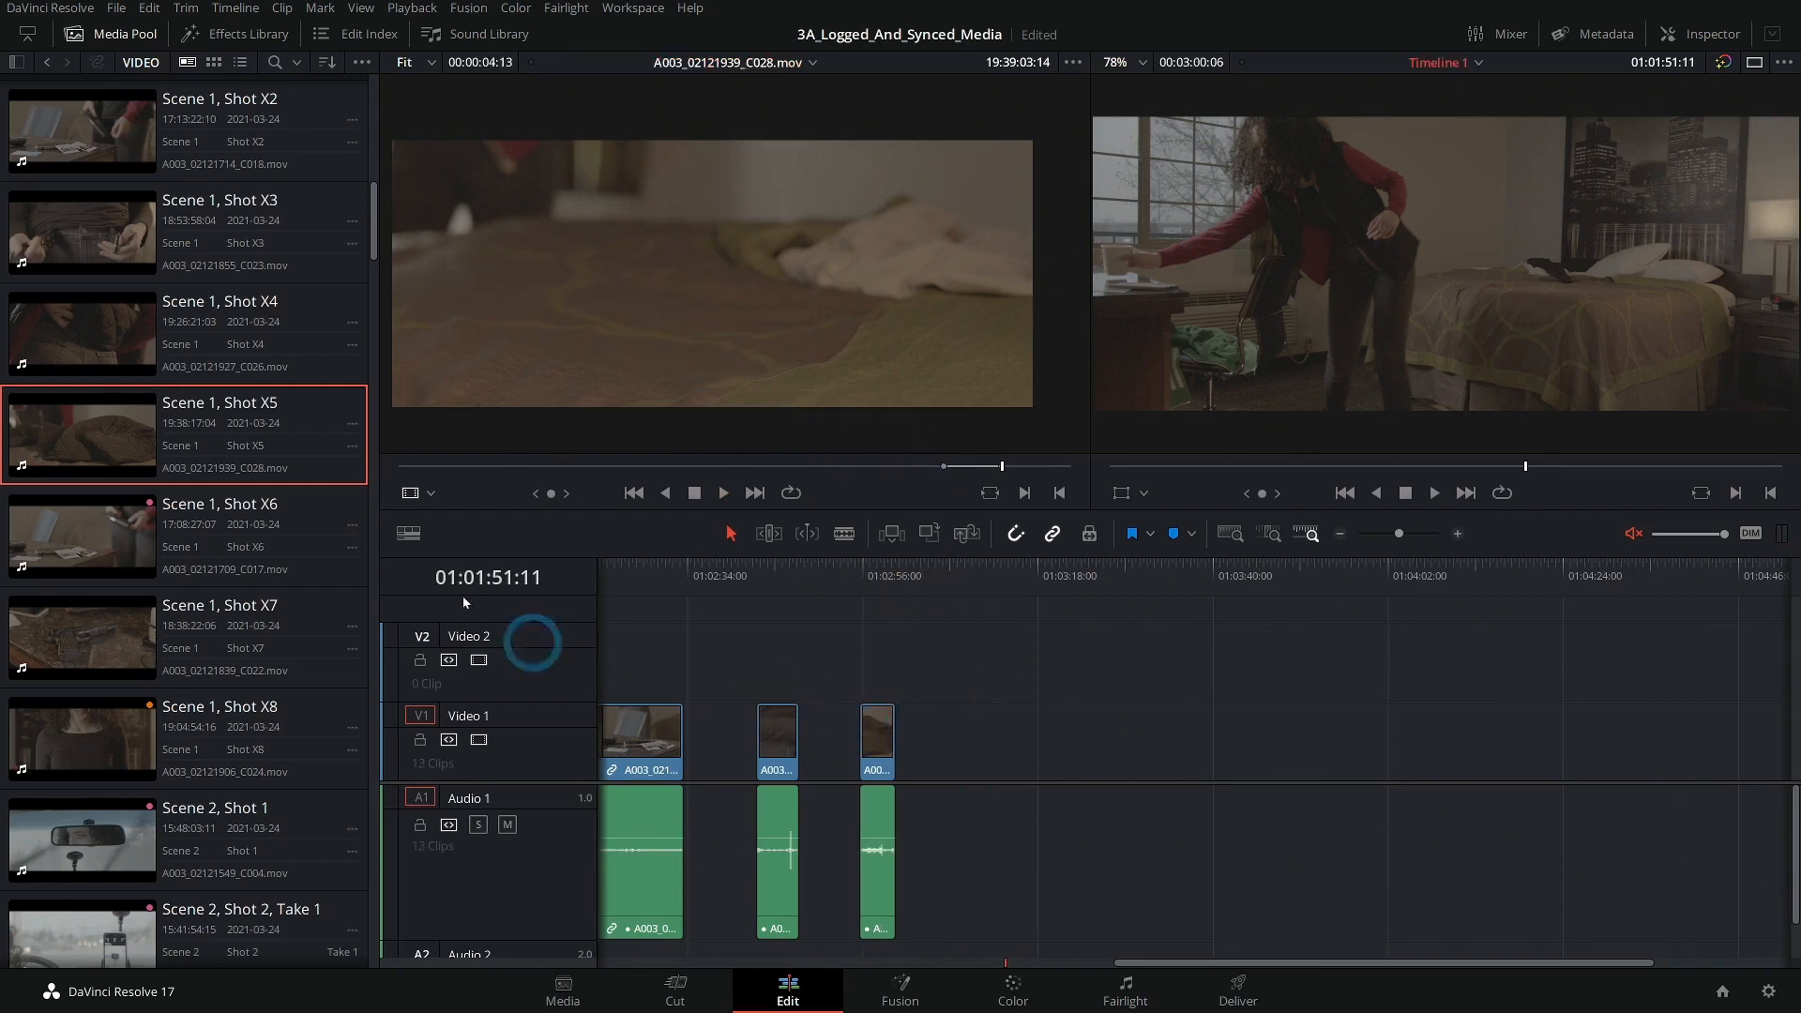
Load Scene 1, Shot X6 and scrub to the desk action at 17:08:33:23.
double_click(103, 525)
left_click_drag(580, 468, 479, 466)
left_click(127, 460)
Load Scene 1, Shot X7 and mark the range of the hand taking the pistol, ending at 18:42:27:07.
scroll(127, 459, "down", 3)
double_click(132, 499)
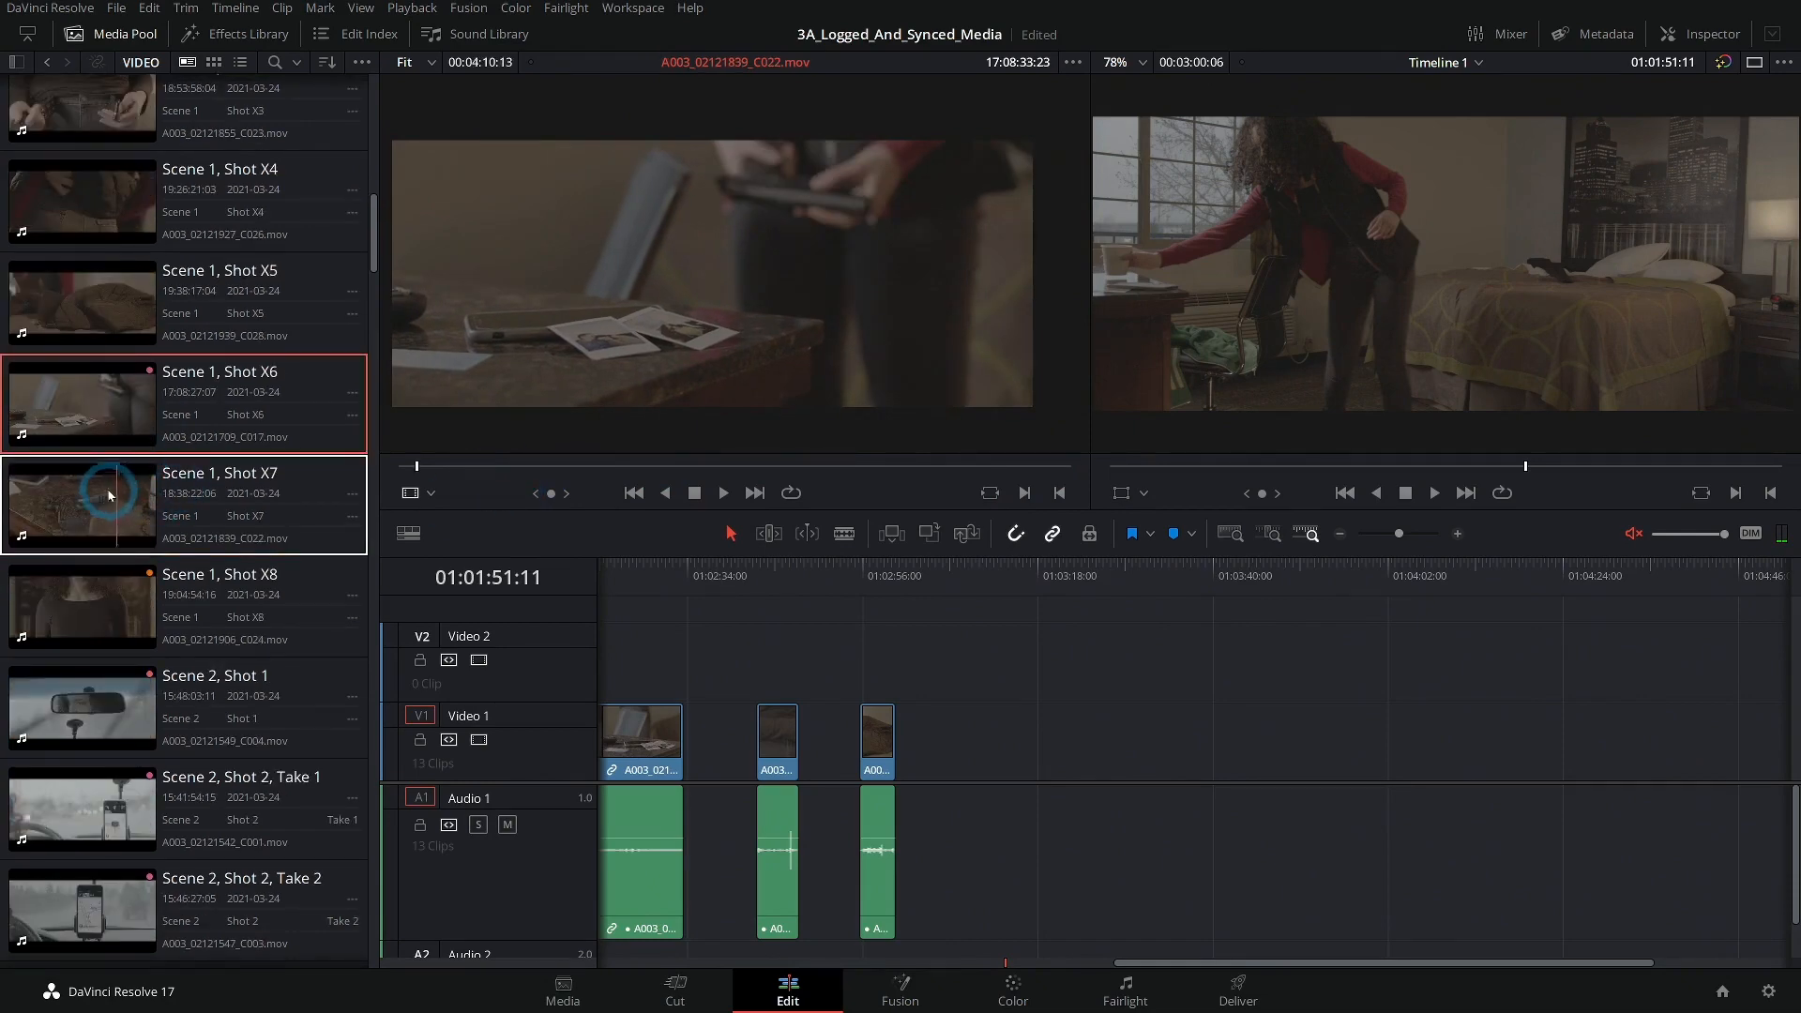
left_click_drag(605, 469, 1033, 470)
key("i")
key("space")
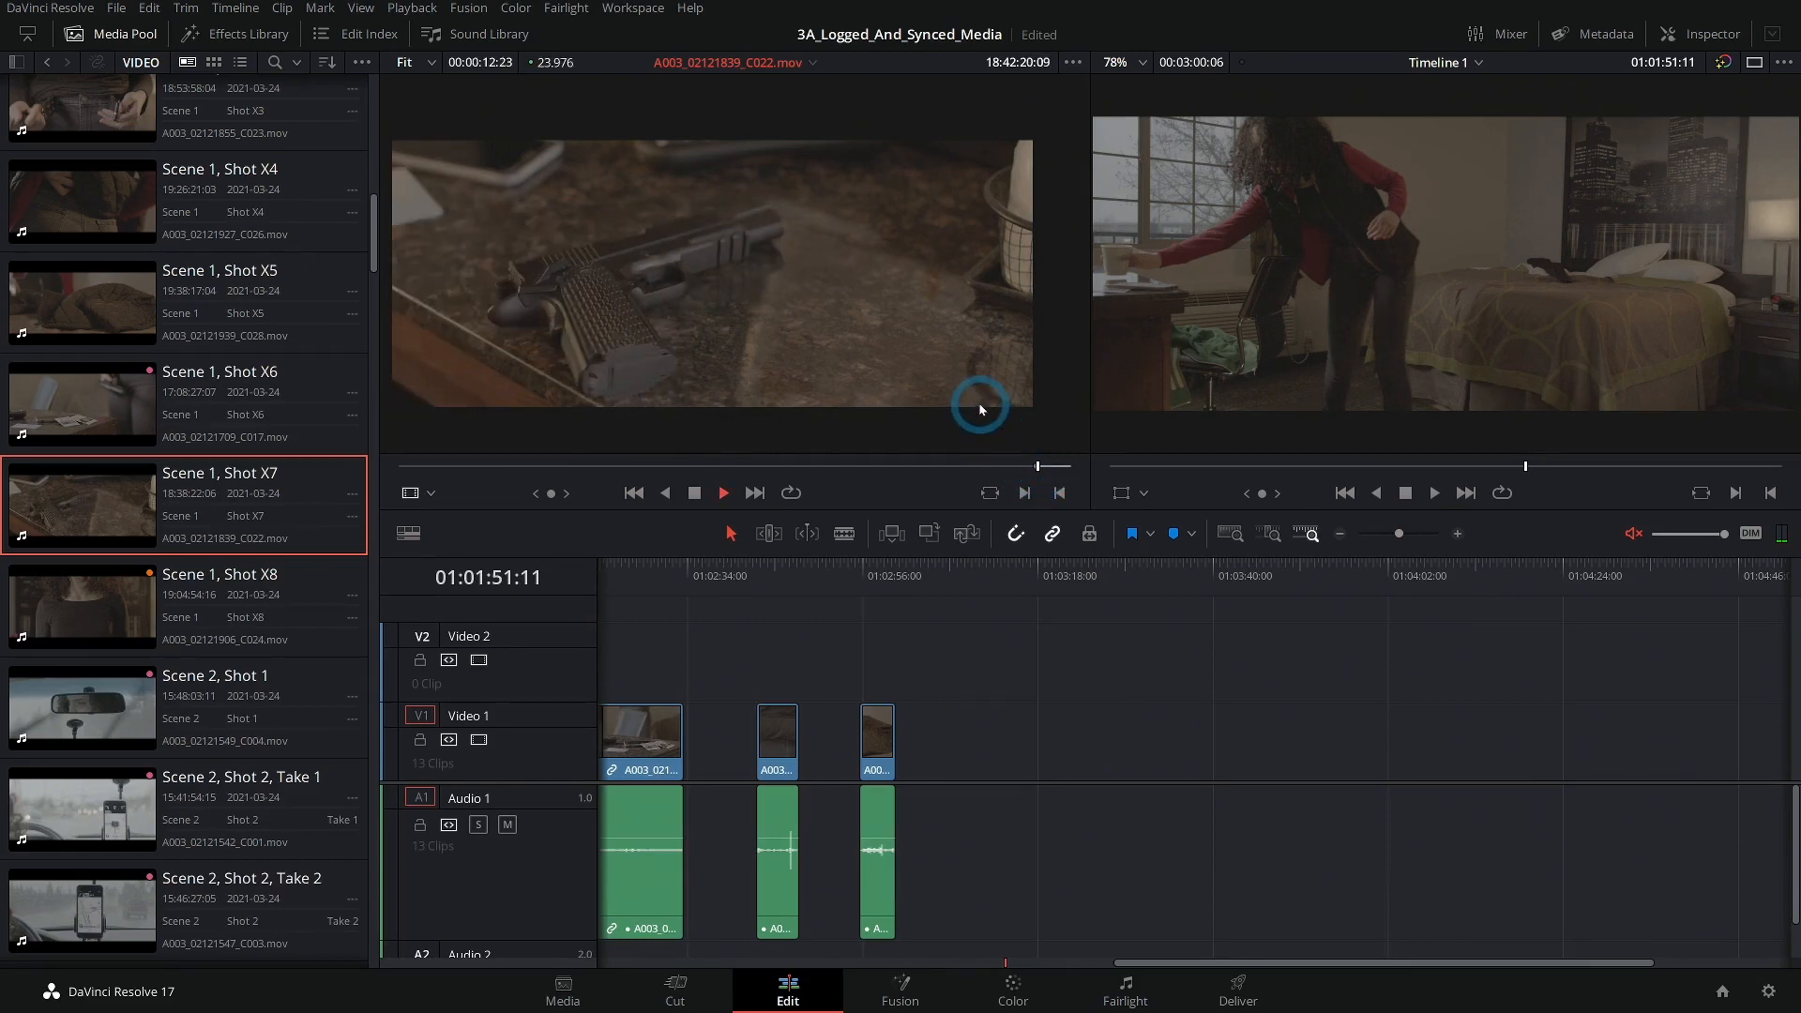
key("l")
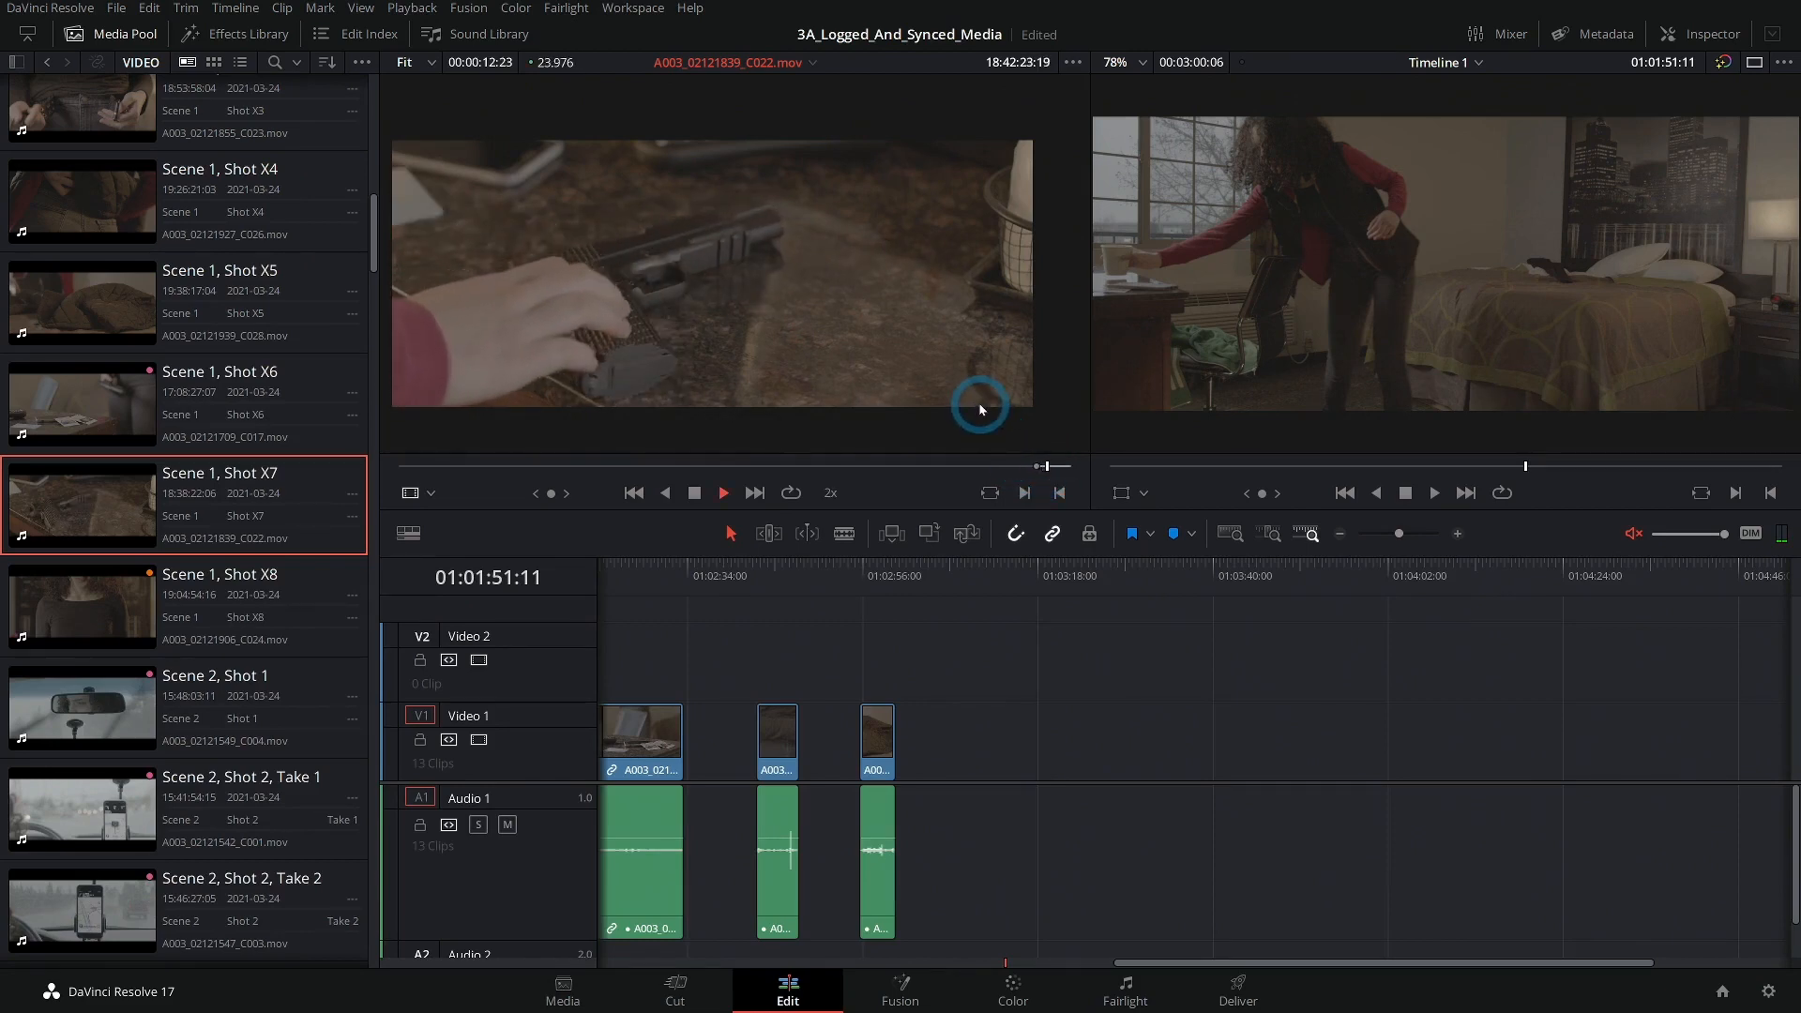
key("o")
key("space")
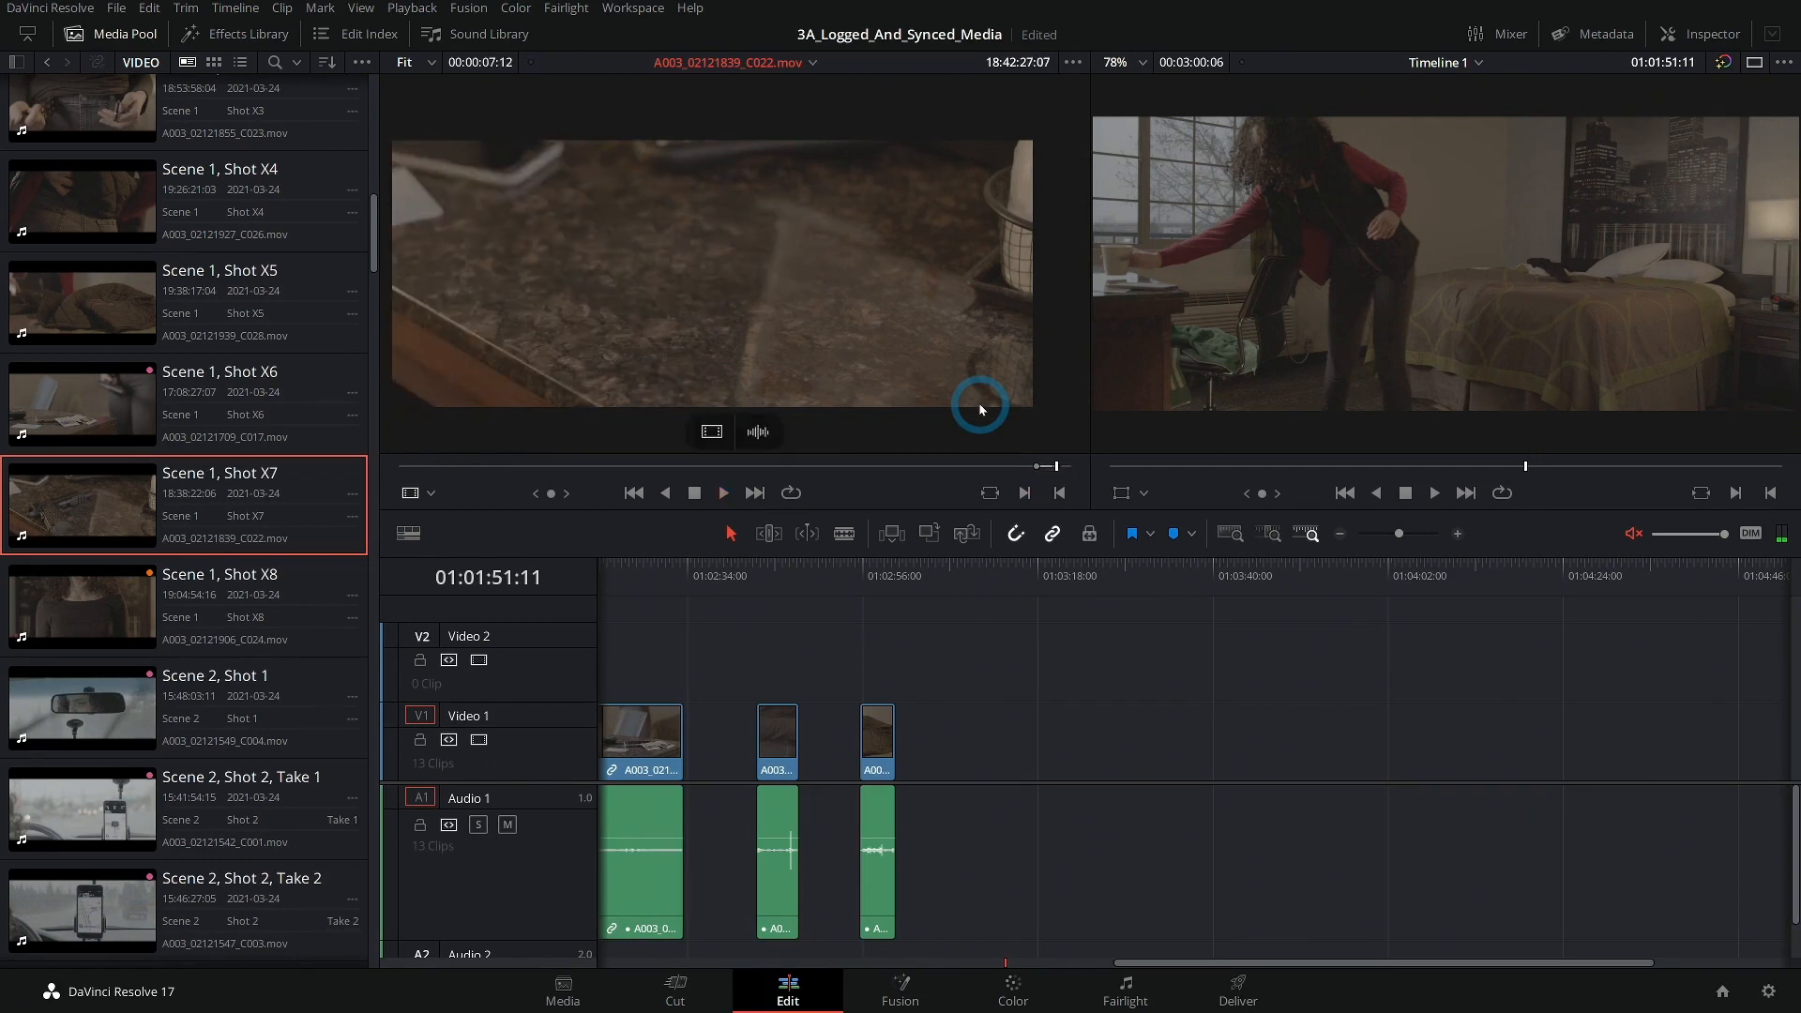
Add the marked Scene 1, Shot X7 range to Video 1 past the last clip, leaving a gap.
left_click_drag(797, 419, 943, 737)
Load Scene 1, Shot X8 and mark the range of the woman taking off her jacket, ending at 19:05:47:02.
left_click(114, 590)
left_click_drag(586, 467, 887, 472)
key("i")
key("space")
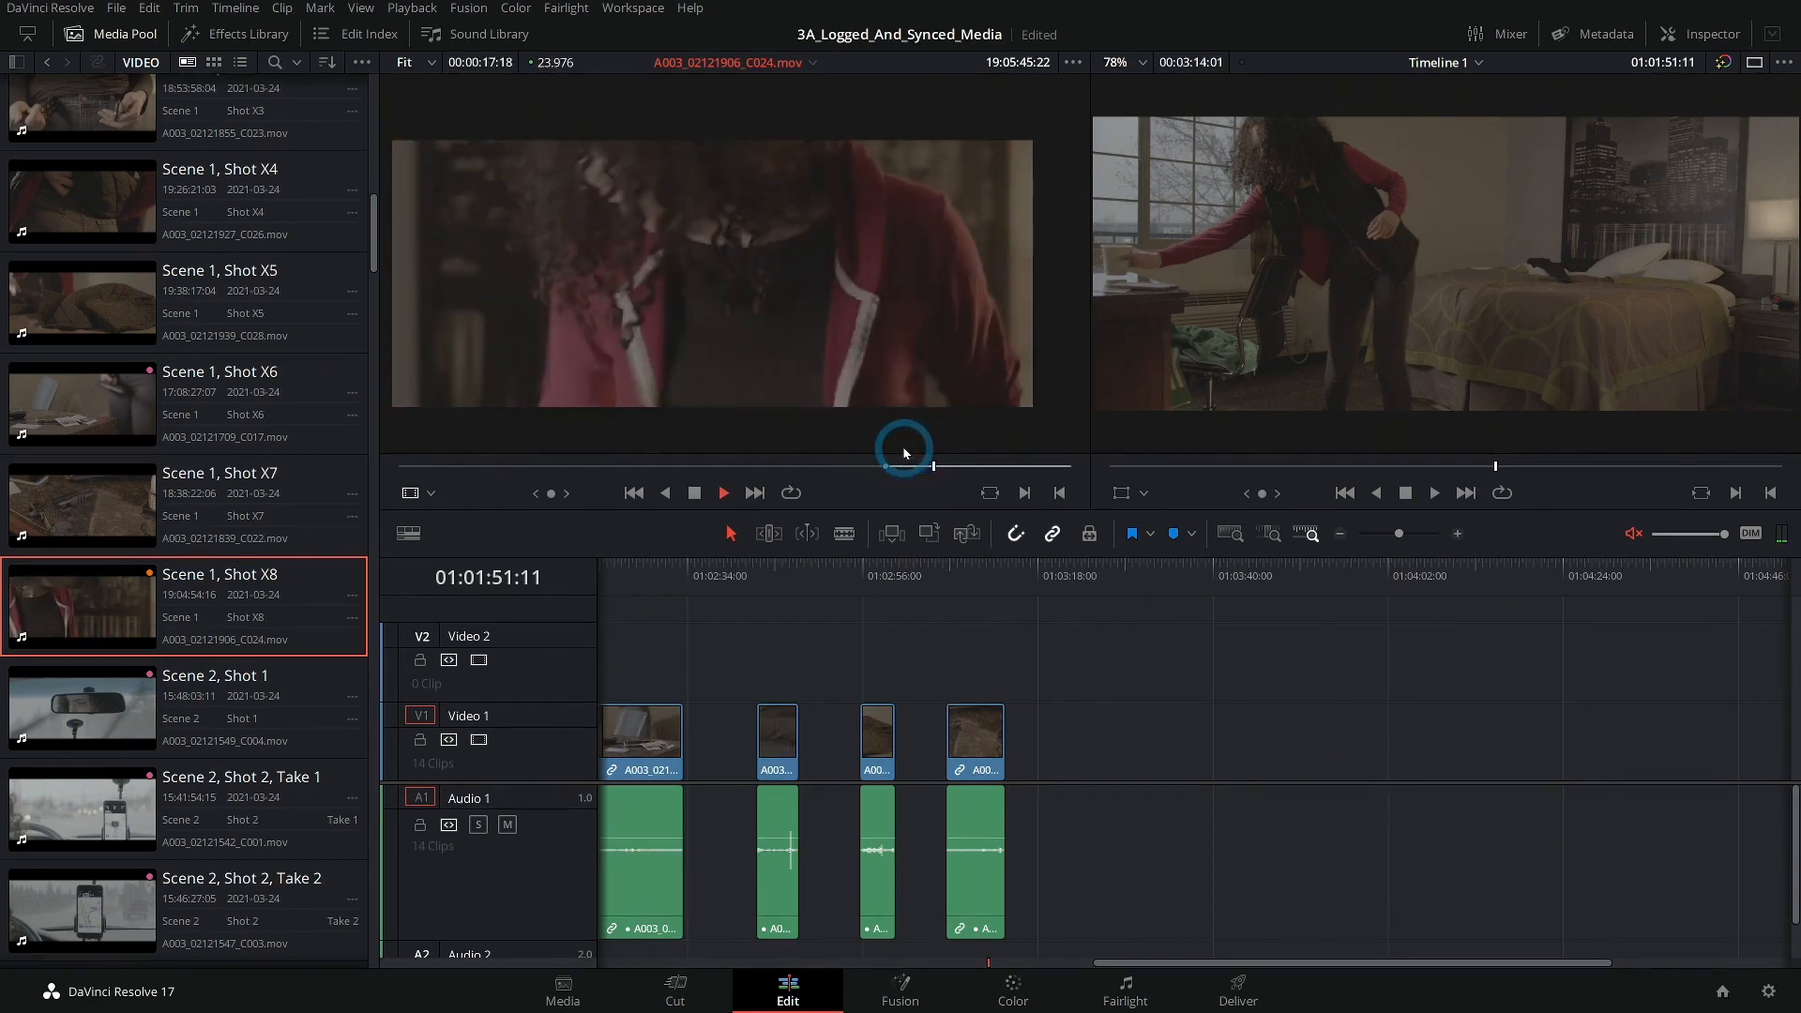
key("space")
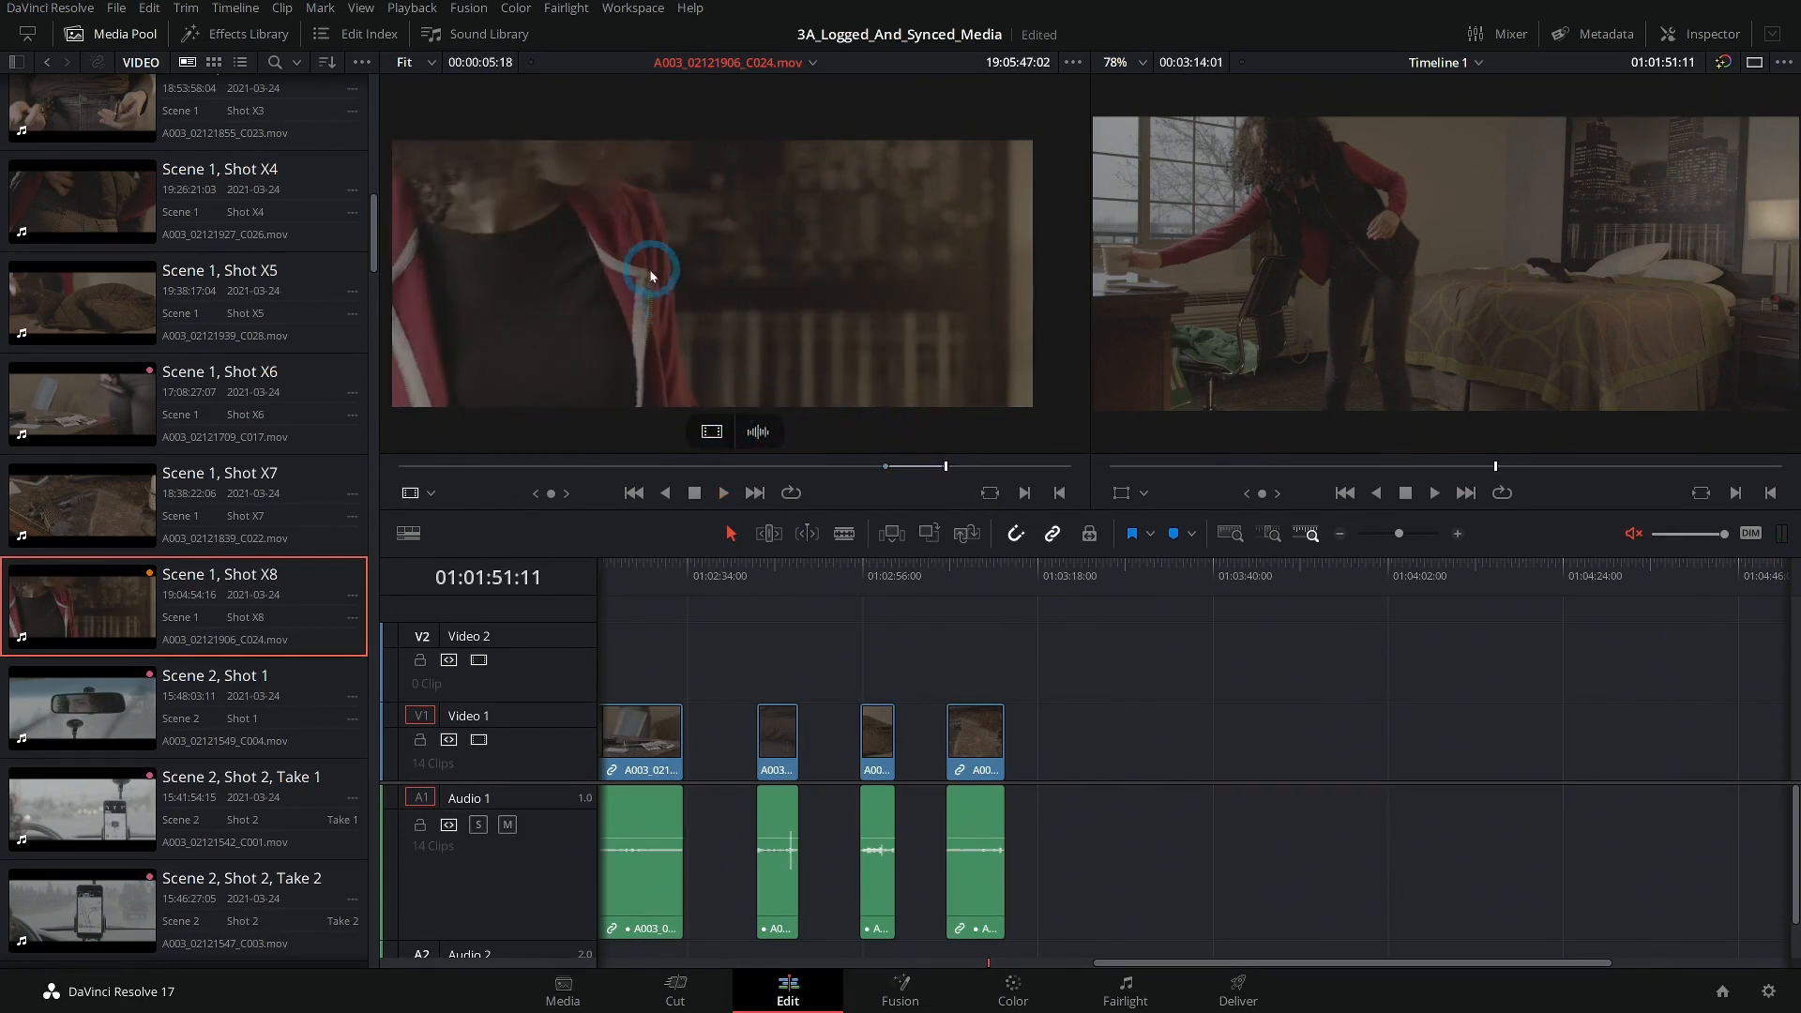
left_click(935, 467)
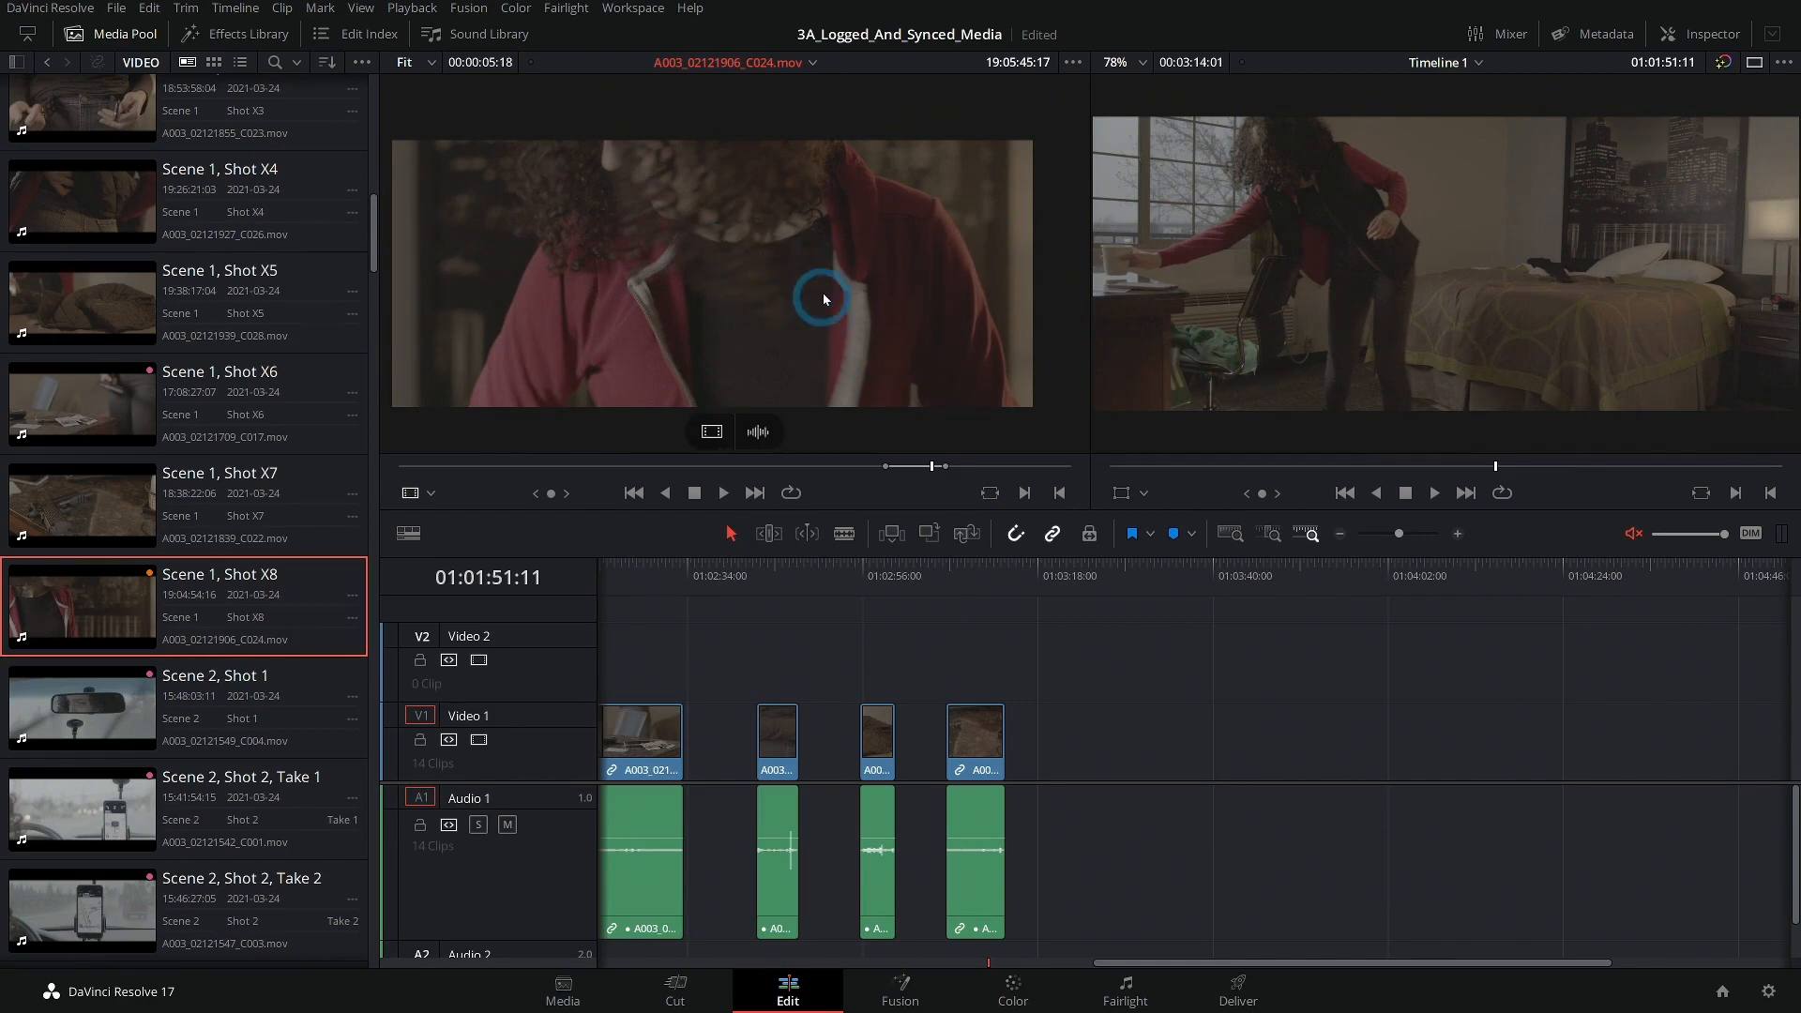
Add the marked Shot X8 range to Video 1 past the Shot X7 clip with a gap, and park the playhead inside it at 01:03:27:01.
left_click_drag(868, 346, 1097, 735)
left_click(1110, 597)
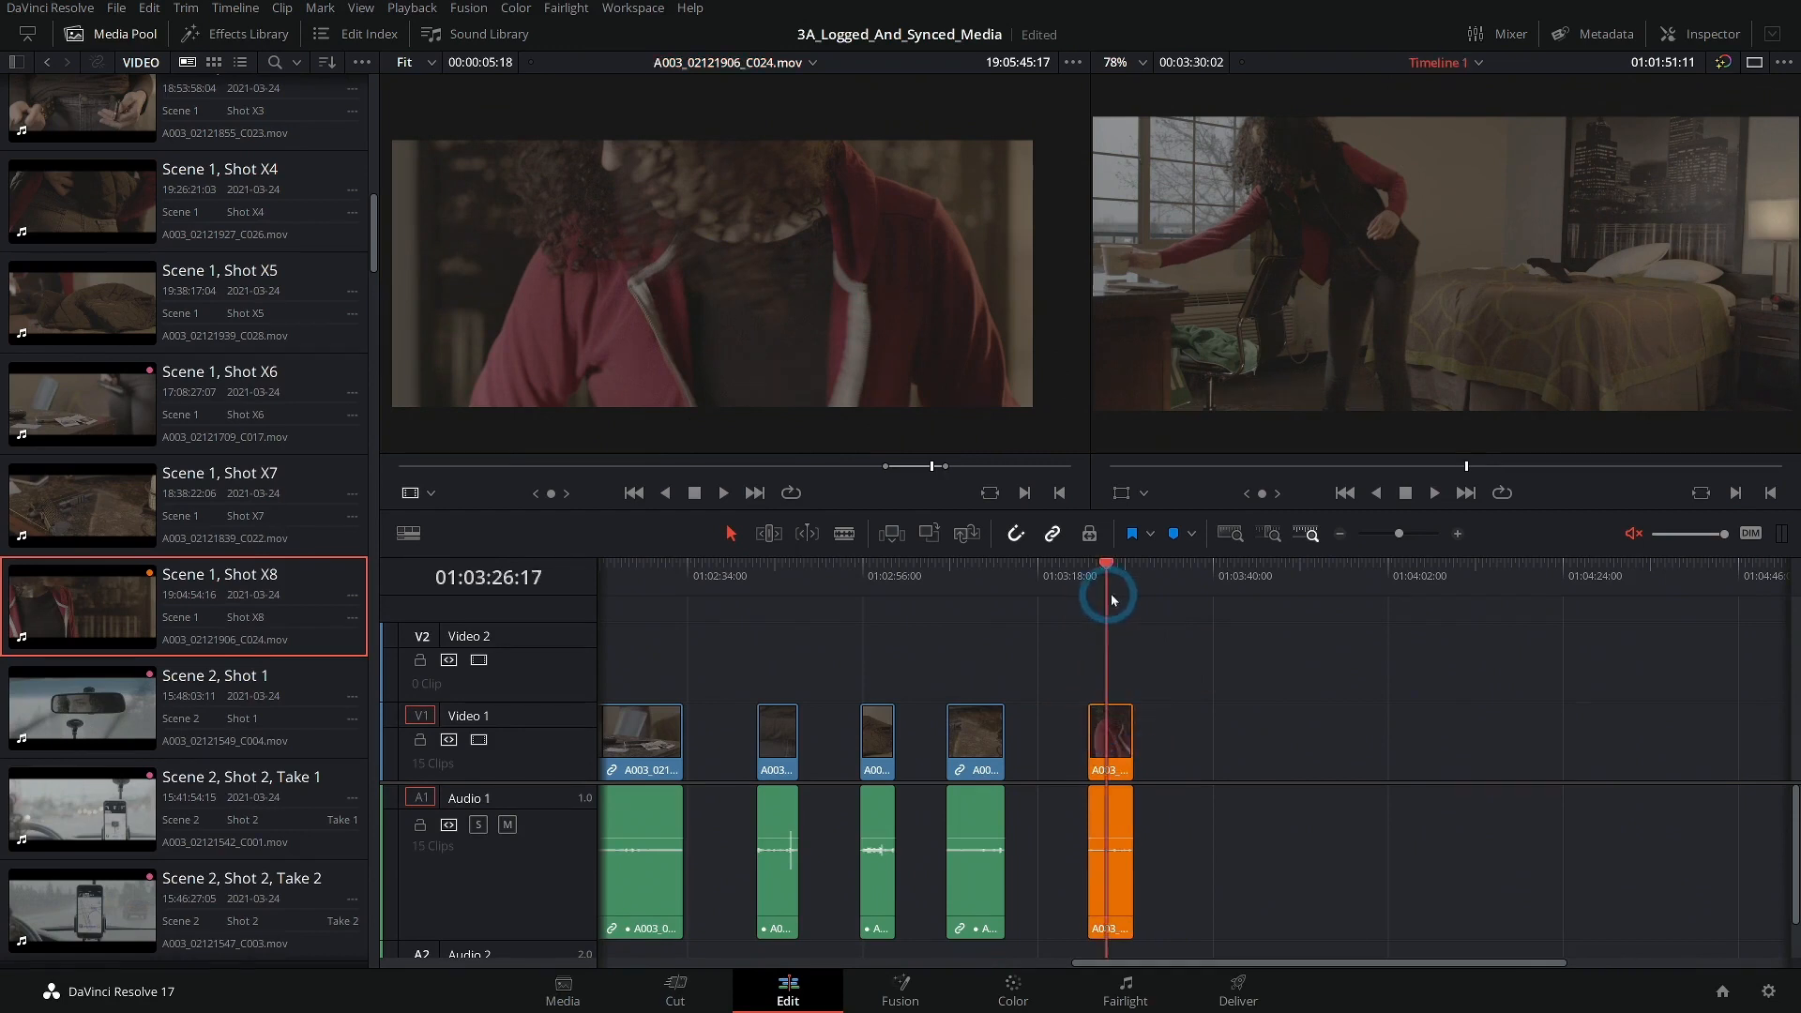
left_click_drag(1207, 714, 1129, 853)
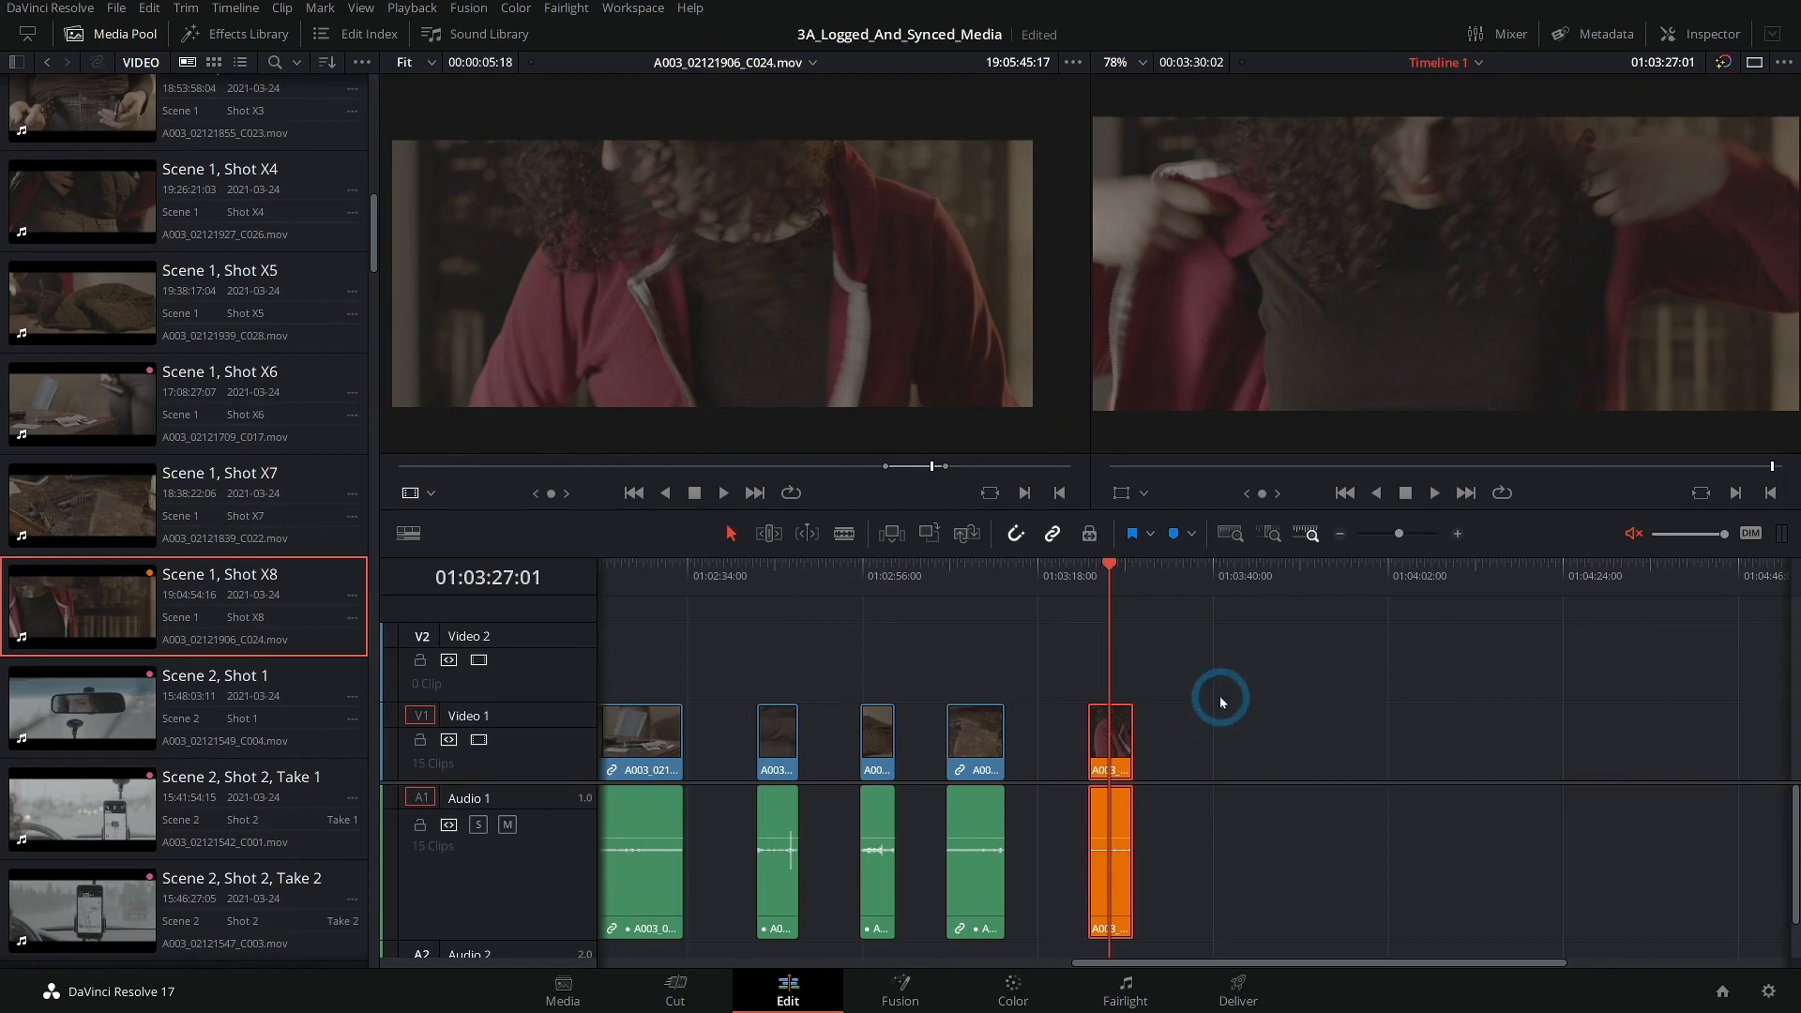
Hide the media pool and show the whole timeline to review the assembled scene and the separate X-shot clips.
scroll(1221, 701, "left", 10)
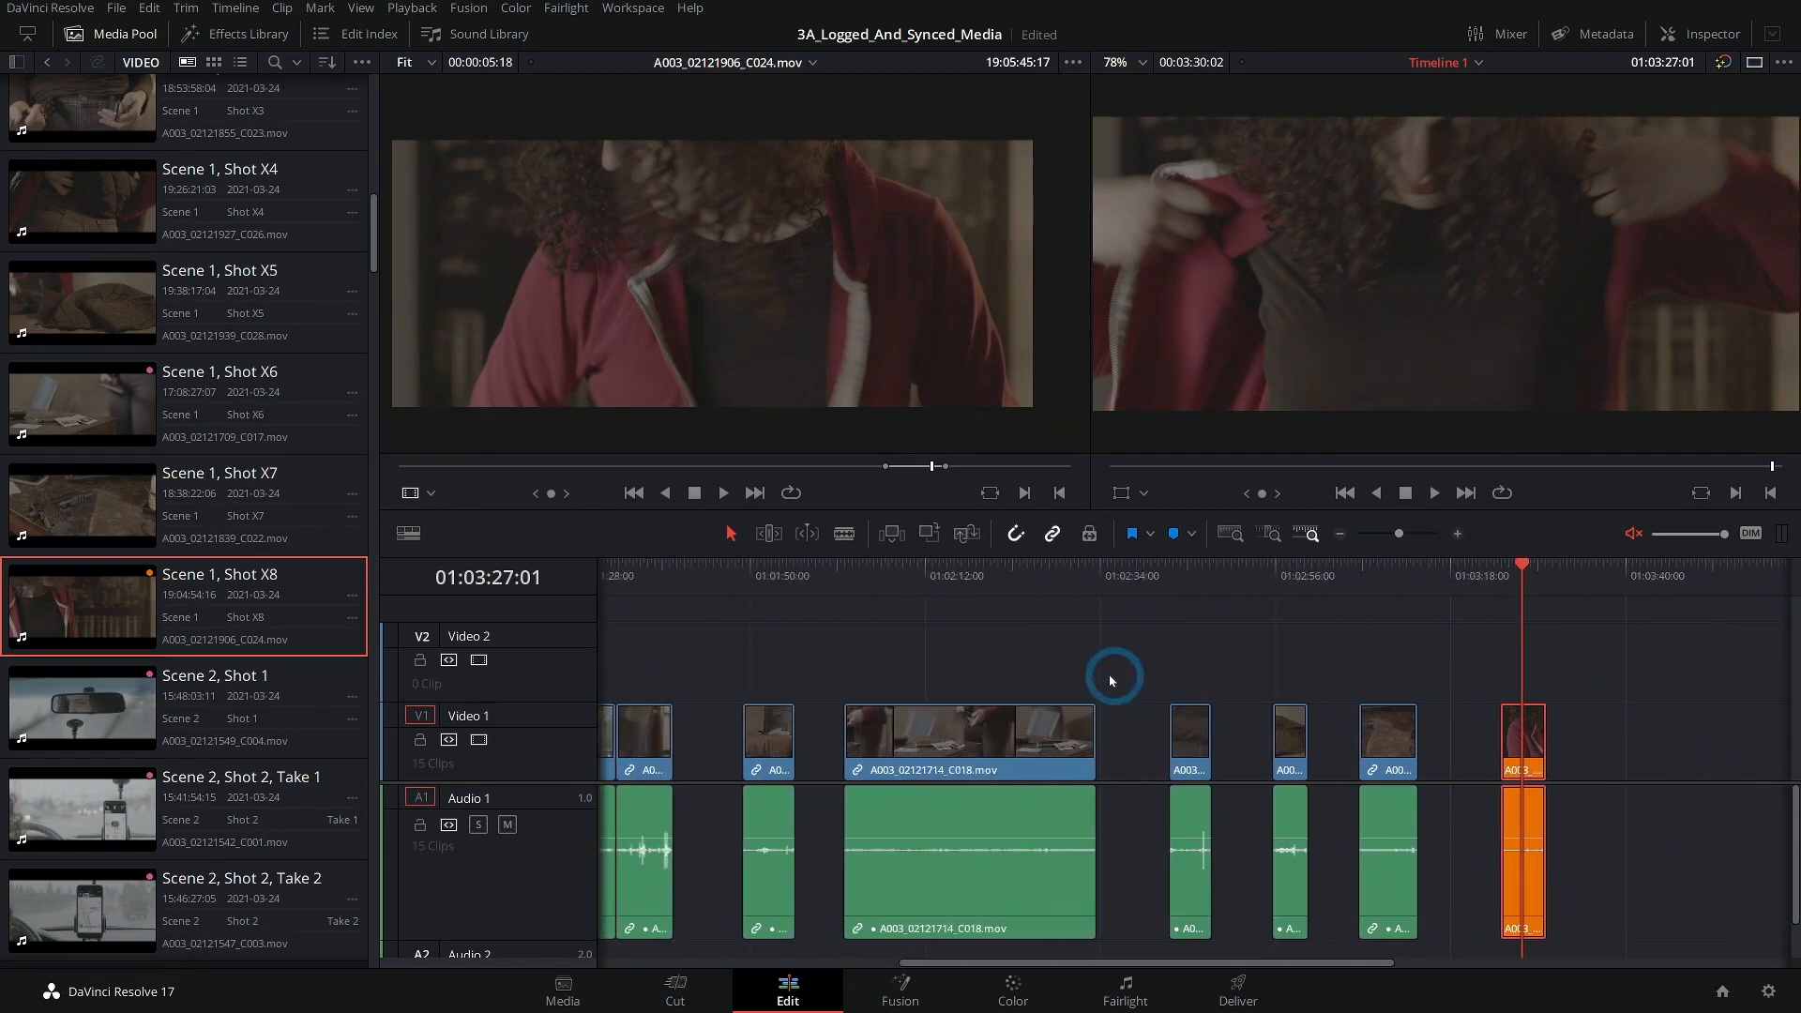
scroll(1117, 677, "down", 5)
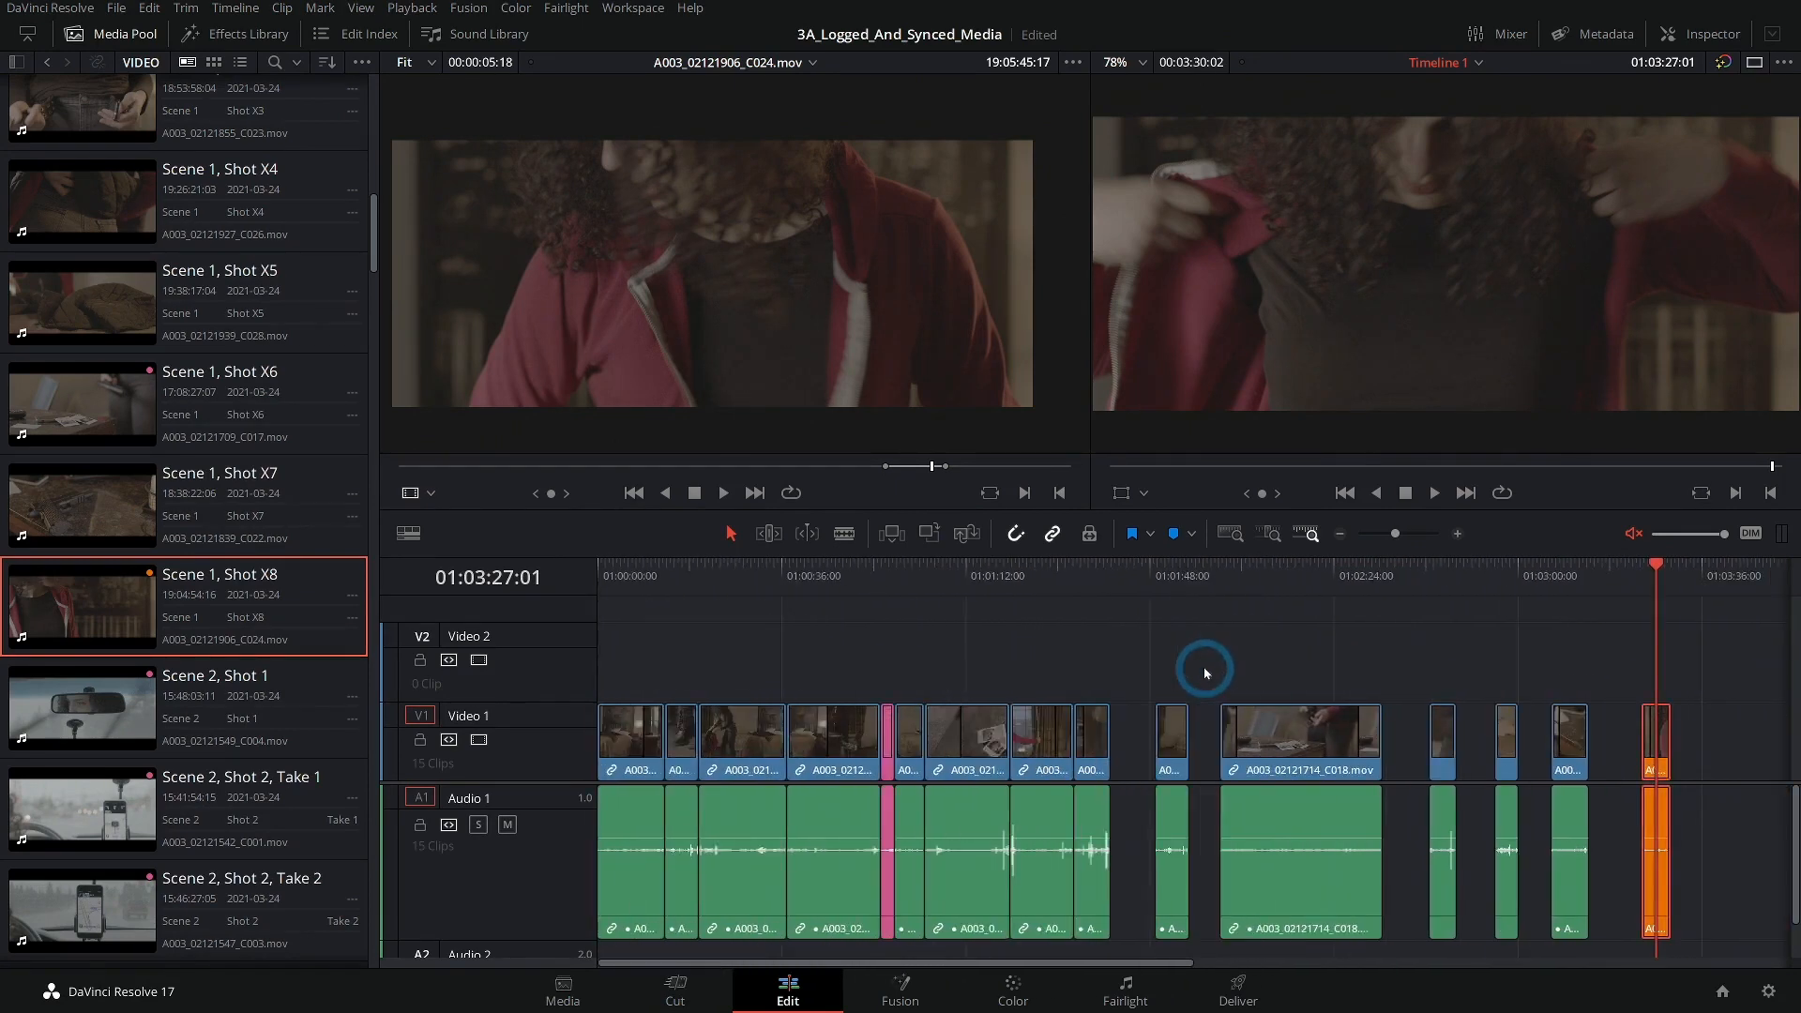
left_click(110, 34)
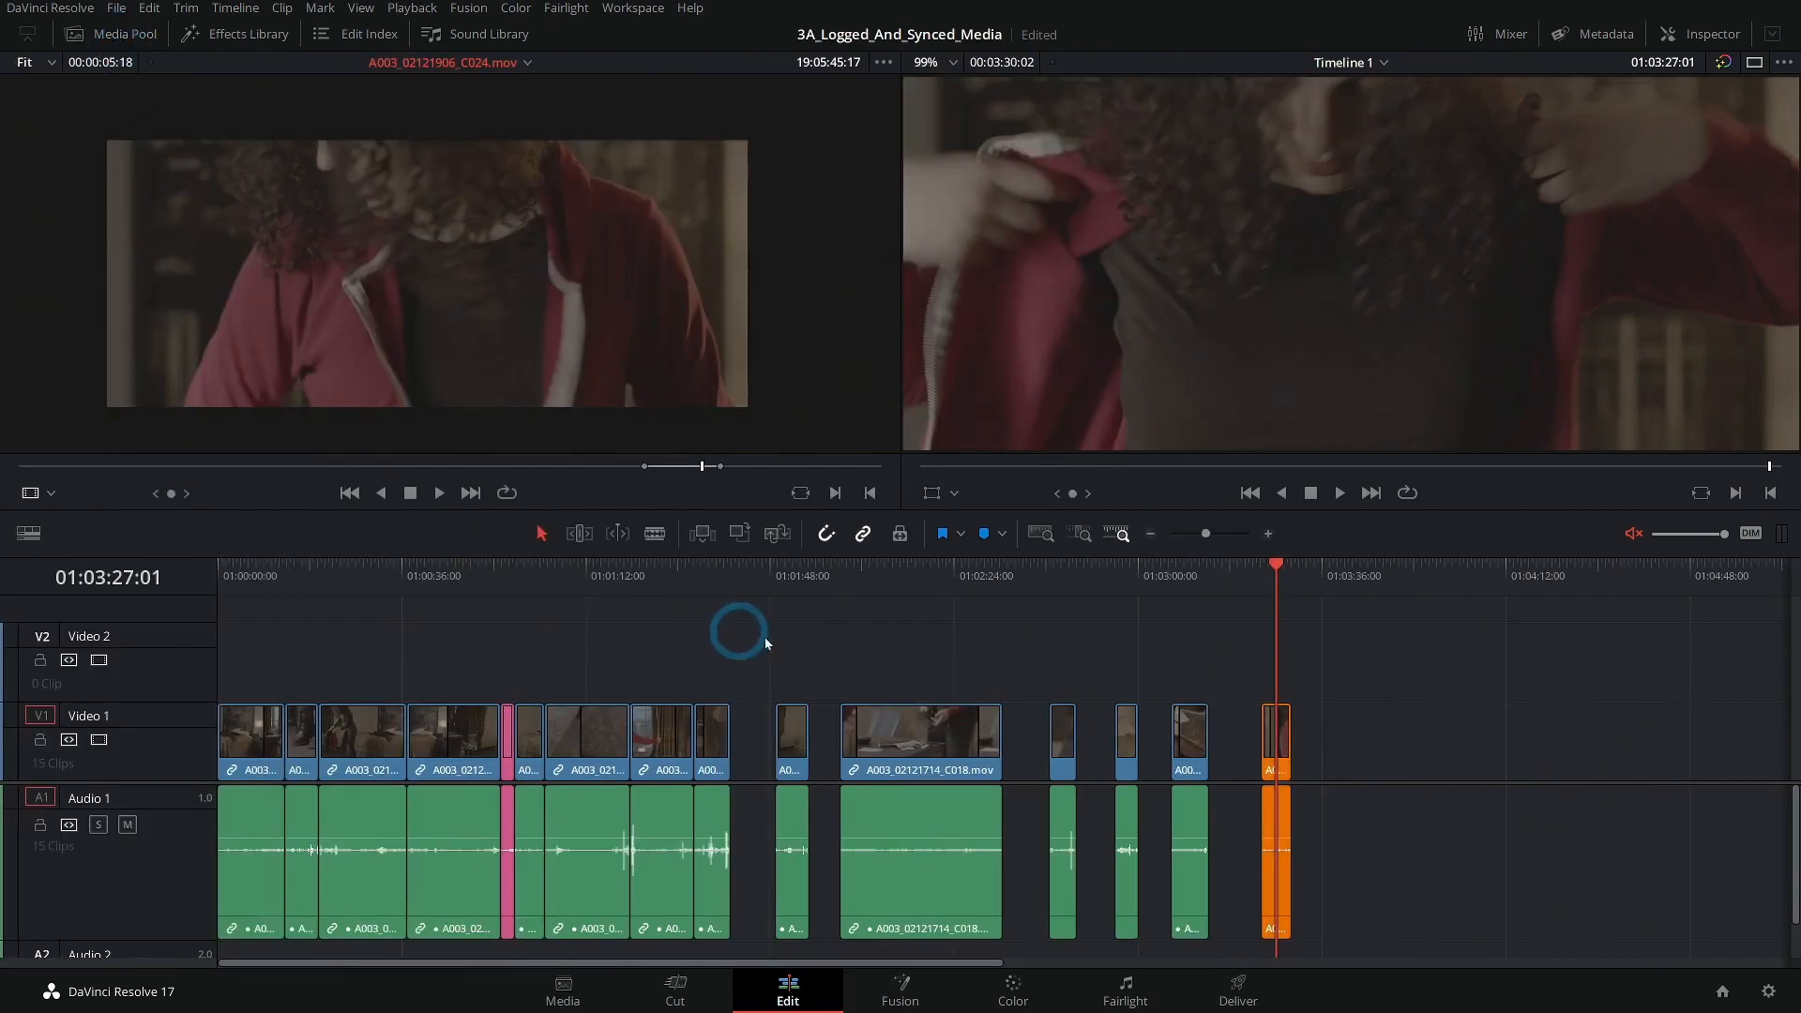
left_click_drag(1428, 669, 256, 851)
left_click(689, 672)
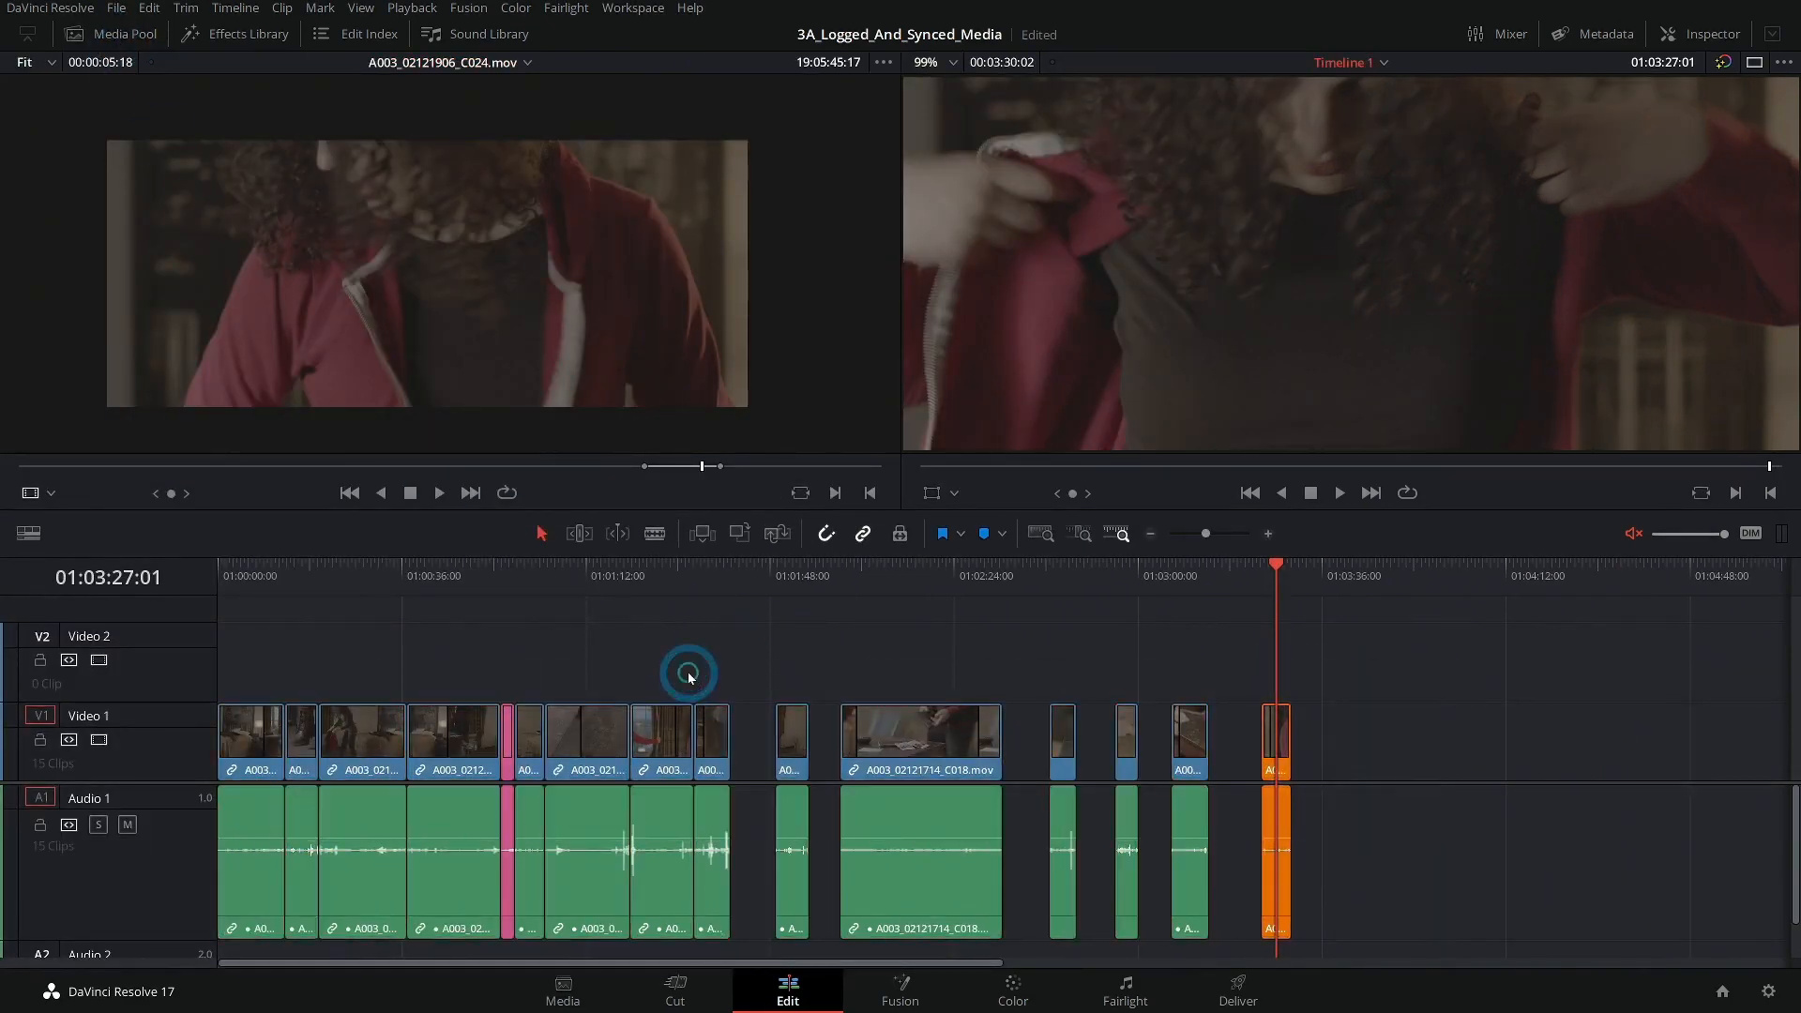